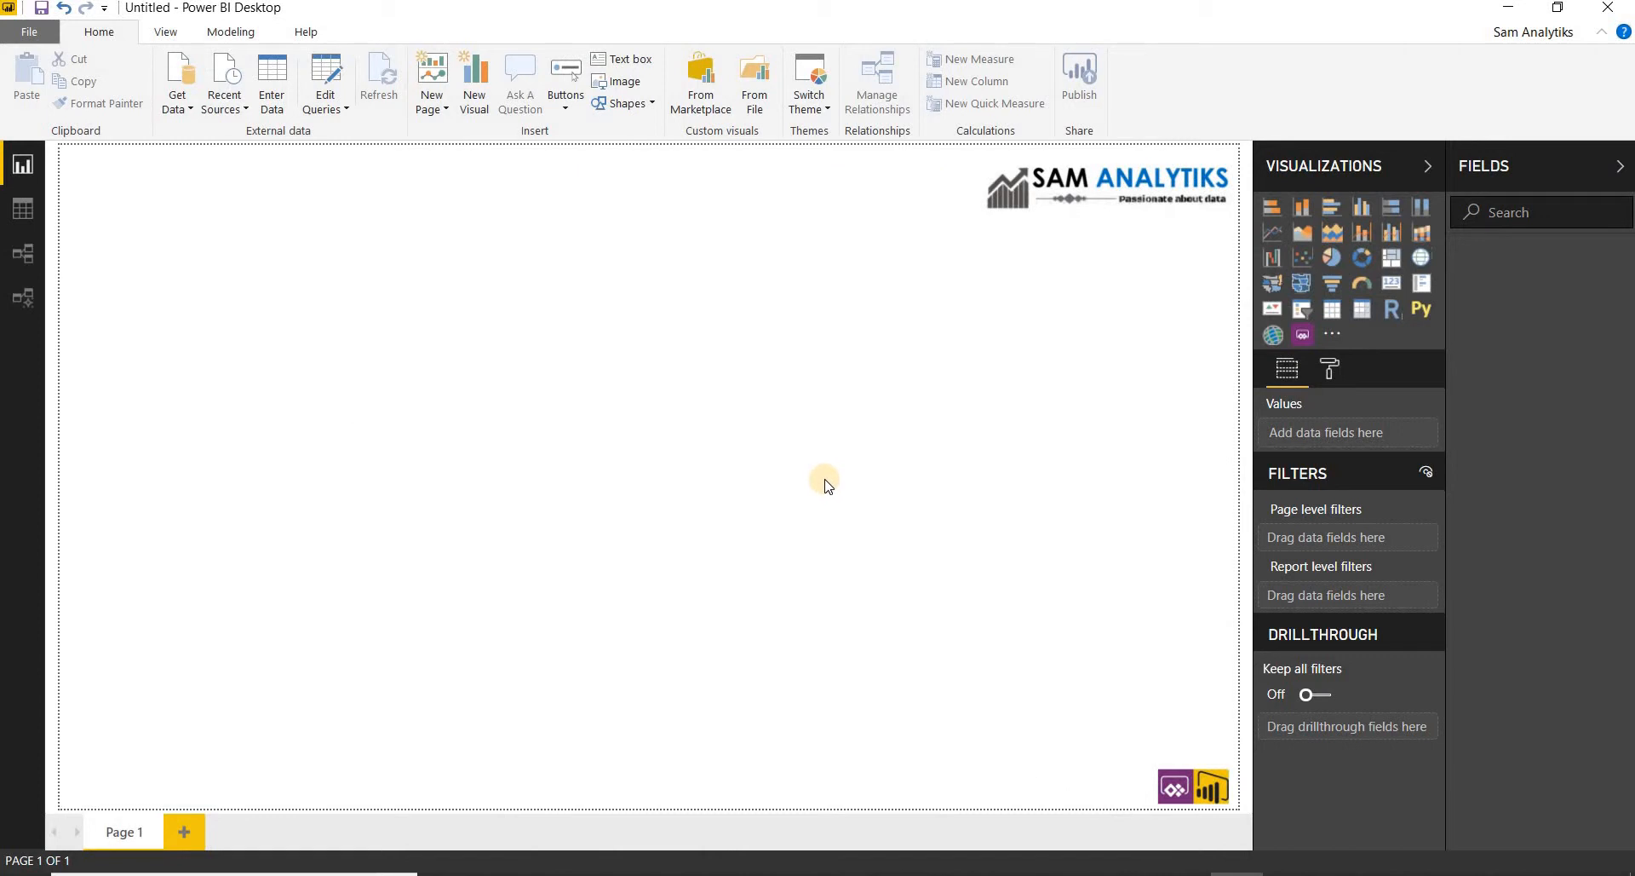
- Open the Ocean Plastic Pollution1 report, review its Wastemanagement data and DAXonWastemanagement pages, and return to the CoverPhoto page
{"action": "left_click", "coordinate": [14, 39]}
{"action": "left_click", "coordinate": [248, 85]}
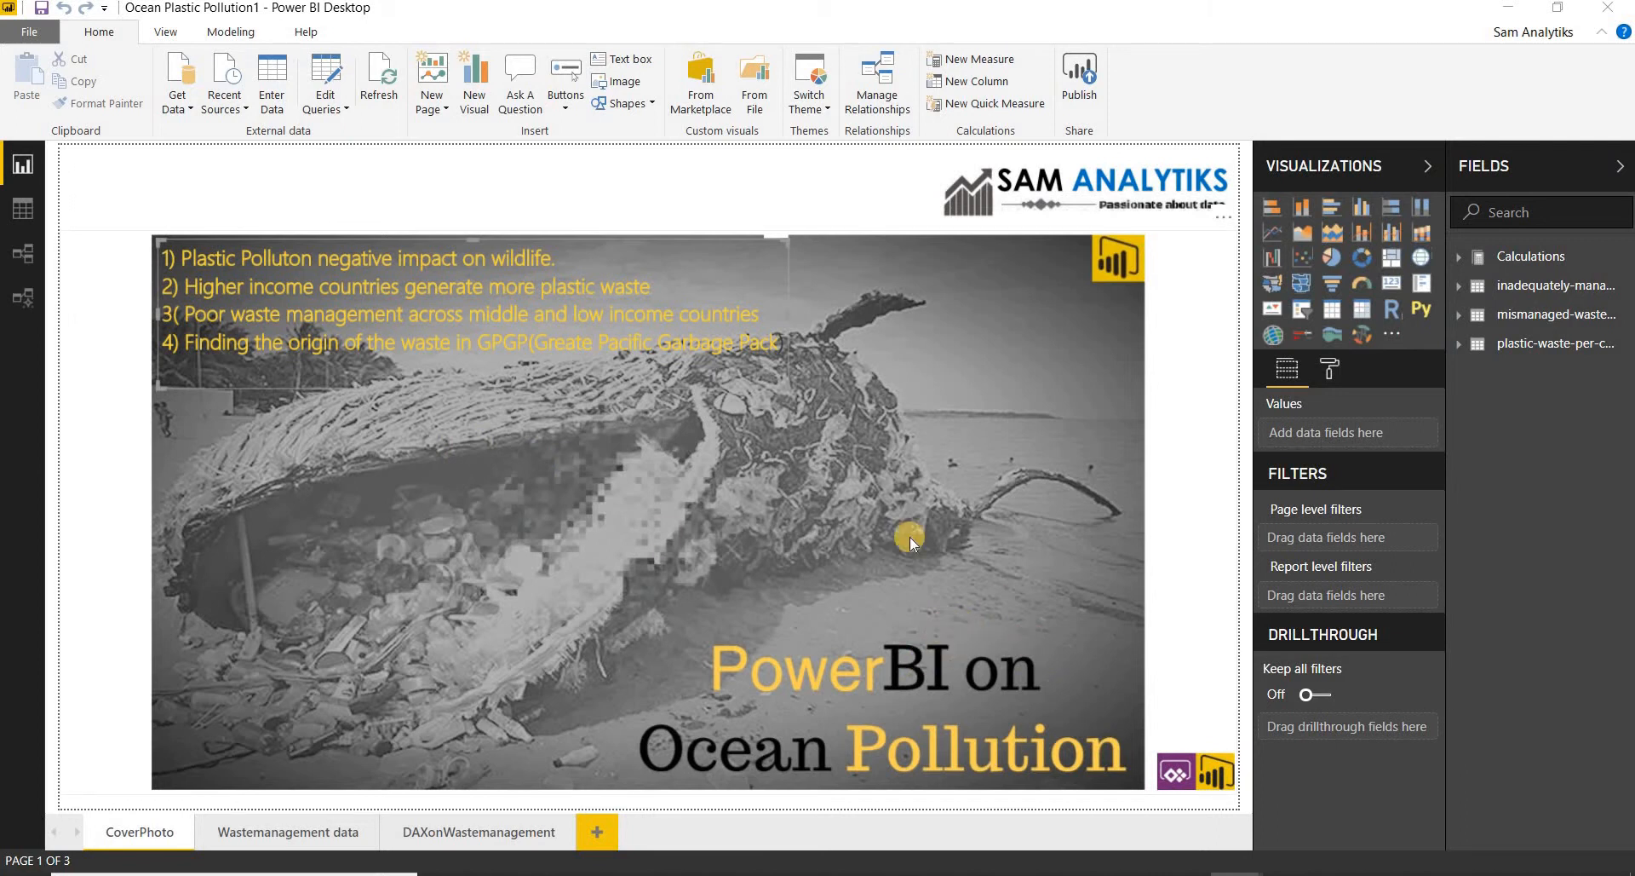
{"action": "left_click", "coordinate": [300, 831]}
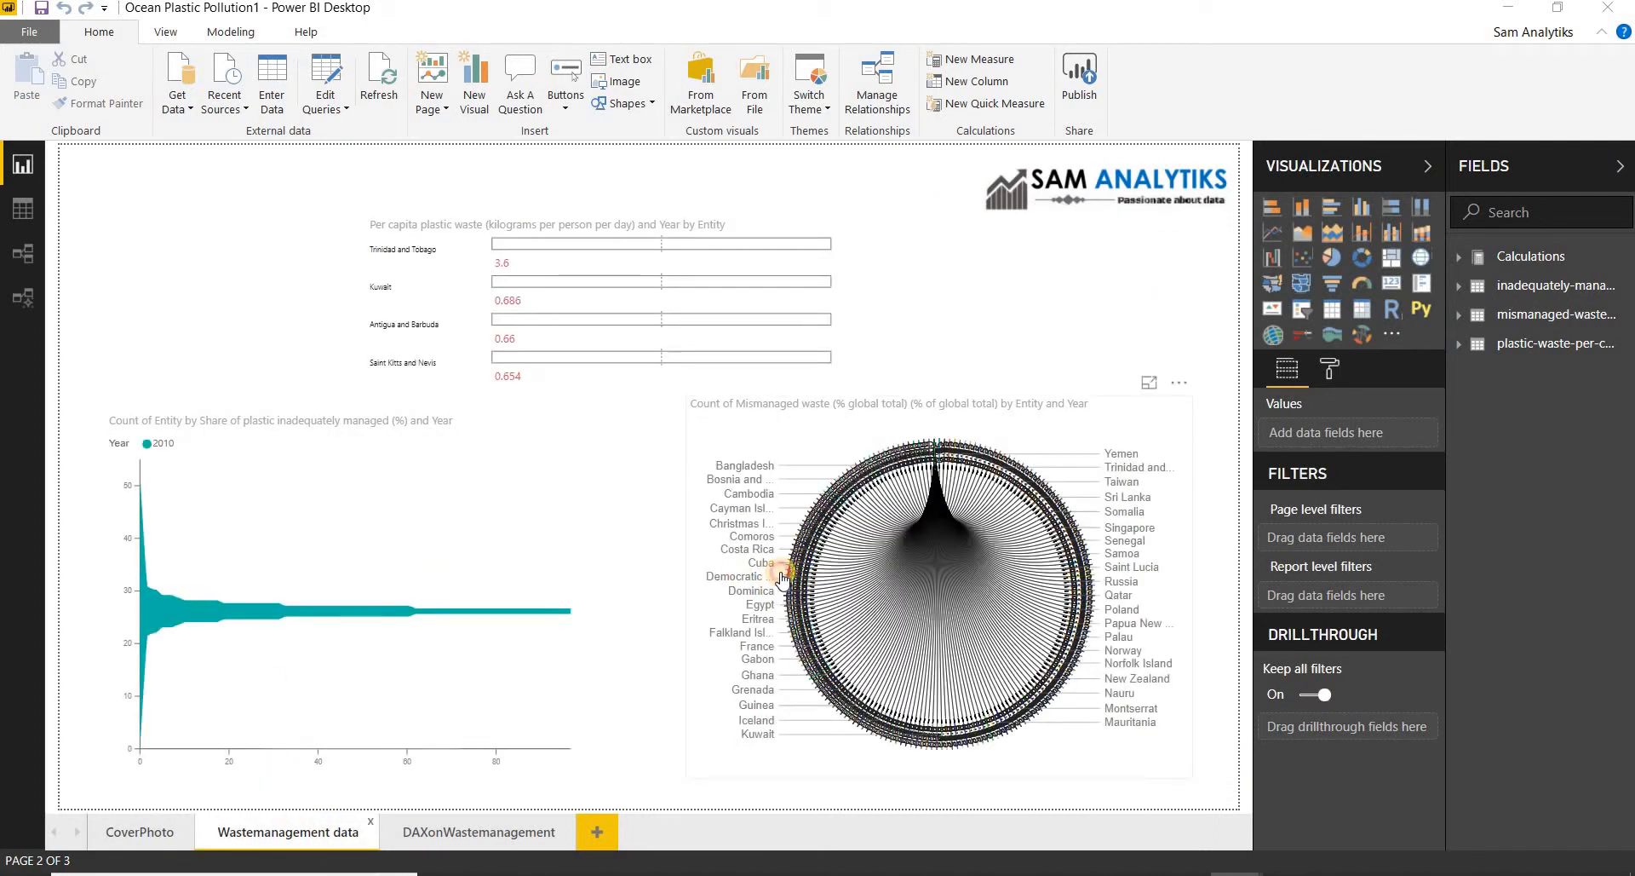
{"action": "left_click", "coordinate": [777, 566]}
{"action": "left_click", "coordinate": [460, 462]}
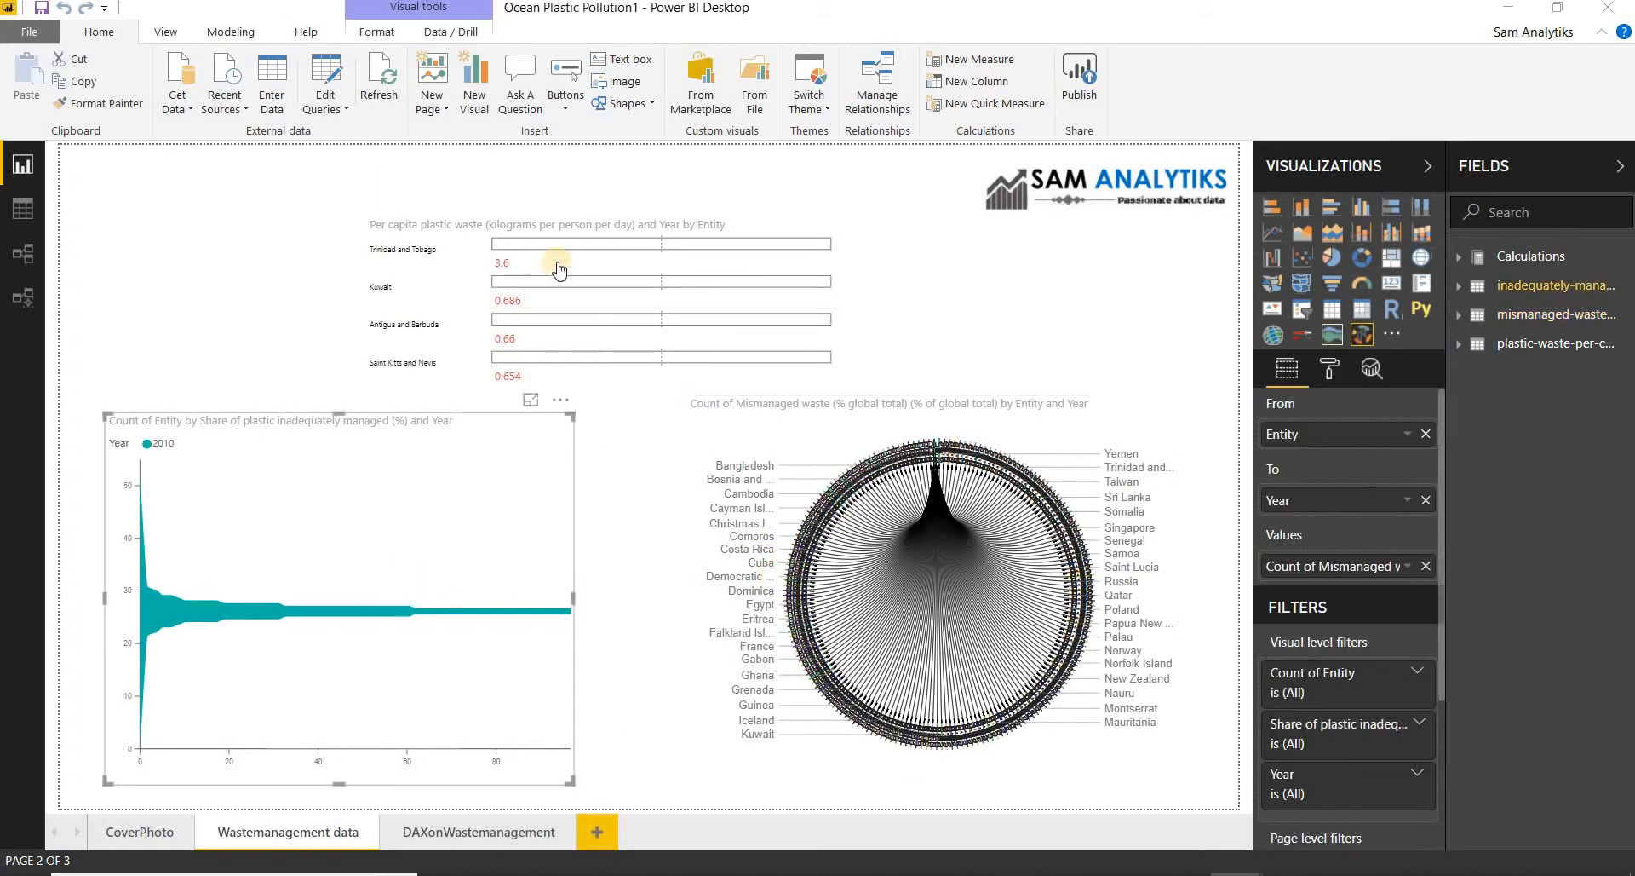
{"action": "left_click", "coordinate": [493, 825]}
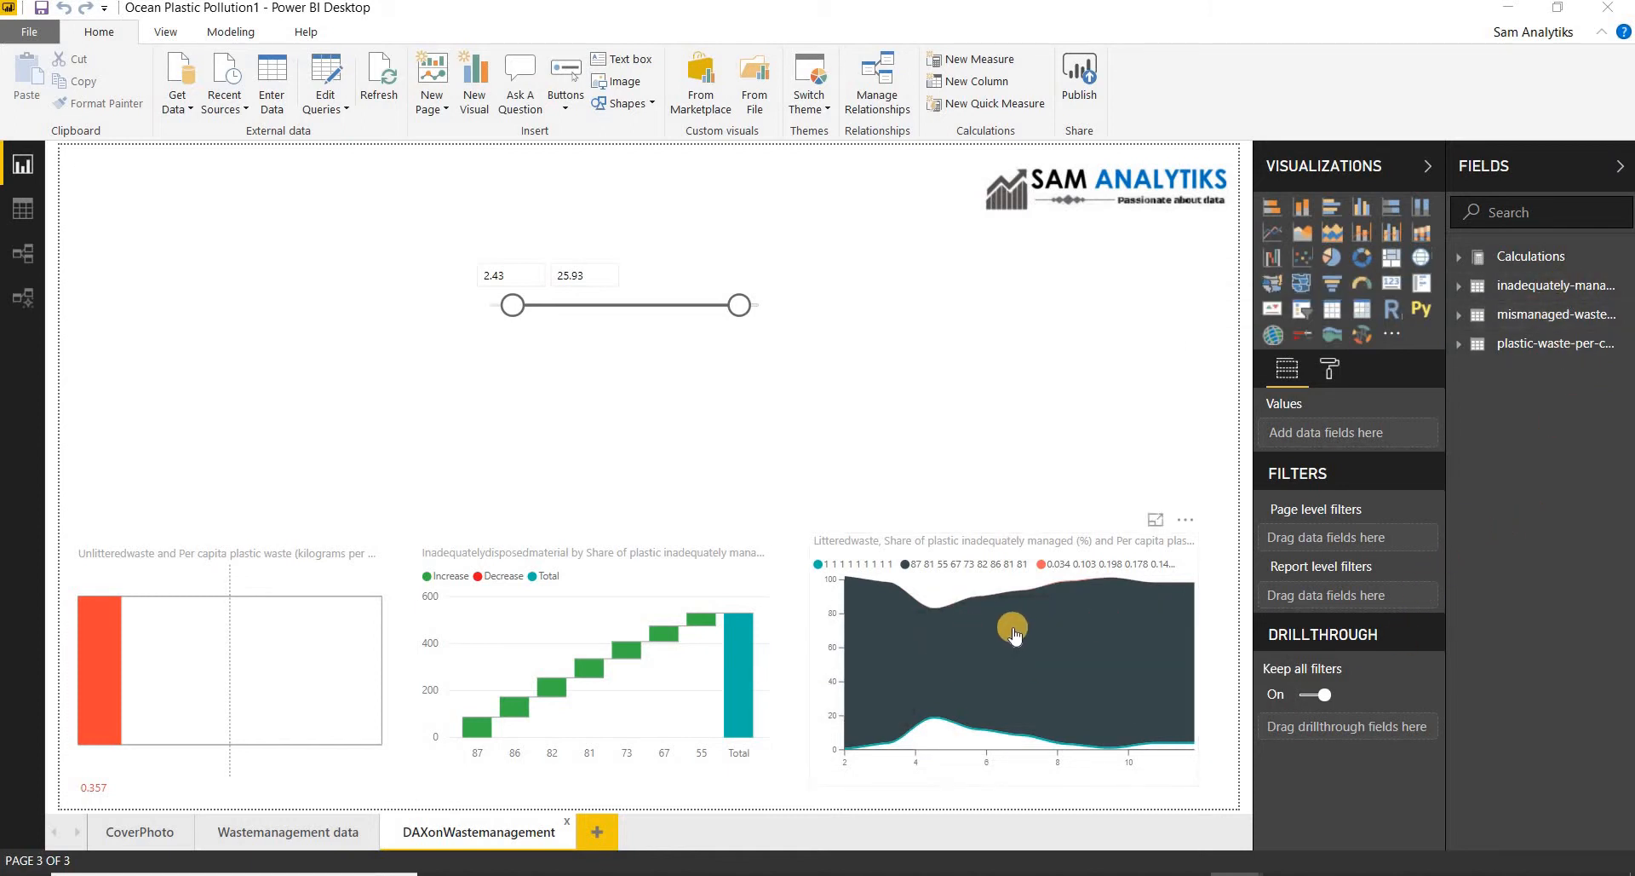
{"action": "left_click", "coordinate": [136, 843]}
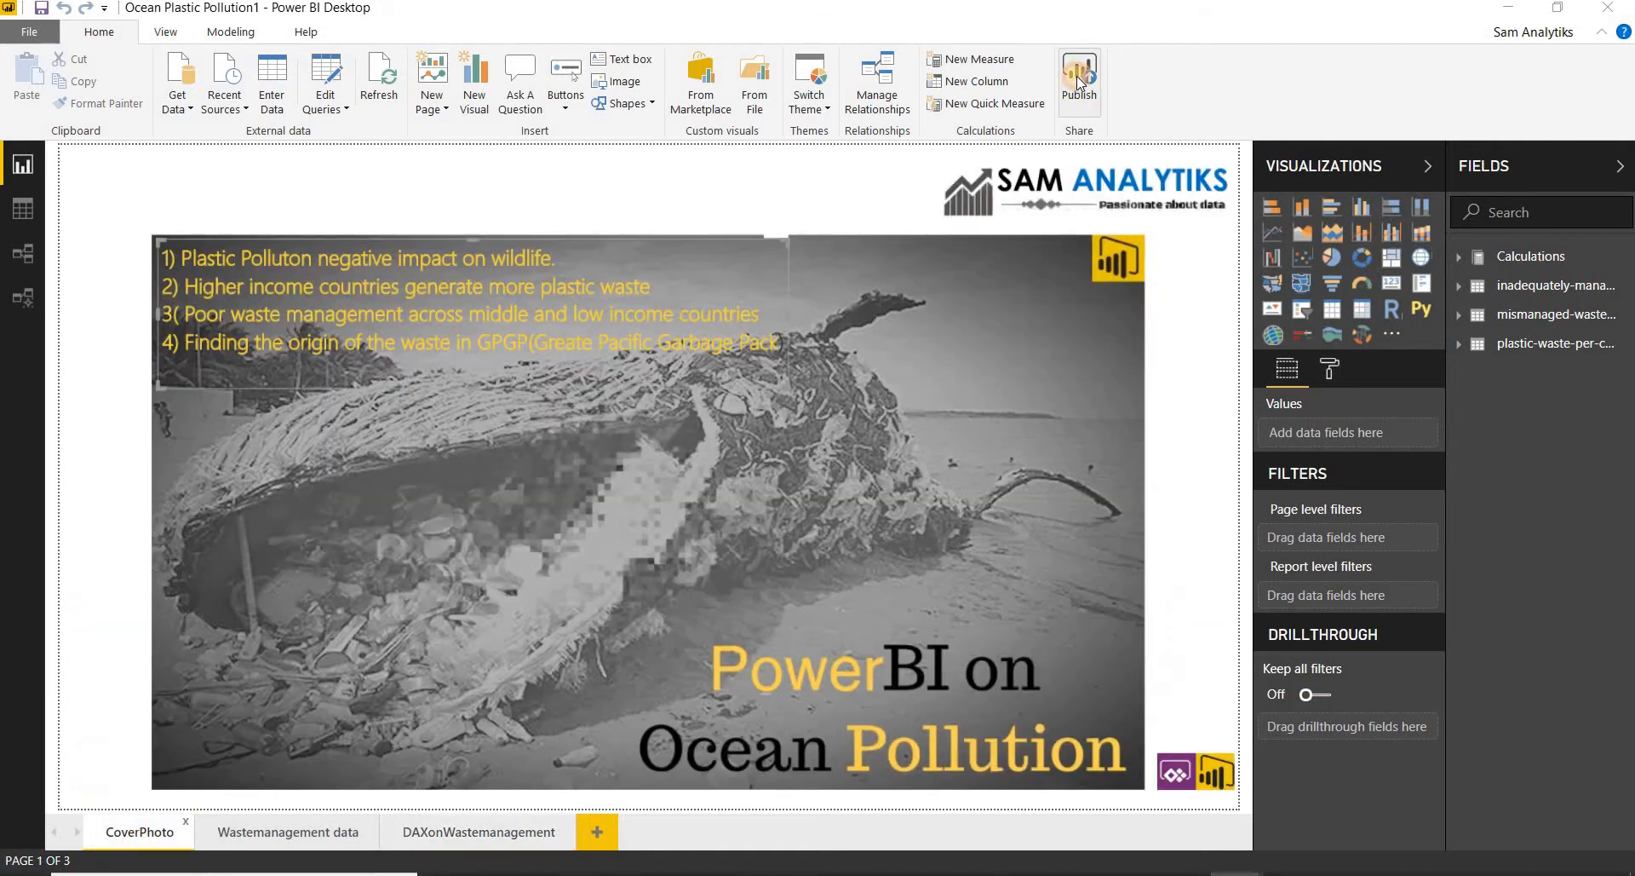
- Publish the report to the Oceandata workspace and open the published Ocean Plastic Pollution1 report in the Power BI service
{"action": "left_click", "coordinate": [1080, 83]}
{"action": "left_click", "coordinate": [622, 439]}
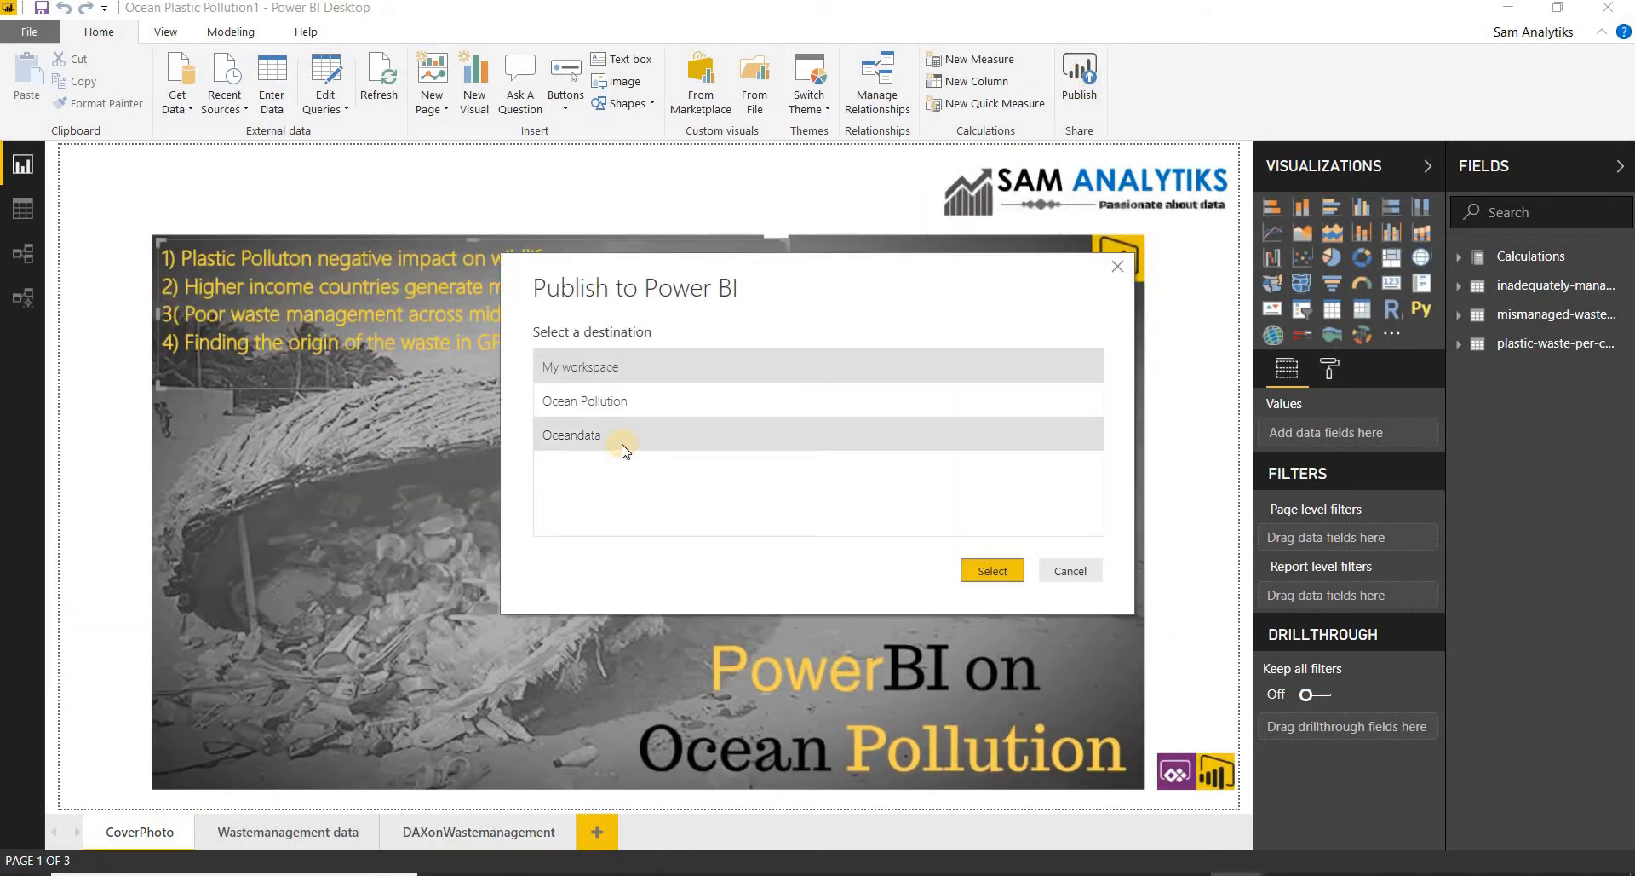
{"action": "left_click", "coordinate": [988, 564]}
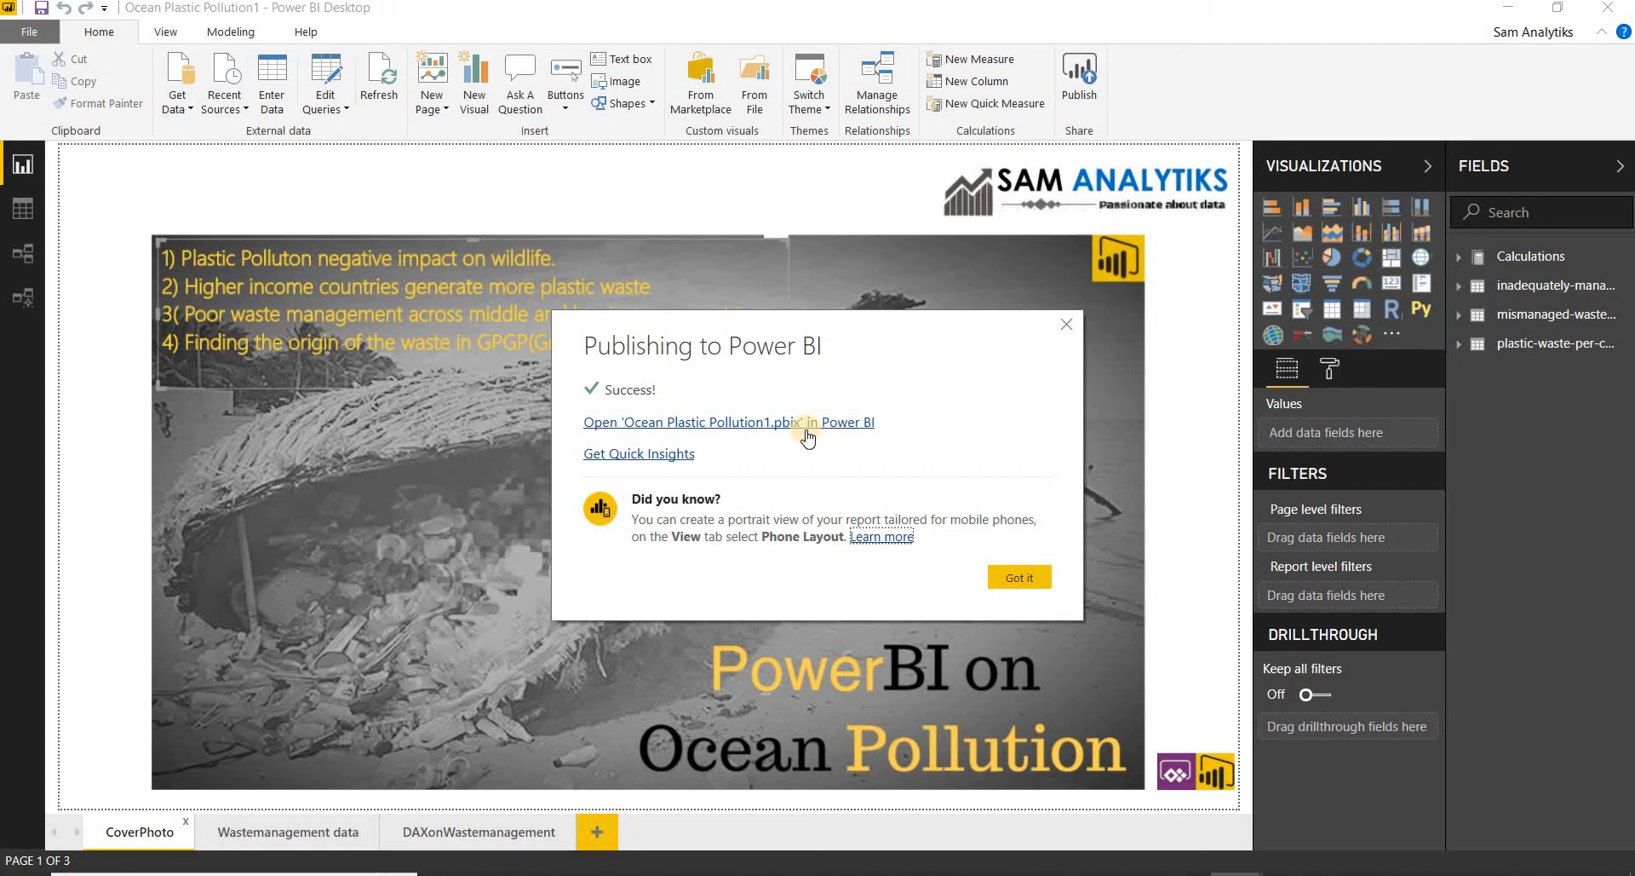
{"action": "left_click", "coordinate": [803, 422]}
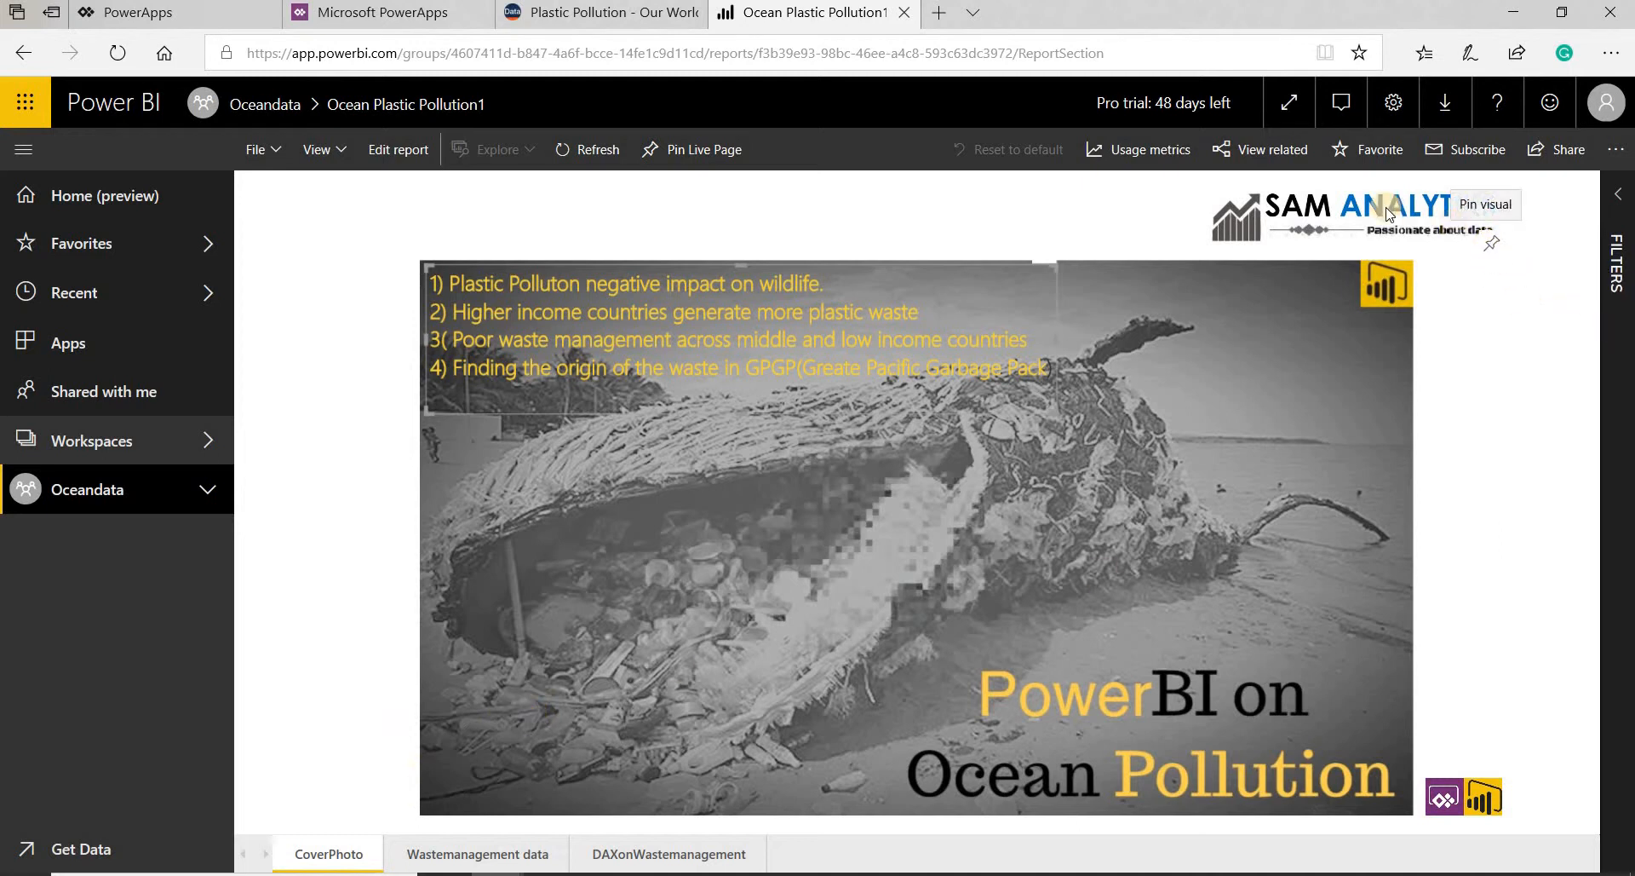
- Pin the SAM ANALYTIKS logo from the Wastemanagement data page to a new dashboard named Oceandata and go to that dashboard
{"action": "left_click", "coordinate": [469, 852]}
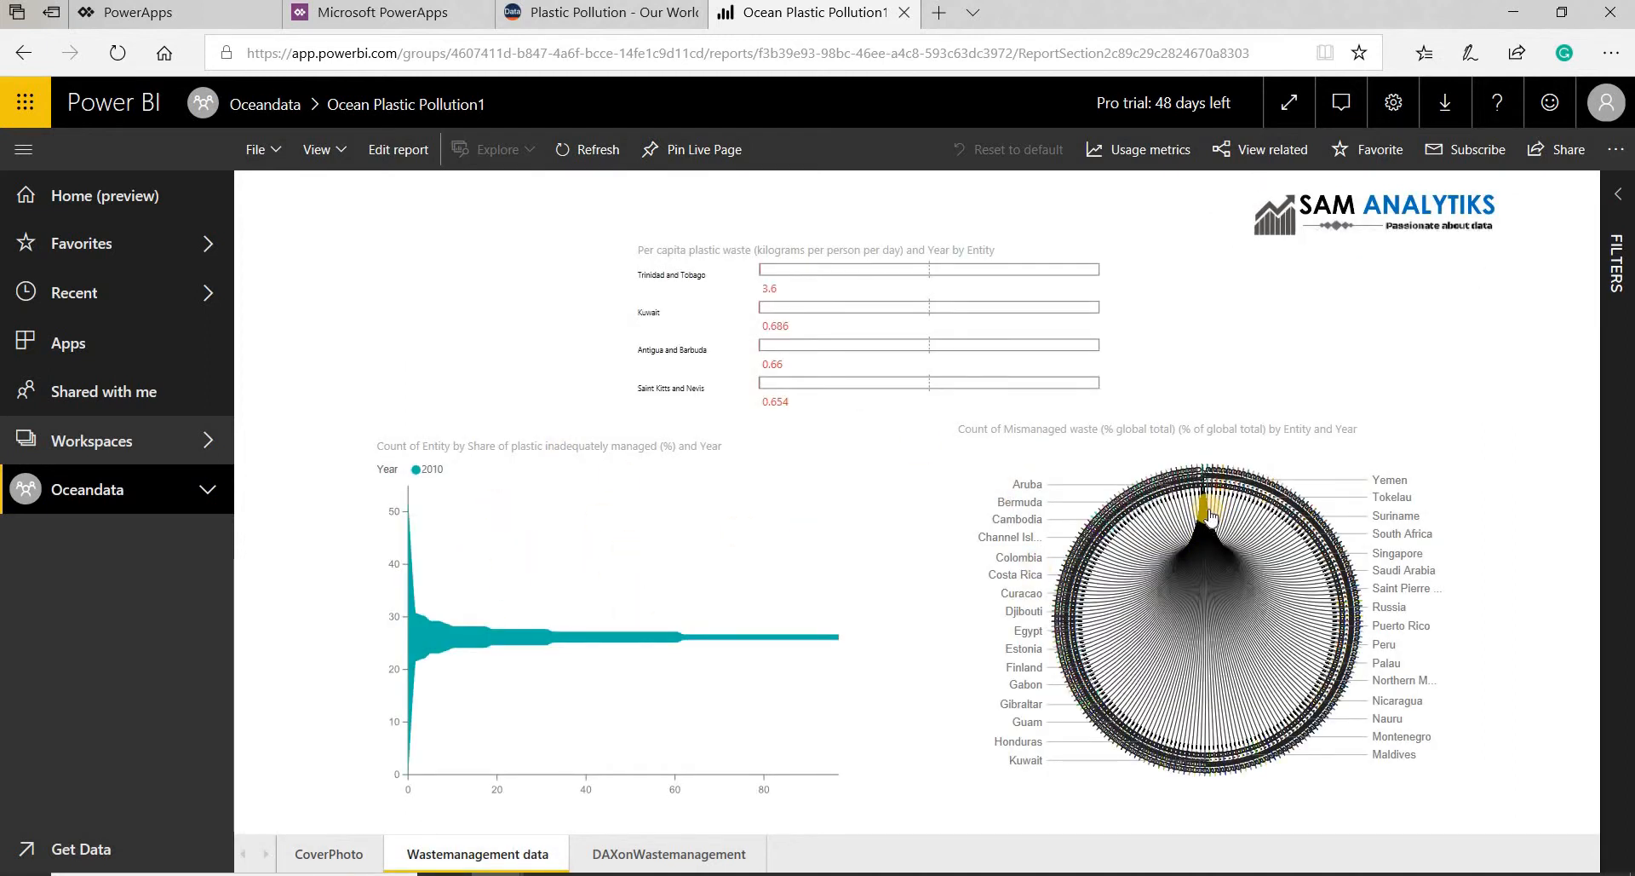
{"action": "left_click", "coordinate": [1492, 269]}
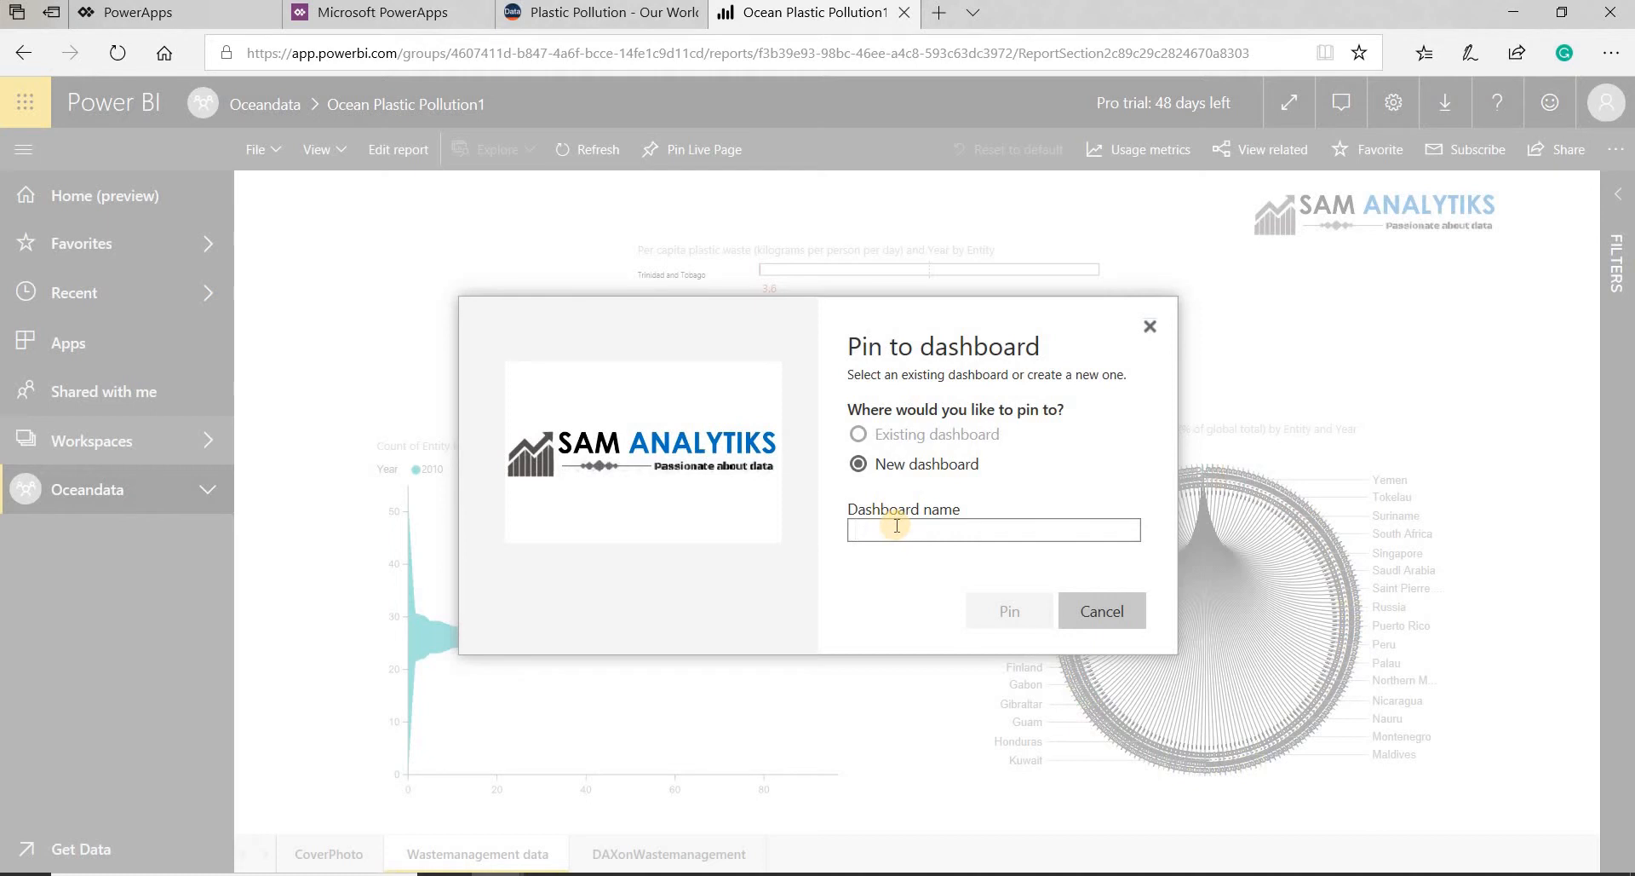
{"action": "type", "text": "Oceandata"}
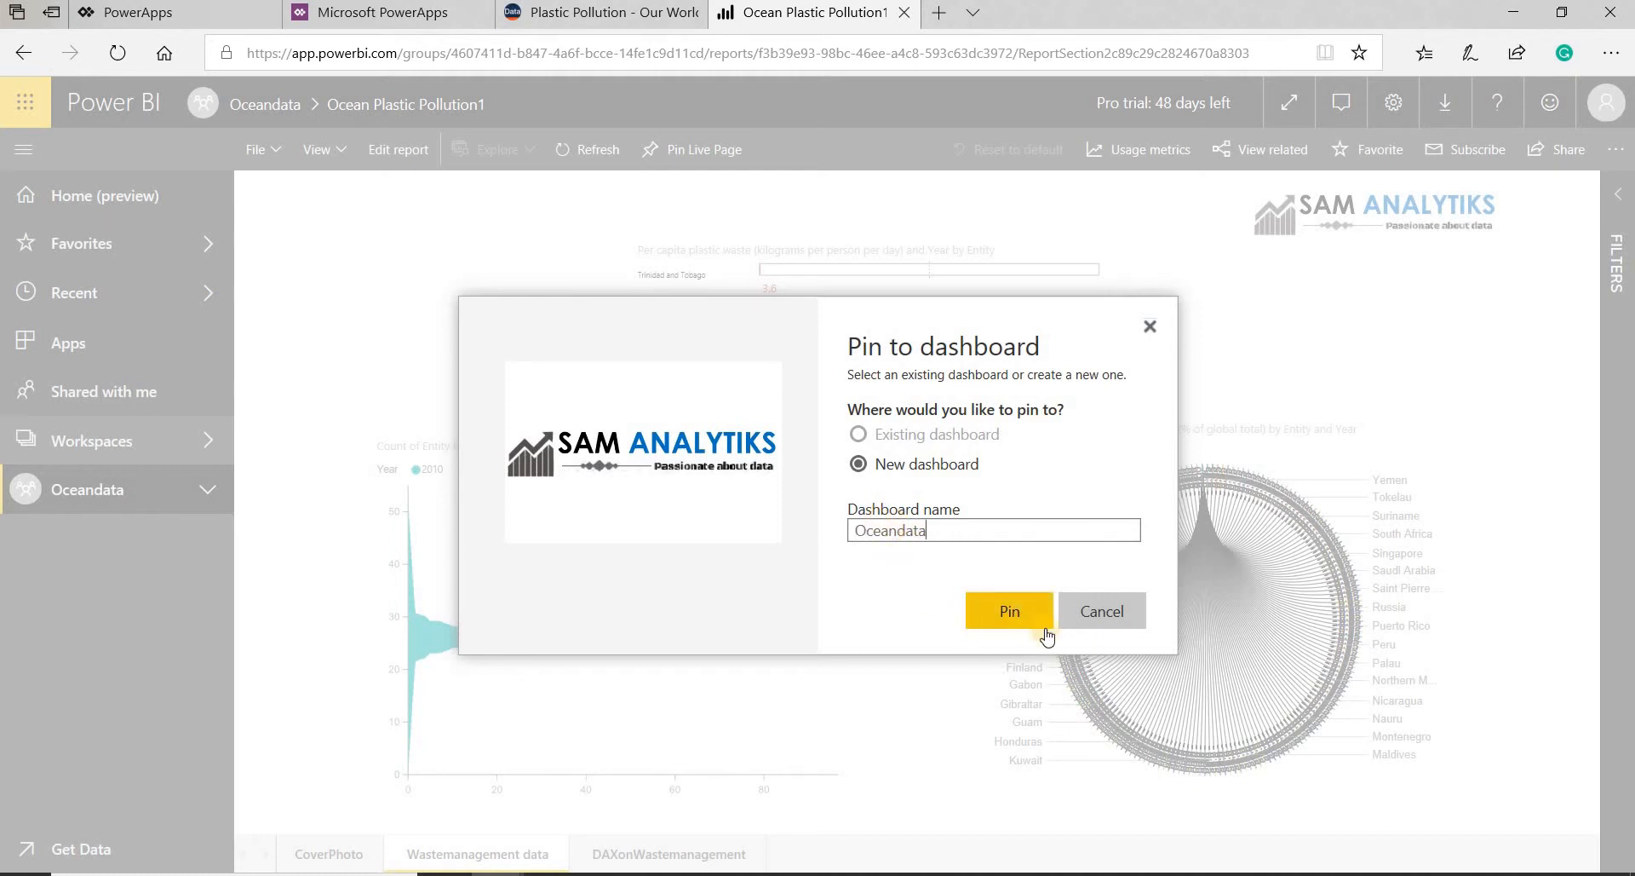
{"action": "left_click", "coordinate": [1022, 615]}
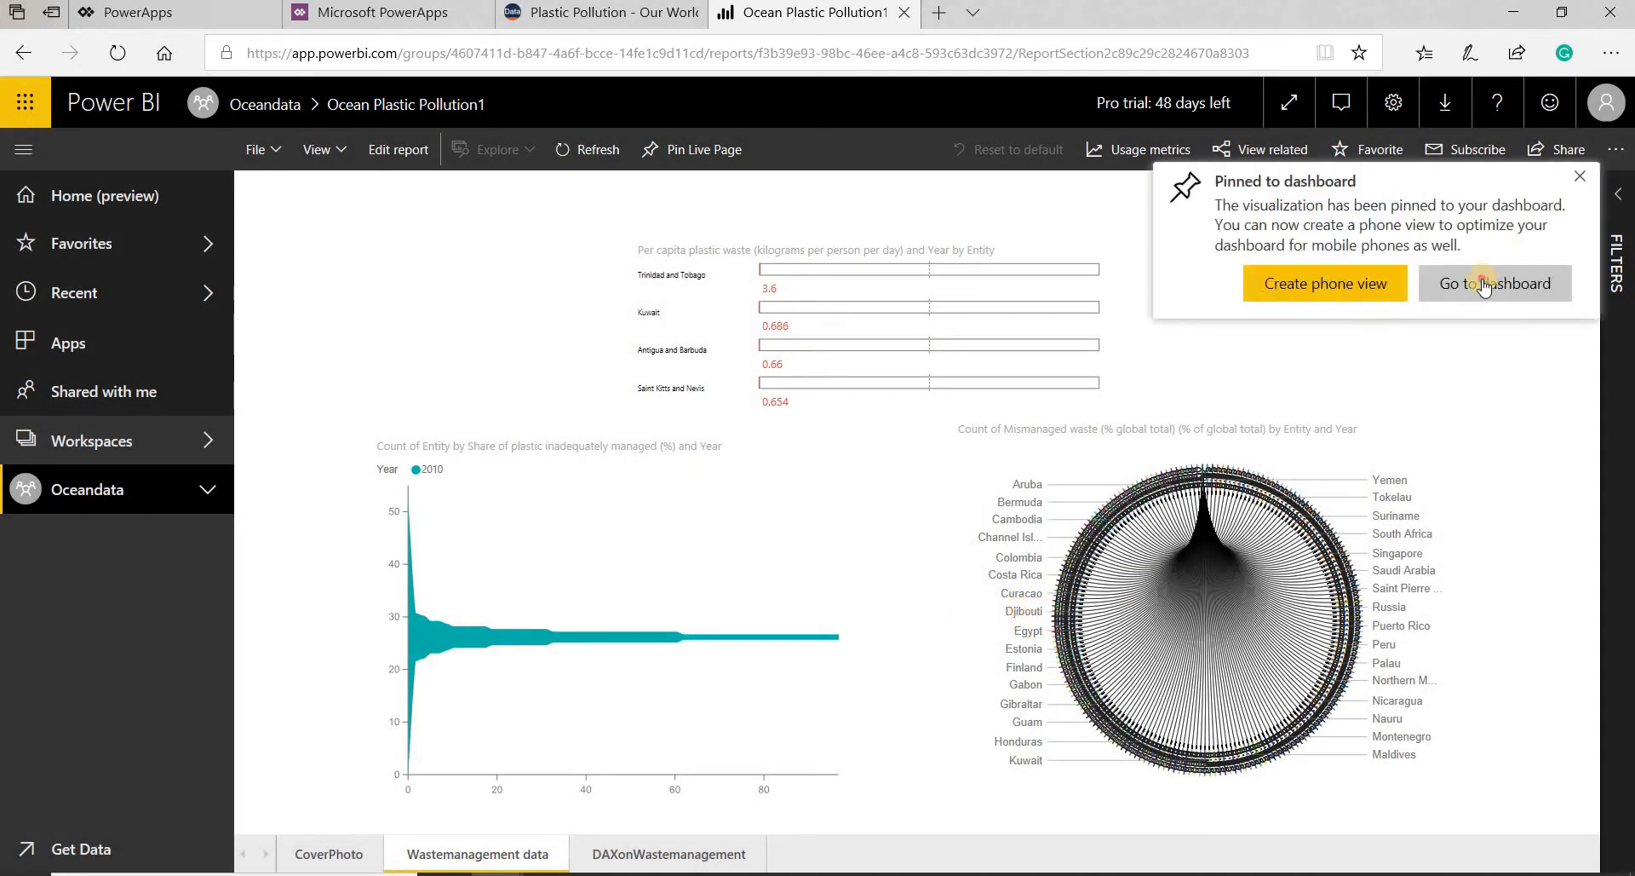
{"action": "left_click", "coordinate": [1483, 285]}
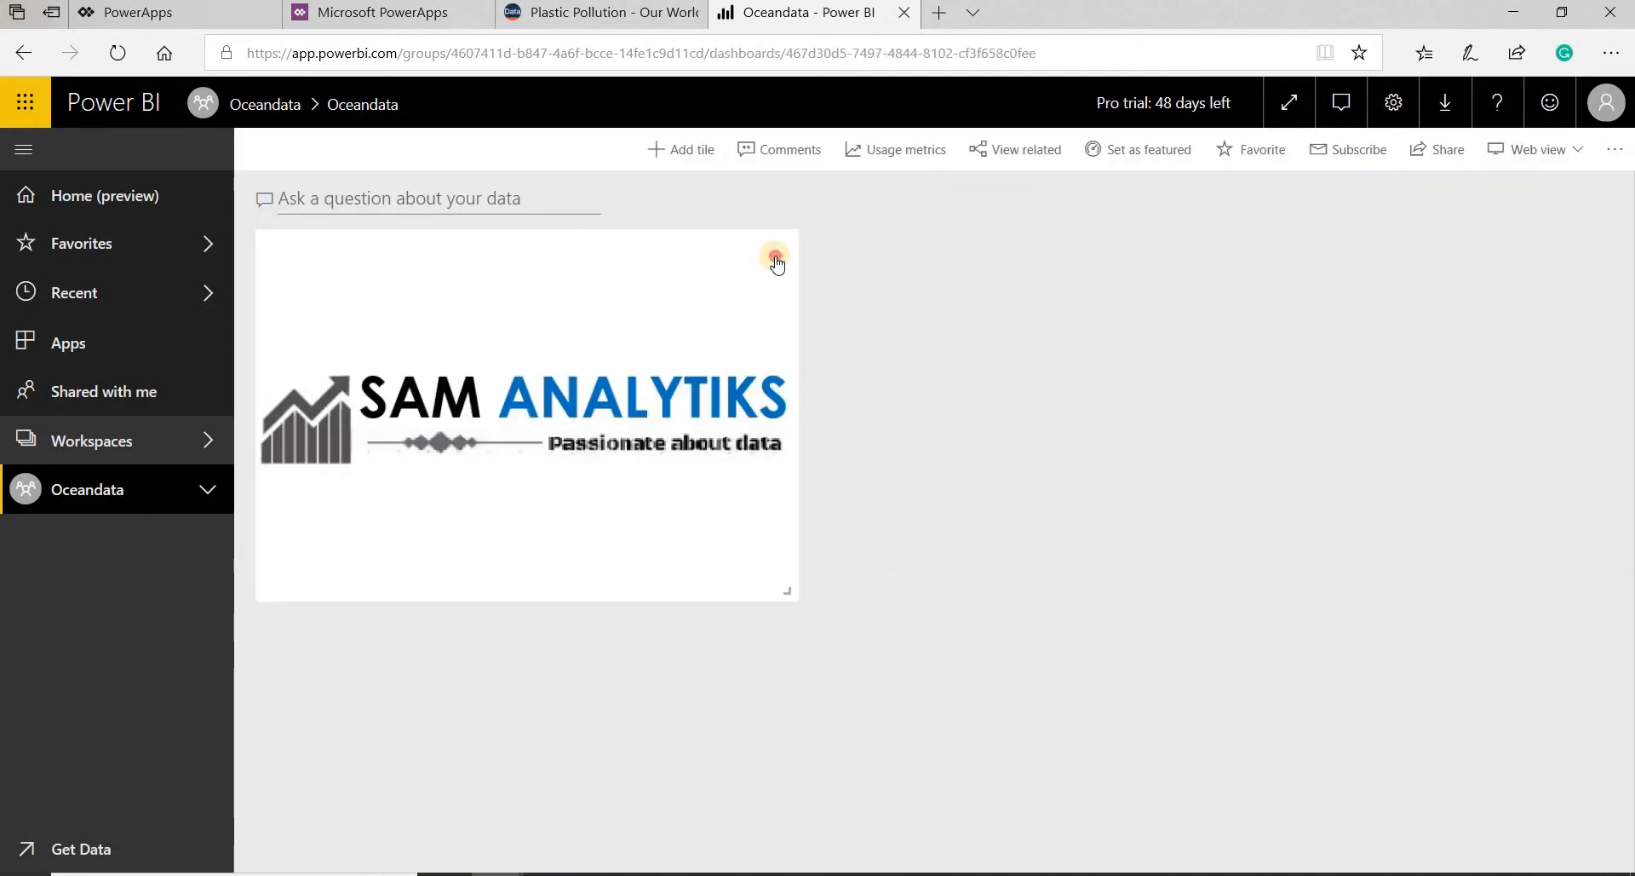
- Edit the logo tile's details: enter the title Name, turn off the title and subtitle display, and apply
{"action": "left_click", "coordinate": [776, 261]}
{"action": "left_click", "coordinate": [799, 443]}
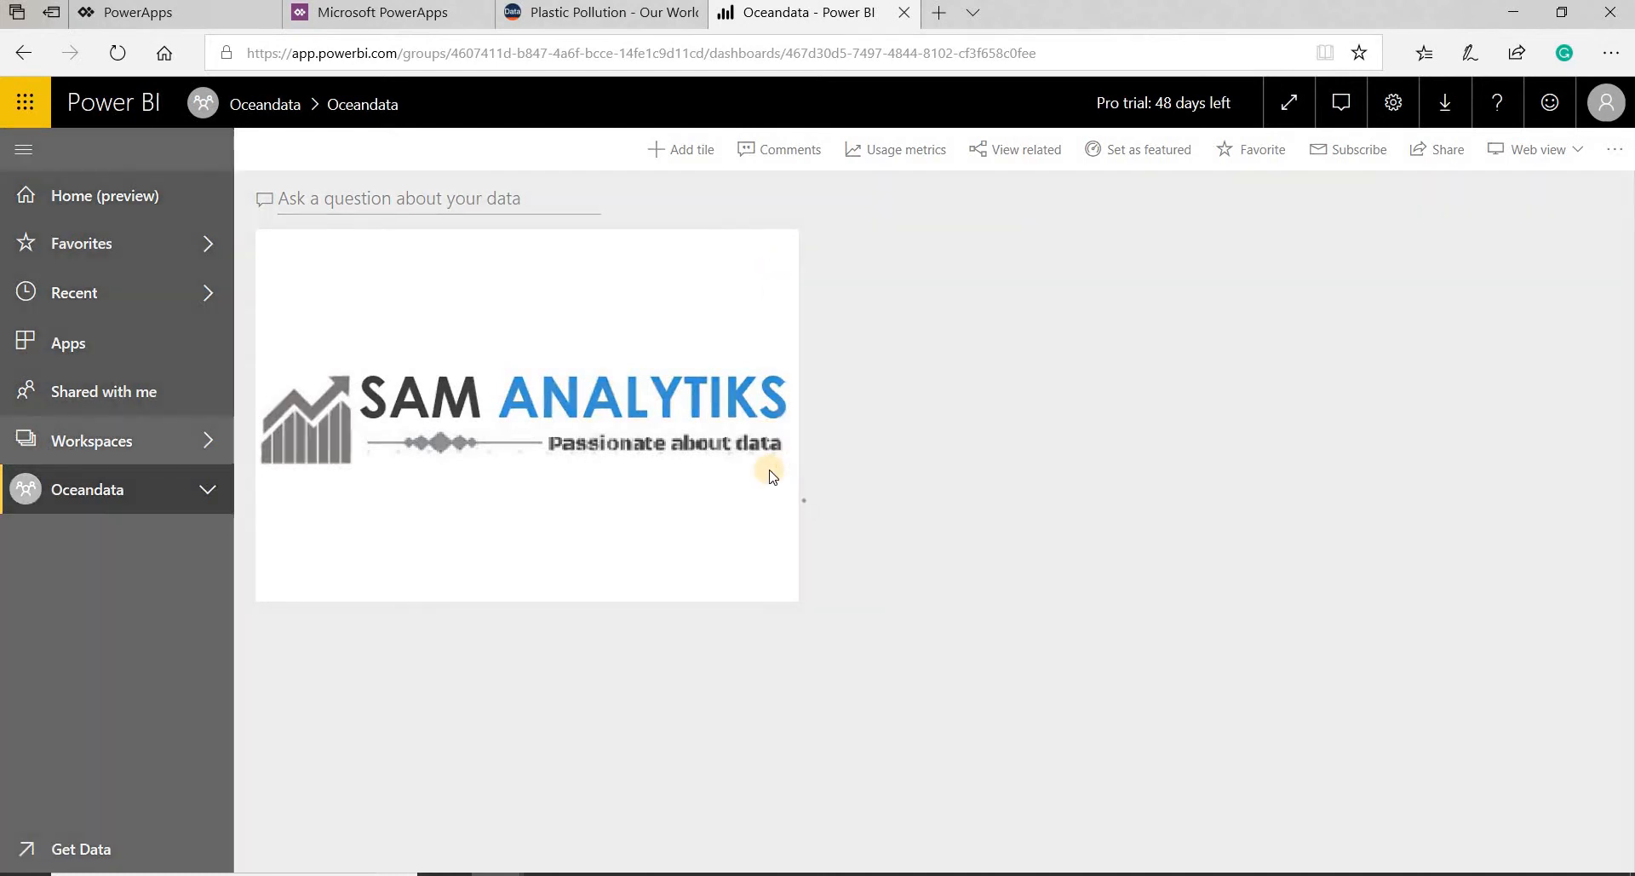
{"action": "left_click", "coordinate": [1109, 315]}
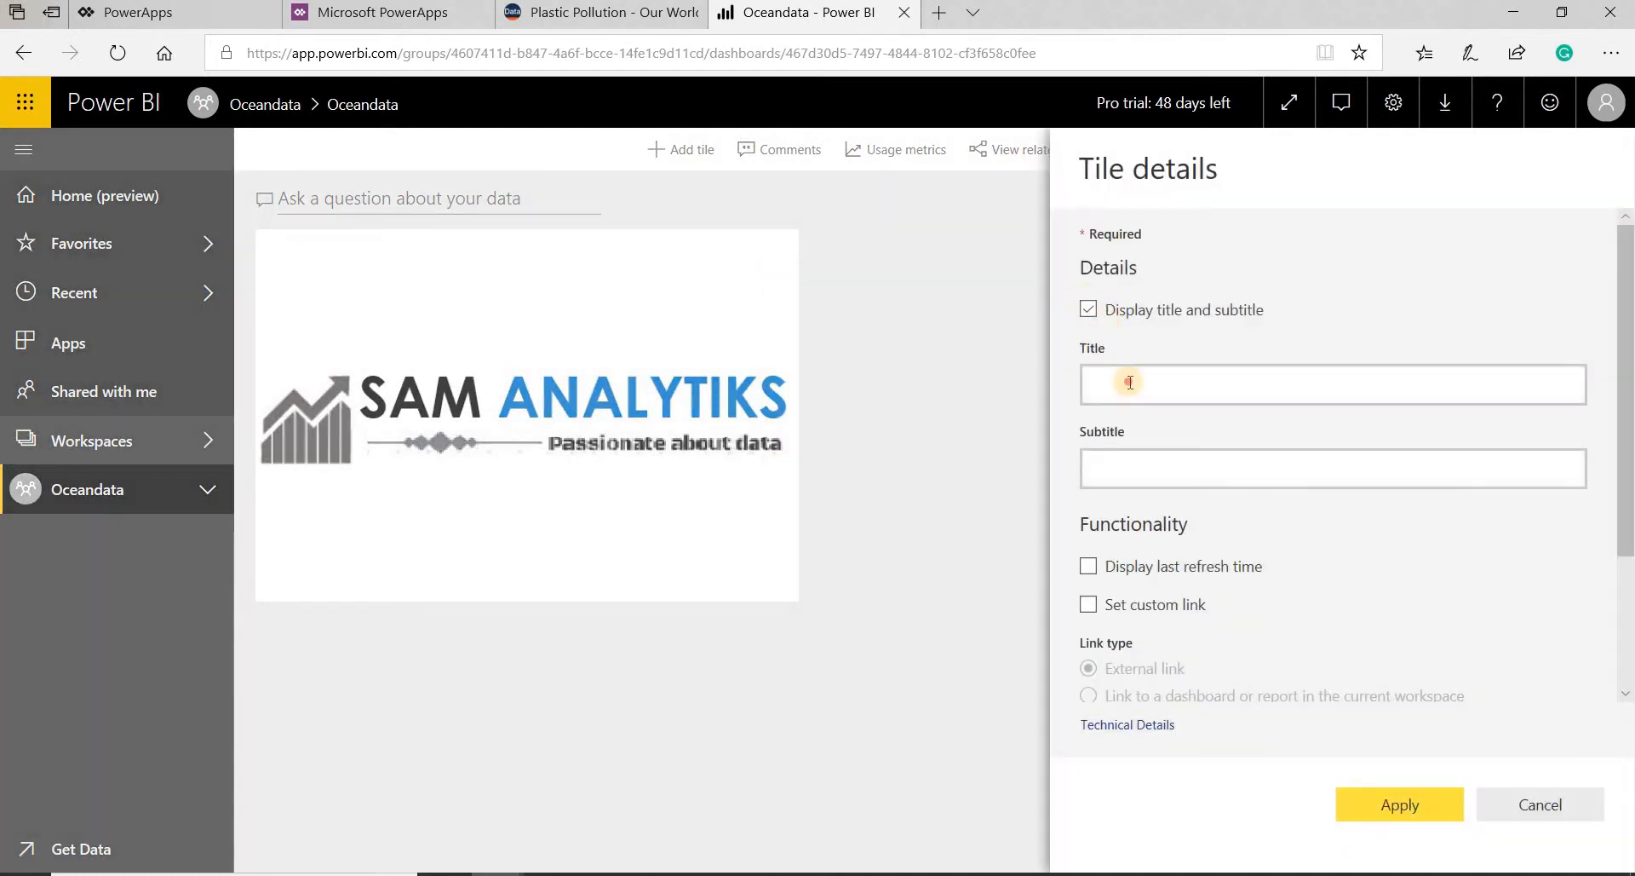
{"action": "left_click", "coordinate": [1124, 383]}
{"action": "type", "text": "Name"}
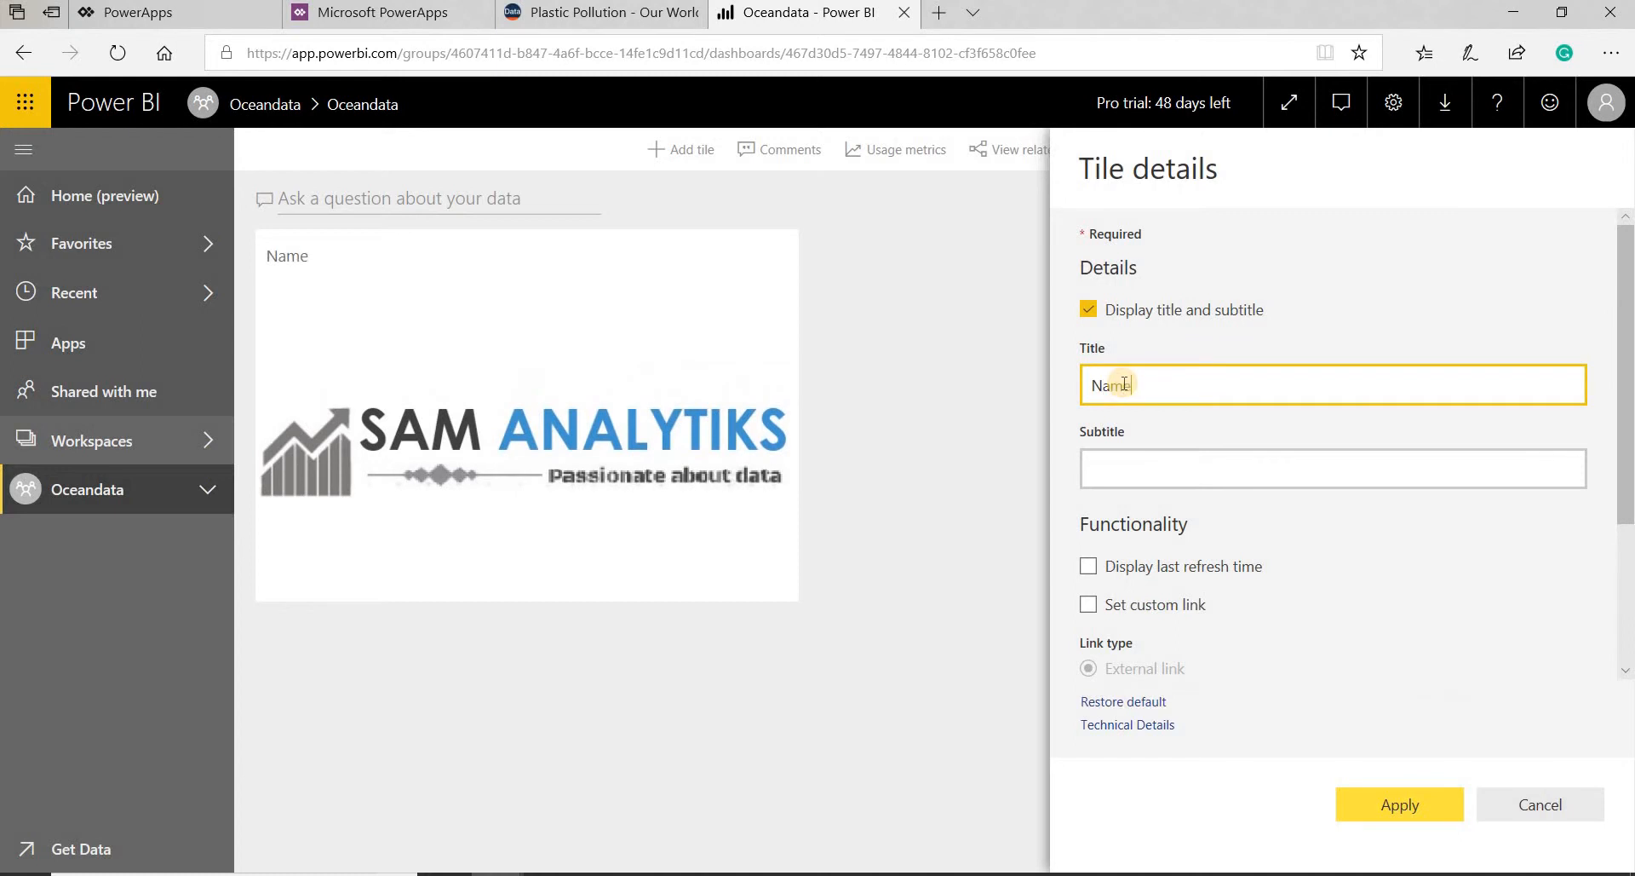
{"action": "left_click", "coordinate": [1196, 317]}
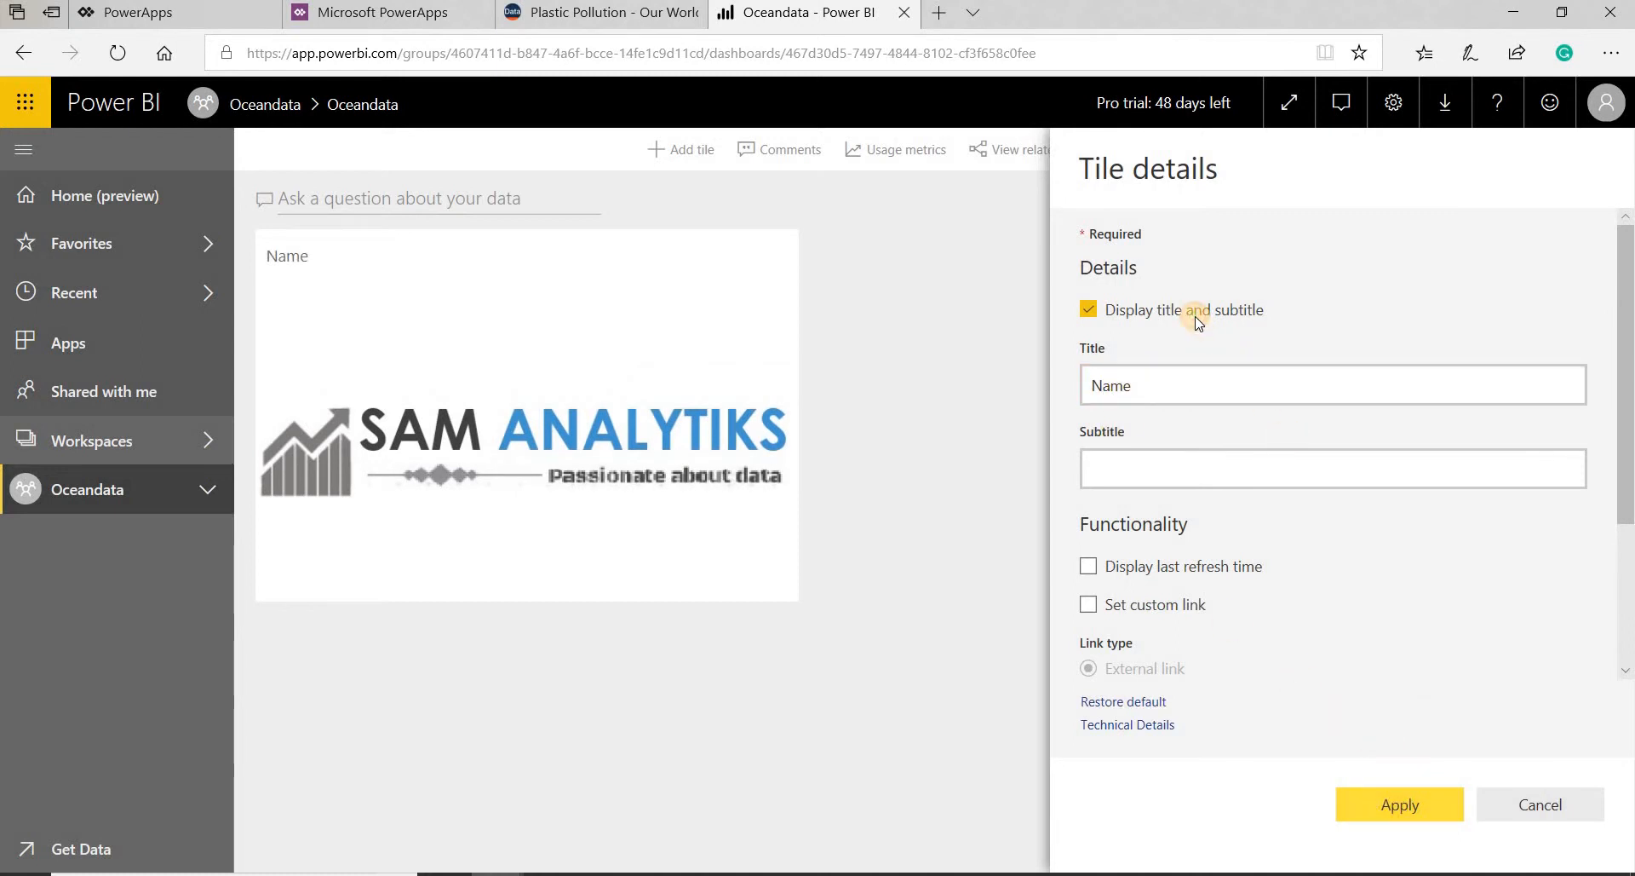
{"action": "left_click", "coordinate": [1381, 806]}
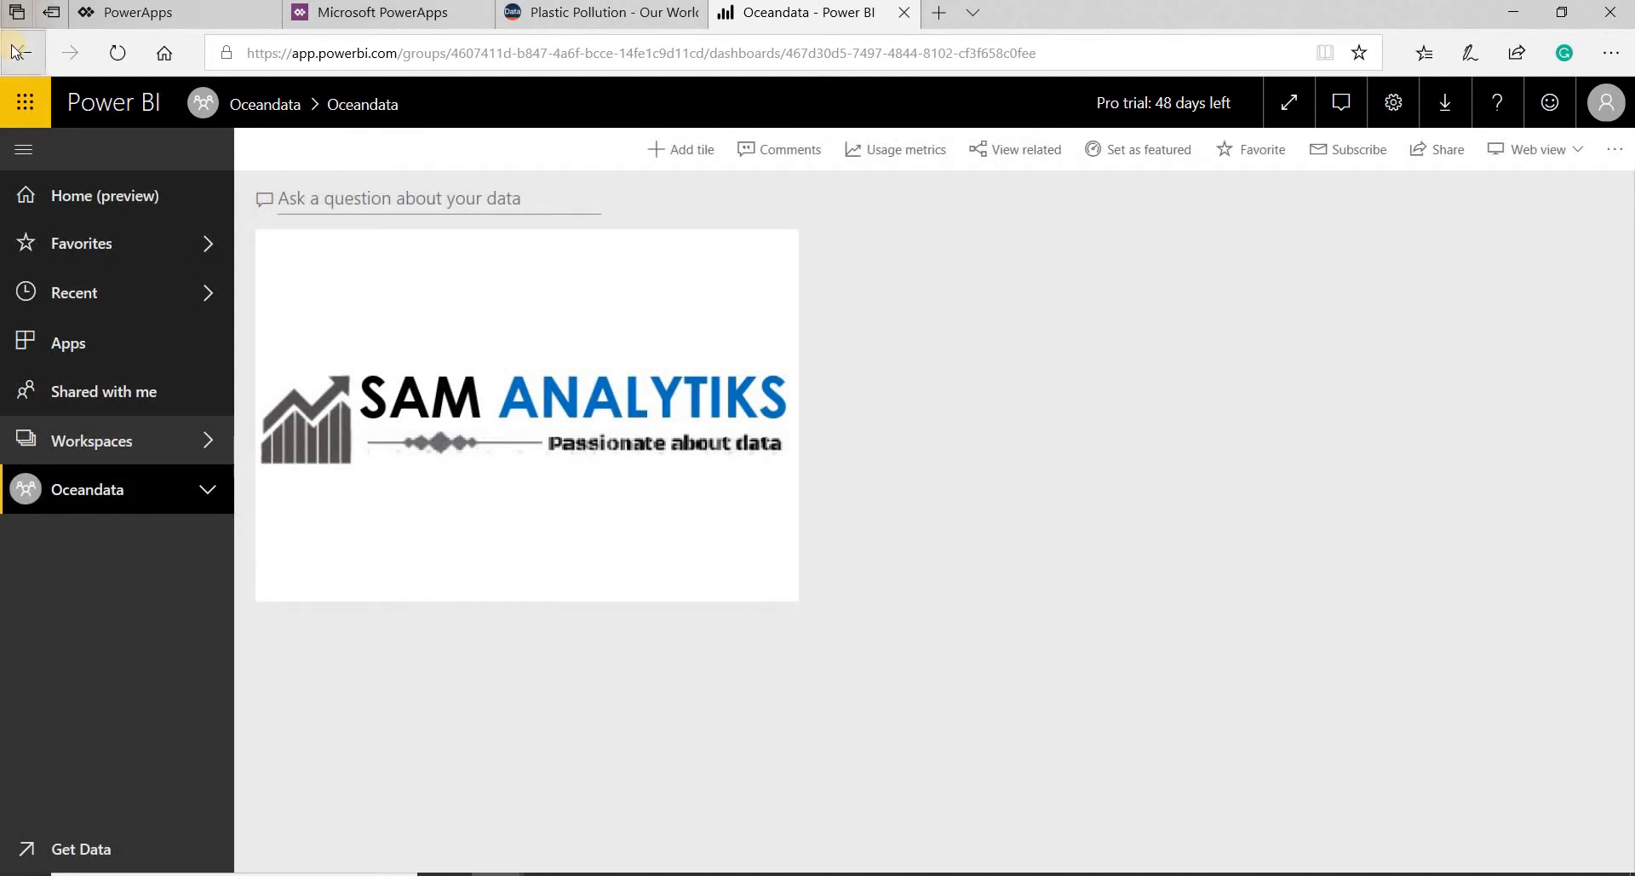
- Return to the report, pin the circular mismanaged waste chart to the existing Oceandata dashboard, and go to the dashboard
{"action": "left_click", "coordinate": [17, 52]}
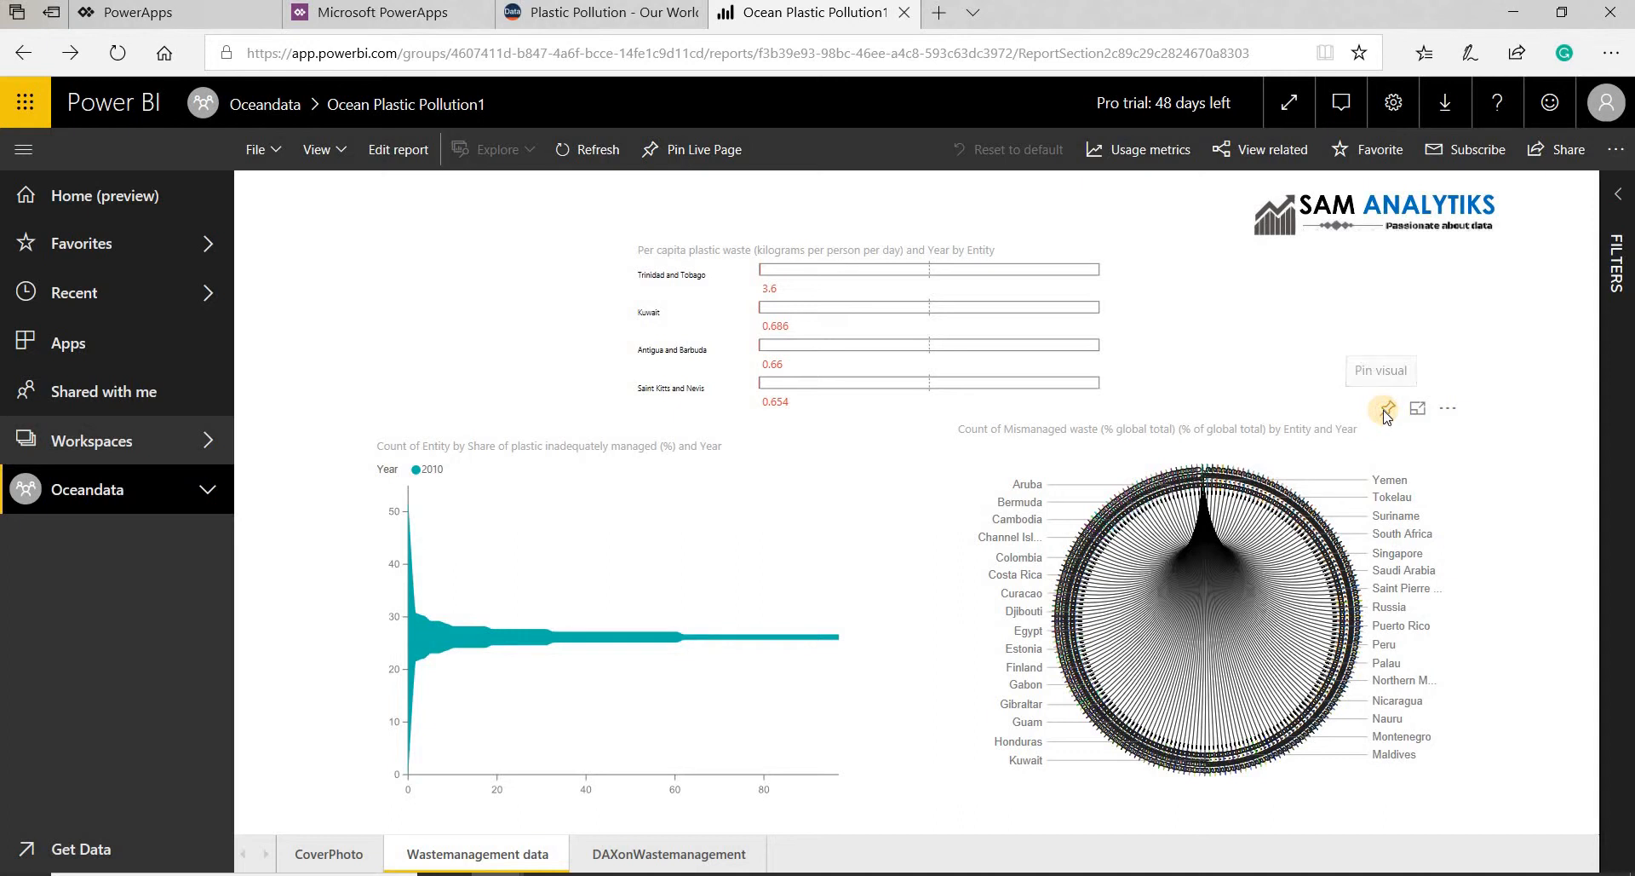
{"action": "left_click", "coordinate": [1385, 413]}
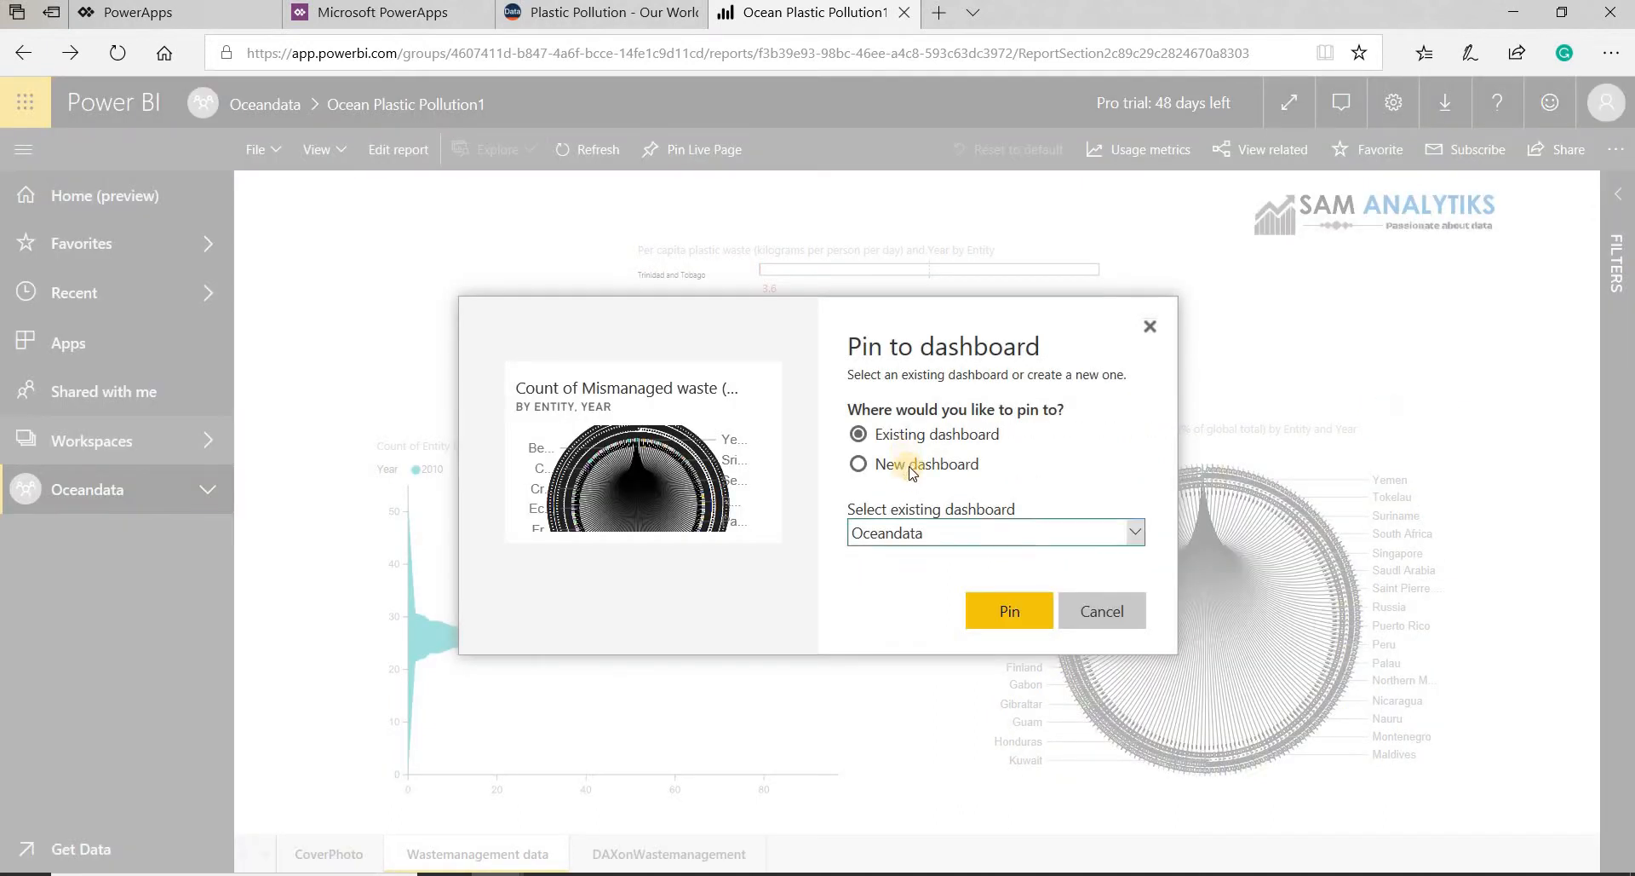
{"action": "left_click", "coordinate": [1018, 619]}
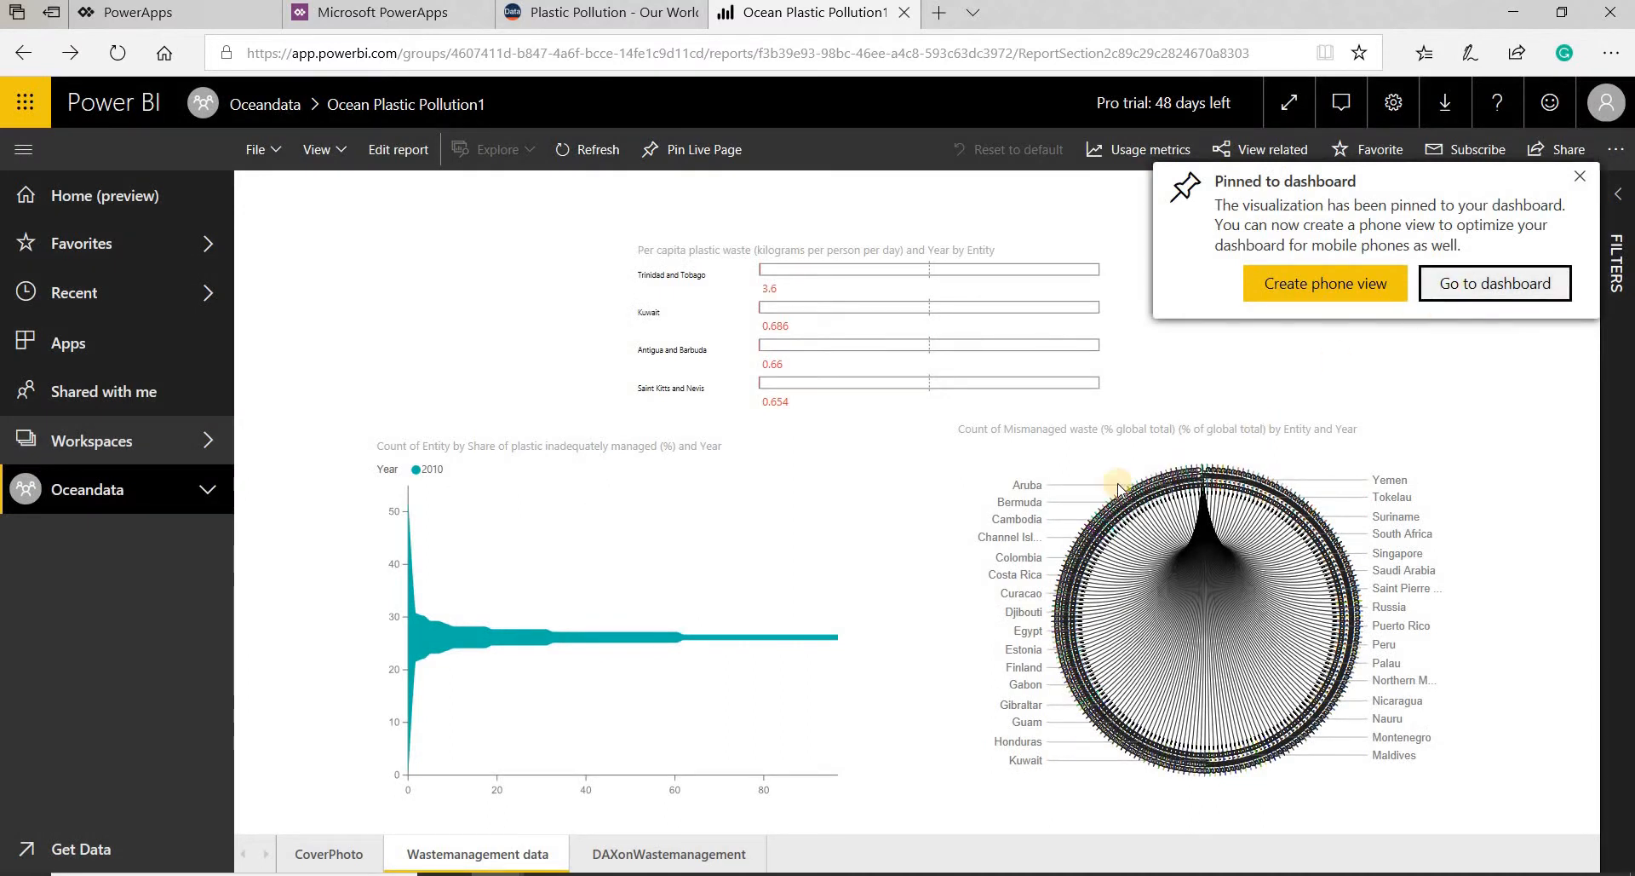
{"action": "key", "text": "Return"}
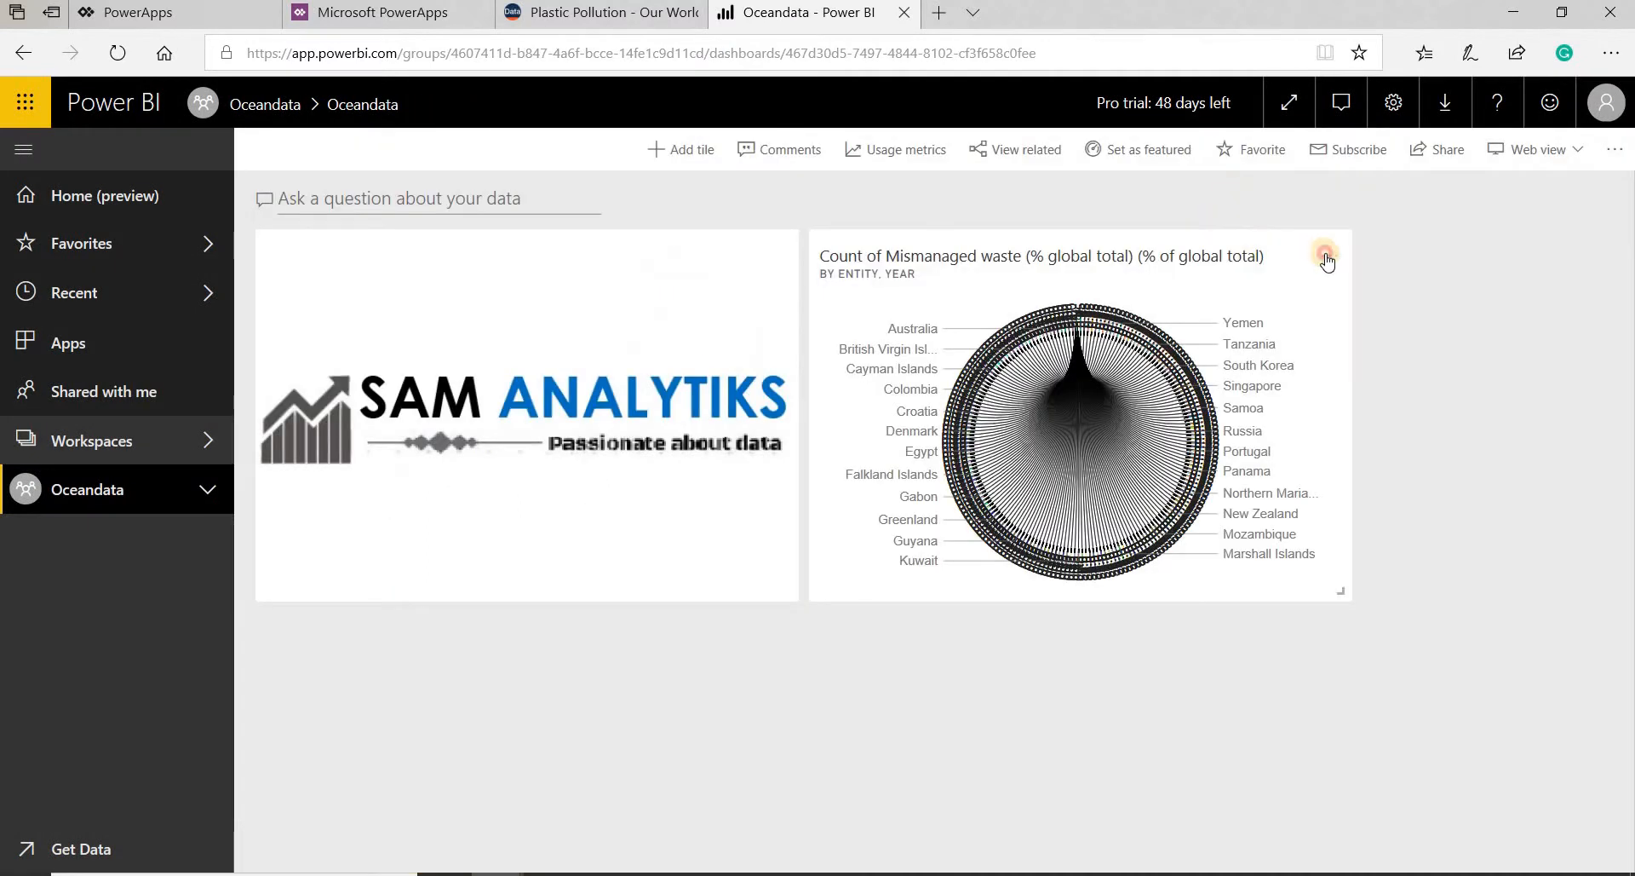
- Edit the circular chart tile's details: set the title to Mismanaged waste and turn off the title and subtitle display
{"action": "left_click", "coordinate": [1324, 258]}
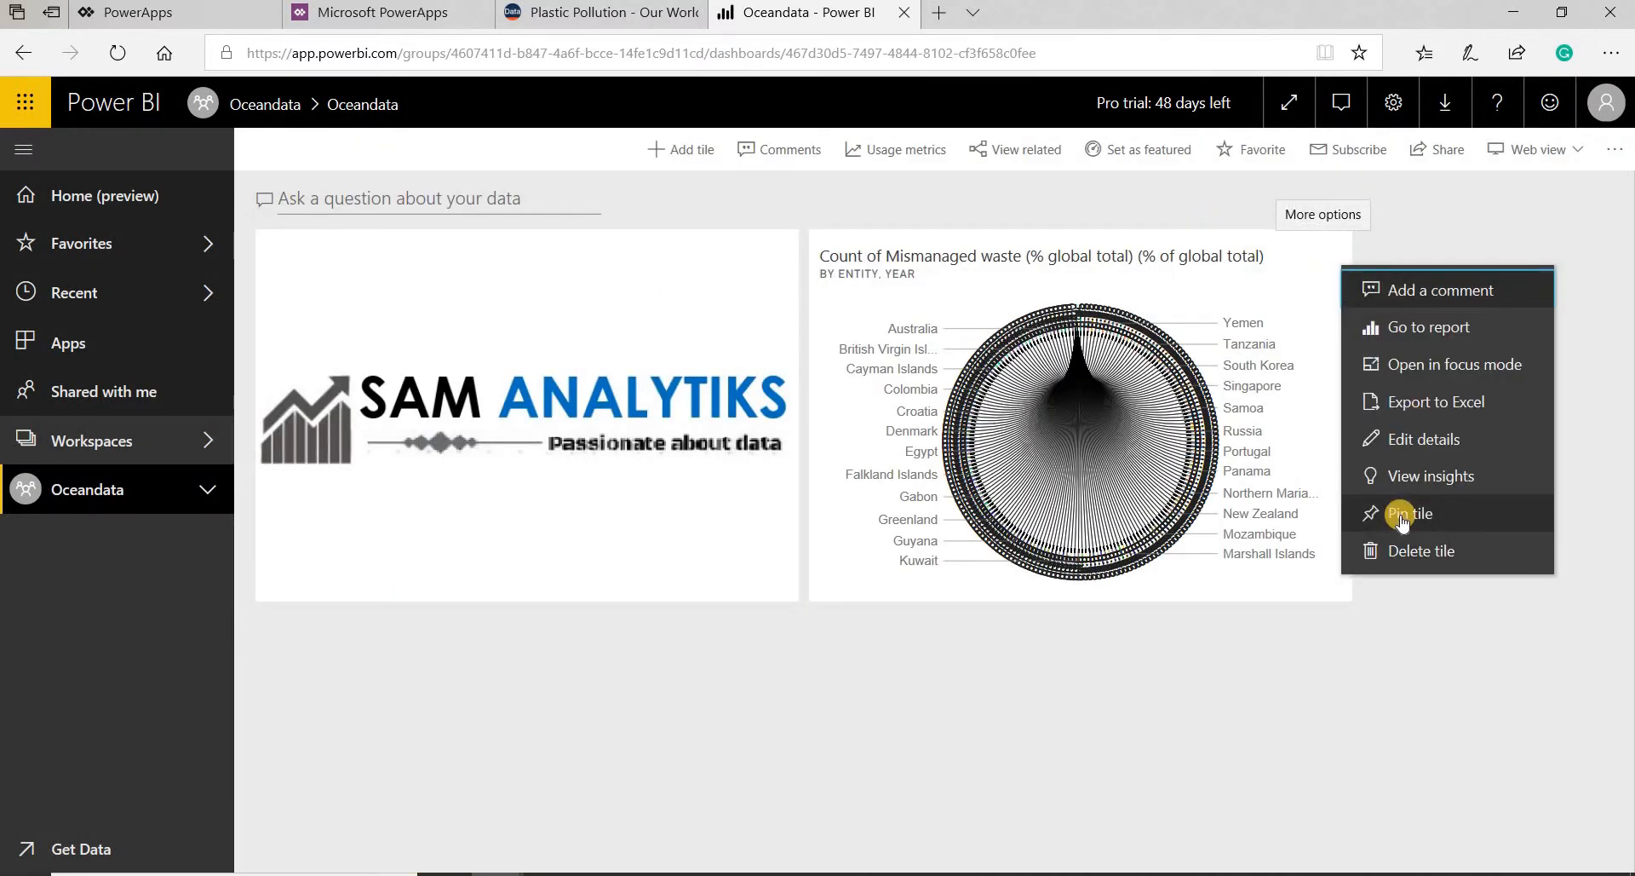
{"action": "left_click", "coordinate": [1417, 439]}
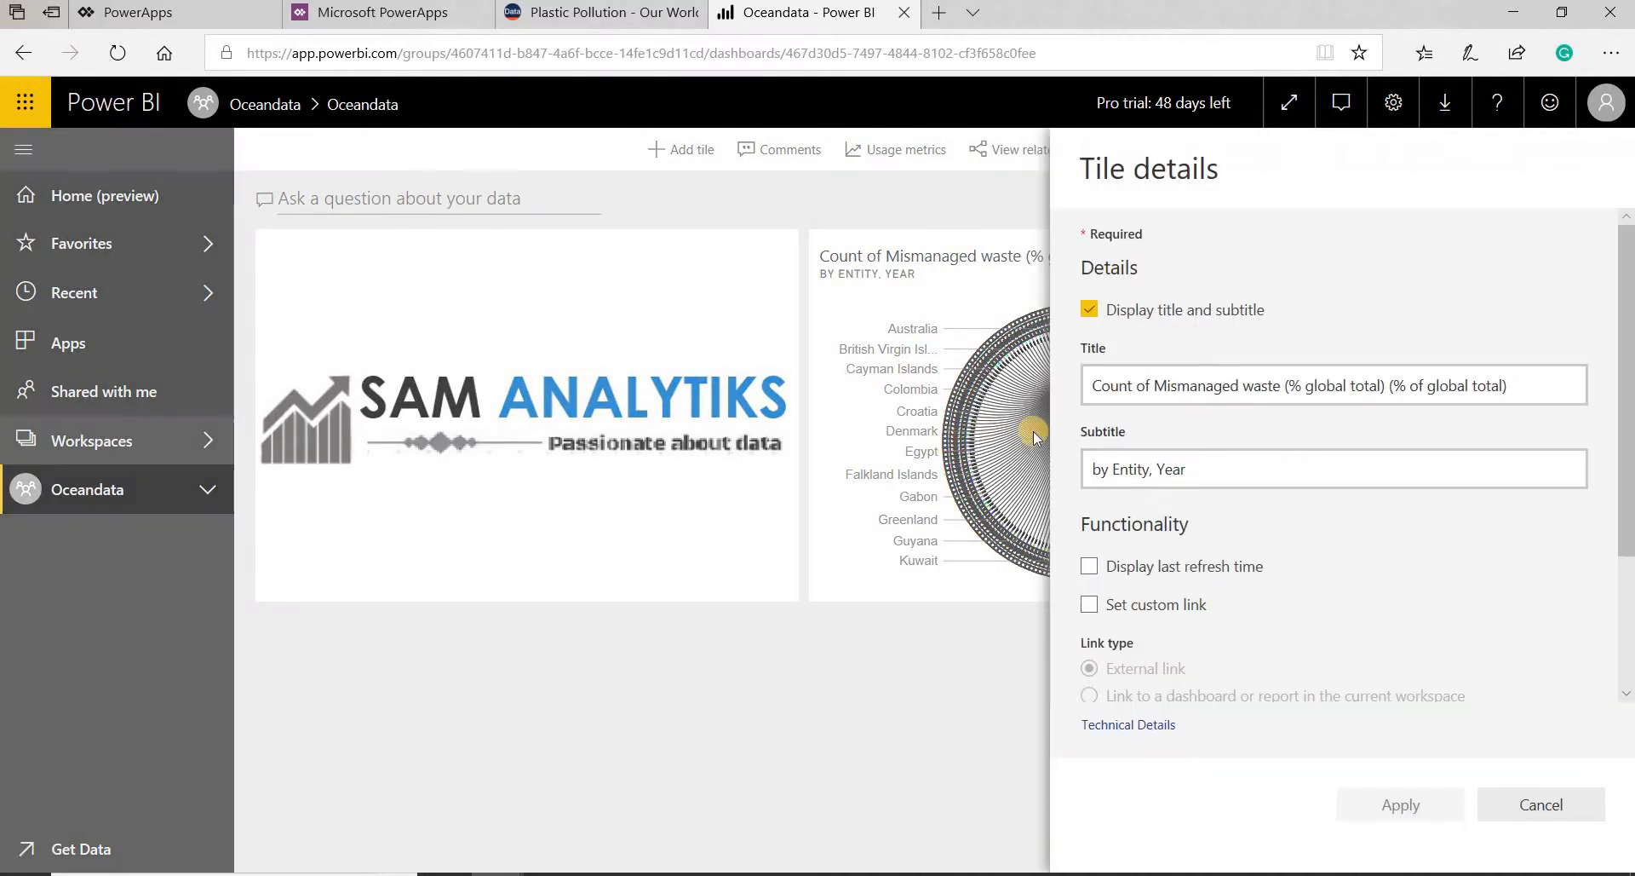
{"action": "left_click", "coordinate": [1374, 401]}
{"action": "triple_click", "coordinate": [1441, 392]}
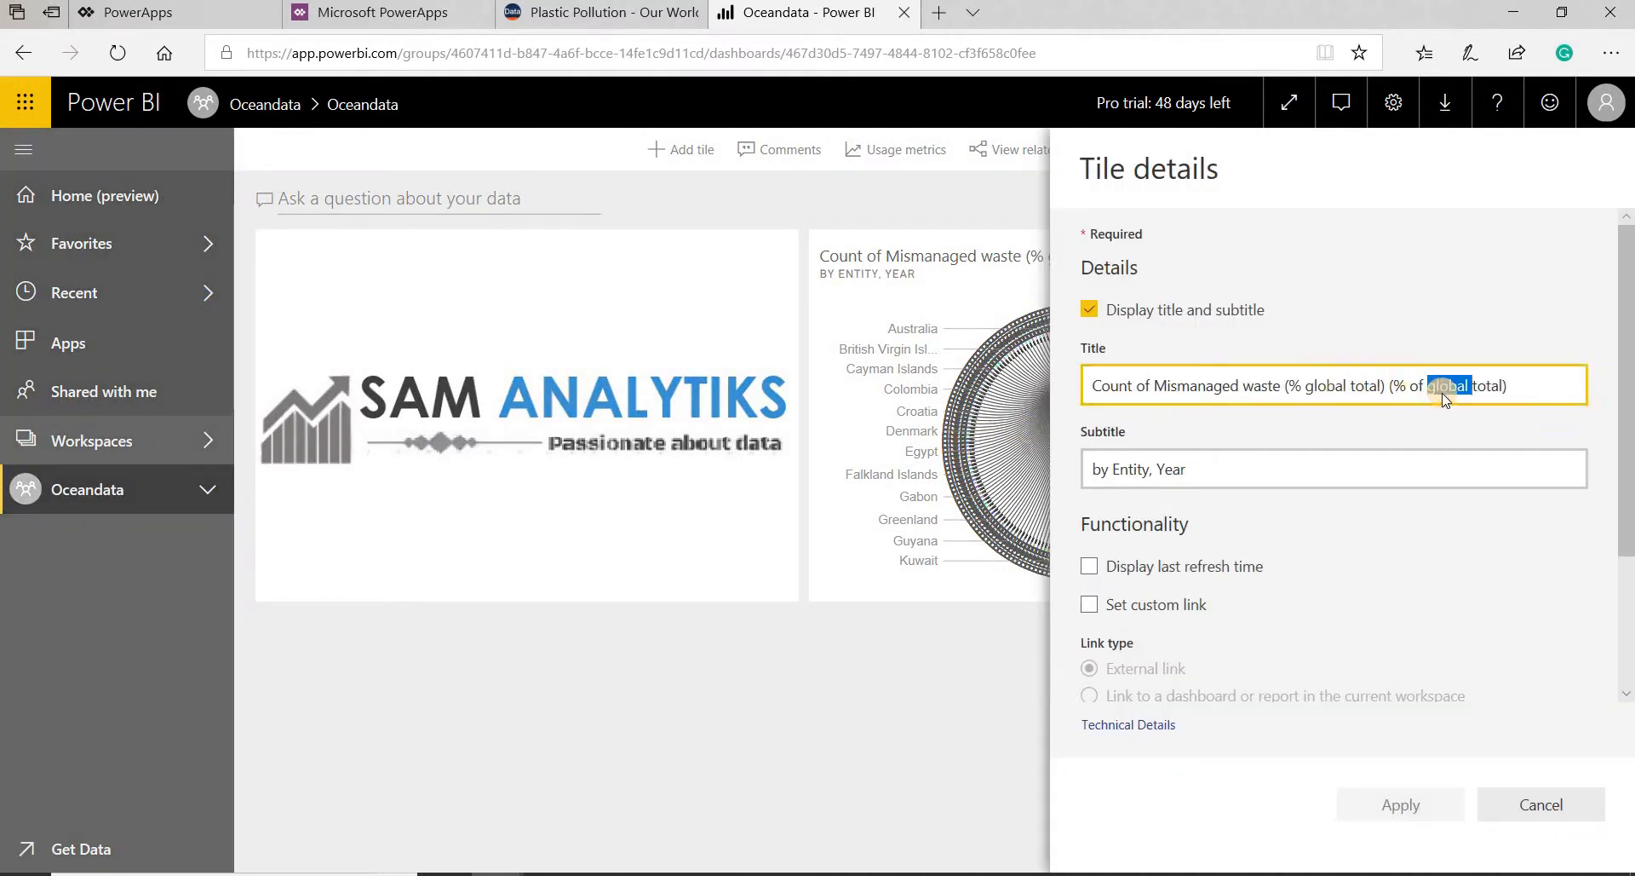
{"action": "type", "text": "<i"}
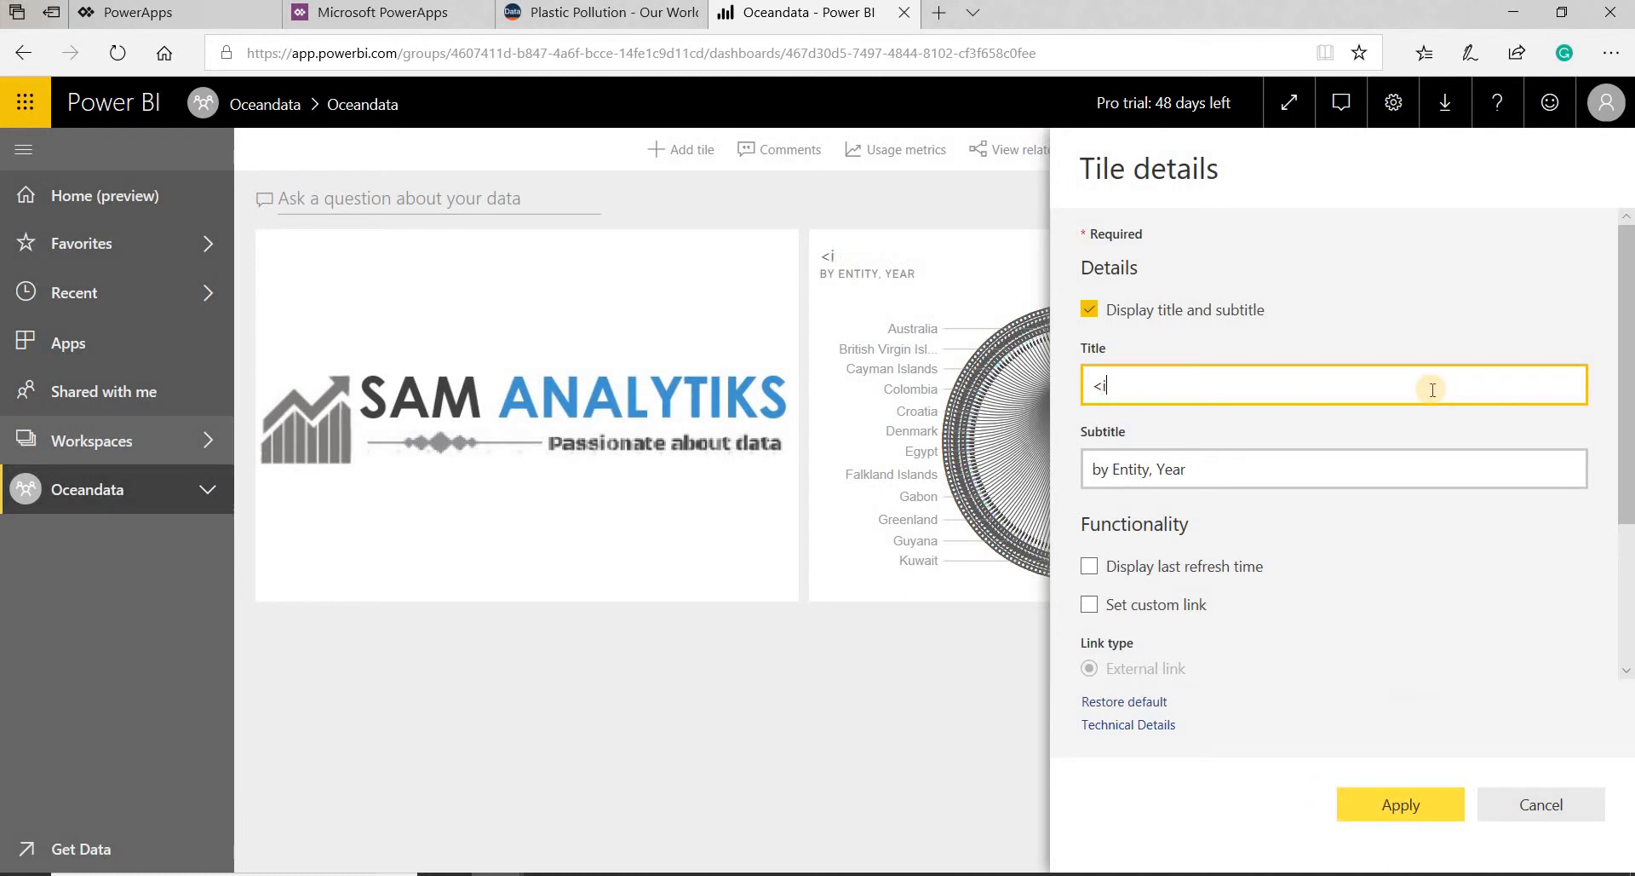
{"action": "key", "text": "BackSpace"}
{"action": "key", "text": "BackSpace"}
{"action": "type", "text": "Mismanaged waste"}
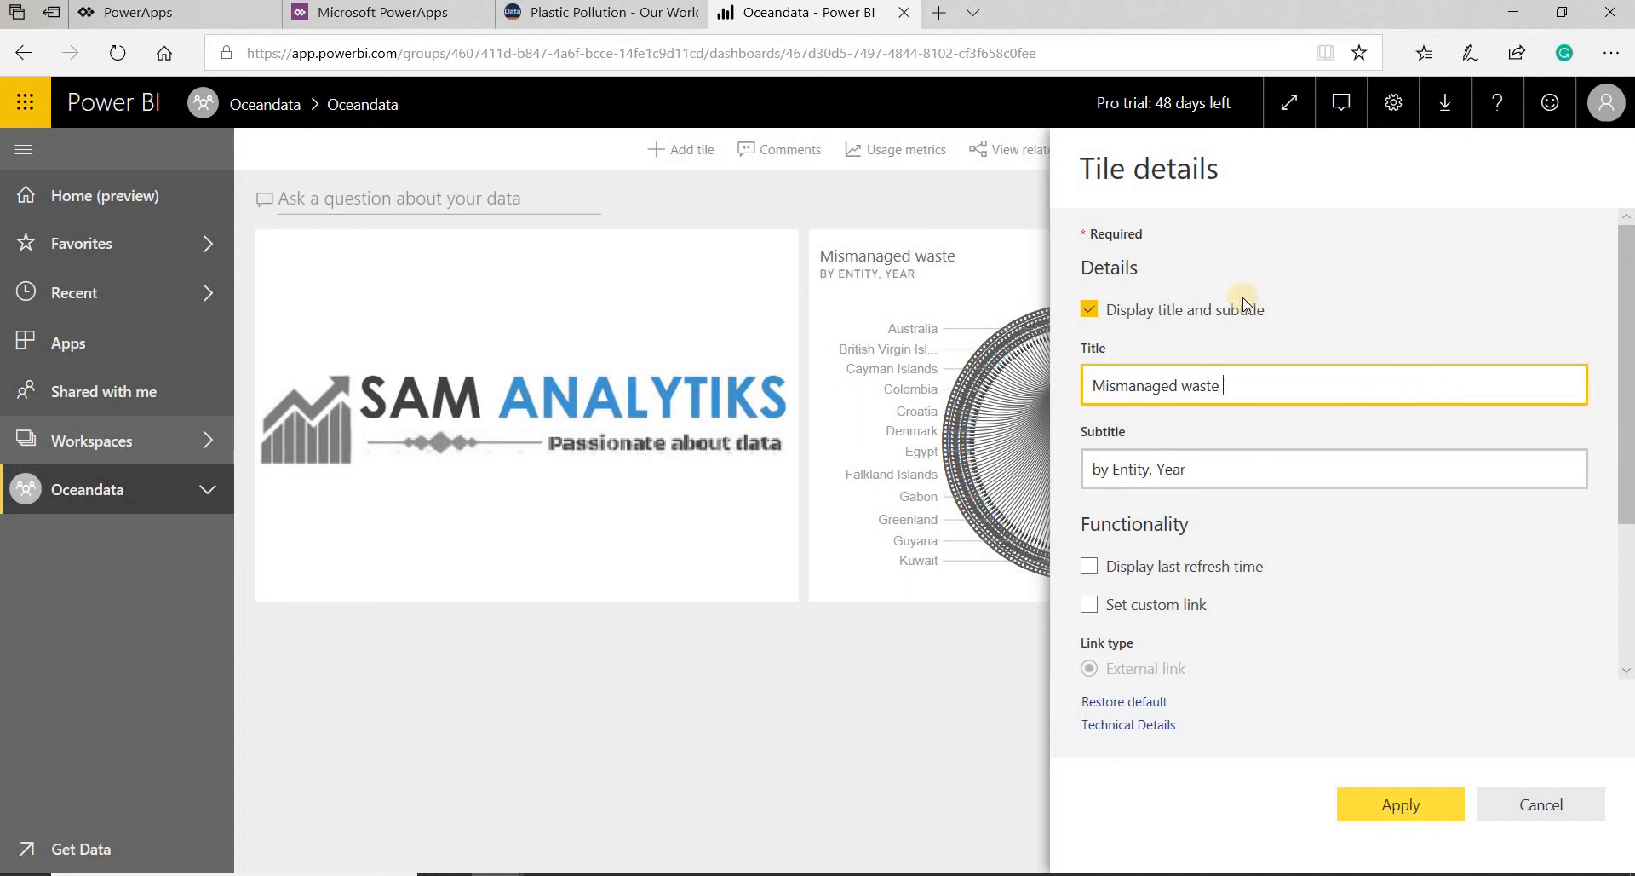
{"action": "left_click", "coordinate": [1090, 310]}
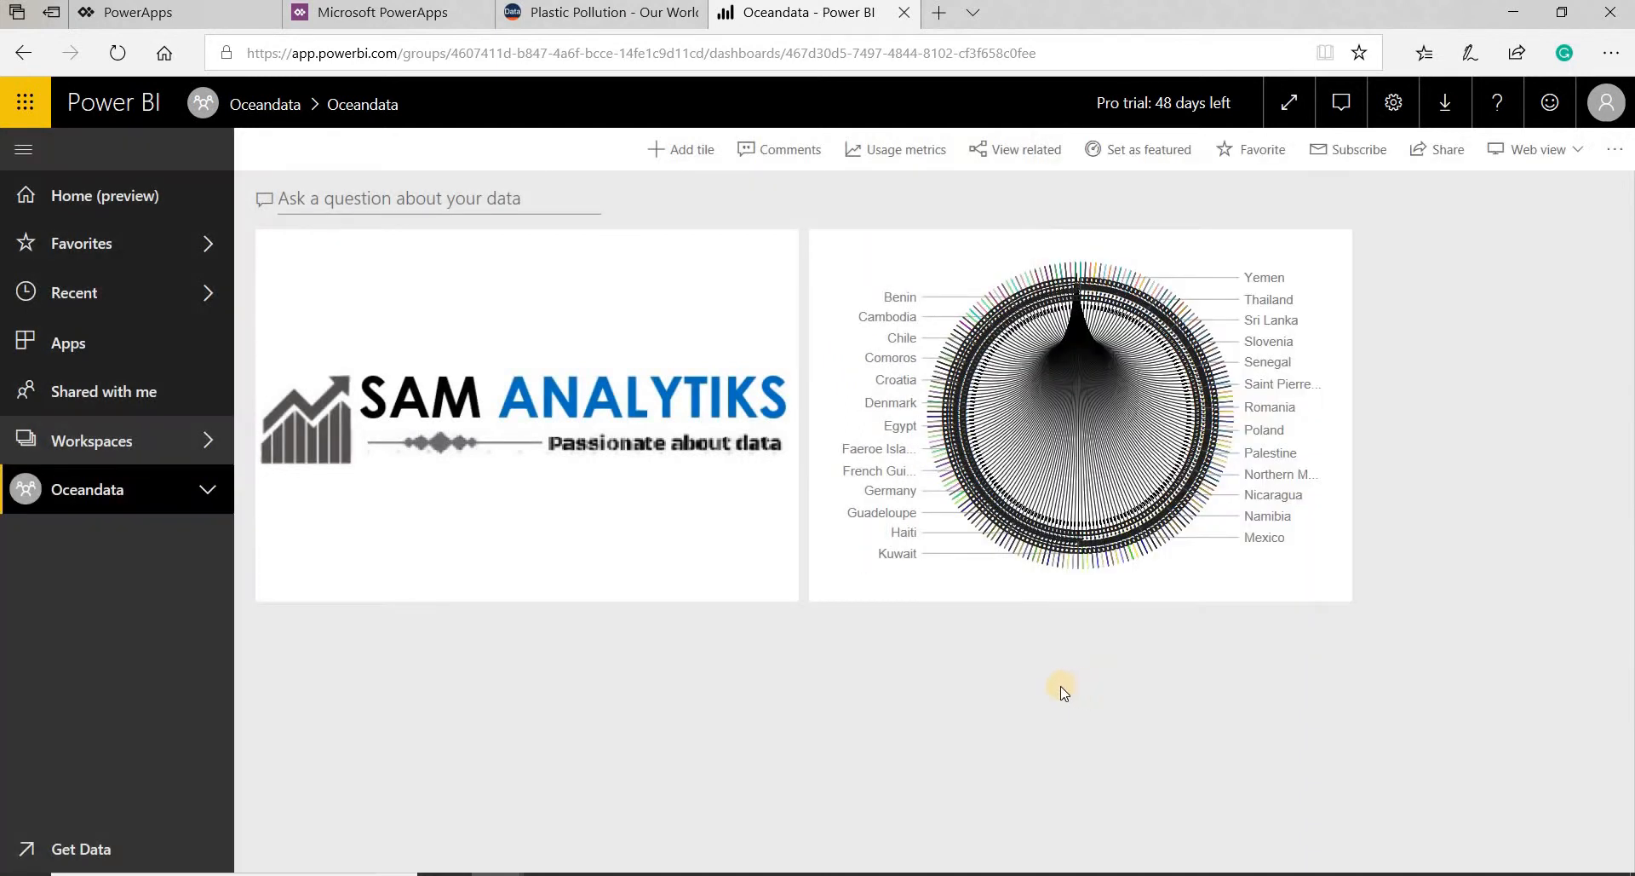
- Go back to the report and pin the Litteredwaste area chart from the DAXonWastemanagement page to the existing Oceandata dashboard
{"action": "left_click", "coordinate": [871, 508]}
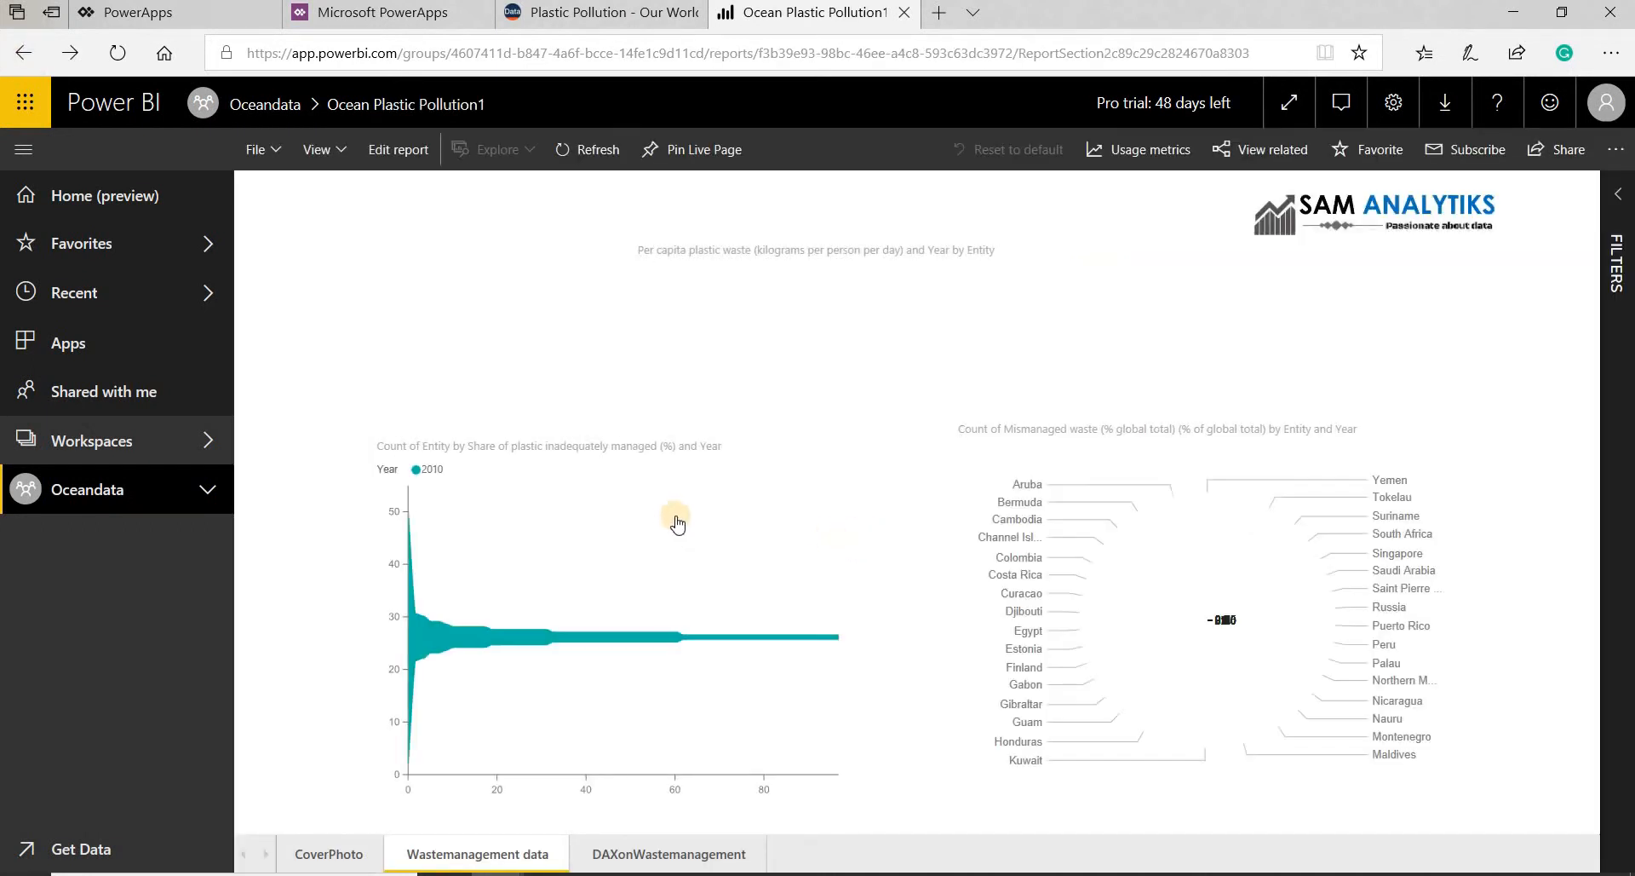
{"action": "left_click", "coordinate": [698, 858]}
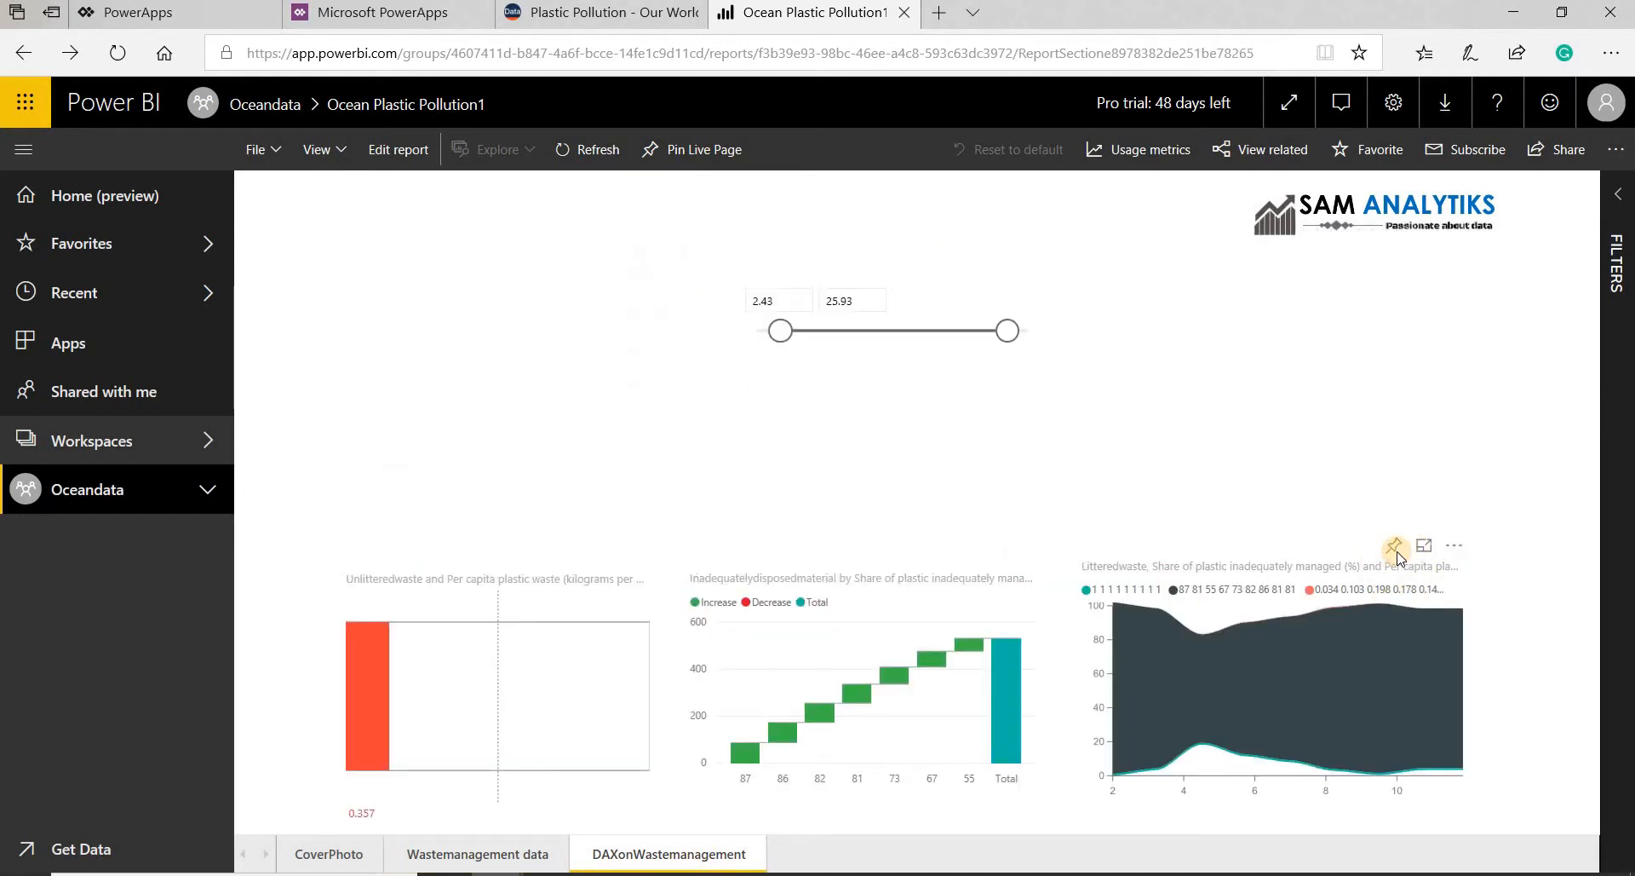
{"action": "left_click", "coordinate": [1395, 548]}
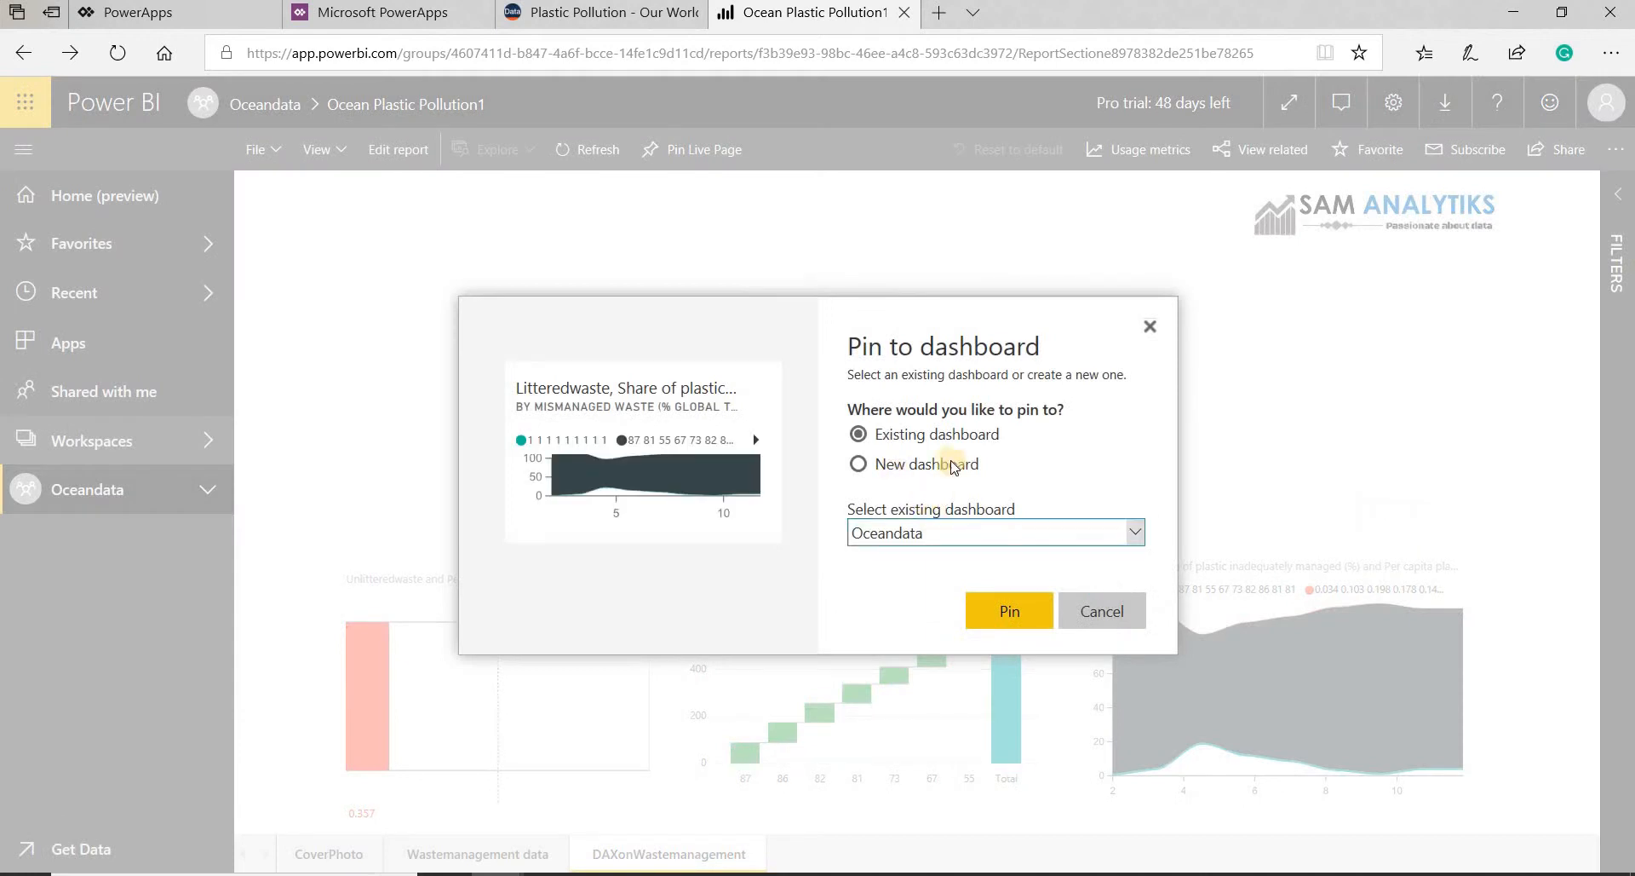
{"action": "left_click", "coordinate": [1008, 620]}
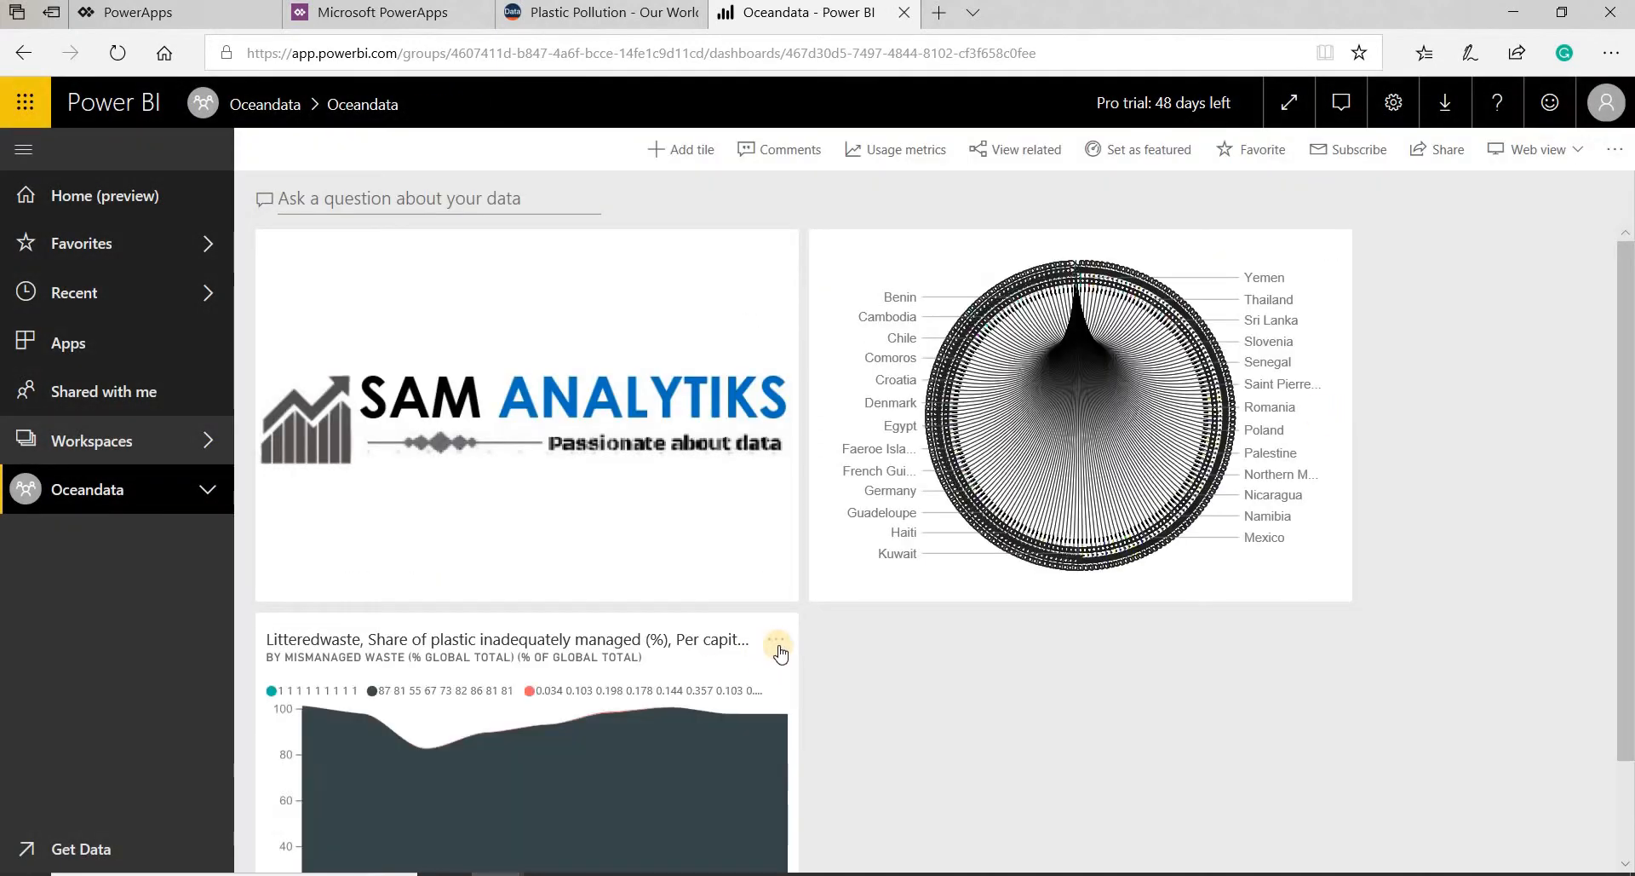
- Edit the area chart tile's details: shorten the title to Litteredwaste and turn off the title and subtitle display
{"action": "scroll", "coordinate": [781, 652], "scroll_direction": "down", "scroll_amount": 1}
{"action": "left_click", "coordinate": [778, 519]}
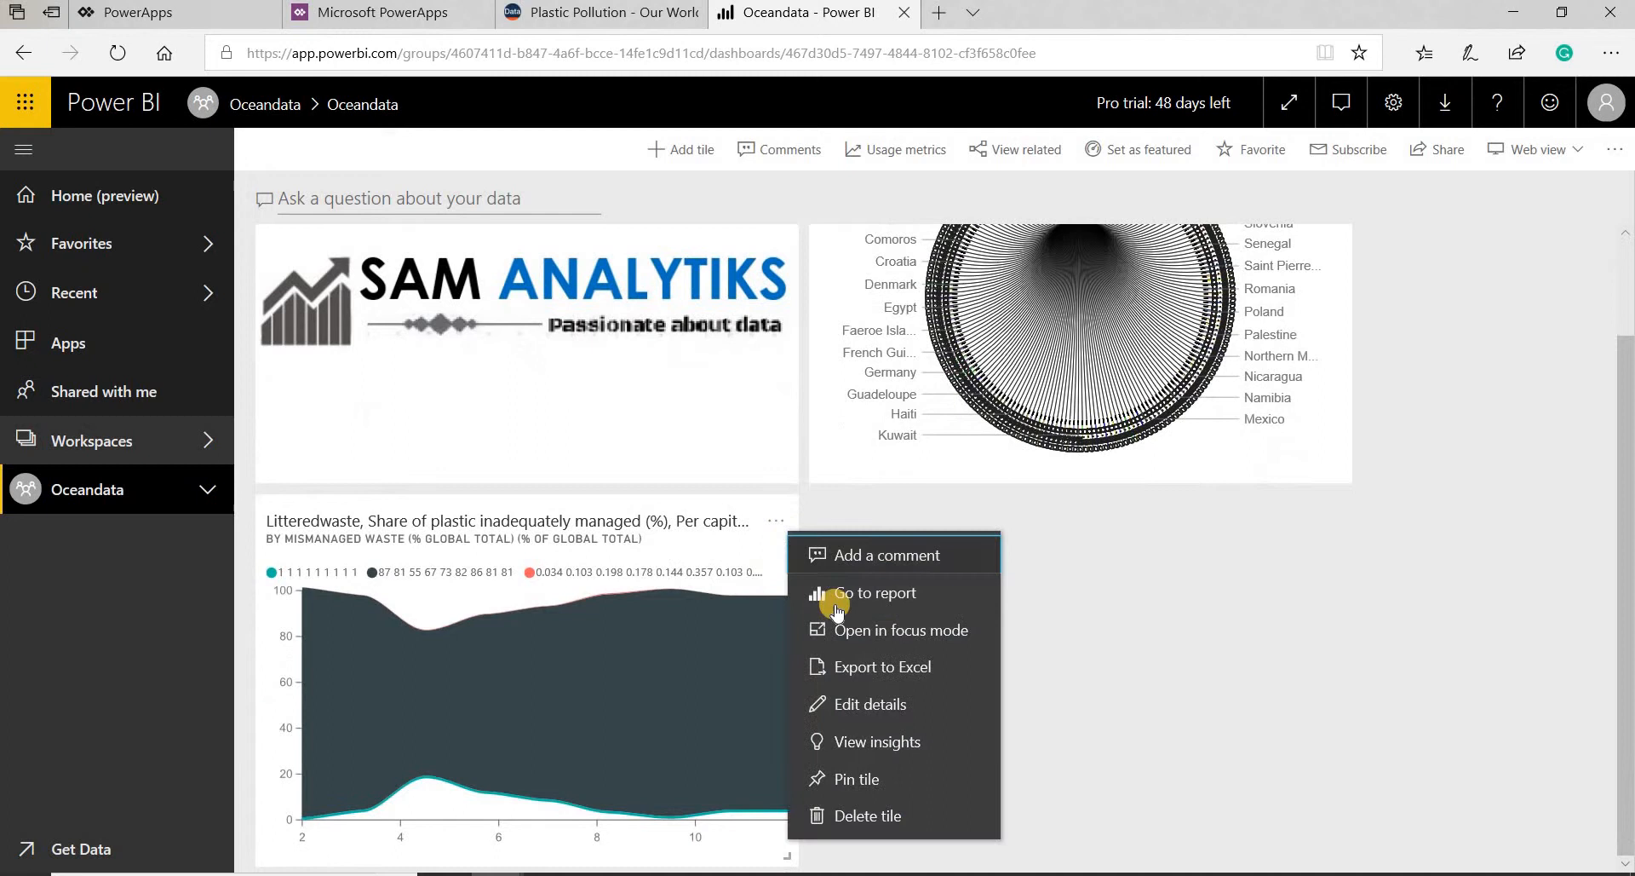
{"action": "left_click", "coordinate": [848, 707]}
{"action": "left_click", "coordinate": [1177, 391]}
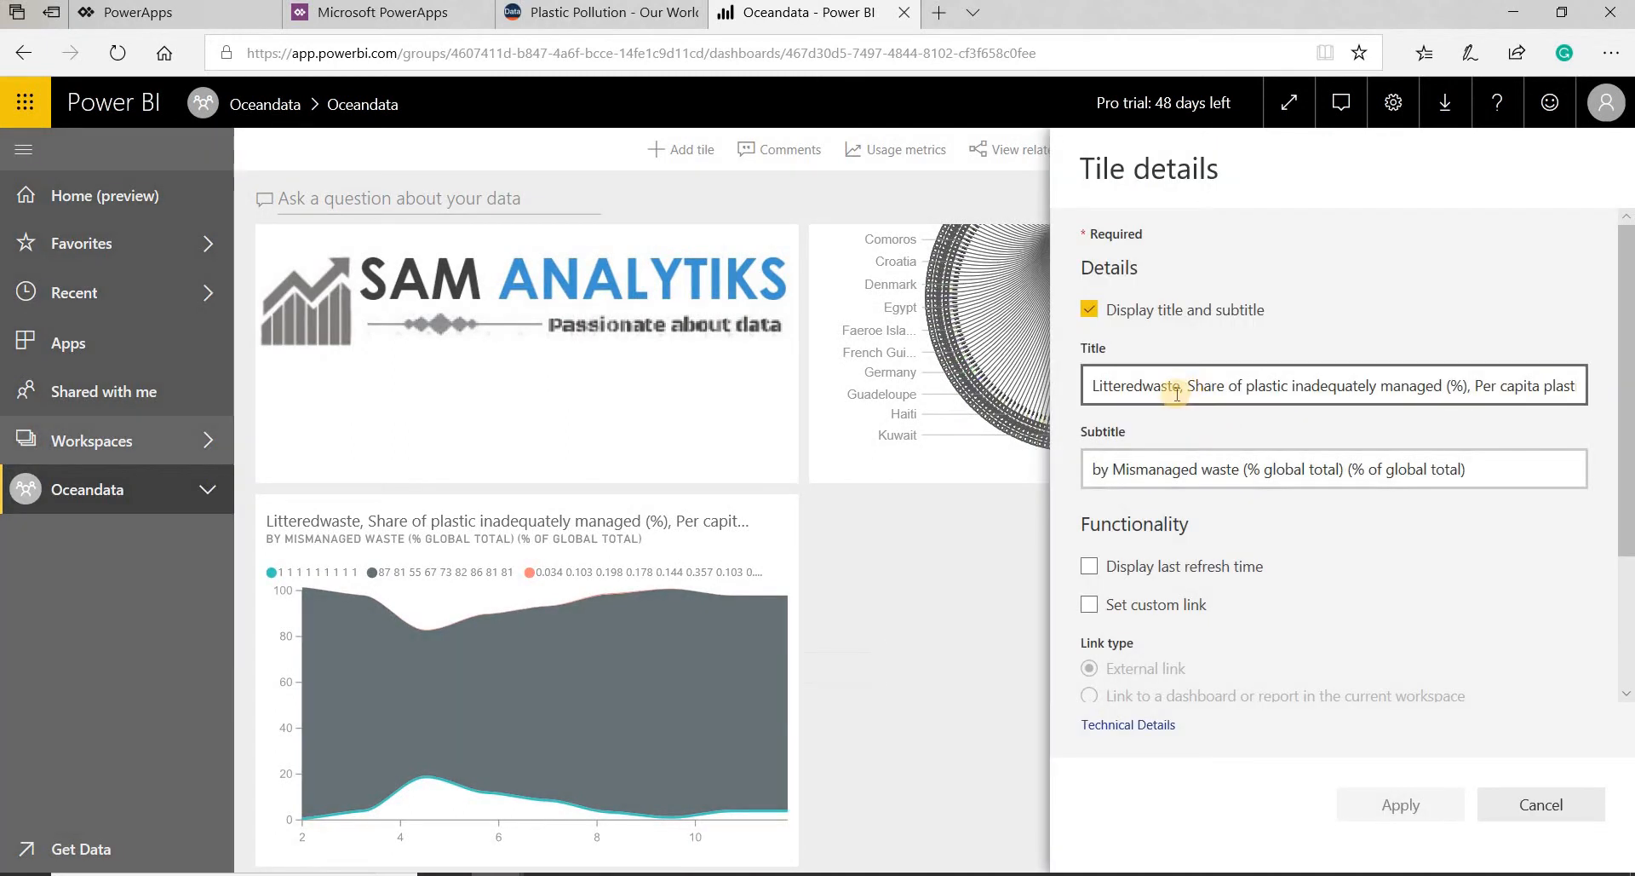
{"action": "key", "text": "ctrl+a"}
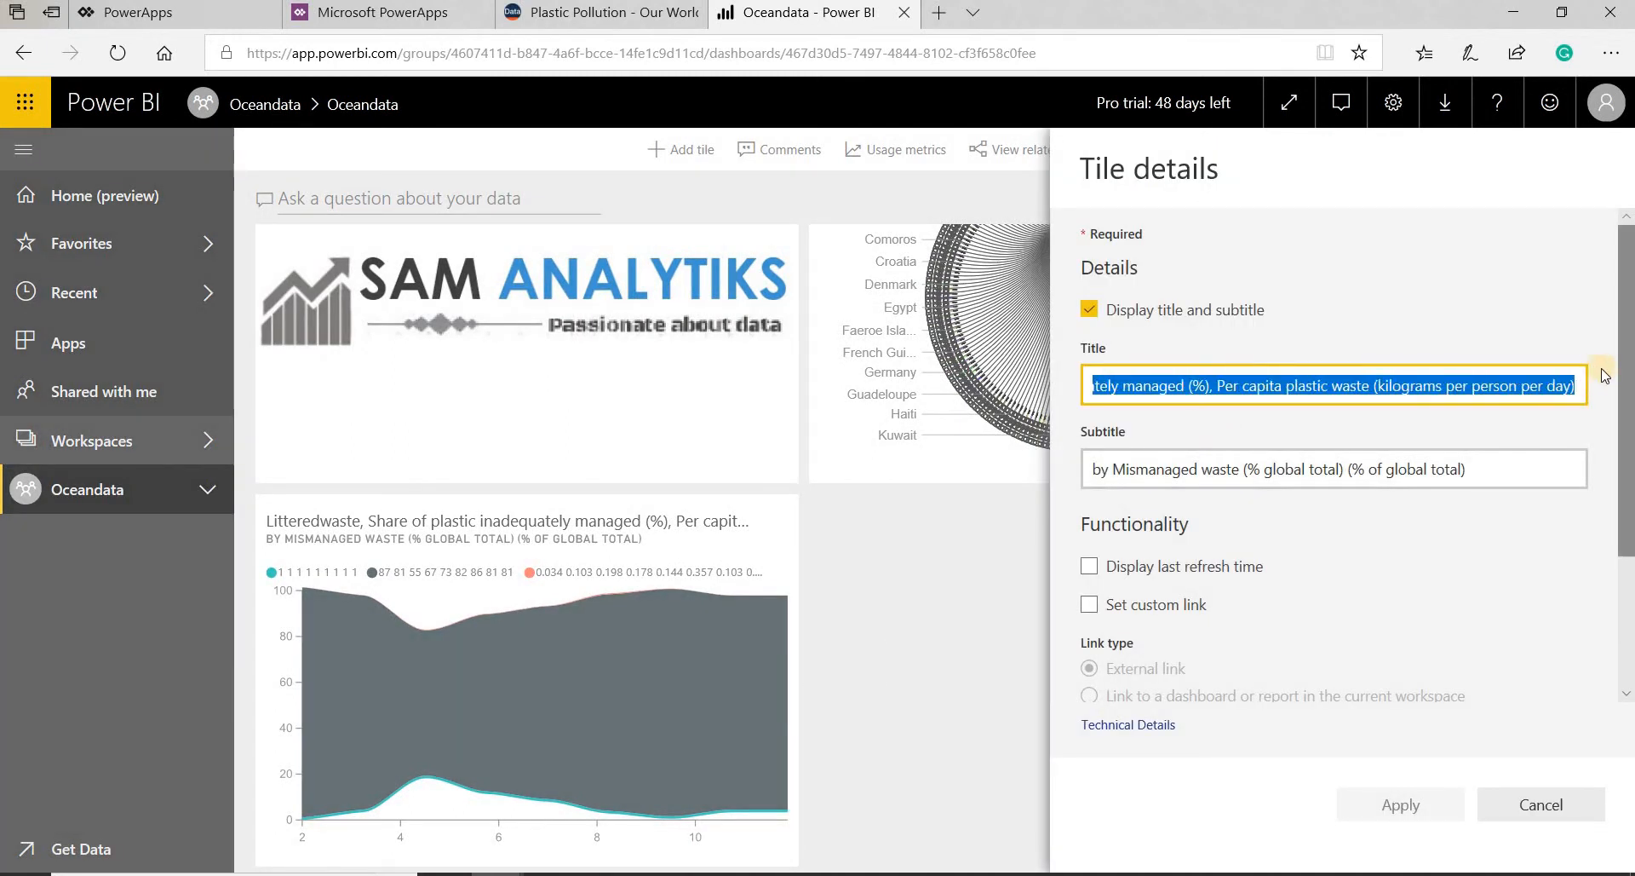
{"action": "key", "text": "BackSpace"}
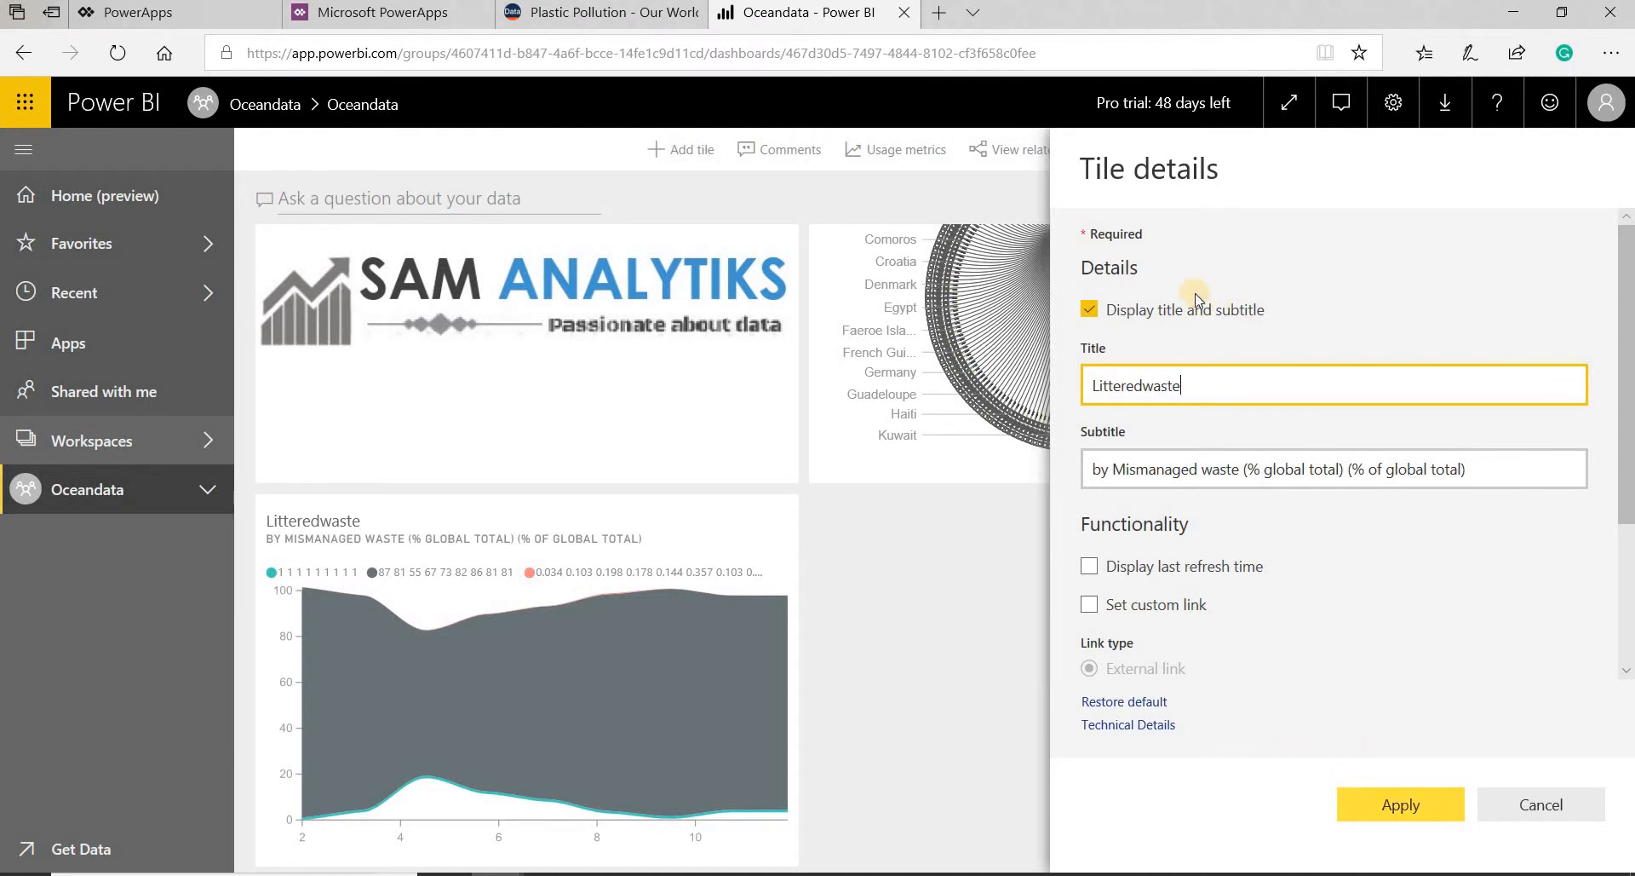
{"action": "left_click", "coordinate": [1090, 310]}
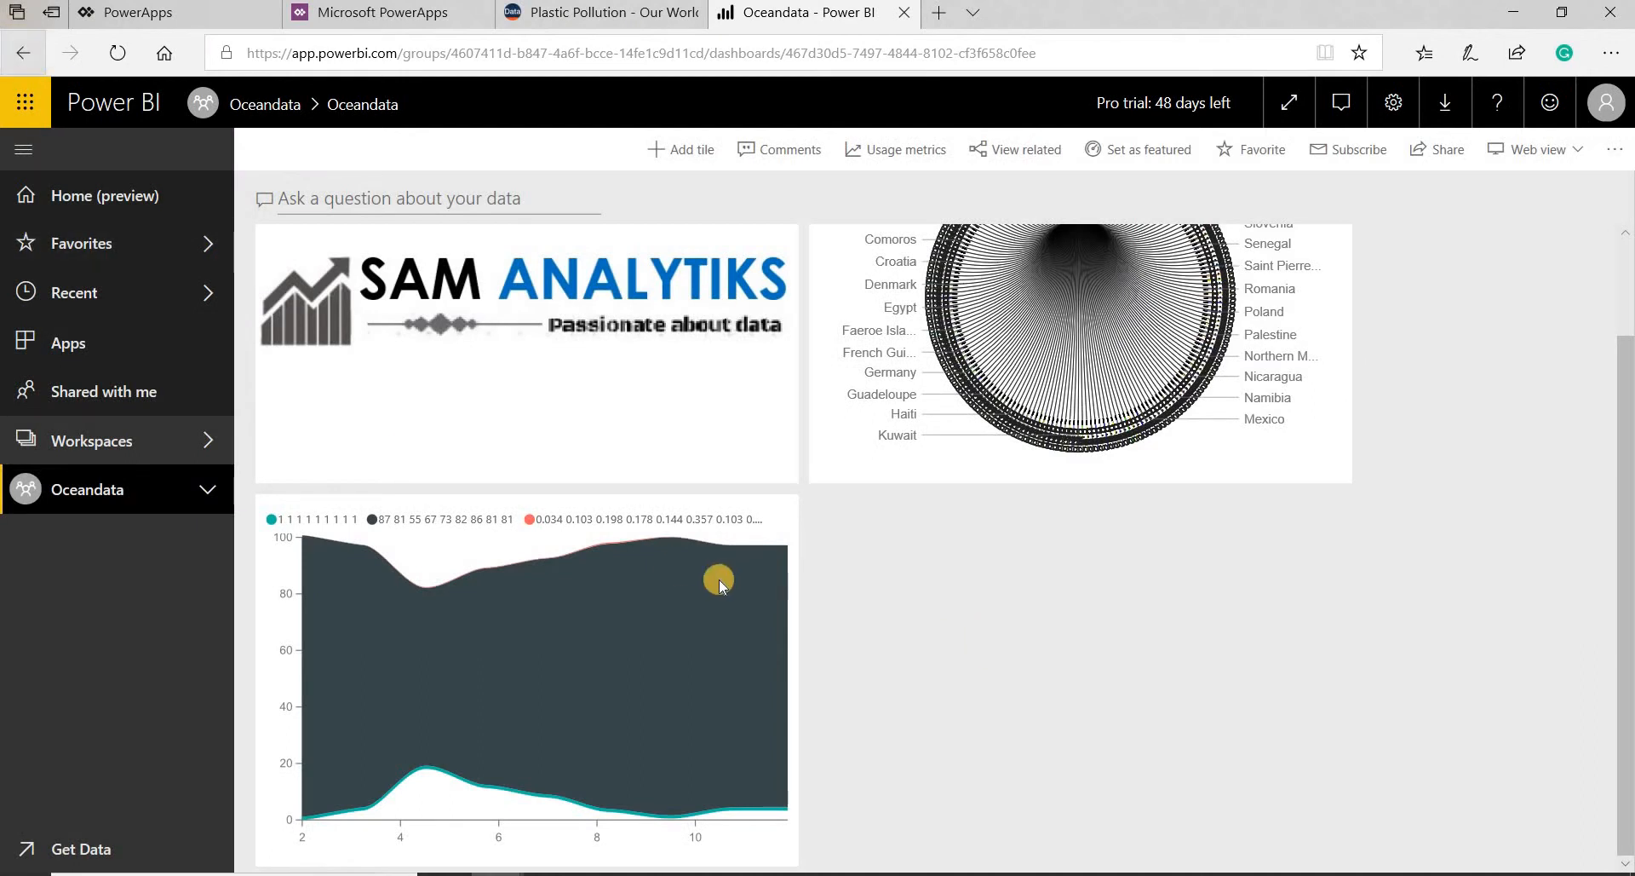
- Return to the report, pin the Inadequatelydisposedmaterial waterfall chart to the existing Oceandata dashboard, and go to the dashboard
{"action": "left_click", "coordinate": [719, 579]}
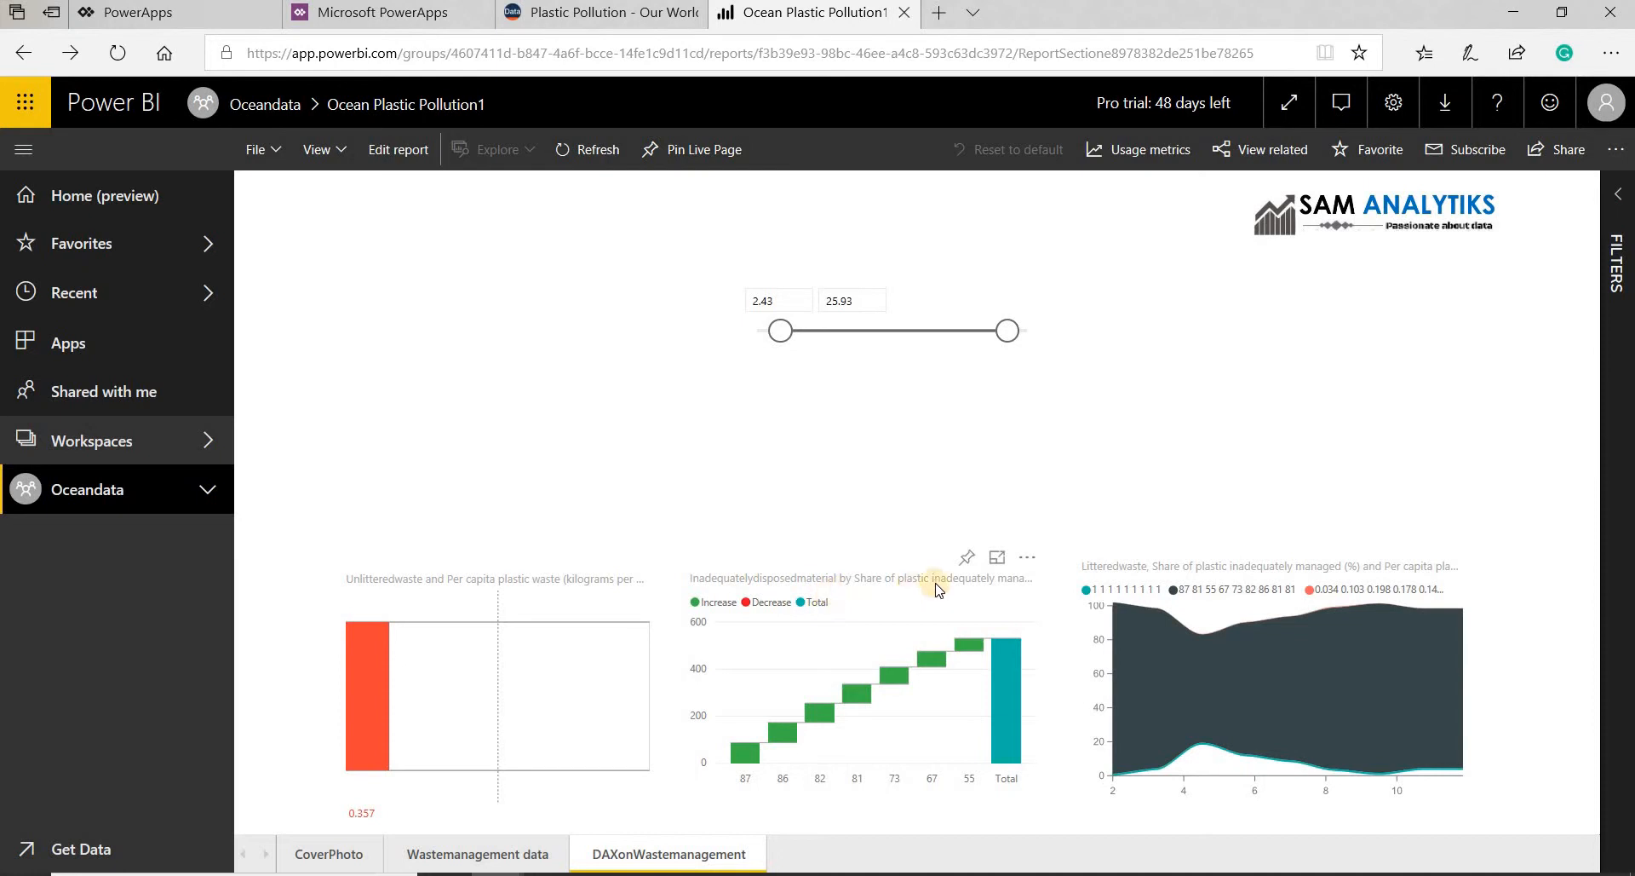
{"action": "left_click", "coordinate": [966, 557]}
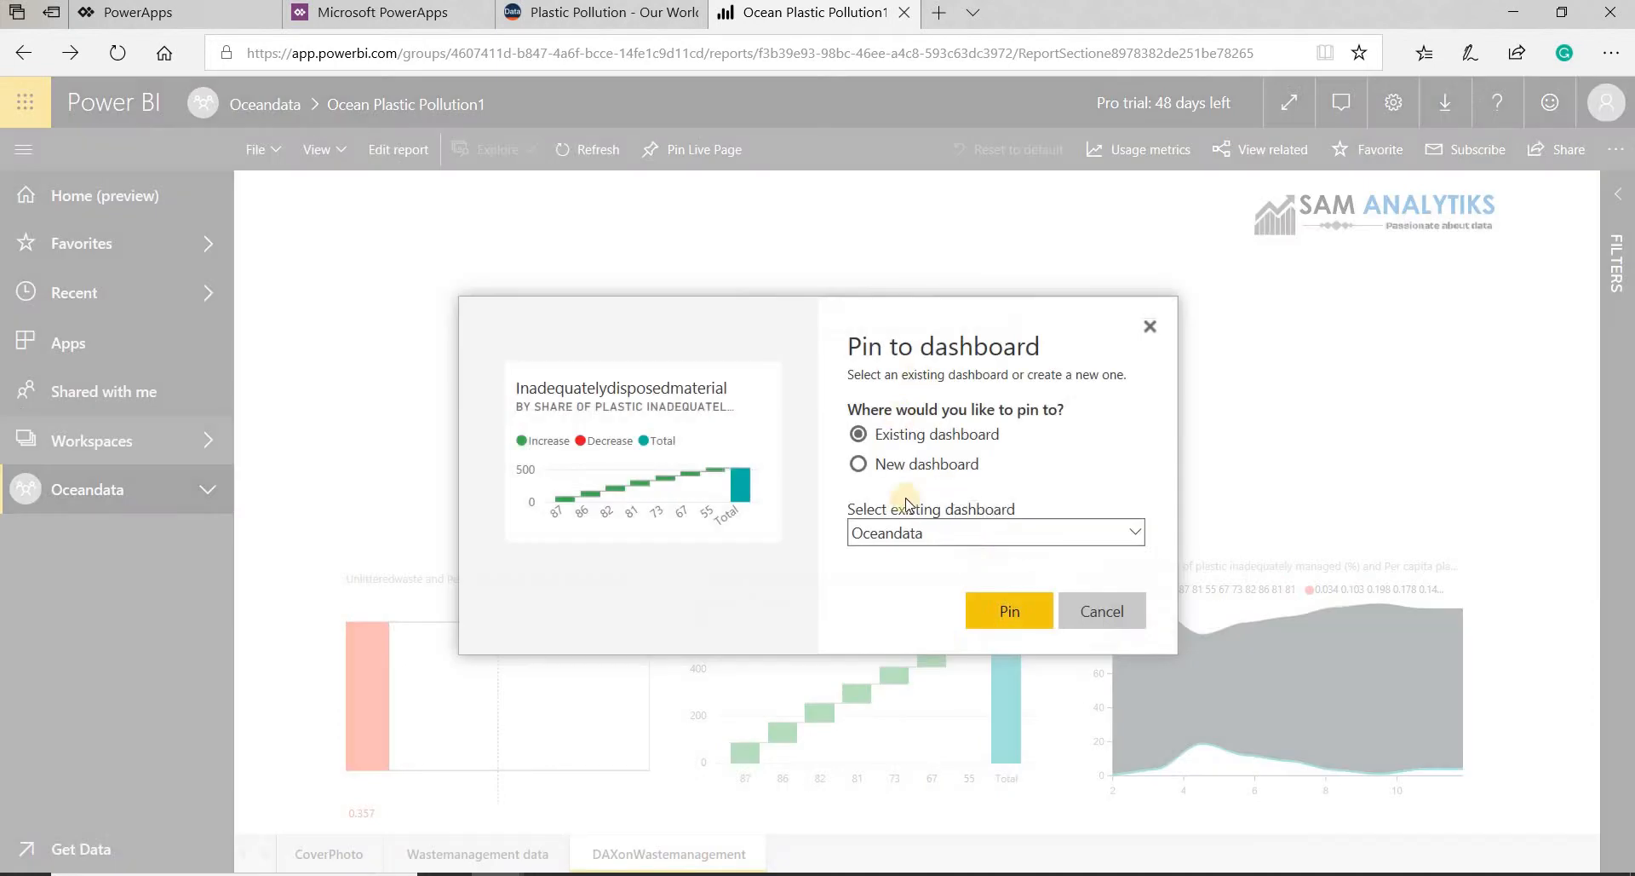
{"action": "left_click", "coordinate": [998, 612]}
{"action": "left_click", "coordinate": [1458, 303]}
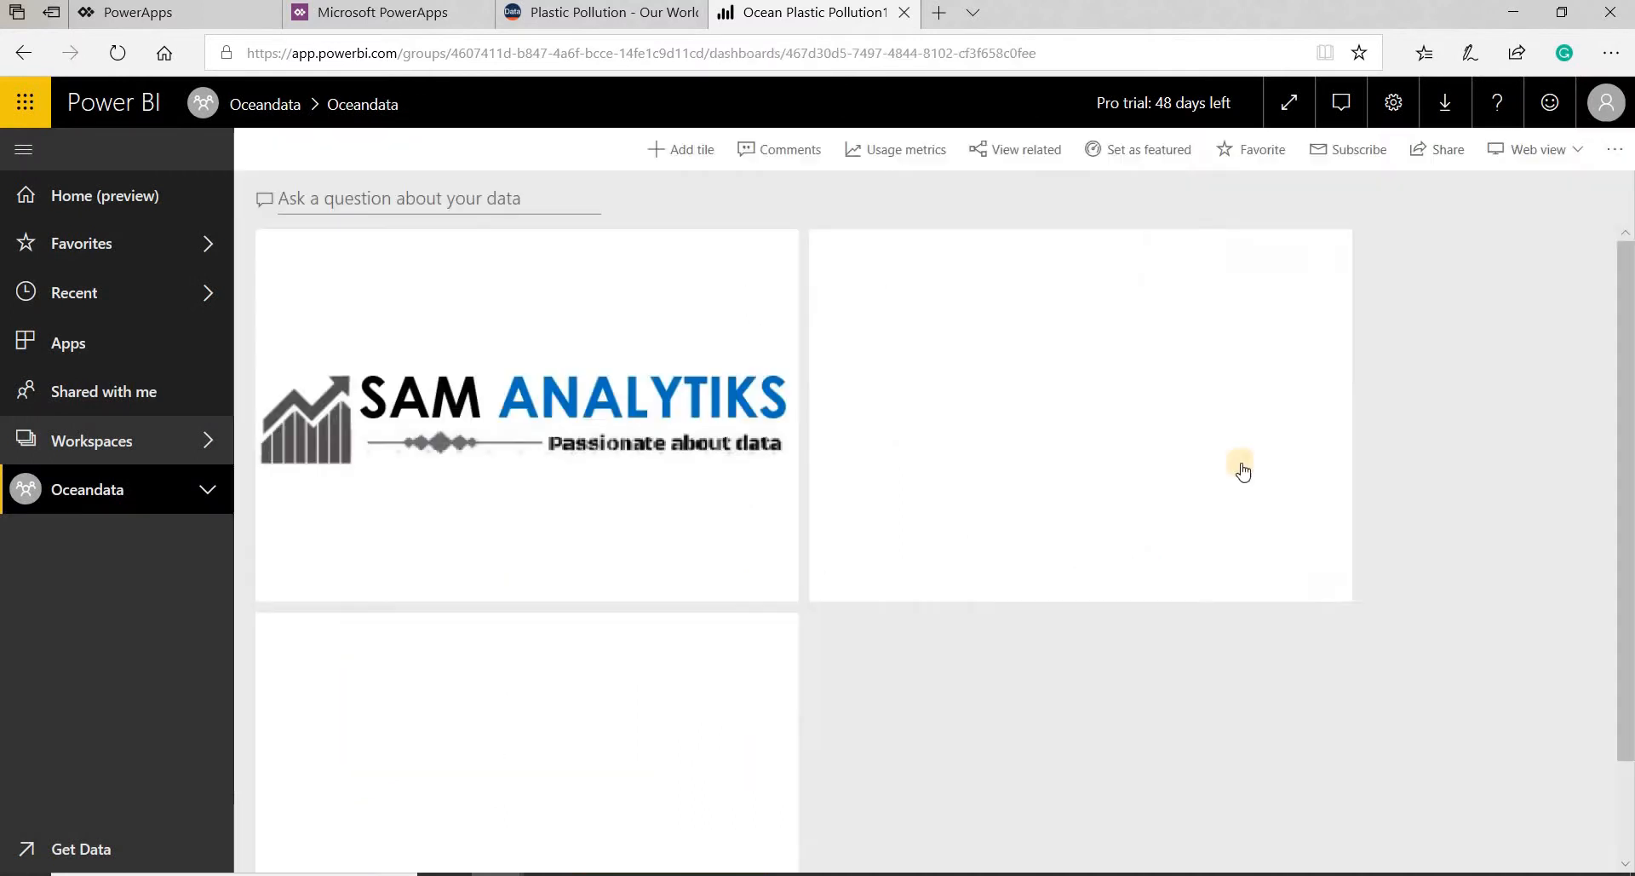
- Edit the waterfall tile's details: set the title to Inadequately disposed material, turn off the title and subtitle display, and apply
{"action": "scroll", "coordinate": [1324, 528], "scroll_direction": "down", "scroll_amount": 2}
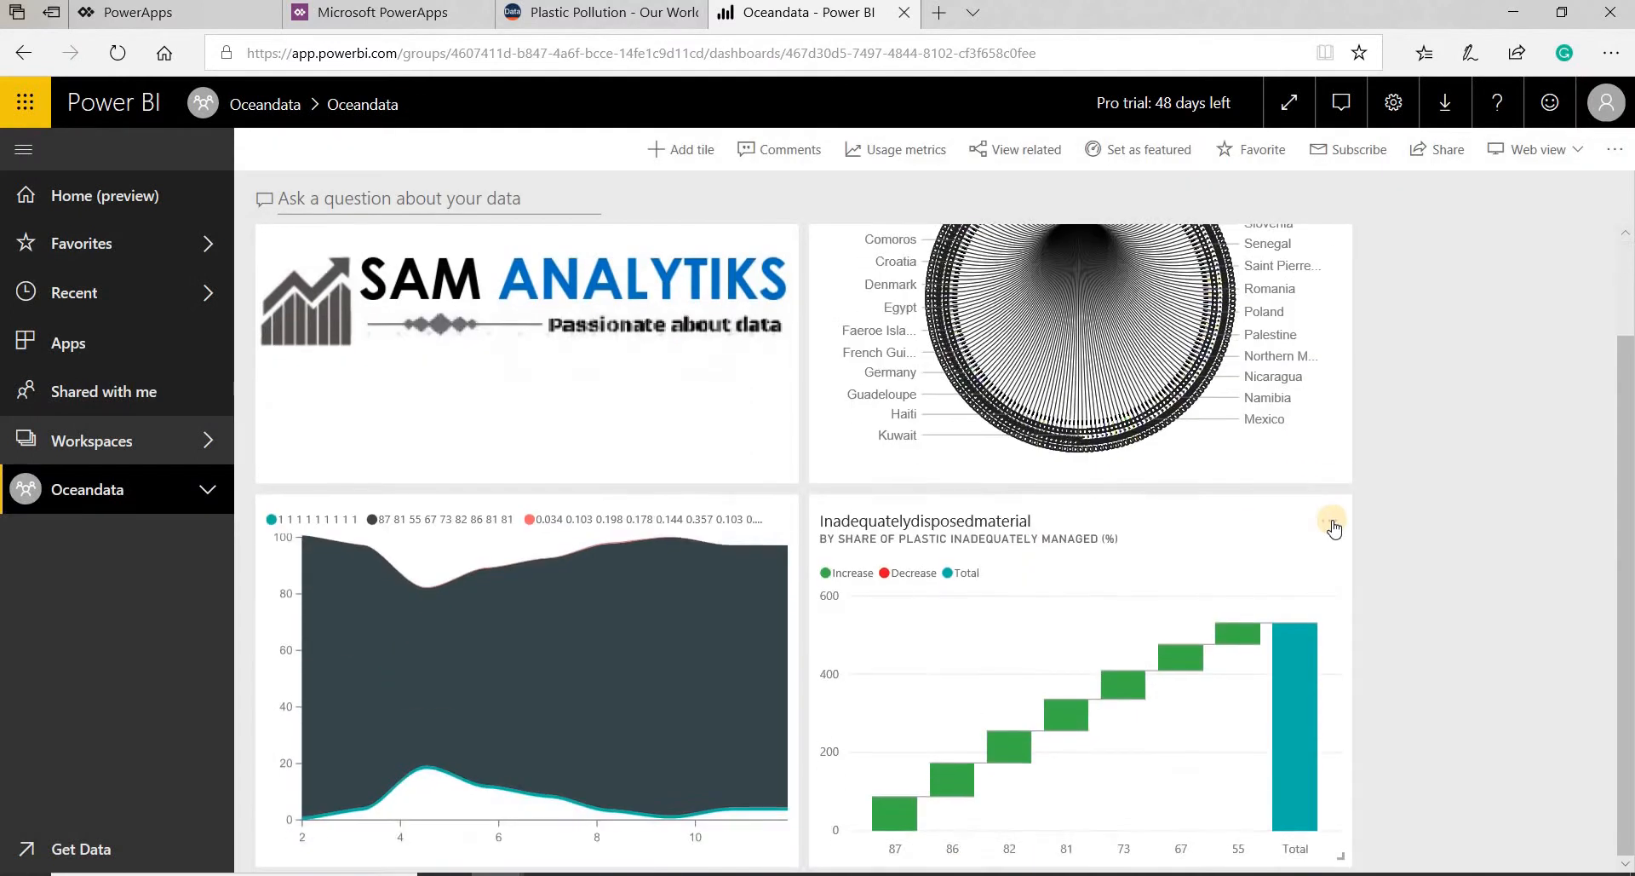
{"action": "left_click", "coordinate": [1331, 521]}
{"action": "left_click", "coordinate": [1402, 703]}
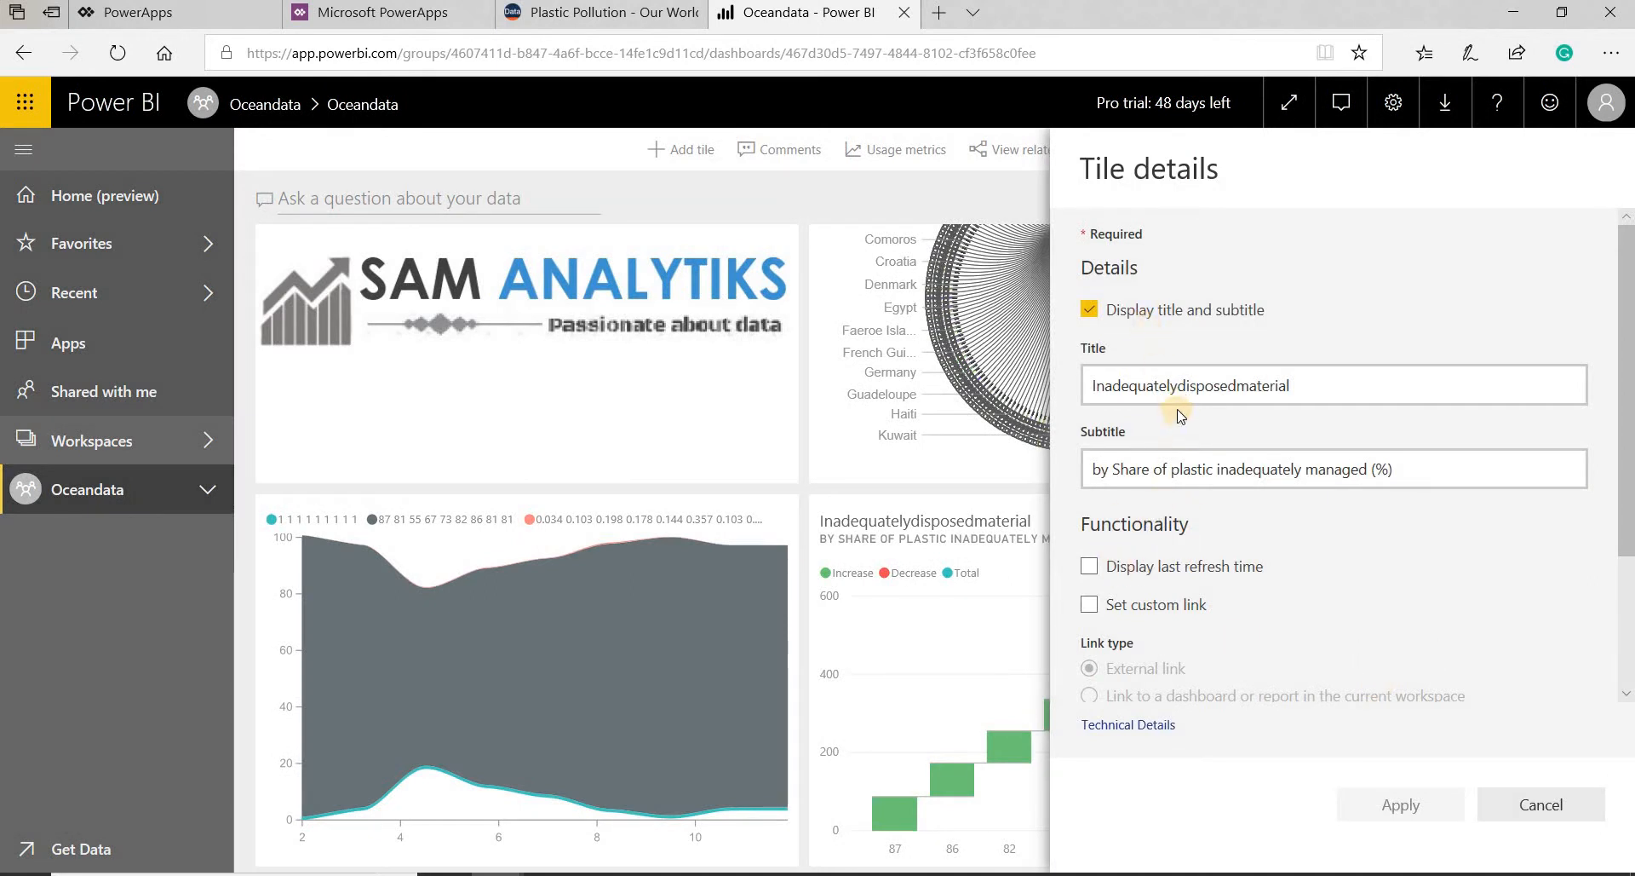
{"action": "left_click", "coordinate": [1183, 394]}
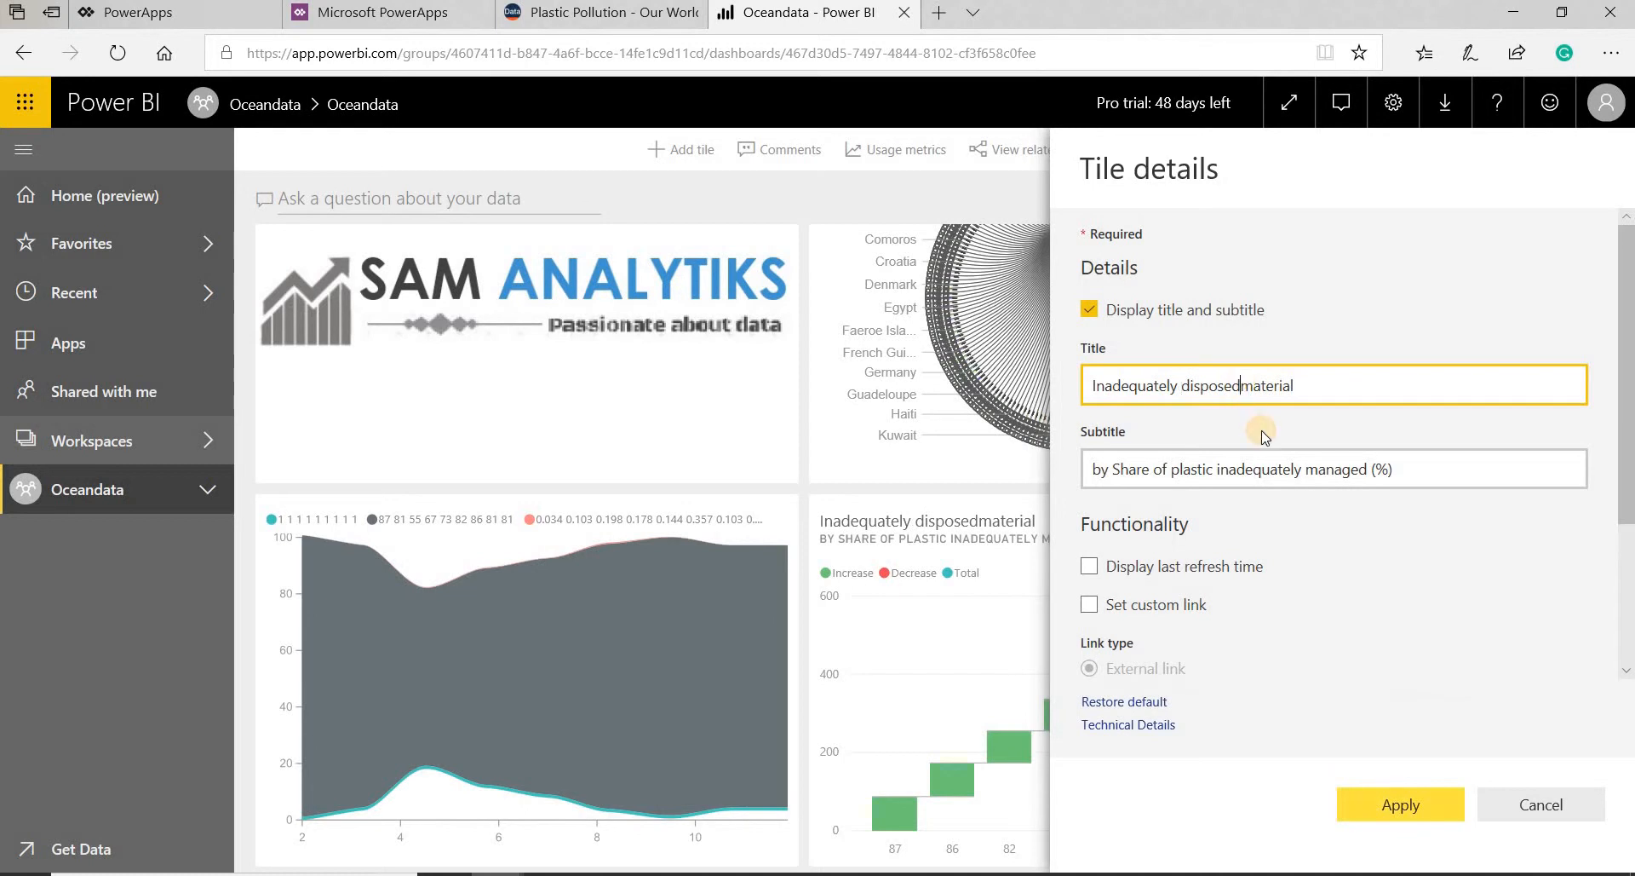
{"action": "left_click", "coordinate": [1090, 309]}
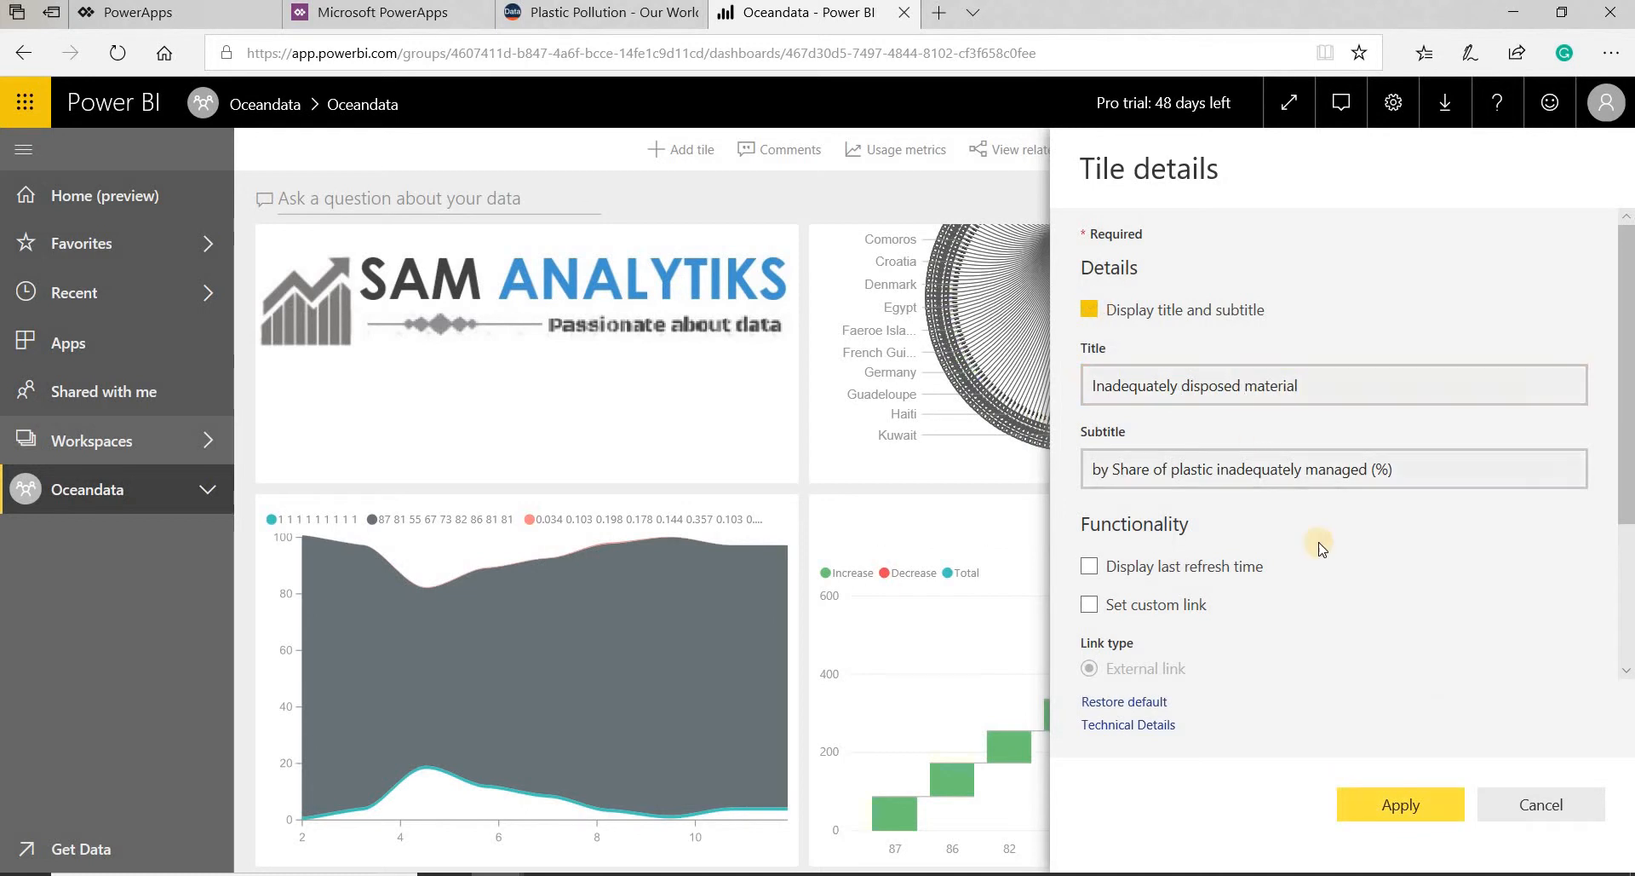
{"action": "left_click", "coordinate": [1401, 809]}
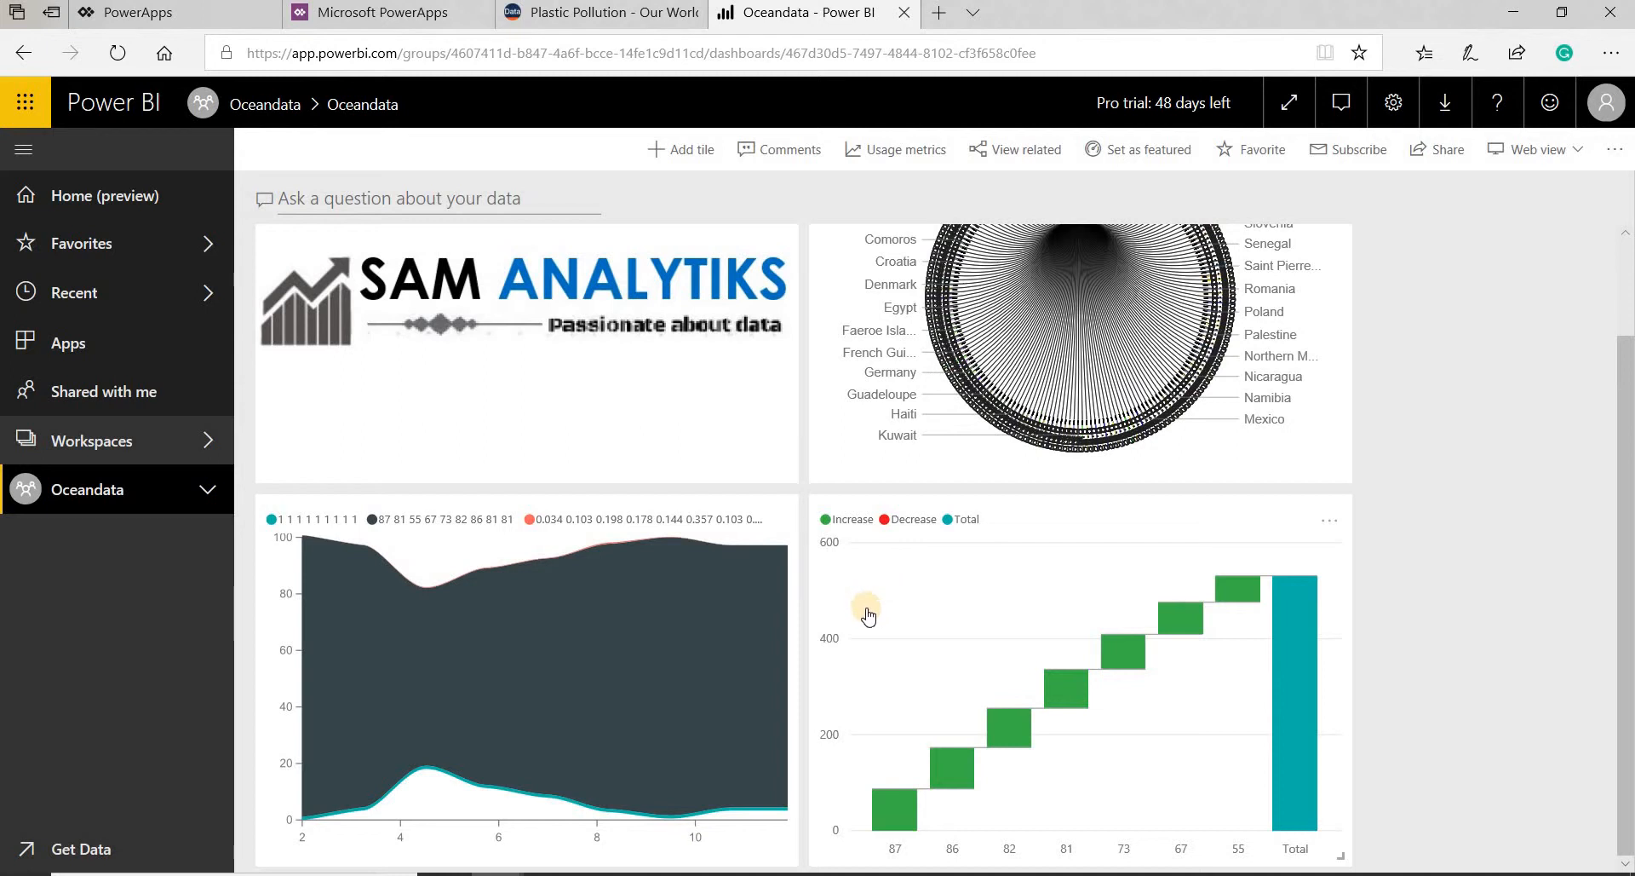
- Switch to PowerApps and create a canvas app from blank with the phone form factor
{"action": "left_click", "coordinate": [405, 12]}
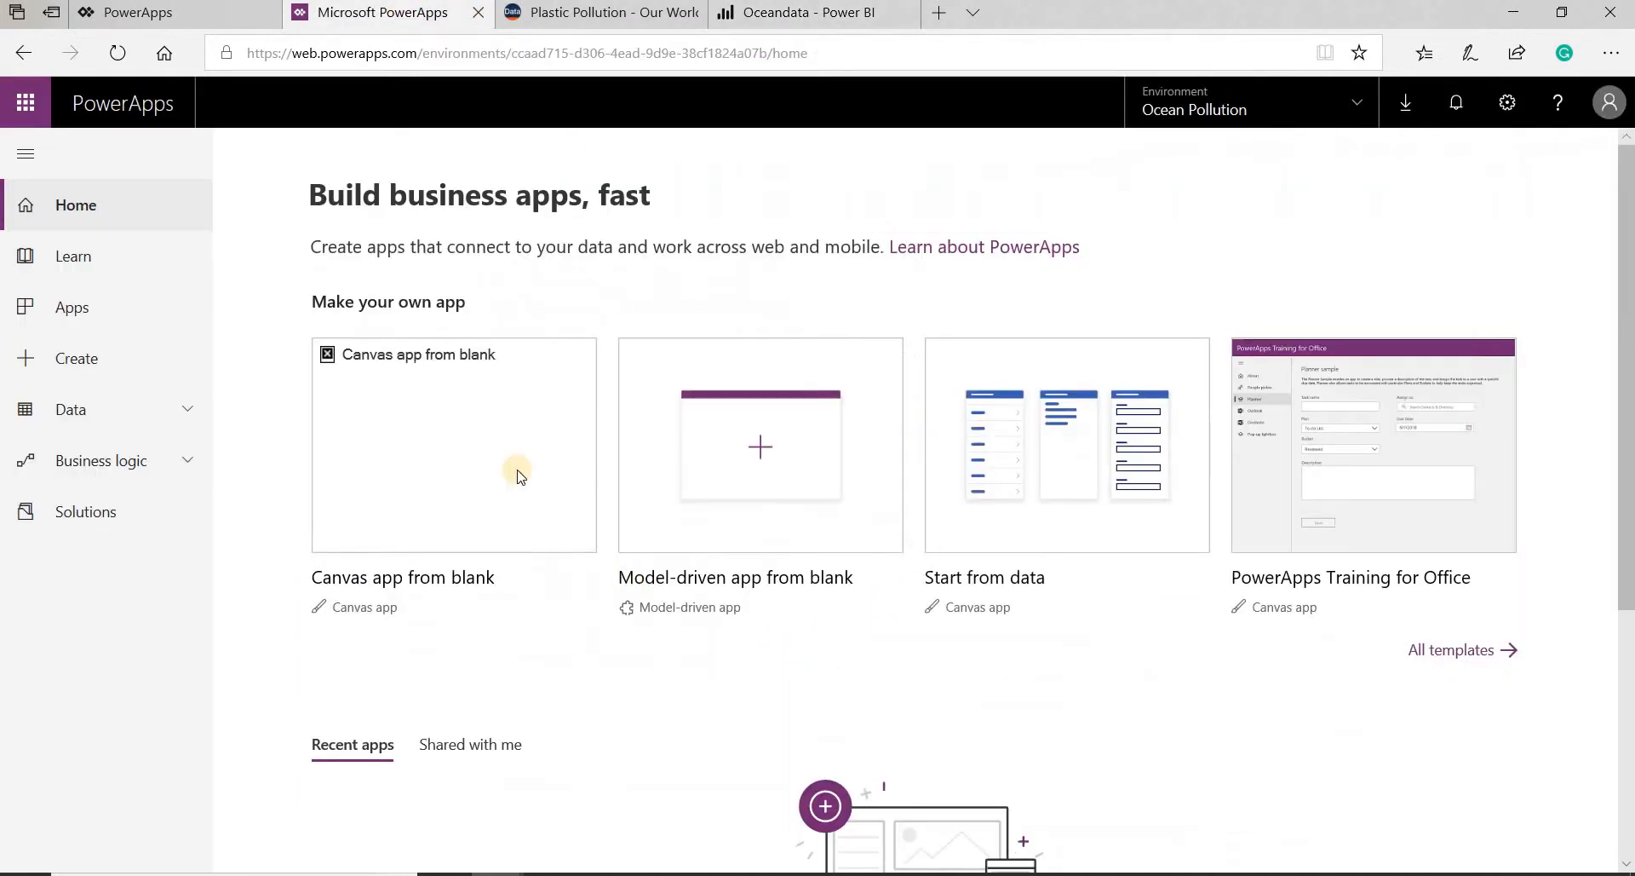
{"action": "mouse_move", "coordinate": [469, 438]}
{"action": "left_click", "coordinate": [1608, 103]}
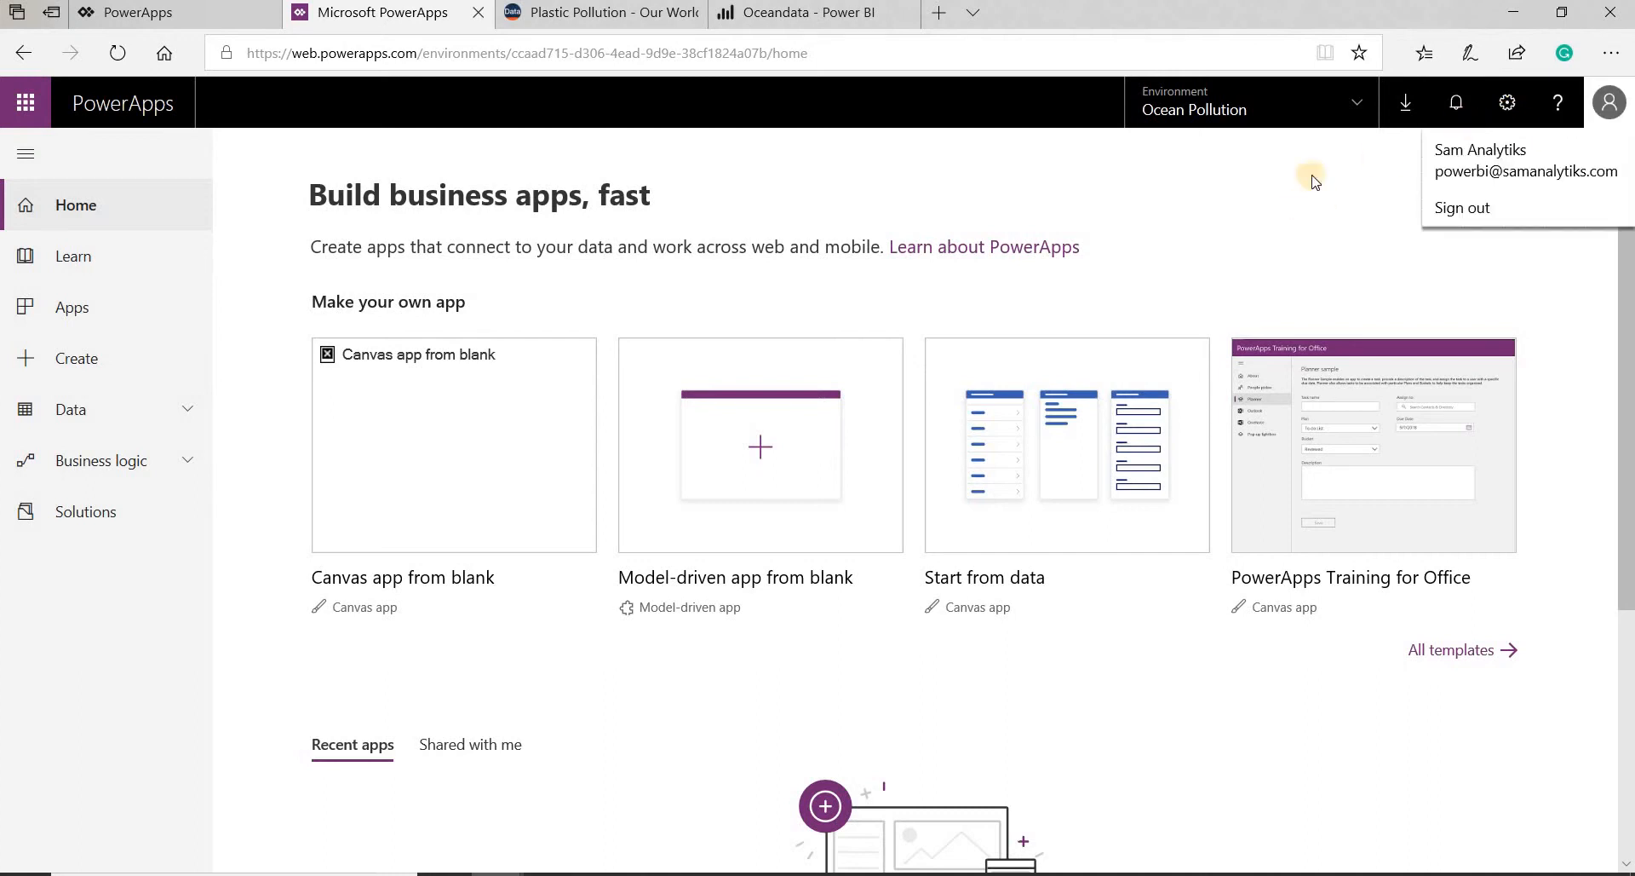
{"action": "left_click", "coordinate": [1227, 209]}
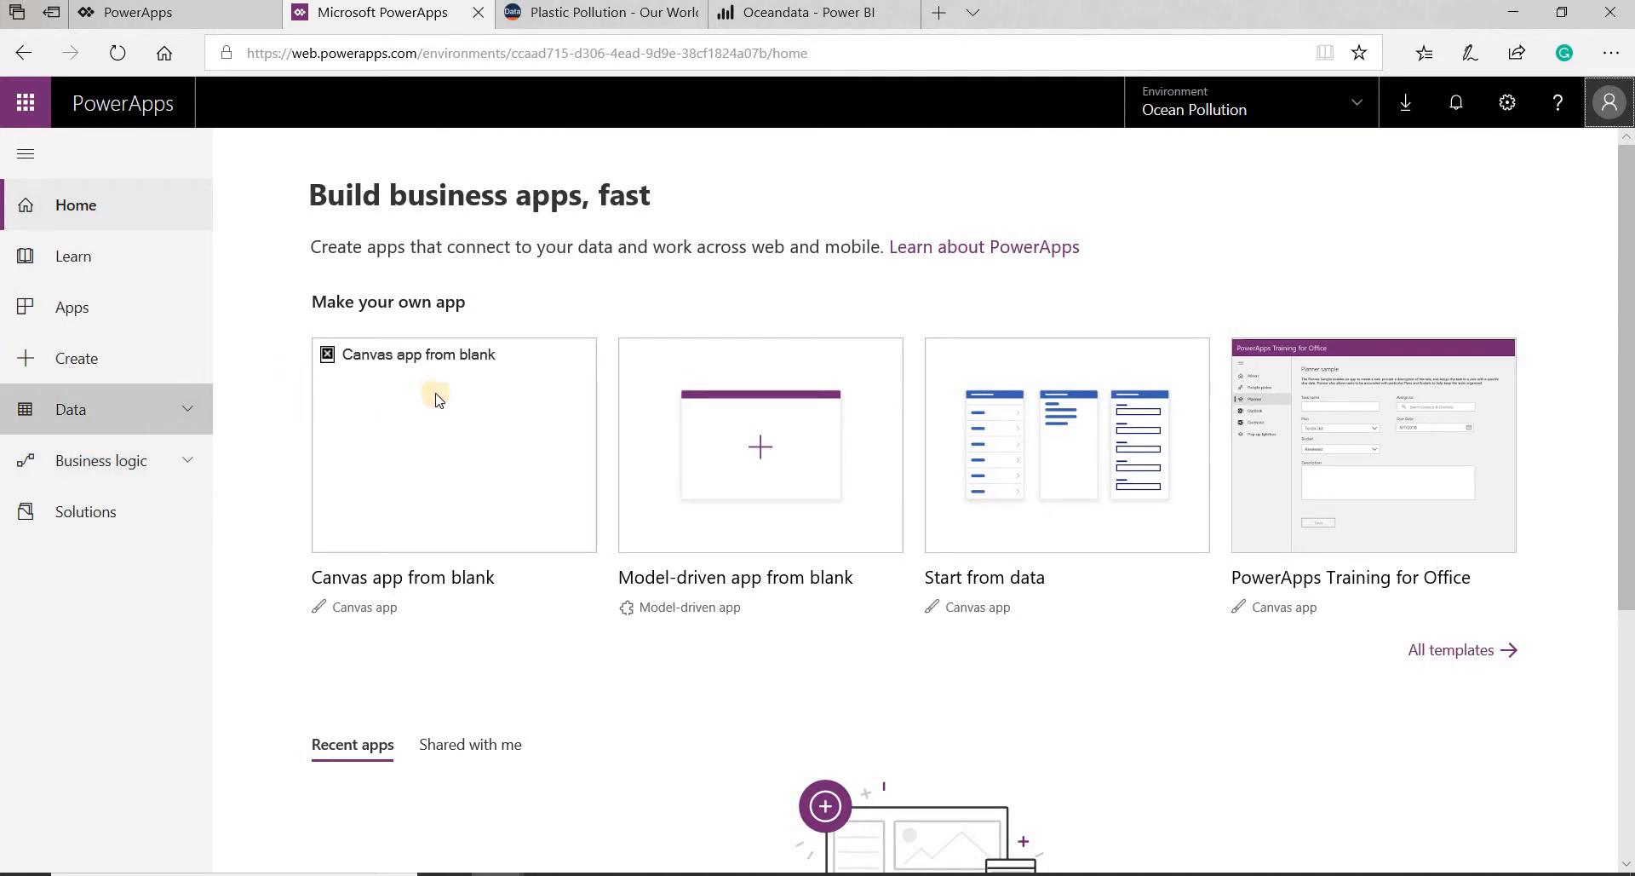
{"action": "mouse_move", "coordinate": [453, 439]}
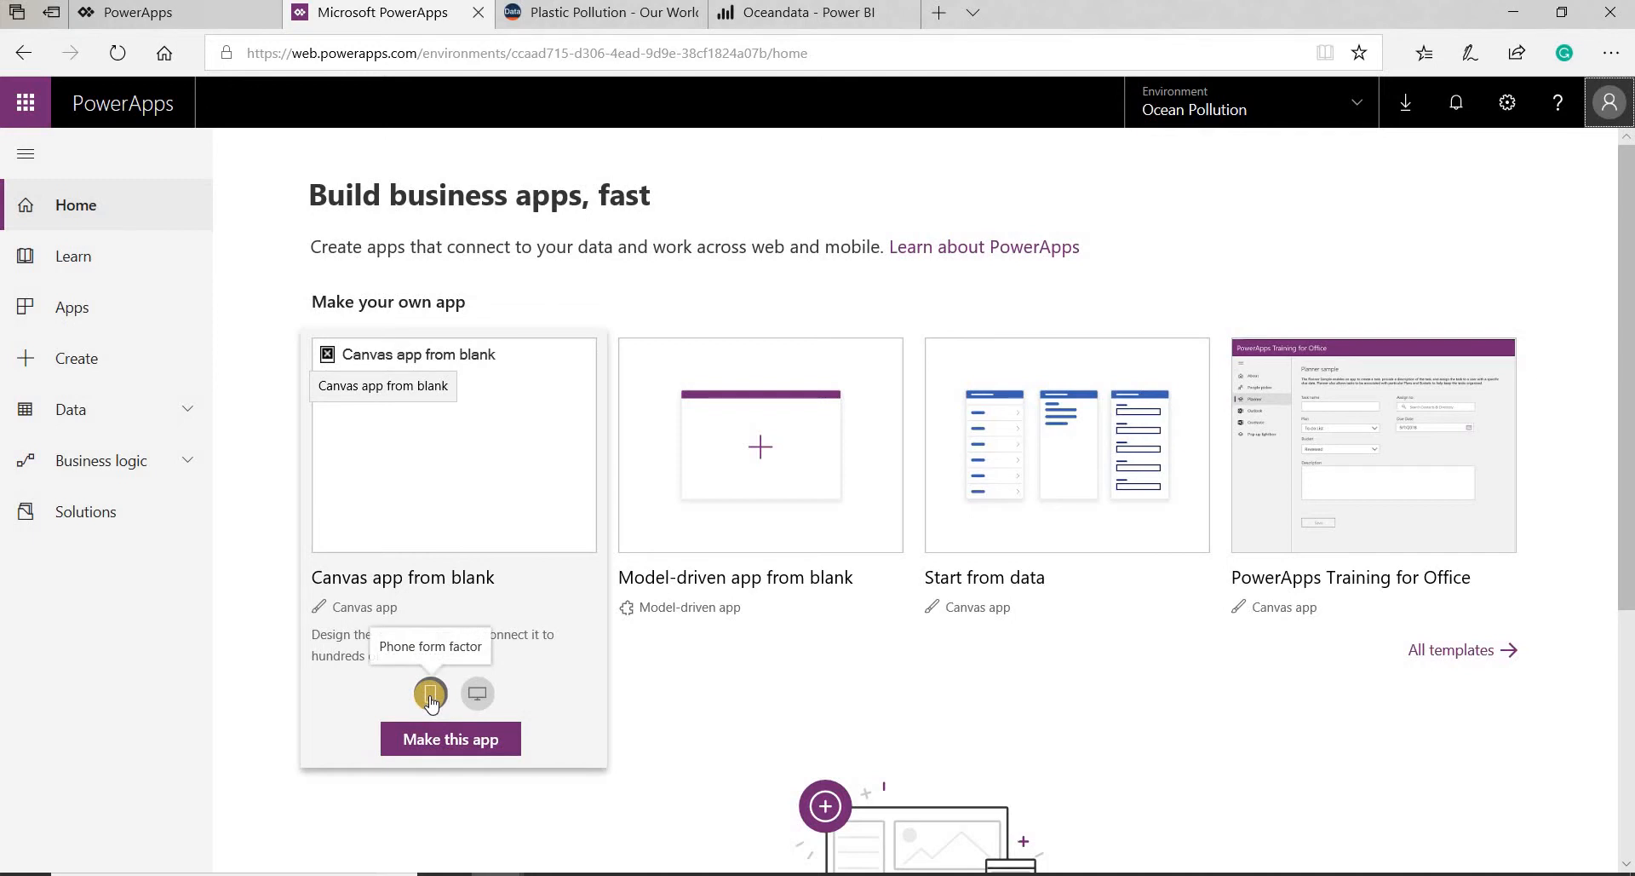
{"action": "left_click", "coordinate": [435, 741]}
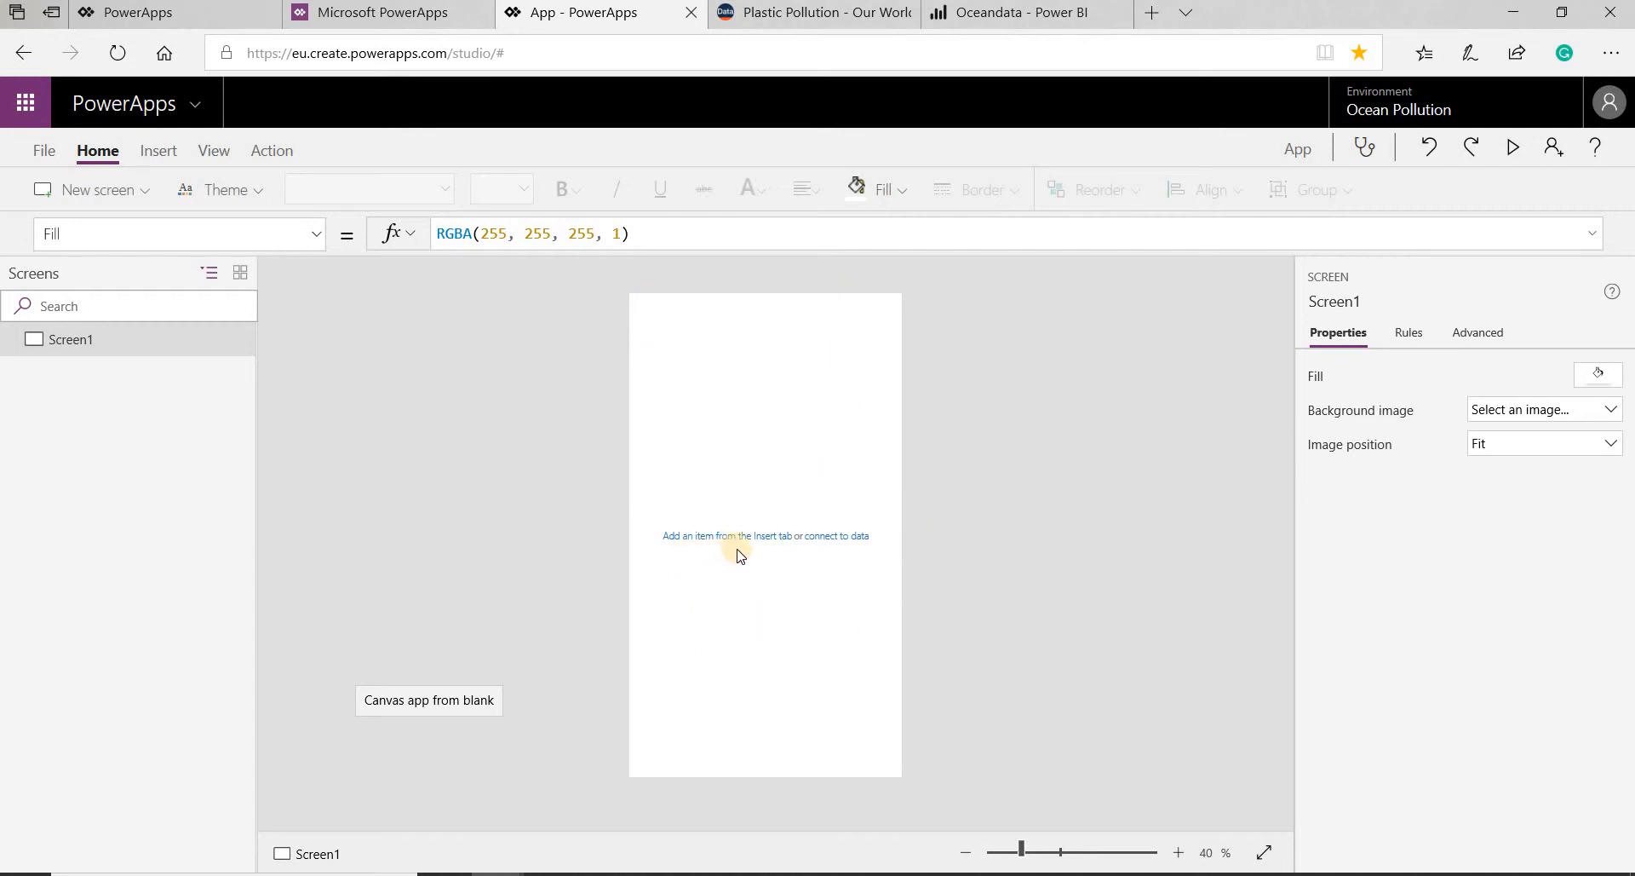
- Connect the new app to the existing PowerBI data connection and close the data pane
{"action": "left_click", "coordinate": [828, 539]}
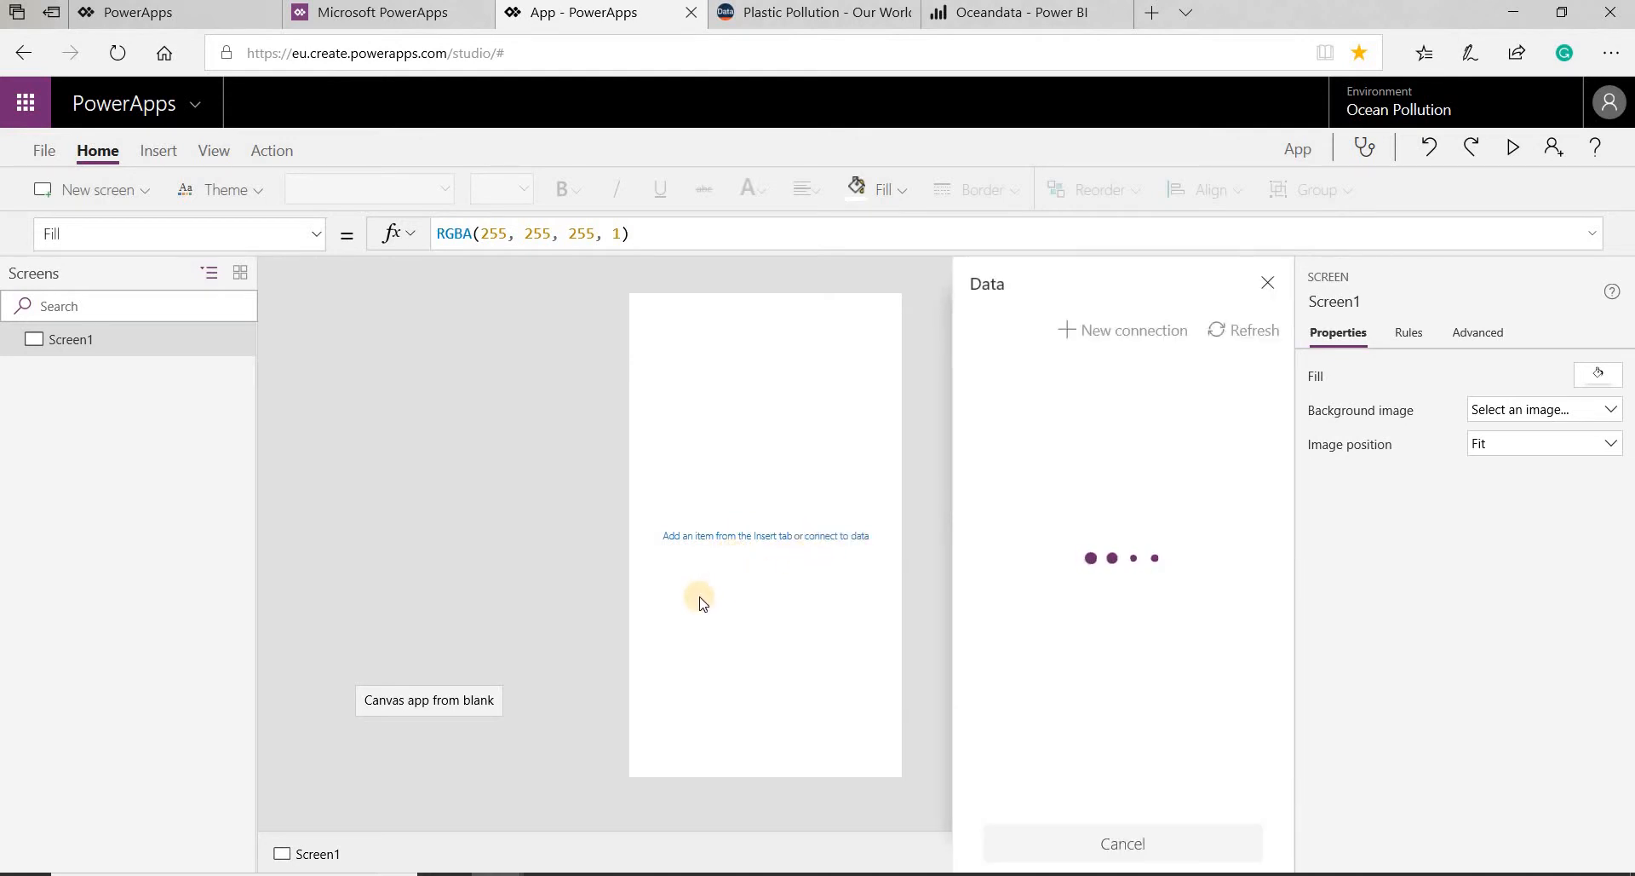
{"action": "left_click", "coordinate": [1100, 463]}
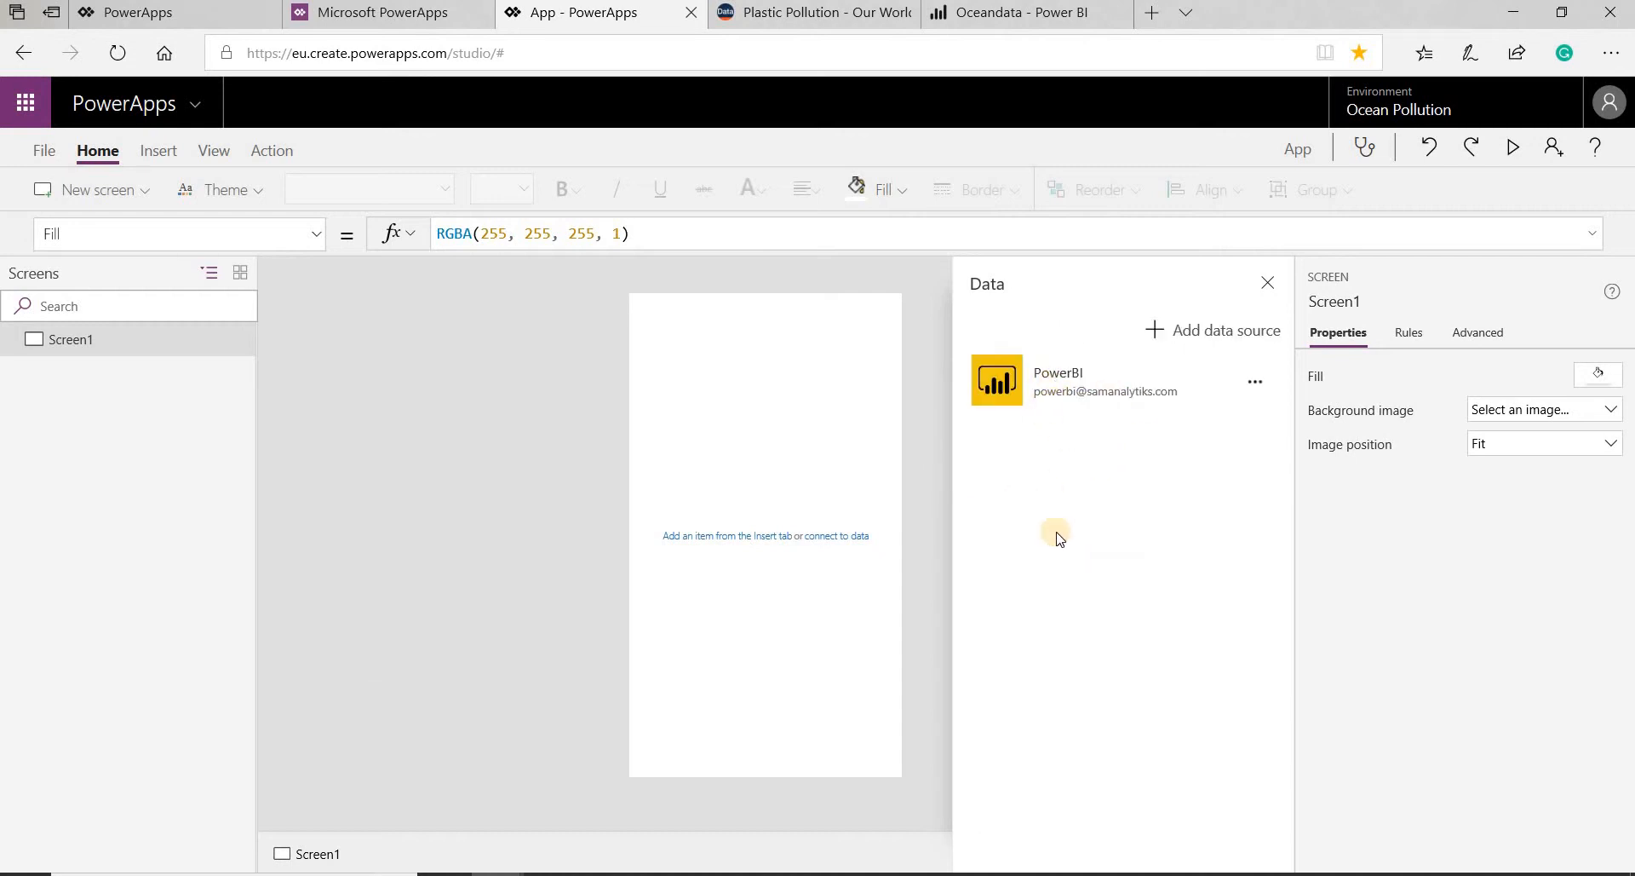
{"action": "left_click", "coordinate": [1270, 284]}
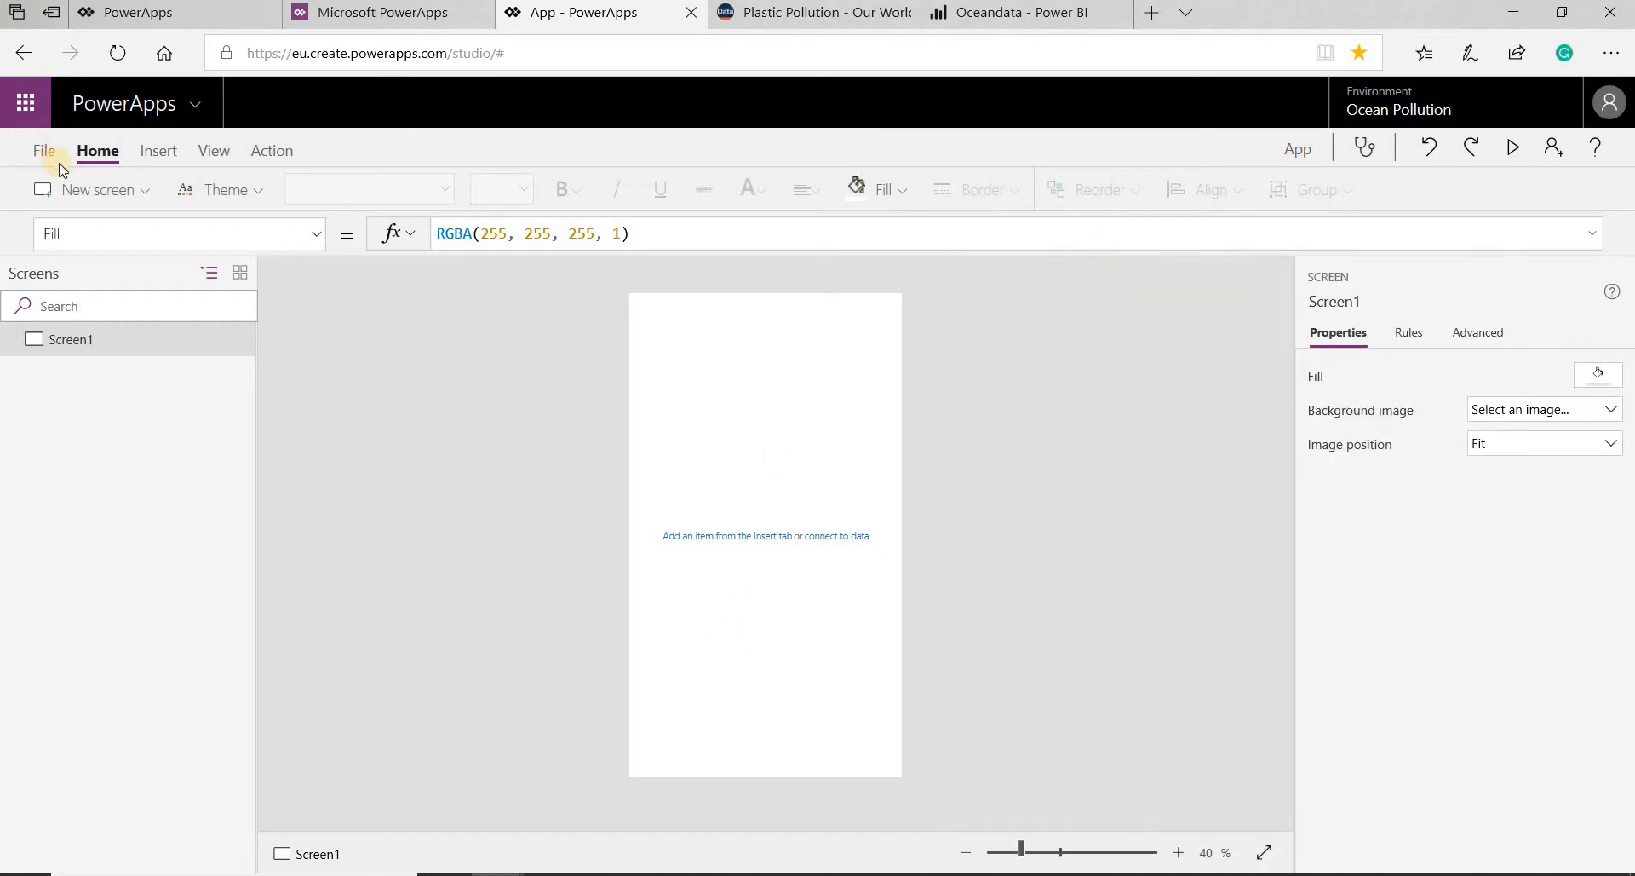
- Add three blank screens to the app after Screen1
{"action": "left_click", "coordinate": [86, 341]}
{"action": "left_click", "coordinate": [100, 192]}
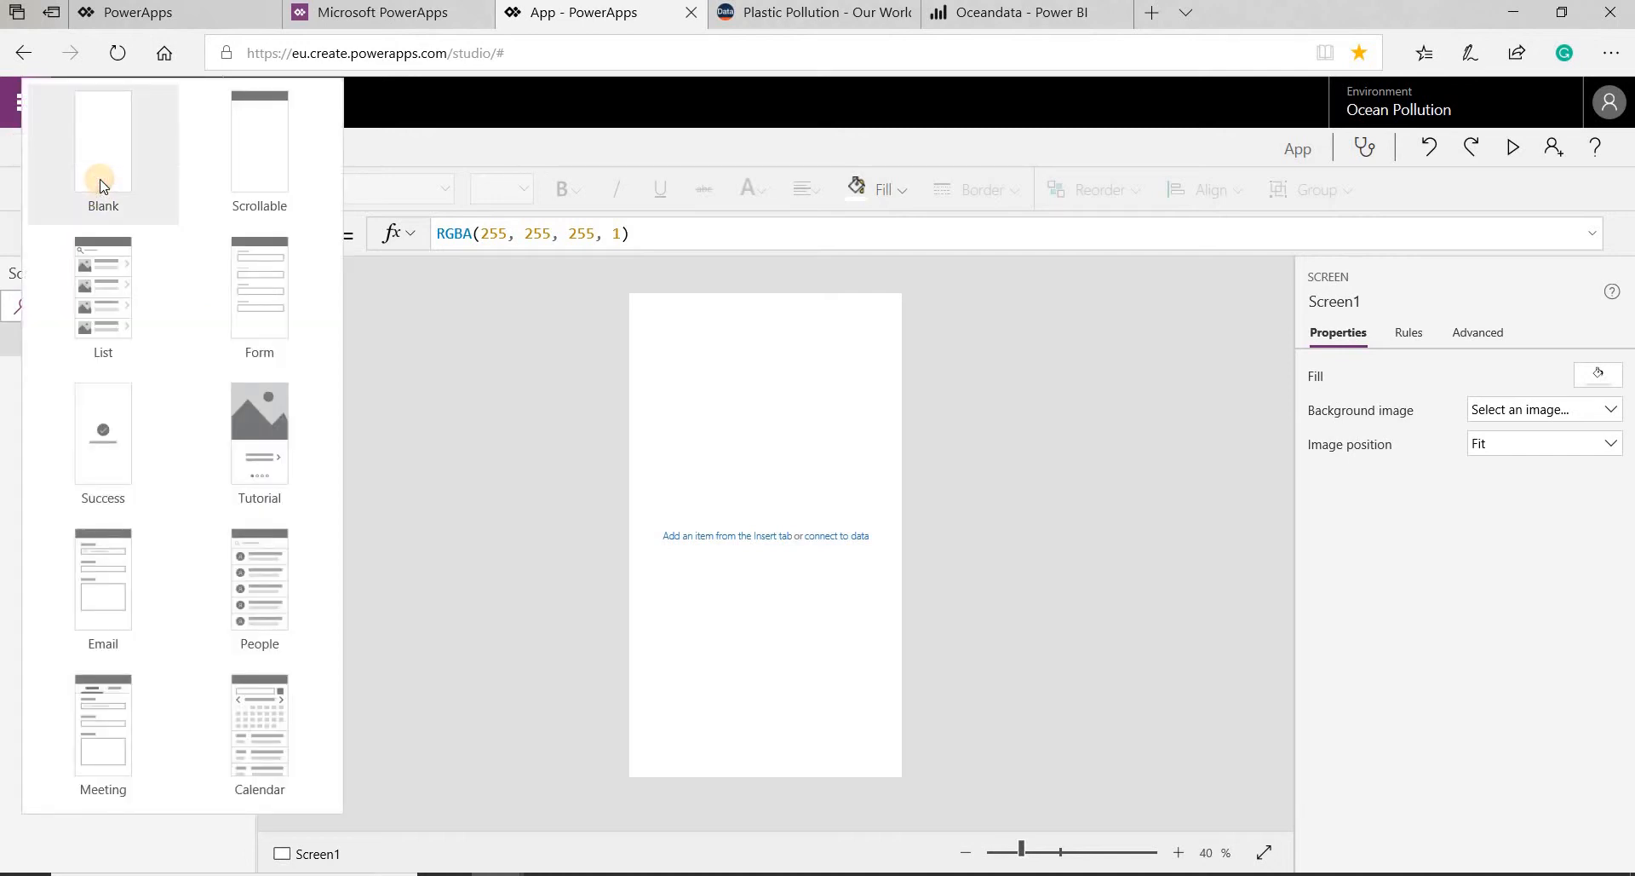
{"action": "left_click", "coordinate": [100, 183]}
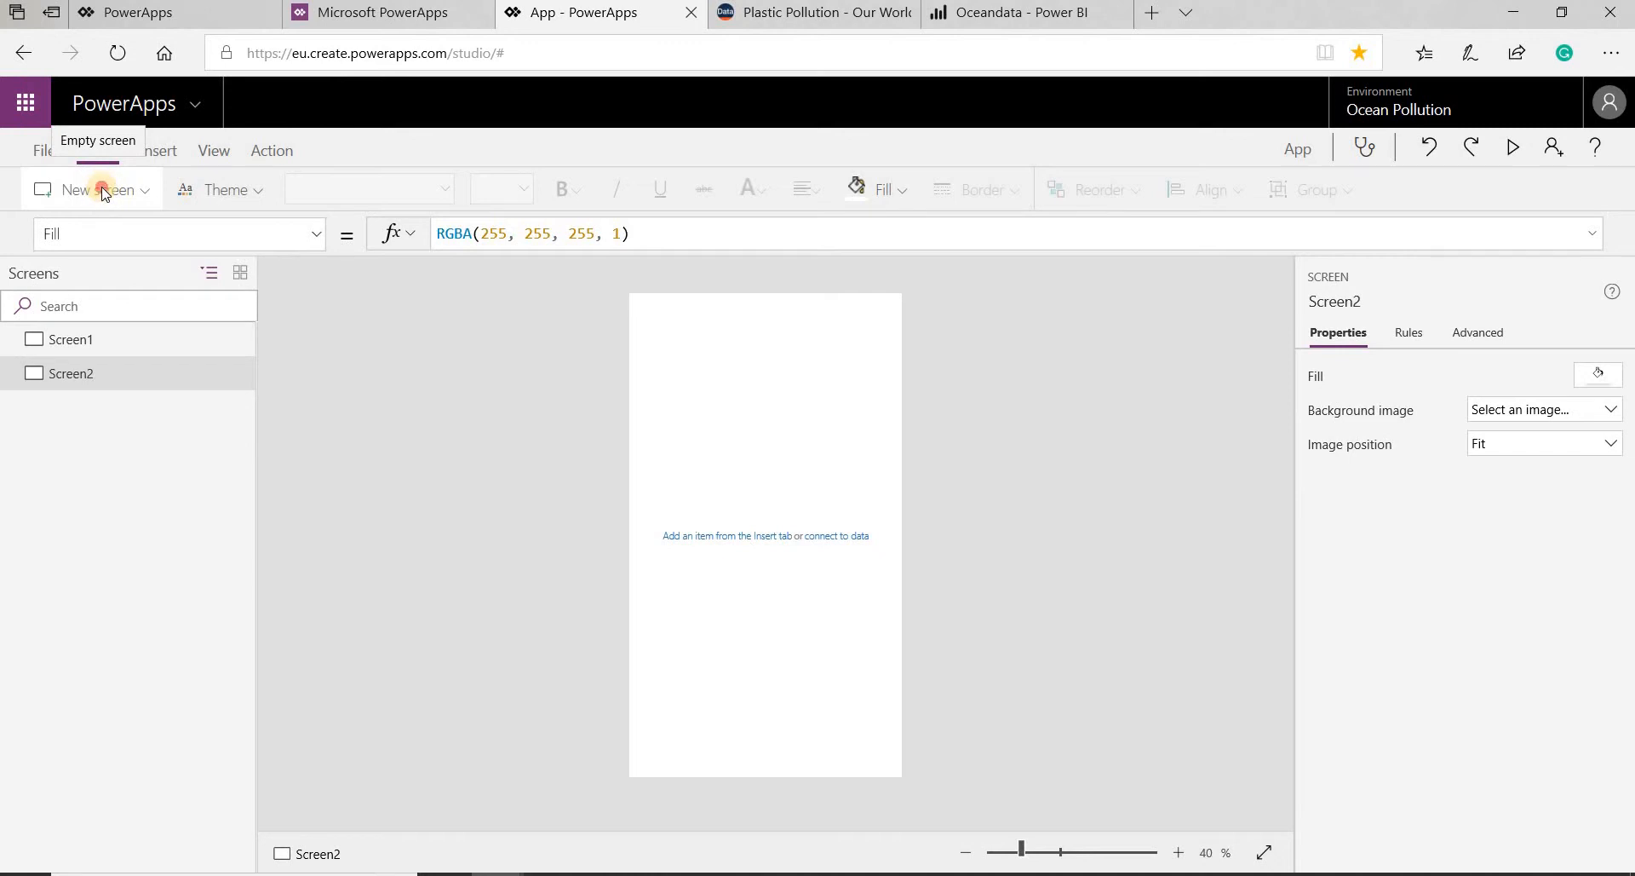
{"action": "left_click", "coordinate": [100, 192]}
{"action": "left_click", "coordinate": [100, 189]}
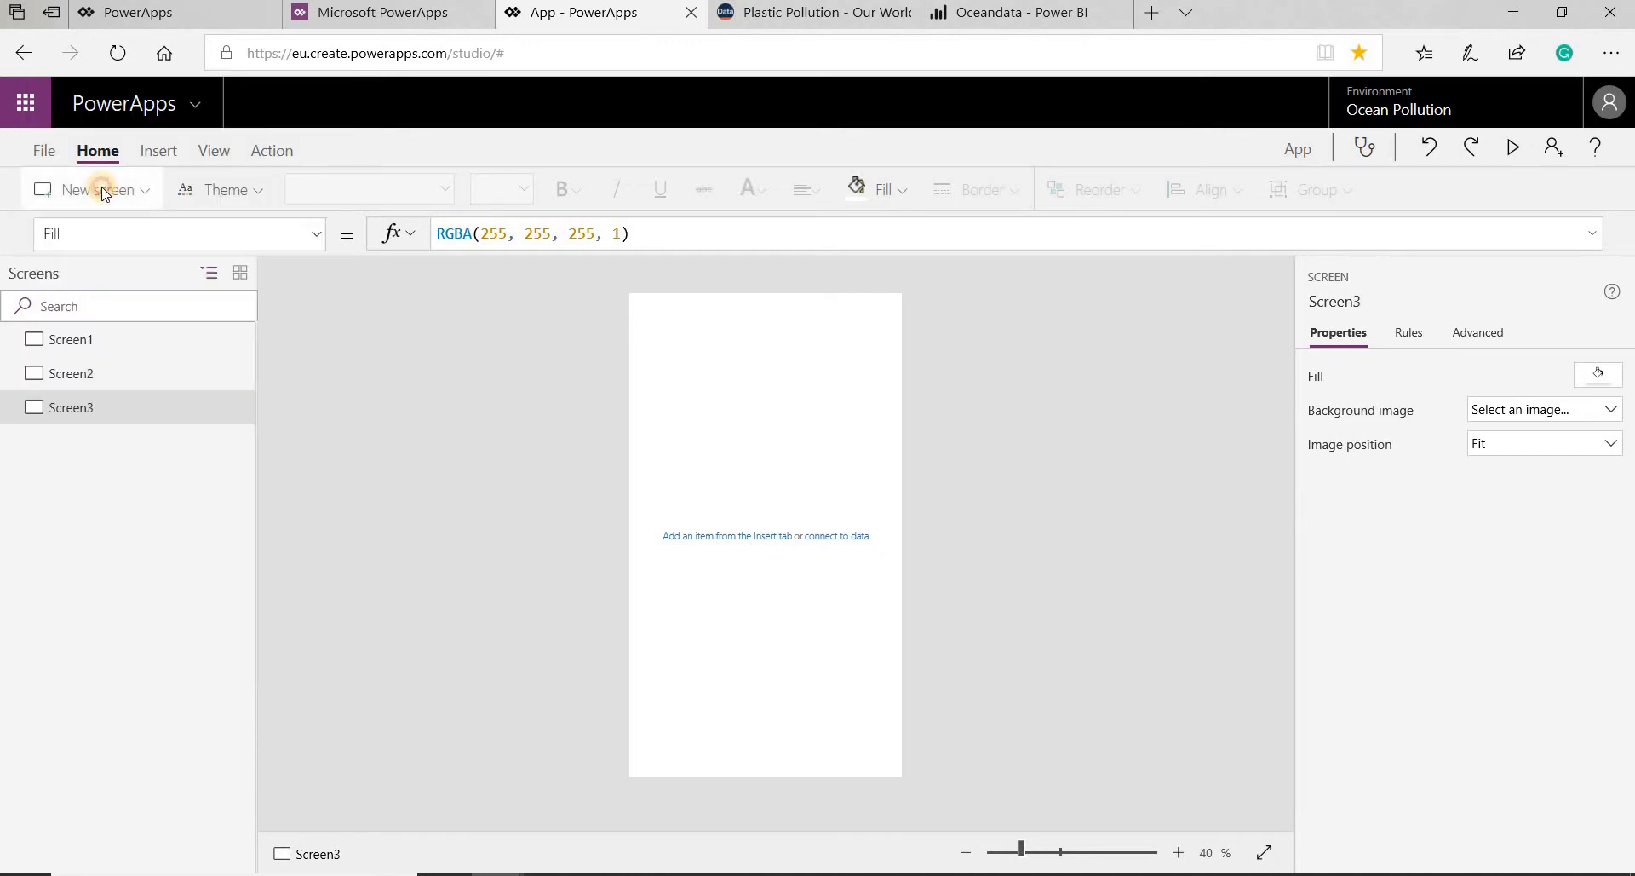
{"action": "left_click", "coordinate": [103, 190]}
{"action": "left_click", "coordinate": [103, 191]}
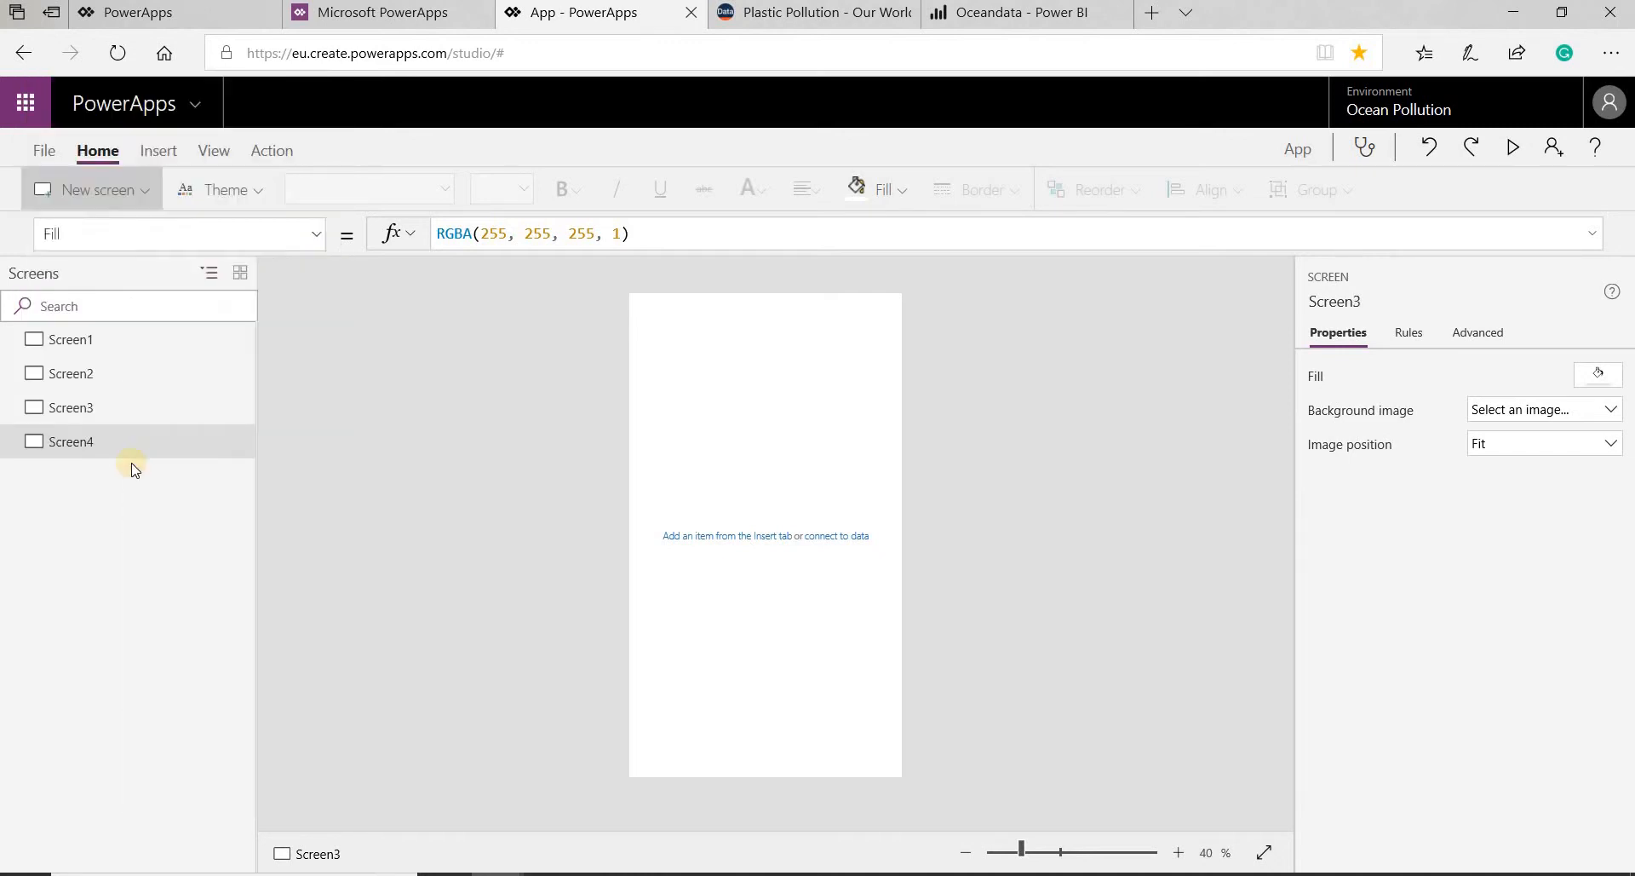
- Insert one button on each of the four screens, from Screen1 through Screen4
{"action": "left_click", "coordinate": [103, 341]}
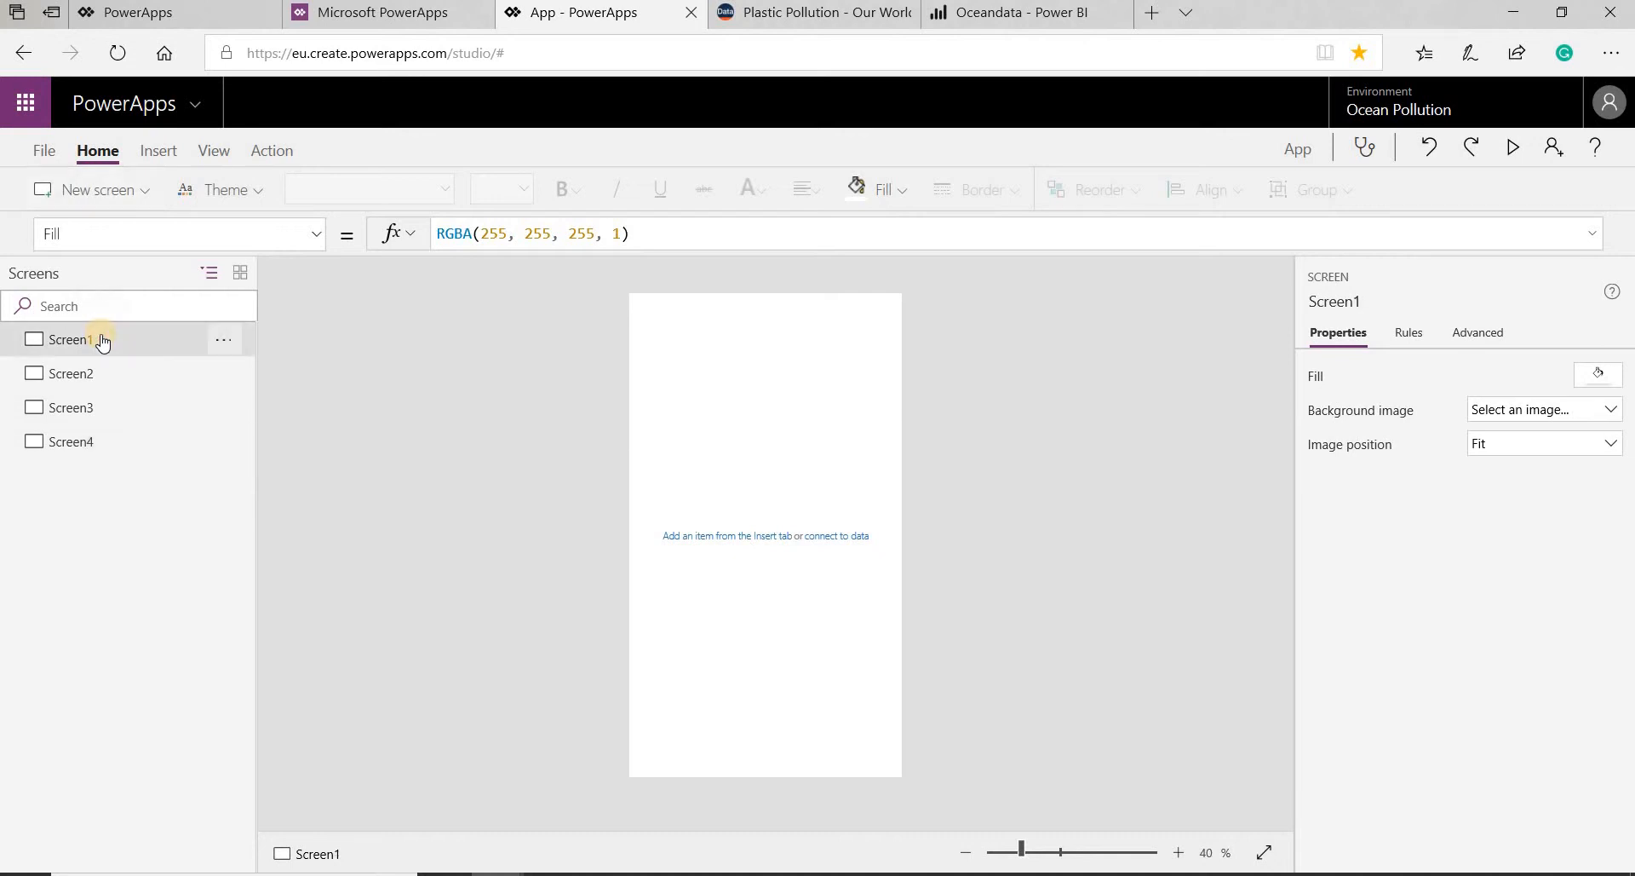
{"action": "left_click", "coordinate": [158, 150]}
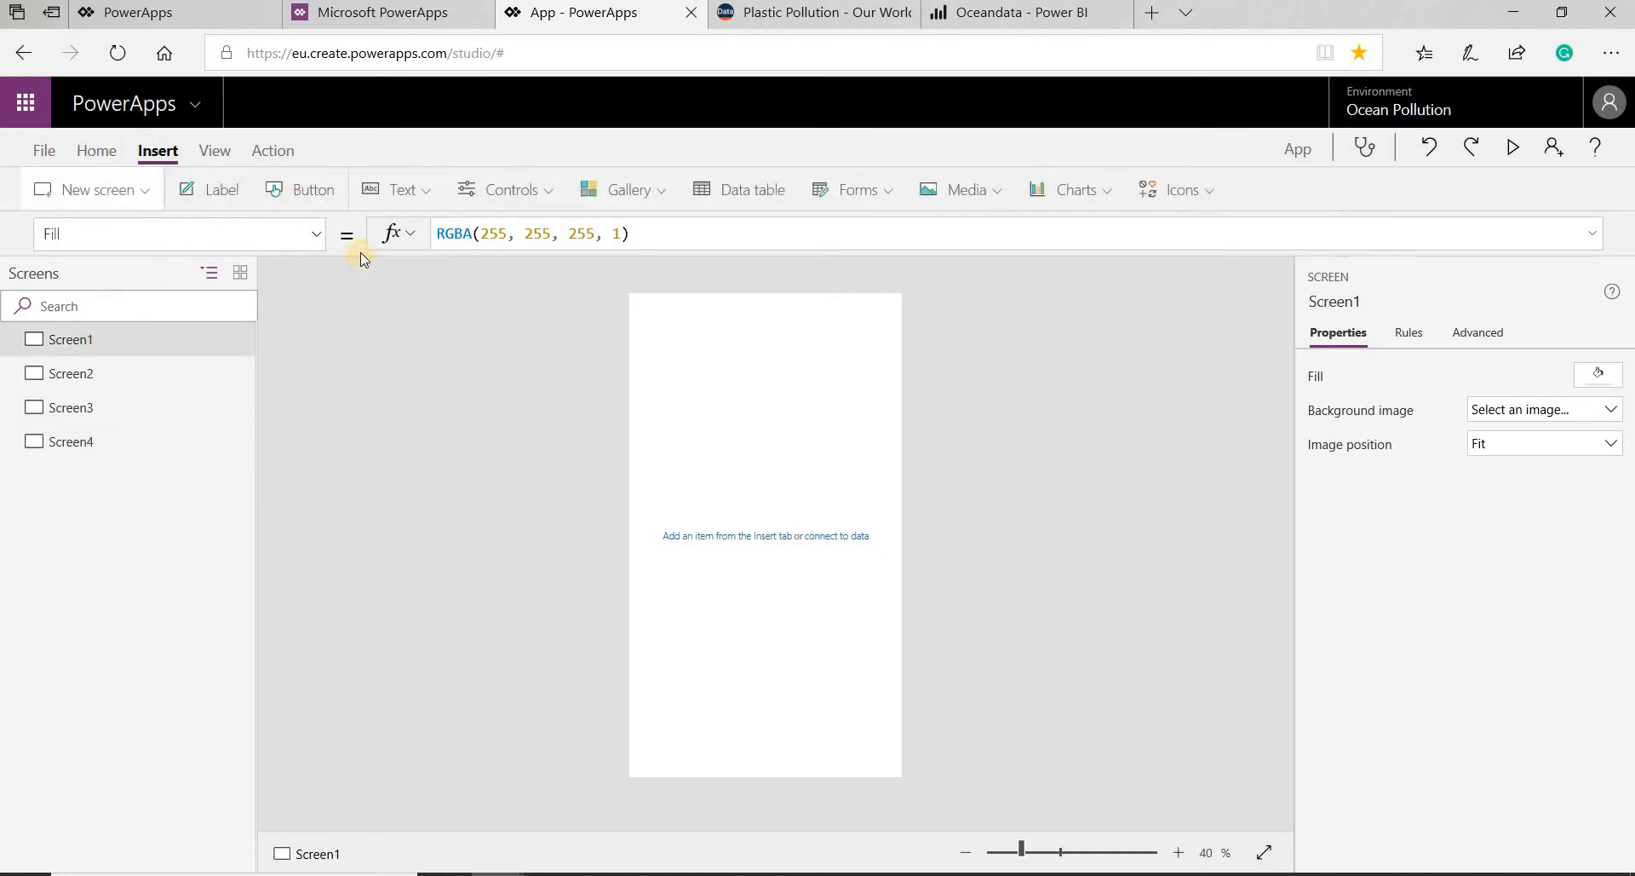
{"action": "left_click", "coordinate": [300, 192]}
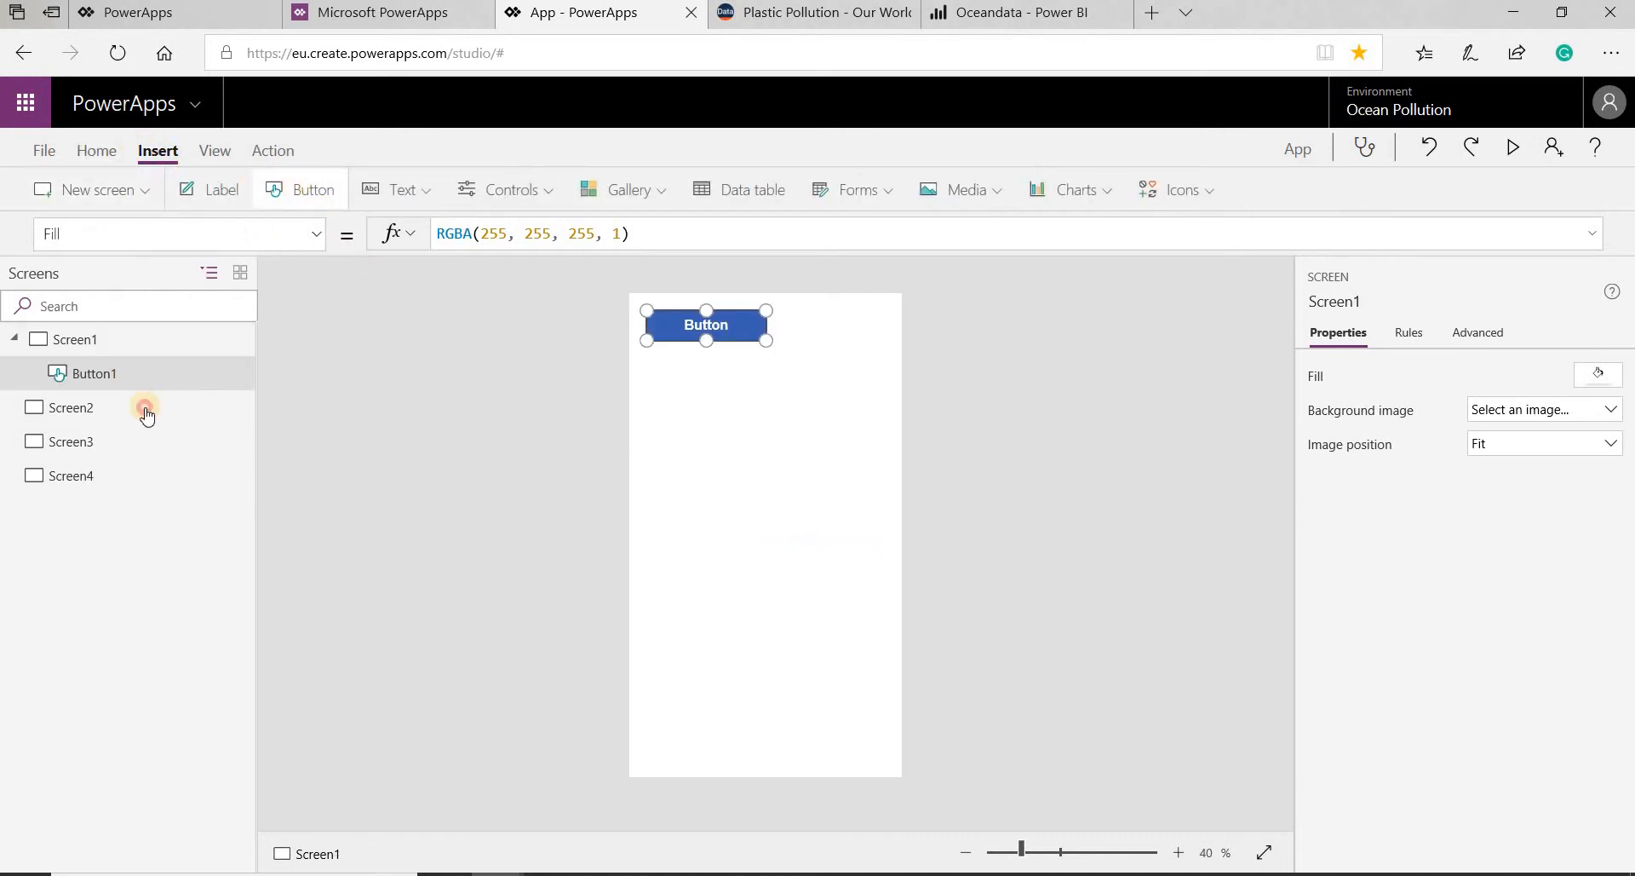
{"action": "left_click", "coordinate": [146, 408]}
{"action": "left_click", "coordinate": [320, 191]}
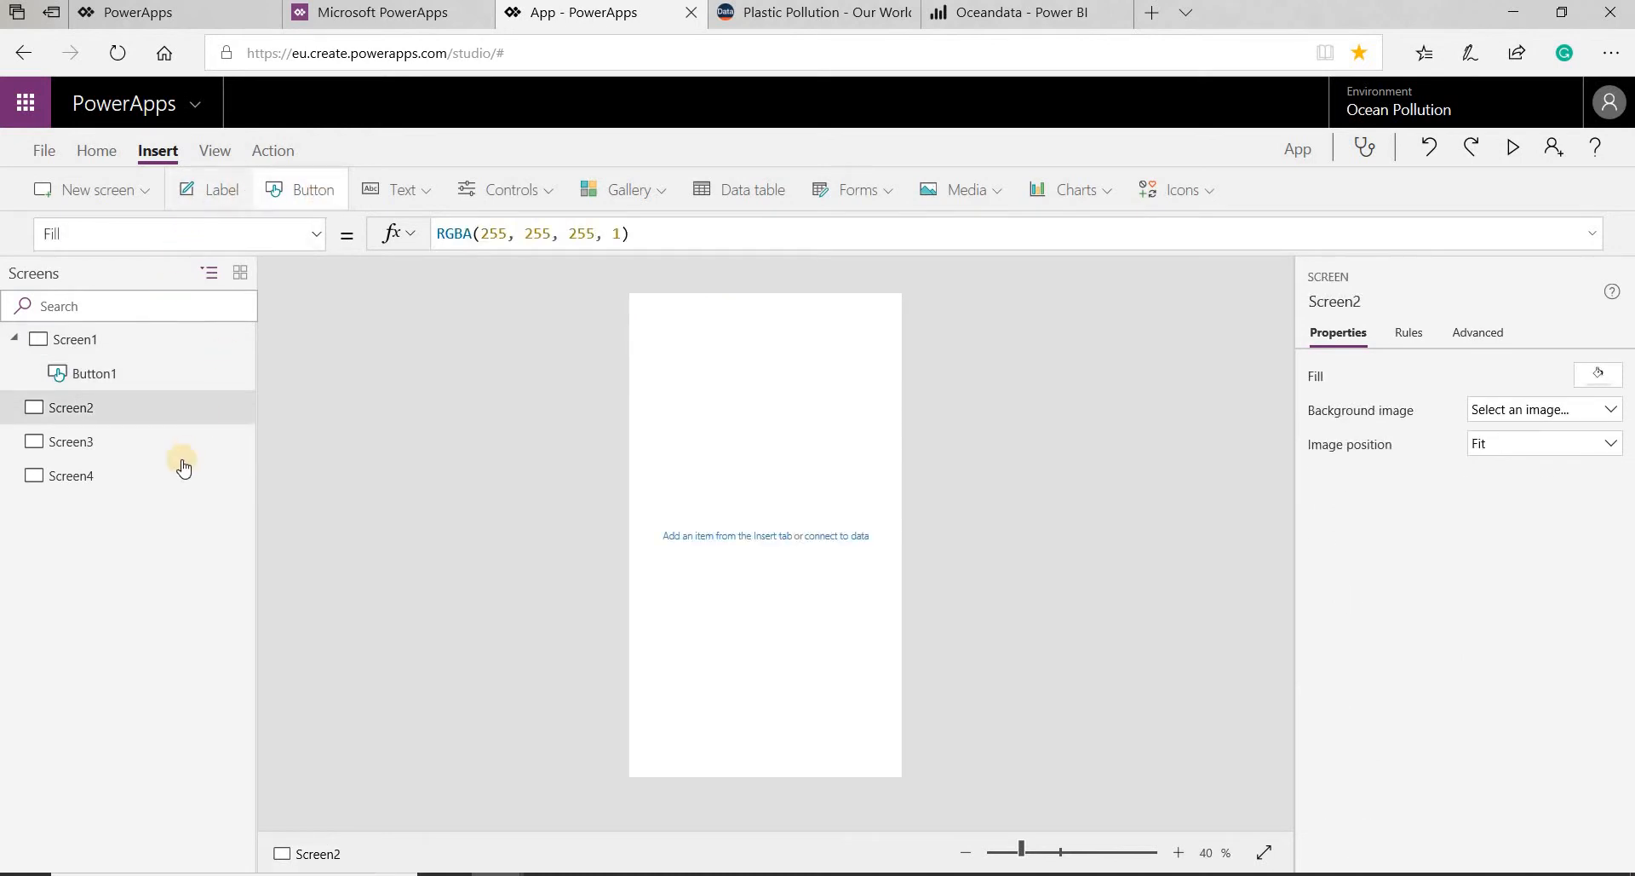
{"action": "left_click", "coordinate": [274, 197]}
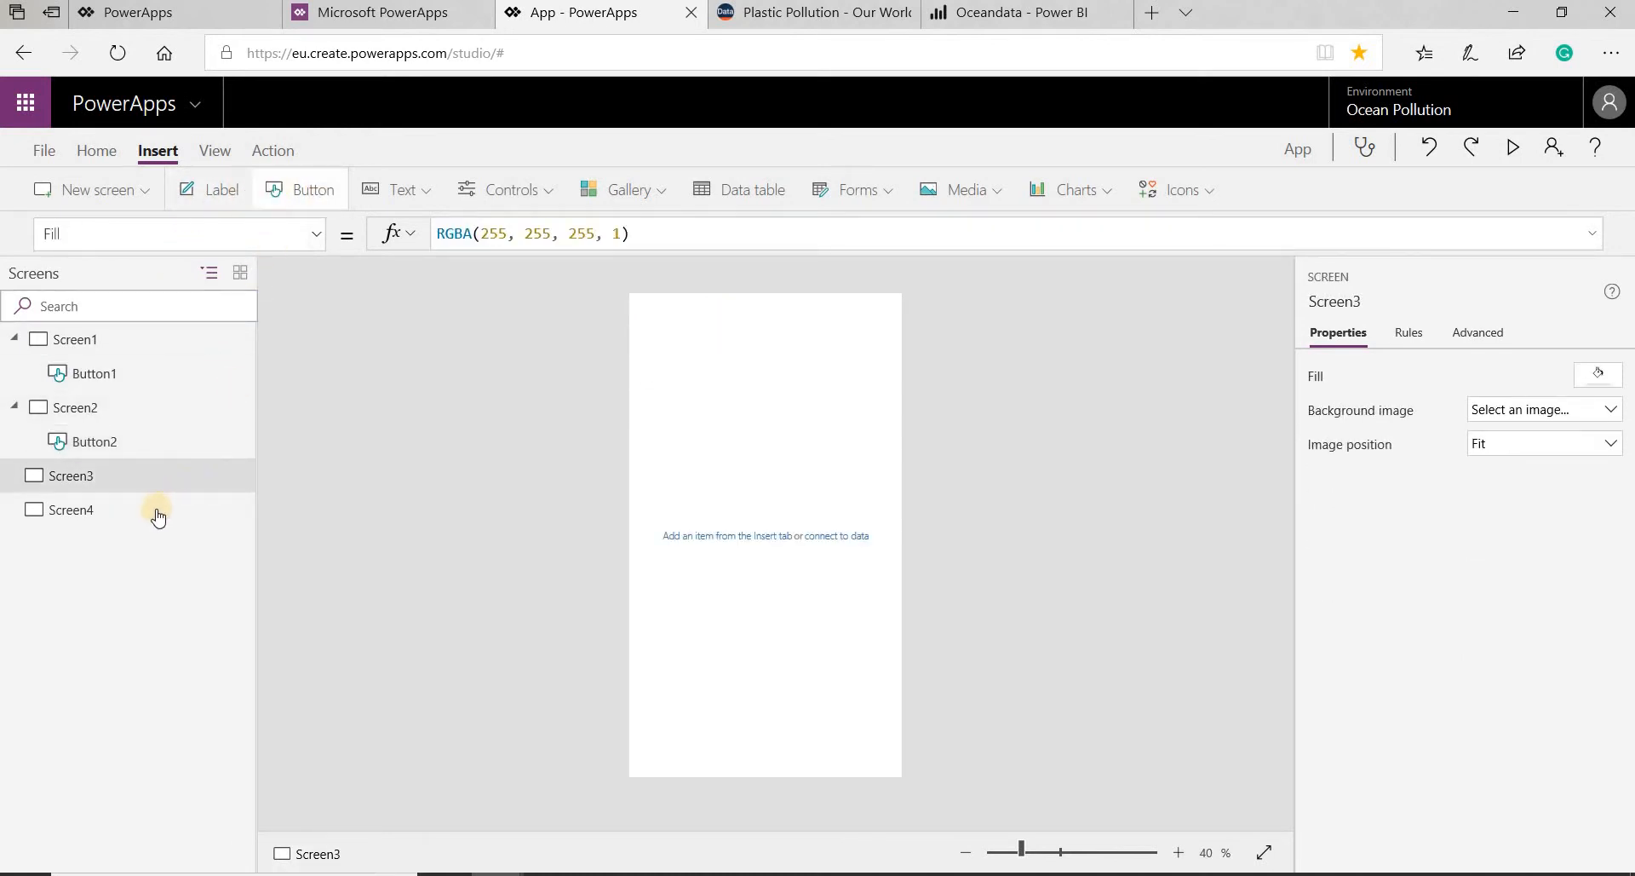
{"action": "left_click", "coordinate": [158, 514]}
{"action": "left_click", "coordinate": [317, 193]}
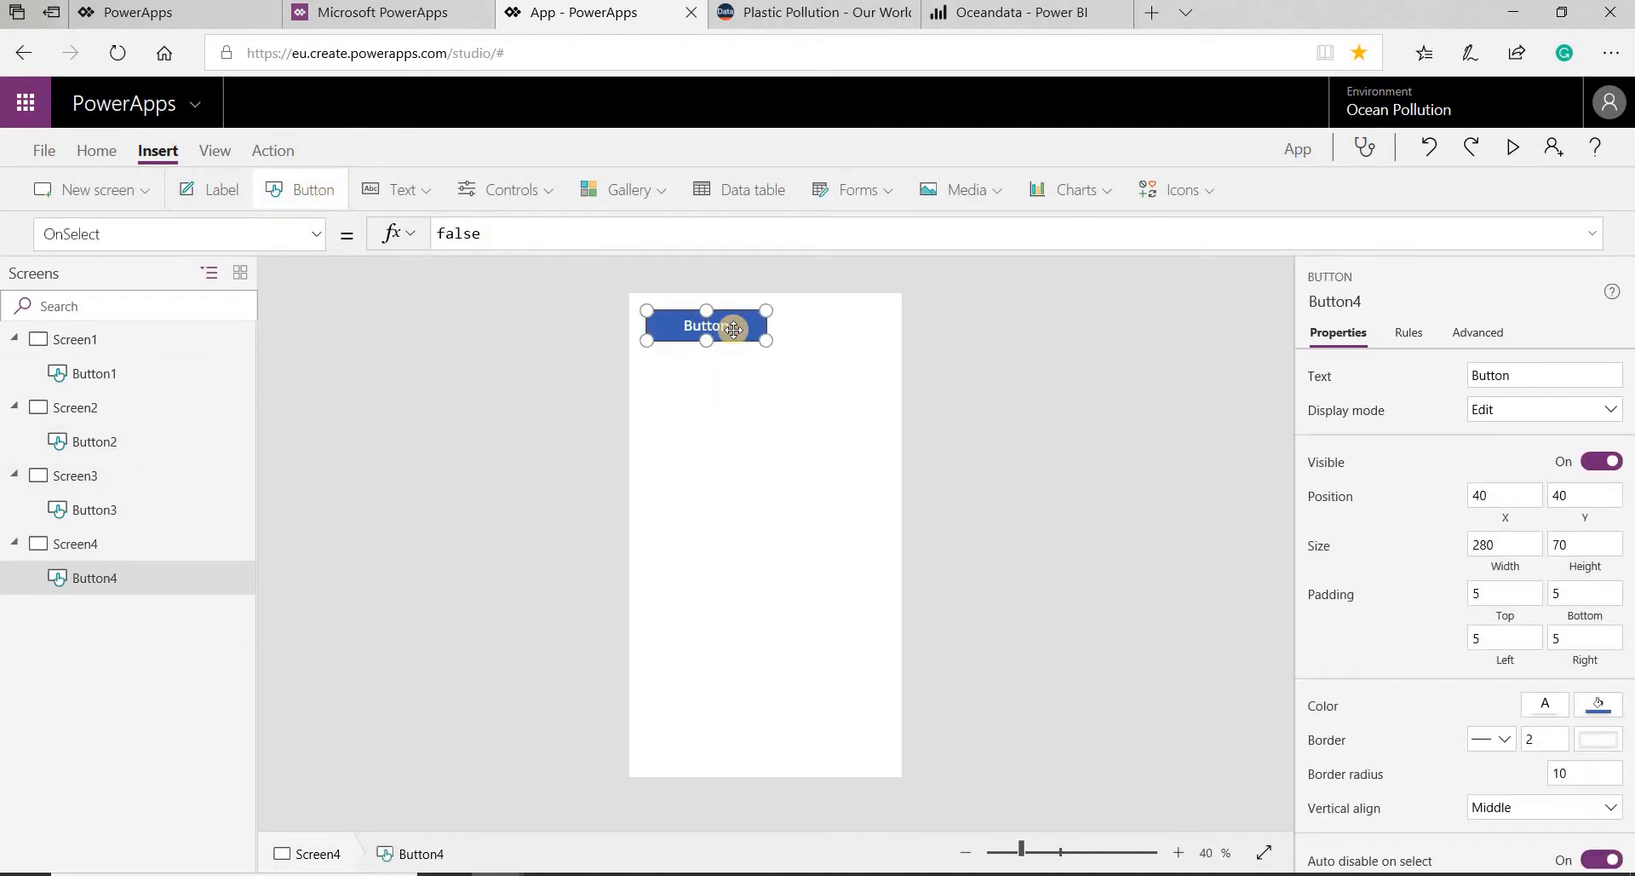
- Move Screen4's button down to about X 28, Y 210 and enlarge it to about 579 by 109
{"action": "left_click_drag", "start_coordinate": [754, 332], "coordinate": [784, 407]}
{"action": "left_click_drag", "start_coordinate": [883, 428], "coordinate": [889, 429]}
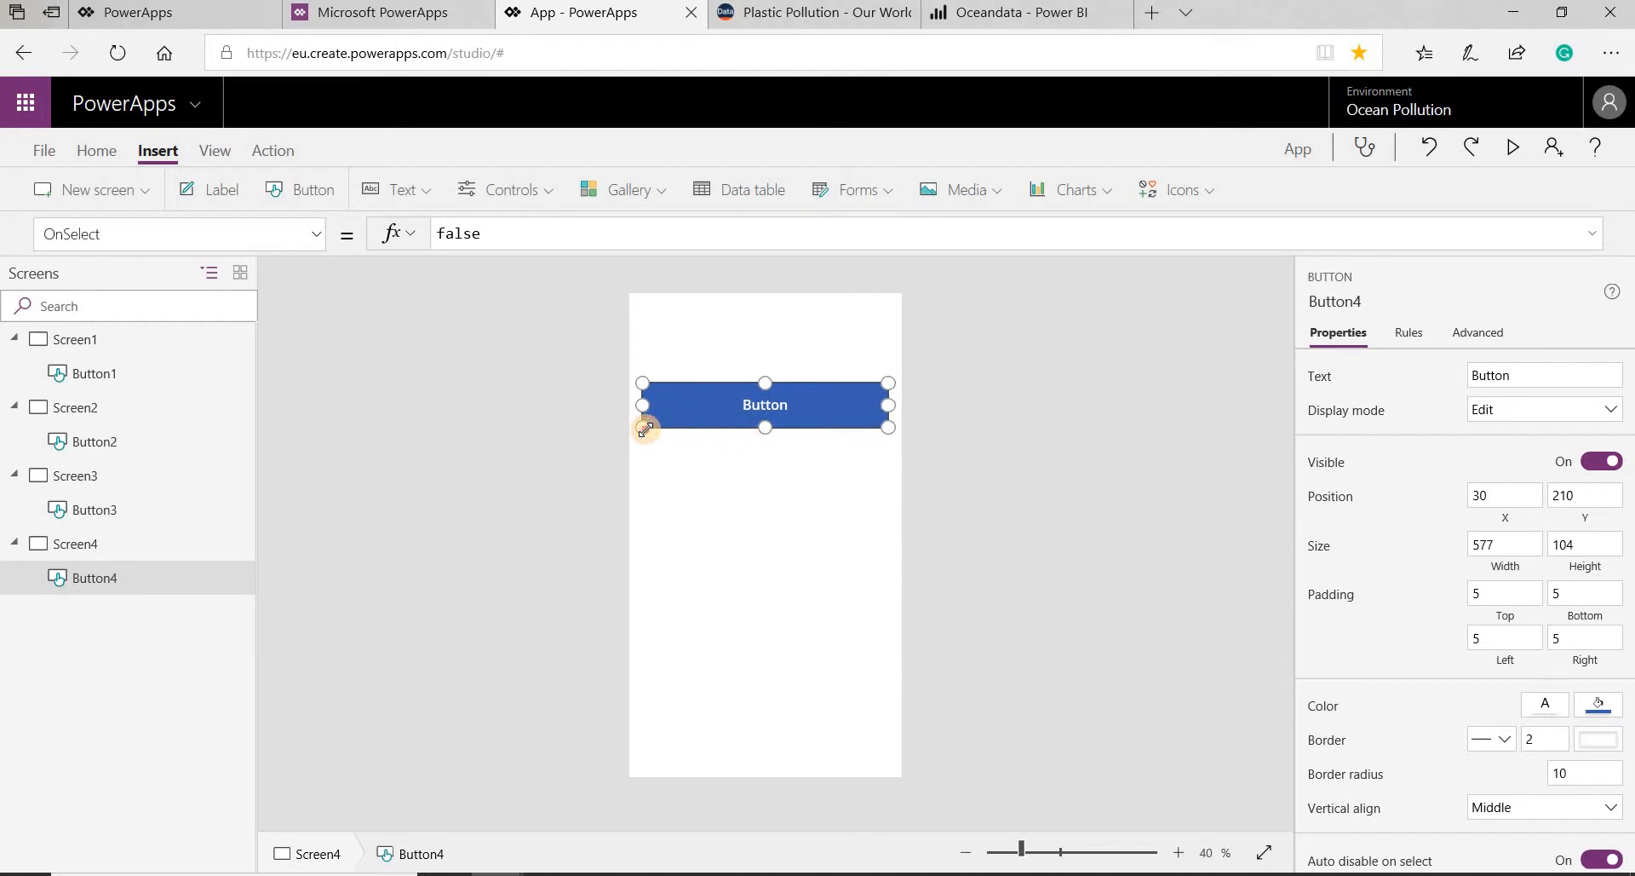
{"action": "left_click_drag", "start_coordinate": [645, 428], "coordinate": [645, 430]}
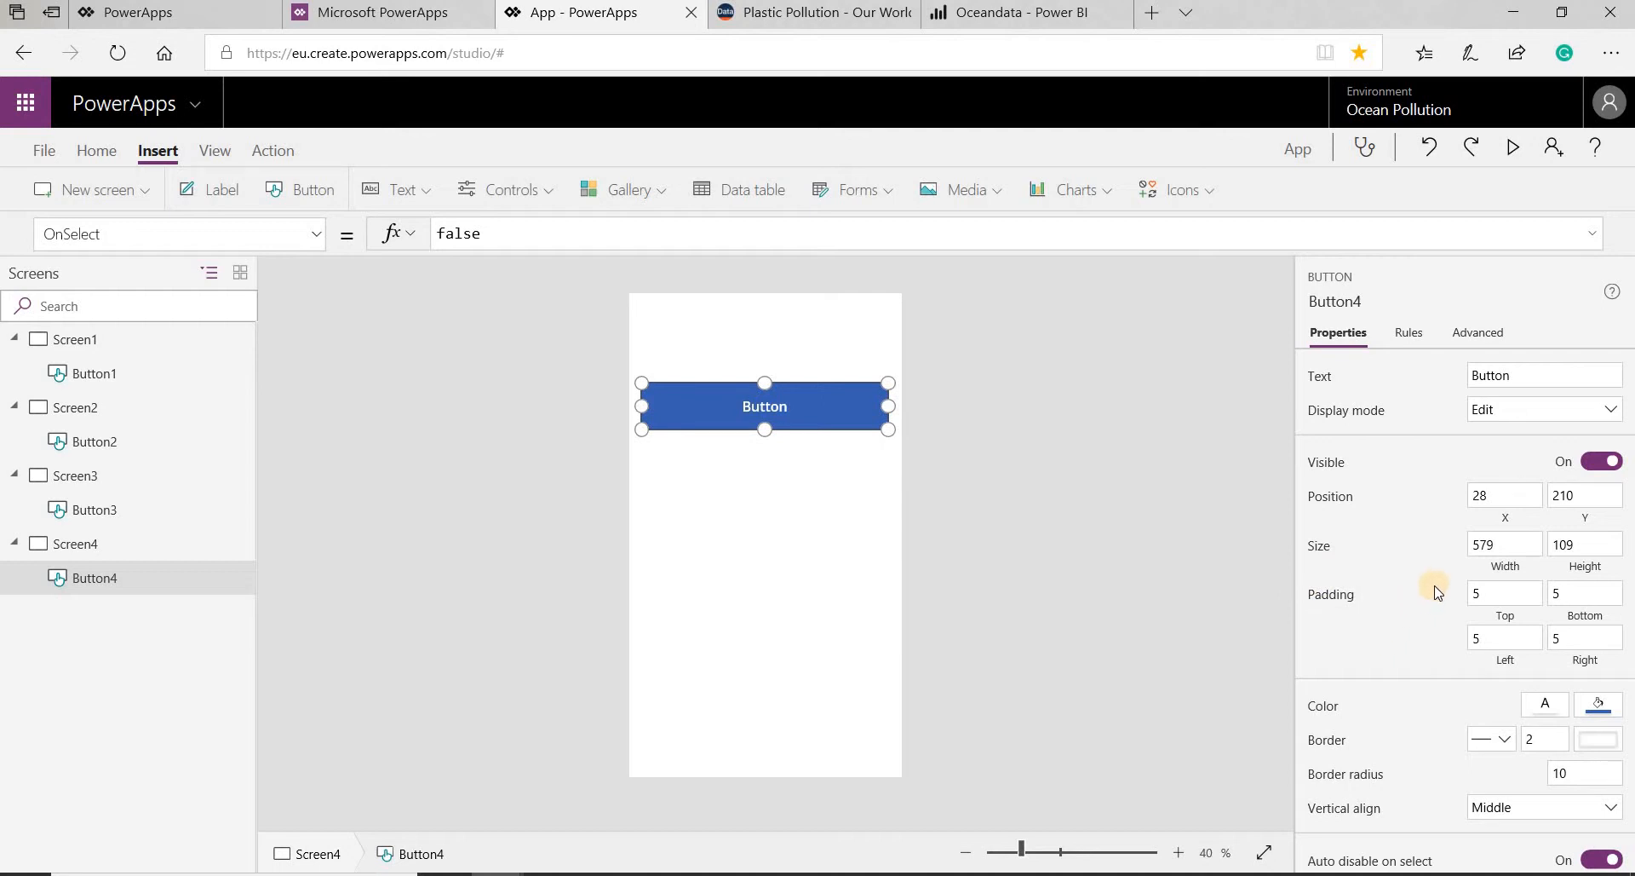
{"action": "scroll", "coordinate": [1431, 596], "scroll_direction": "down", "scroll_amount": 3}
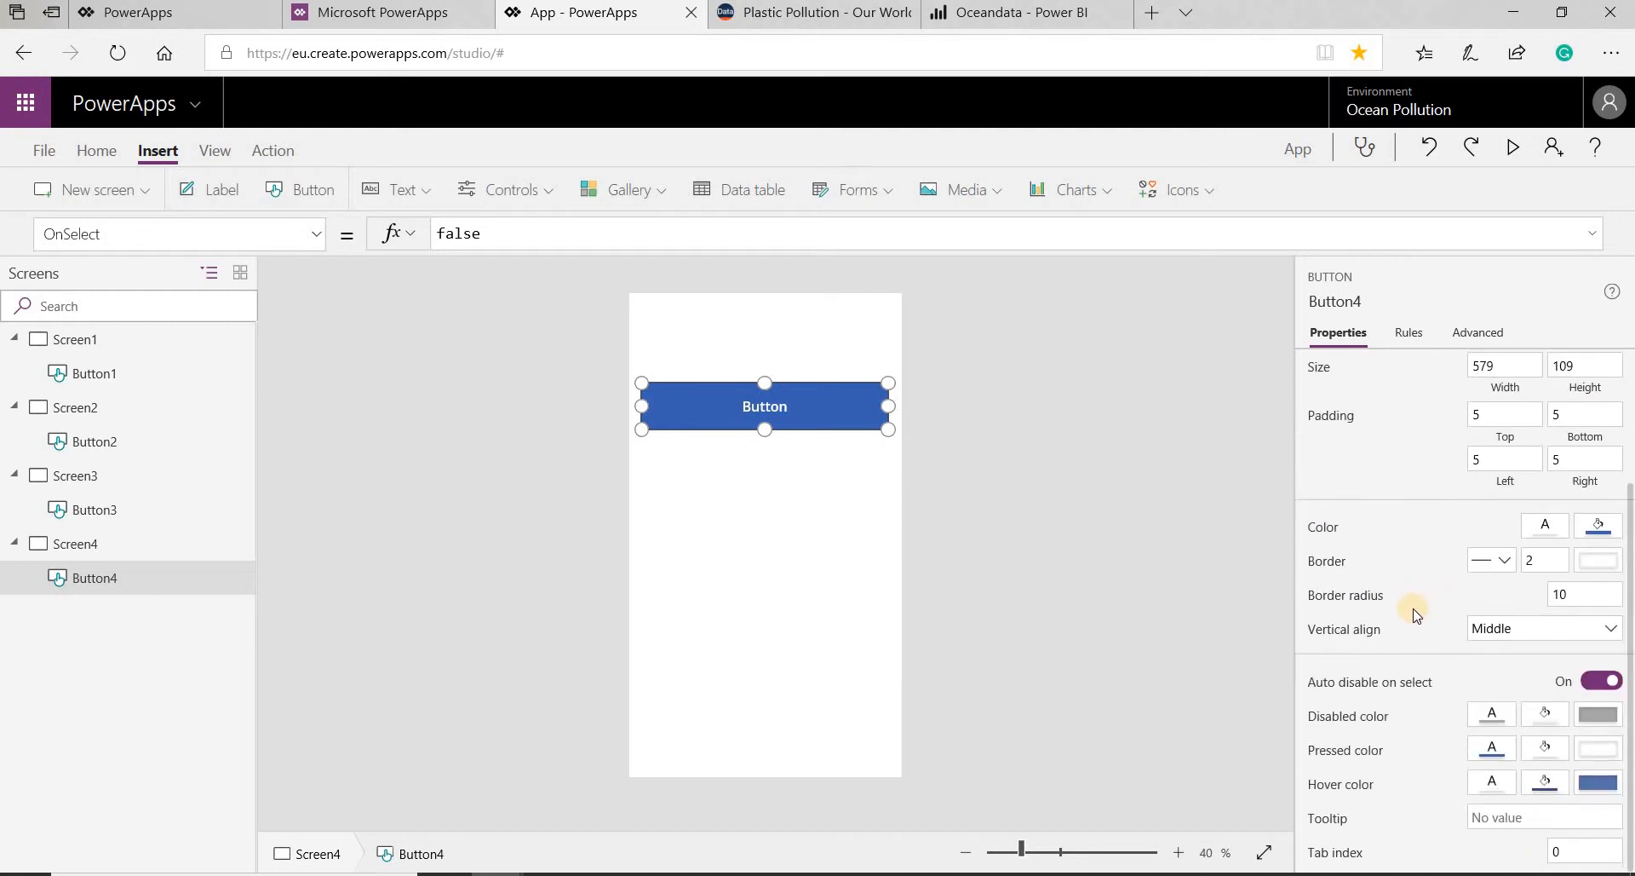
- Move Screen1's button down to about X 22, Y 206 and enlarge it to about 587 by 82
{"action": "scroll", "coordinate": [1416, 615], "scroll_direction": "up", "scroll_amount": 3}
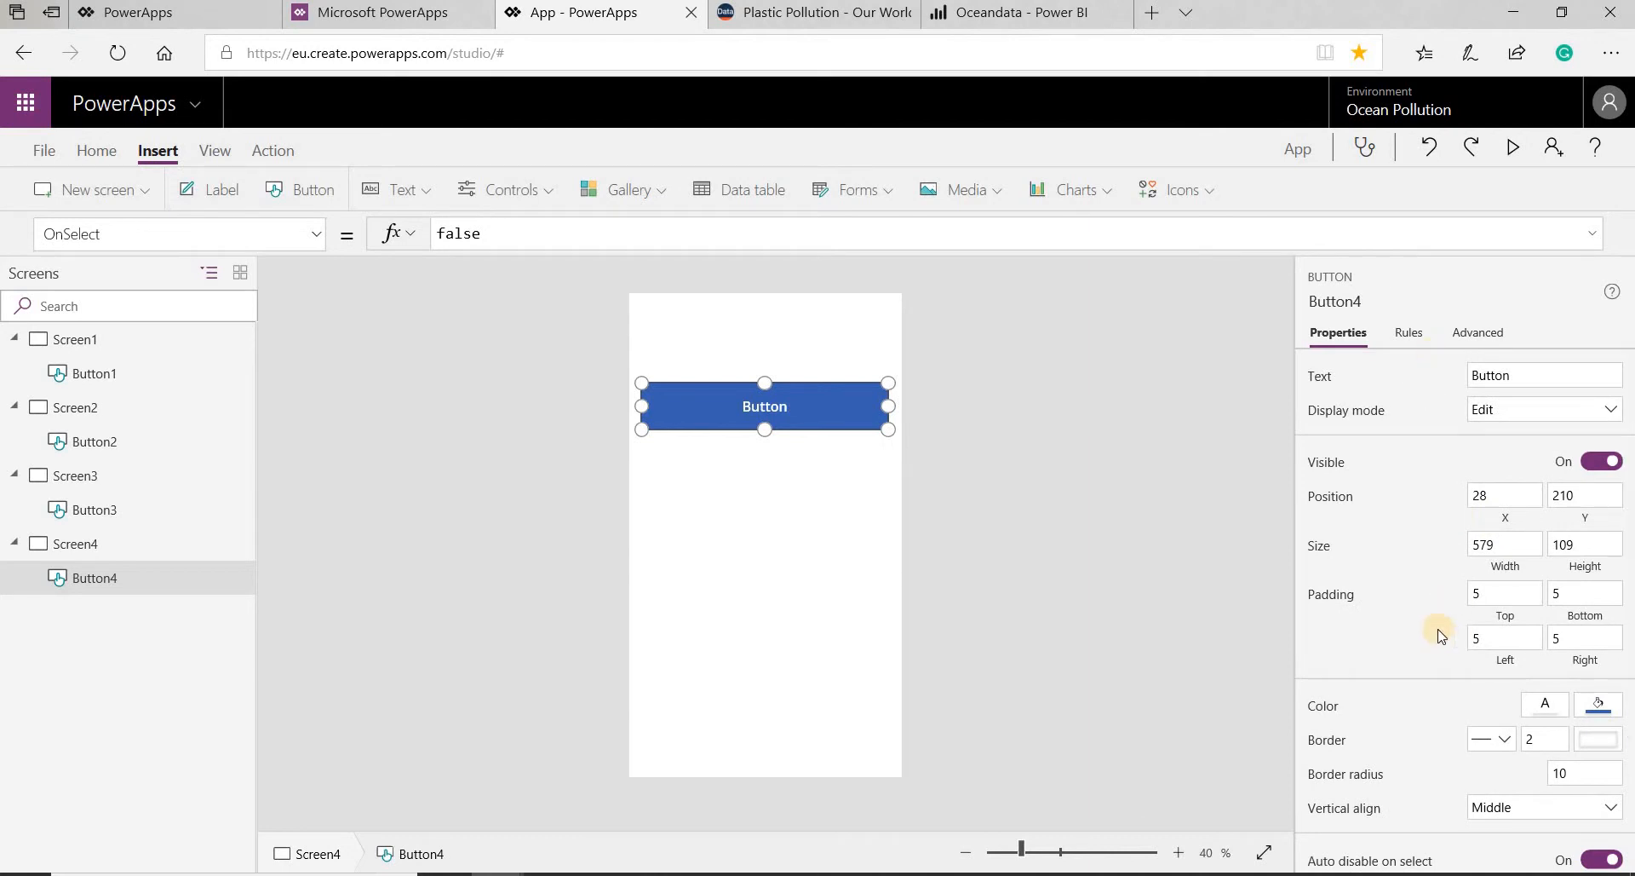
{"action": "left_click", "coordinate": [150, 377]}
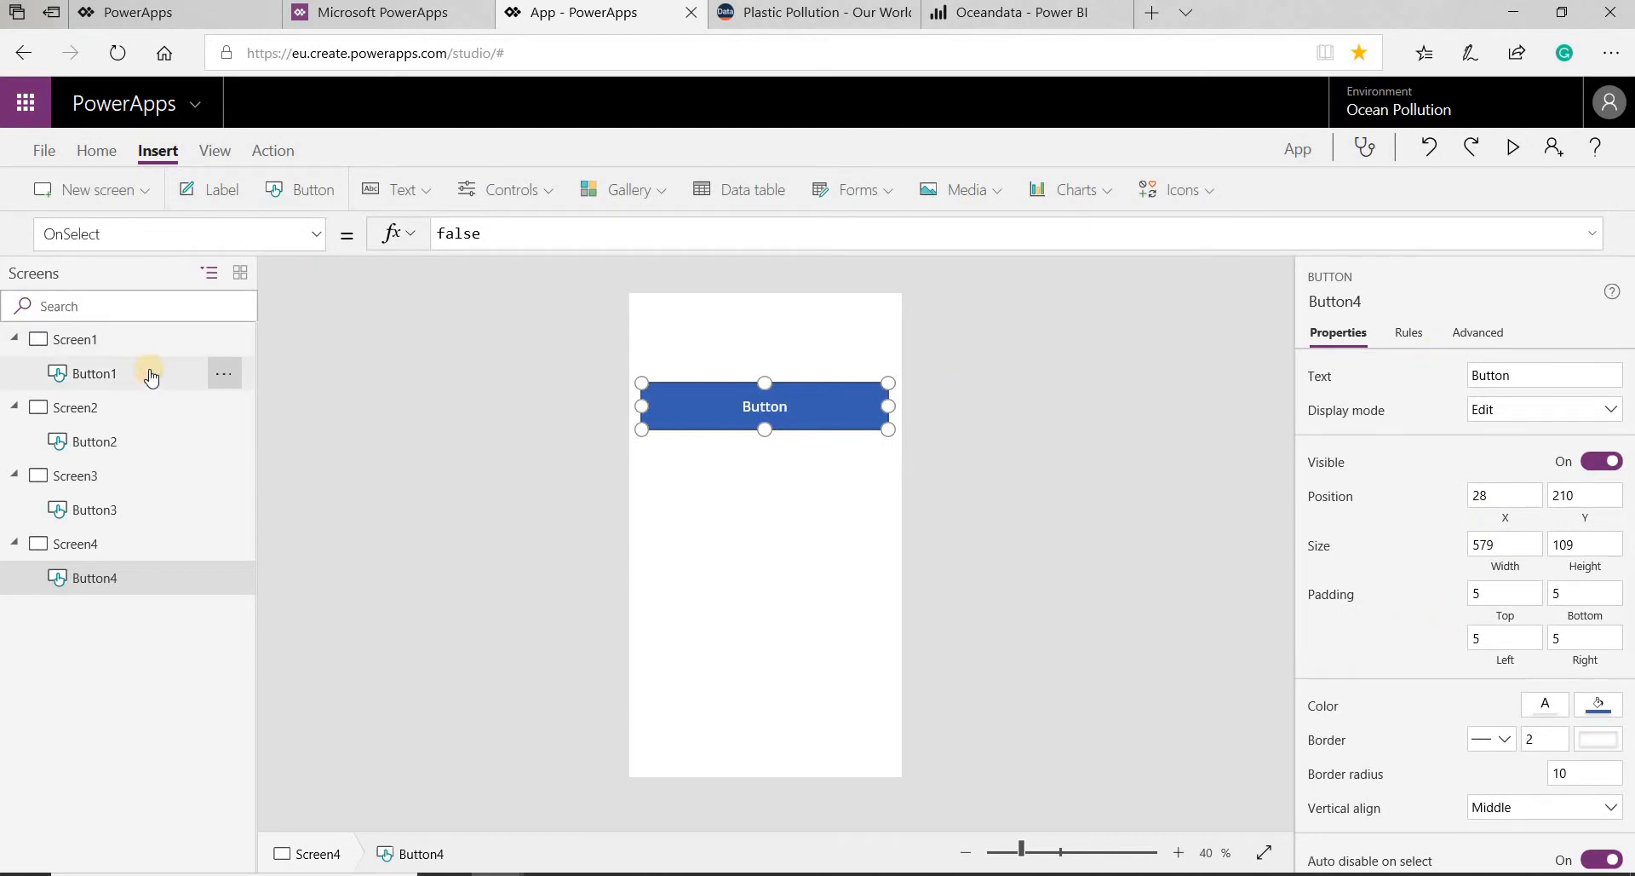
{"action": "left_click_drag", "start_coordinate": [734, 376], "coordinate": [726, 447]}
{"action": "left_click_drag", "start_coordinate": [818, 421], "coordinate": [888, 419]}
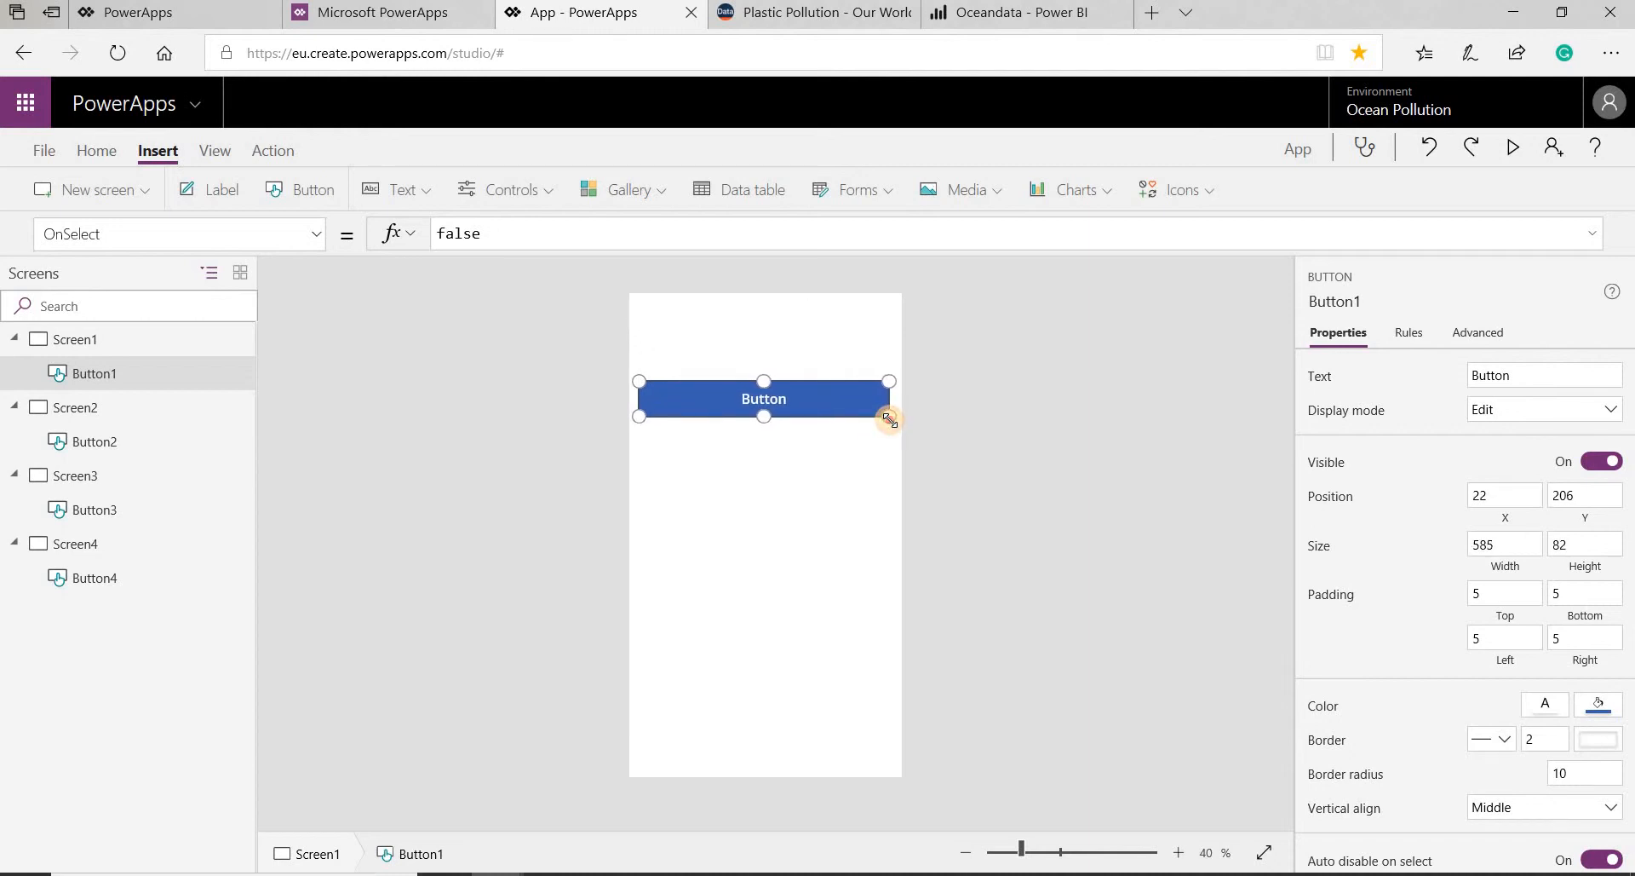
- Move and enlarge Screen2's button to about X 28, Y 230, 582 by 90, and Screen3's to about X 18, Y 258, 620 by 87
{"action": "left_click", "coordinate": [119, 443]}
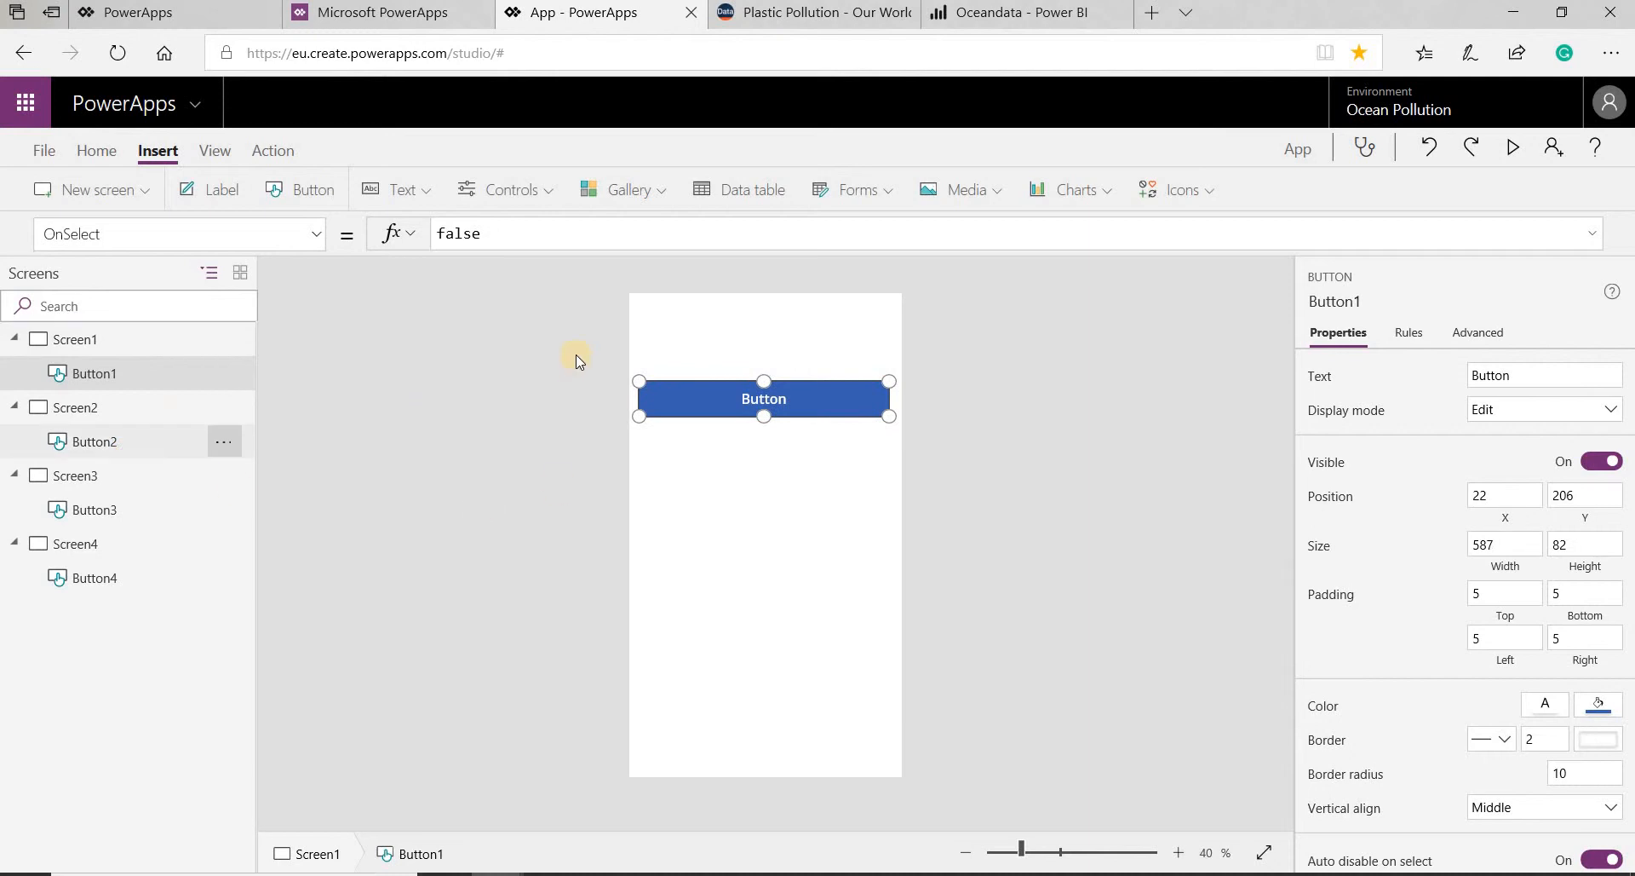
{"action": "left_click_drag", "start_coordinate": [756, 325], "coordinate": [891, 430]}
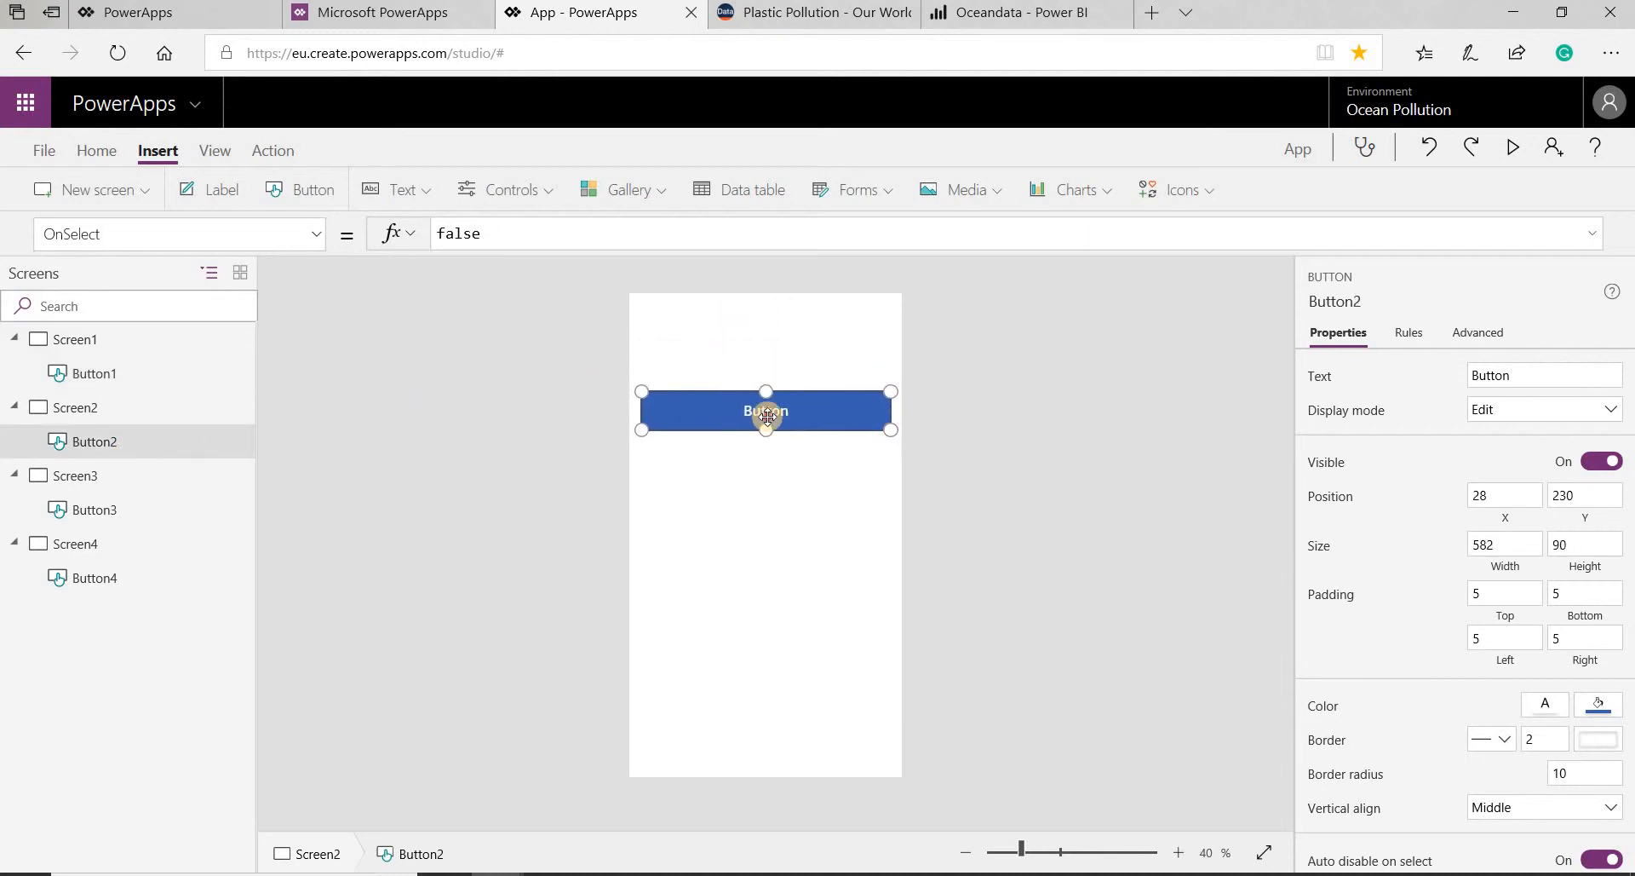
{"action": "left_click", "coordinate": [137, 521]}
{"action": "left_click_drag", "start_coordinate": [719, 333], "coordinate": [901, 441]}
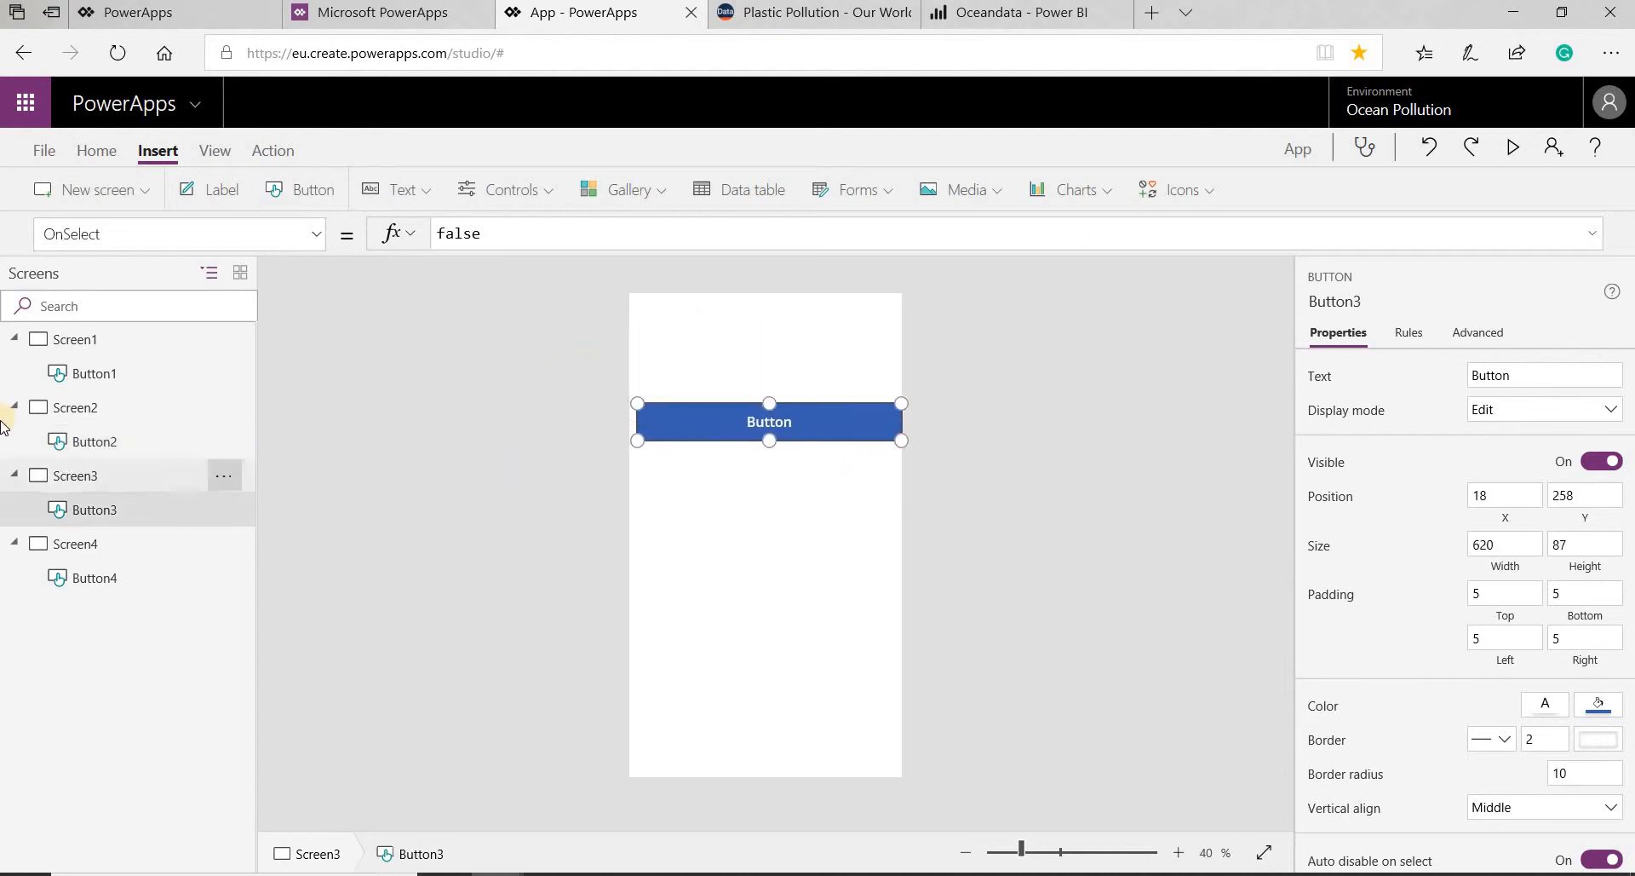
- Resize Screen4's button to about 586 by 93
{"action": "left_click", "coordinate": [137, 574]}
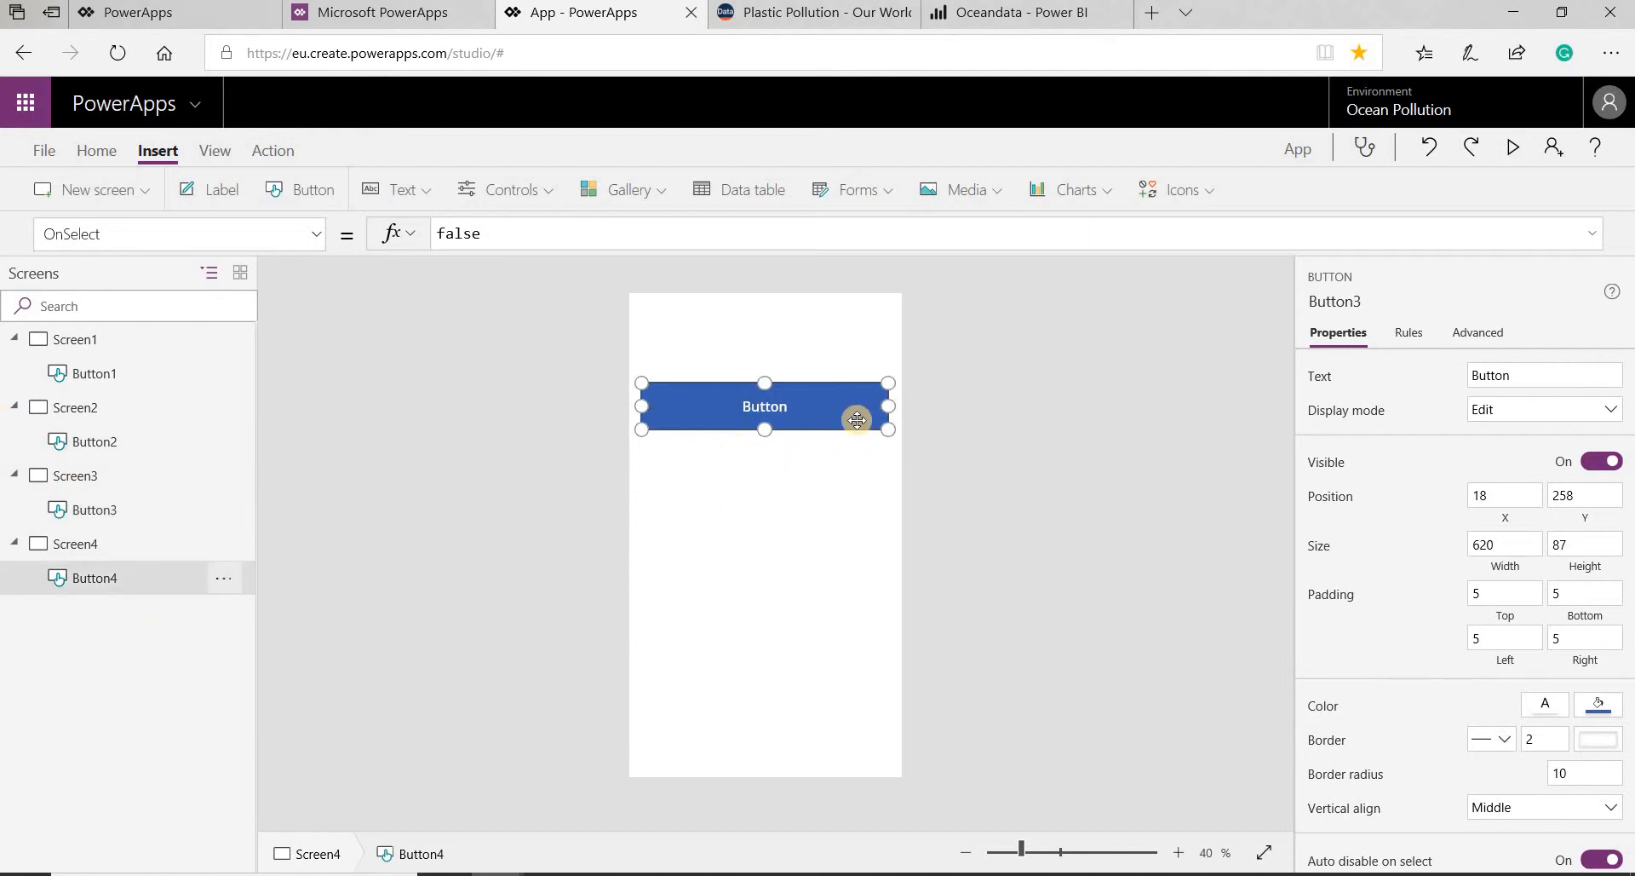
{"action": "left_click_drag", "start_coordinate": [764, 423], "coordinate": [764, 416]}
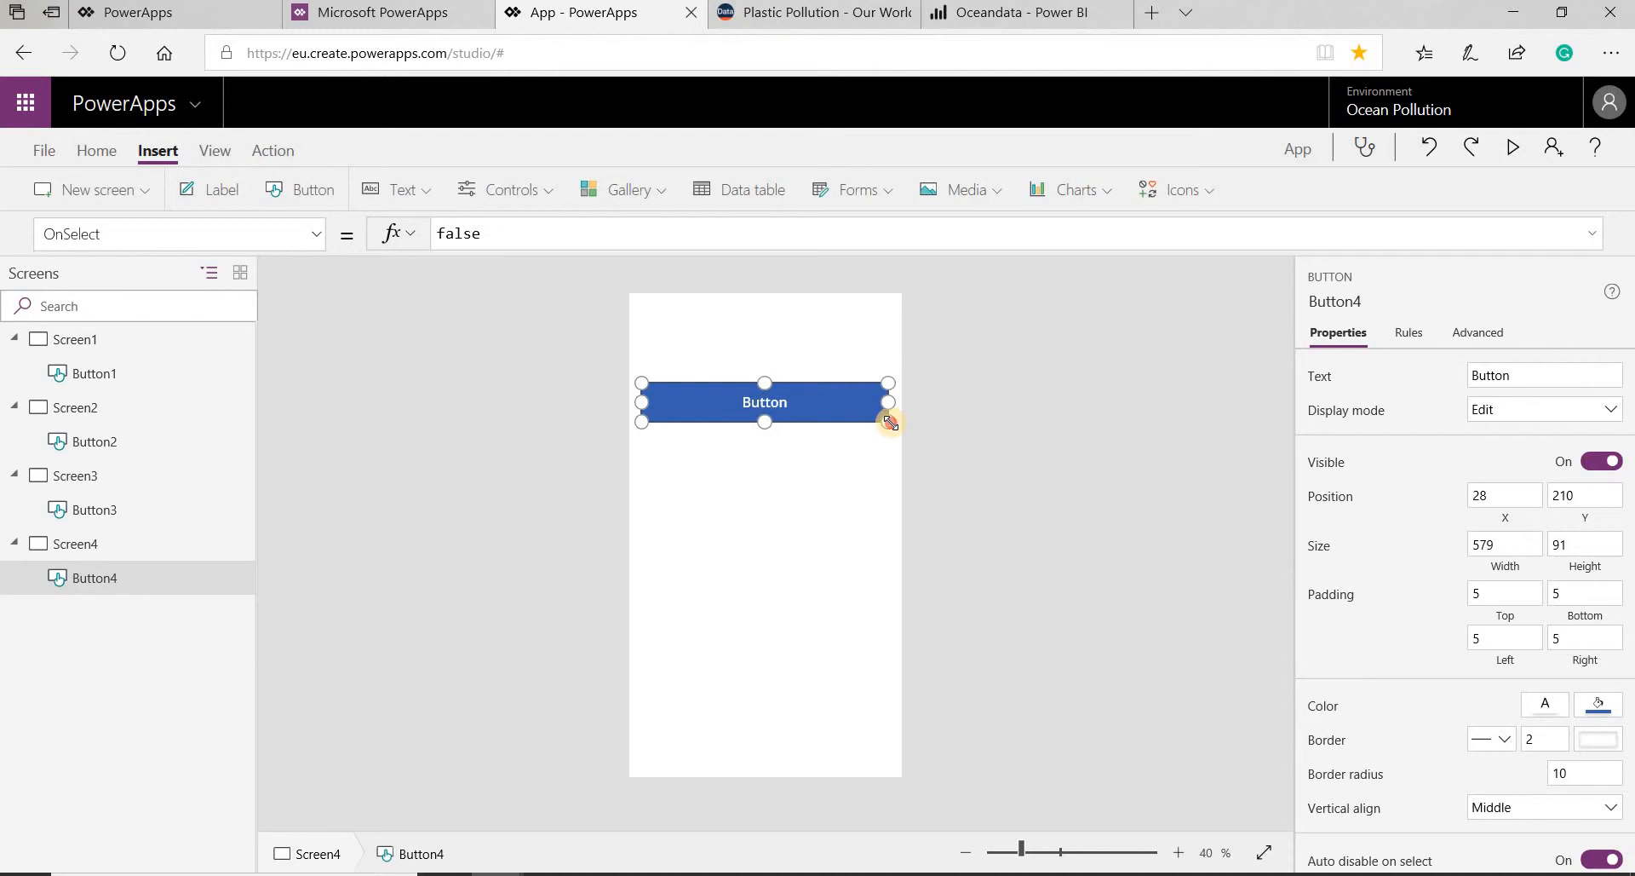
{"action": "left_click_drag", "start_coordinate": [890, 422], "coordinate": [893, 423]}
{"action": "left_click", "coordinate": [790, 443]}
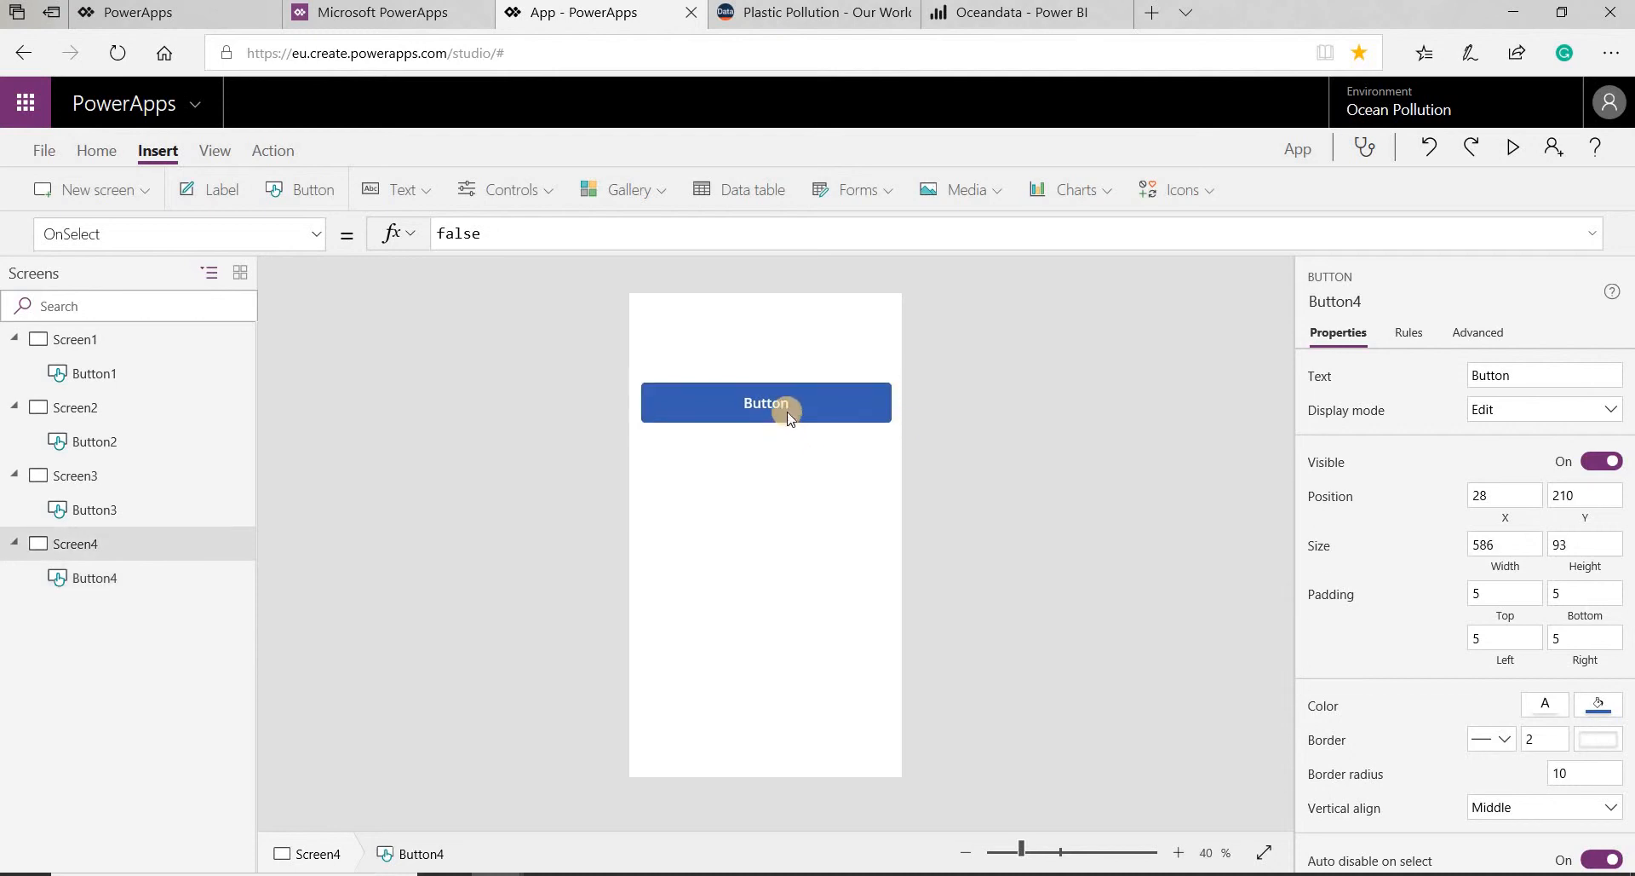
{"action": "left_click", "coordinate": [787, 402]}
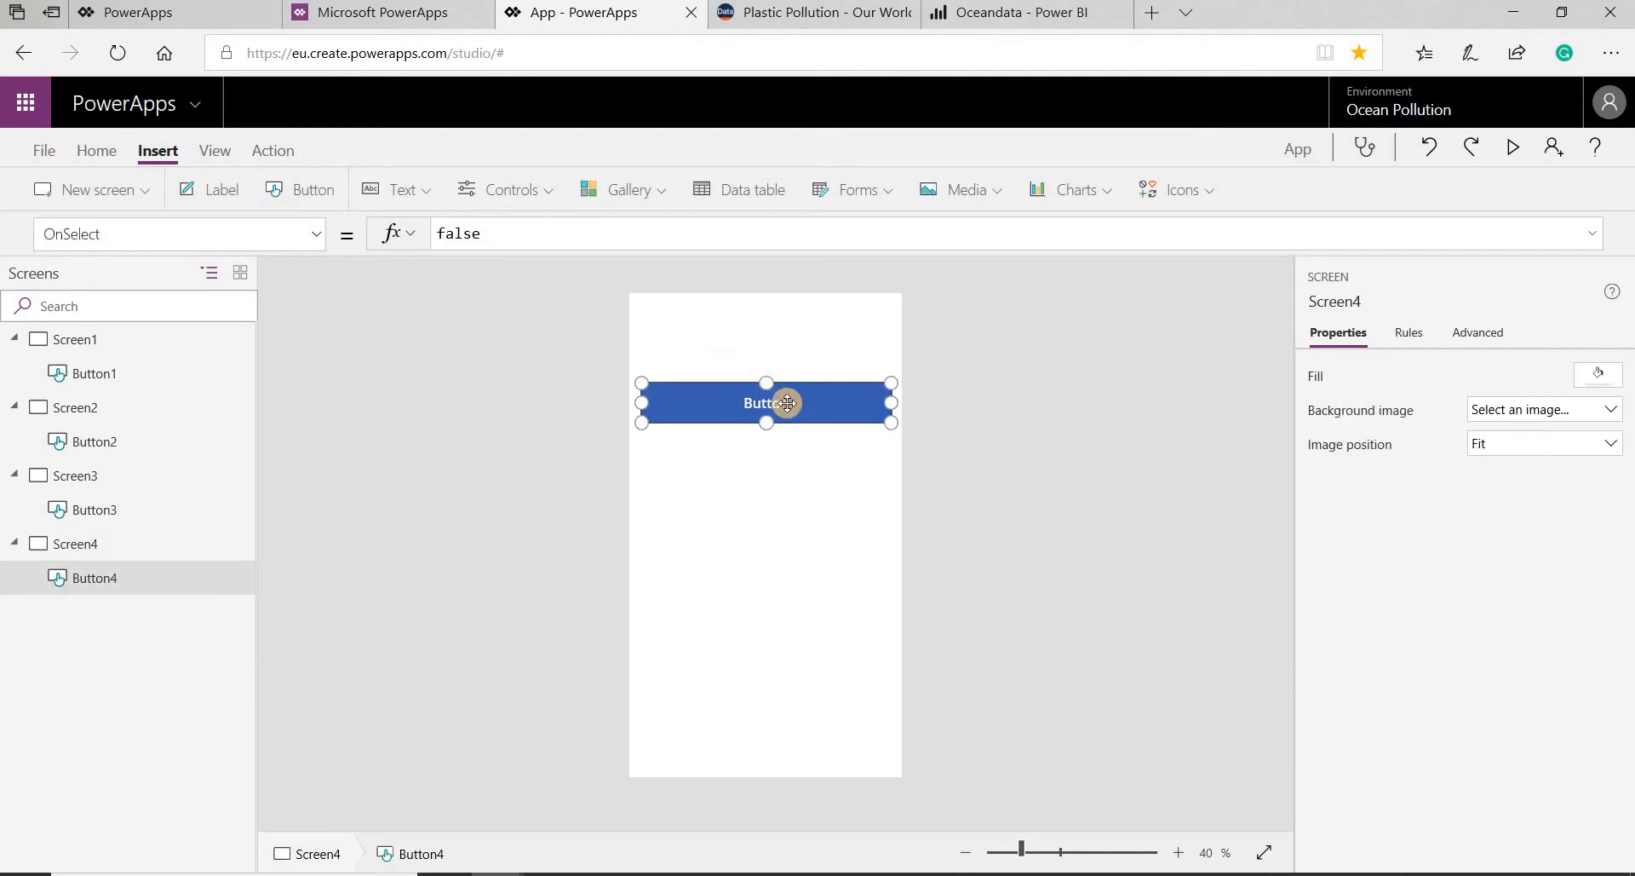
- Set the text of Button1 to "Name" and the text of Button2 to "Mismanaged waste"
{"action": "left_click", "coordinate": [106, 372]}
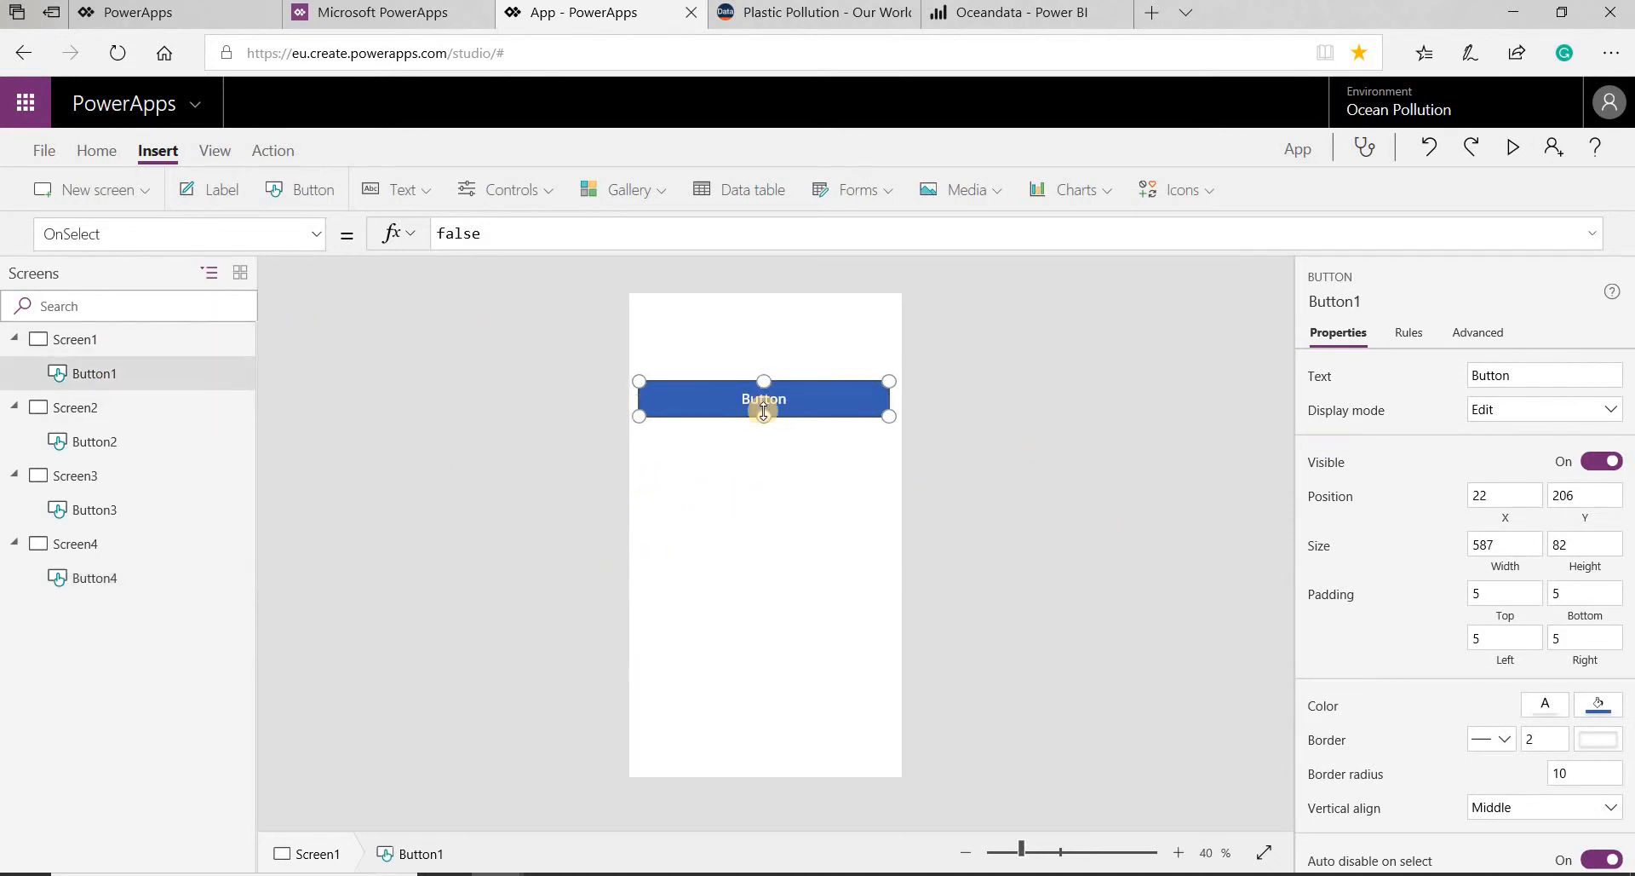
{"action": "left_click", "coordinate": [1515, 375]}
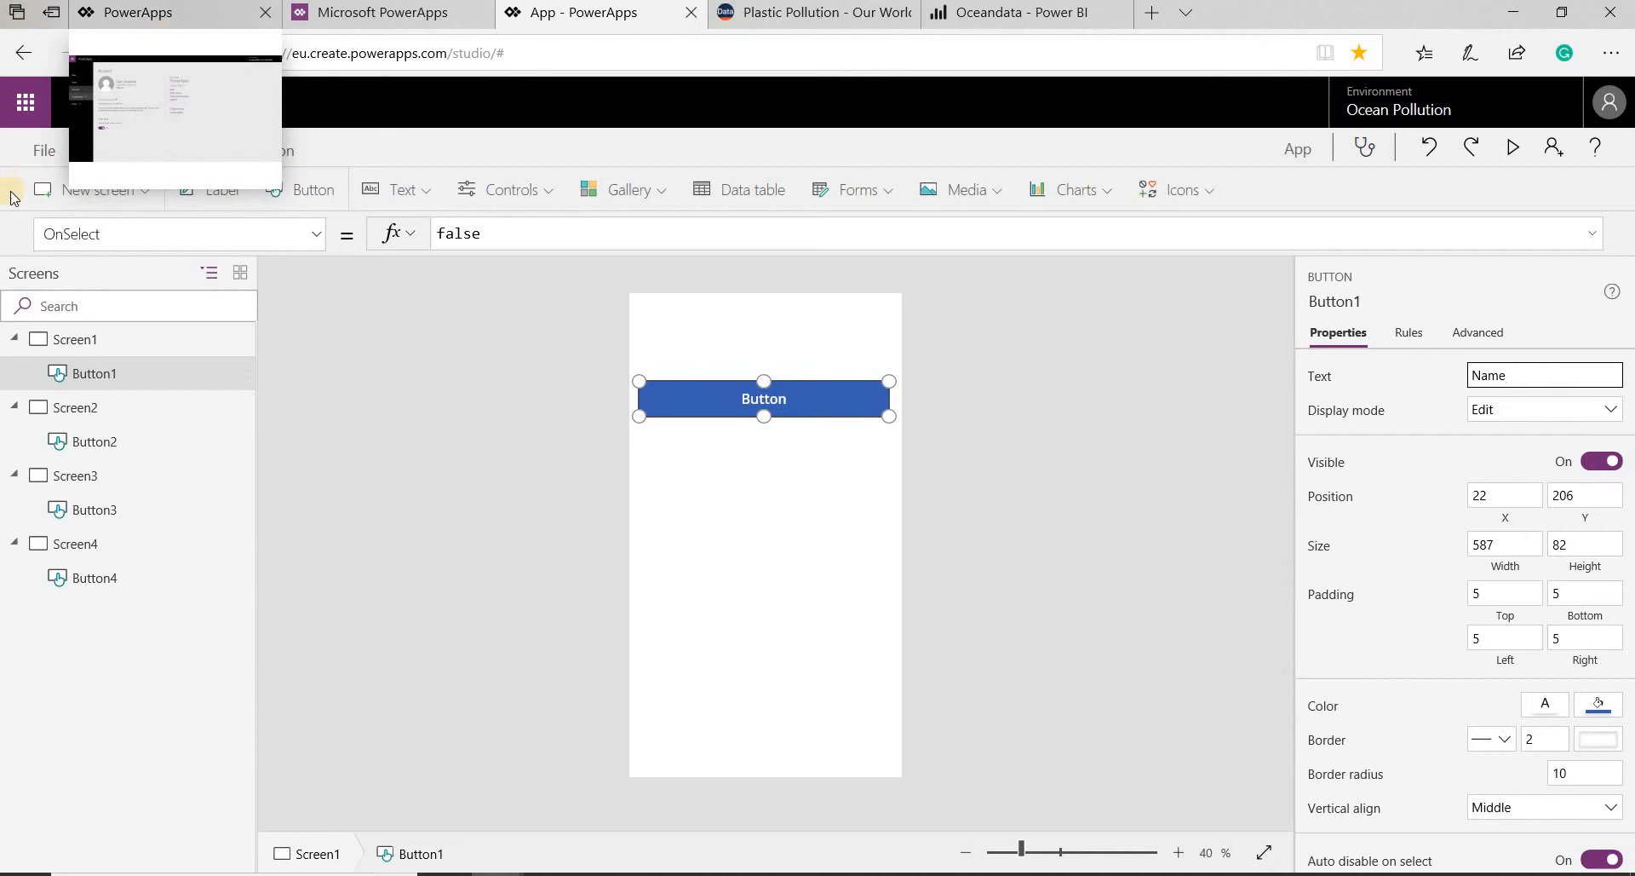
{"action": "left_click", "coordinate": [80, 439]}
{"action": "left_click", "coordinate": [1519, 376]}
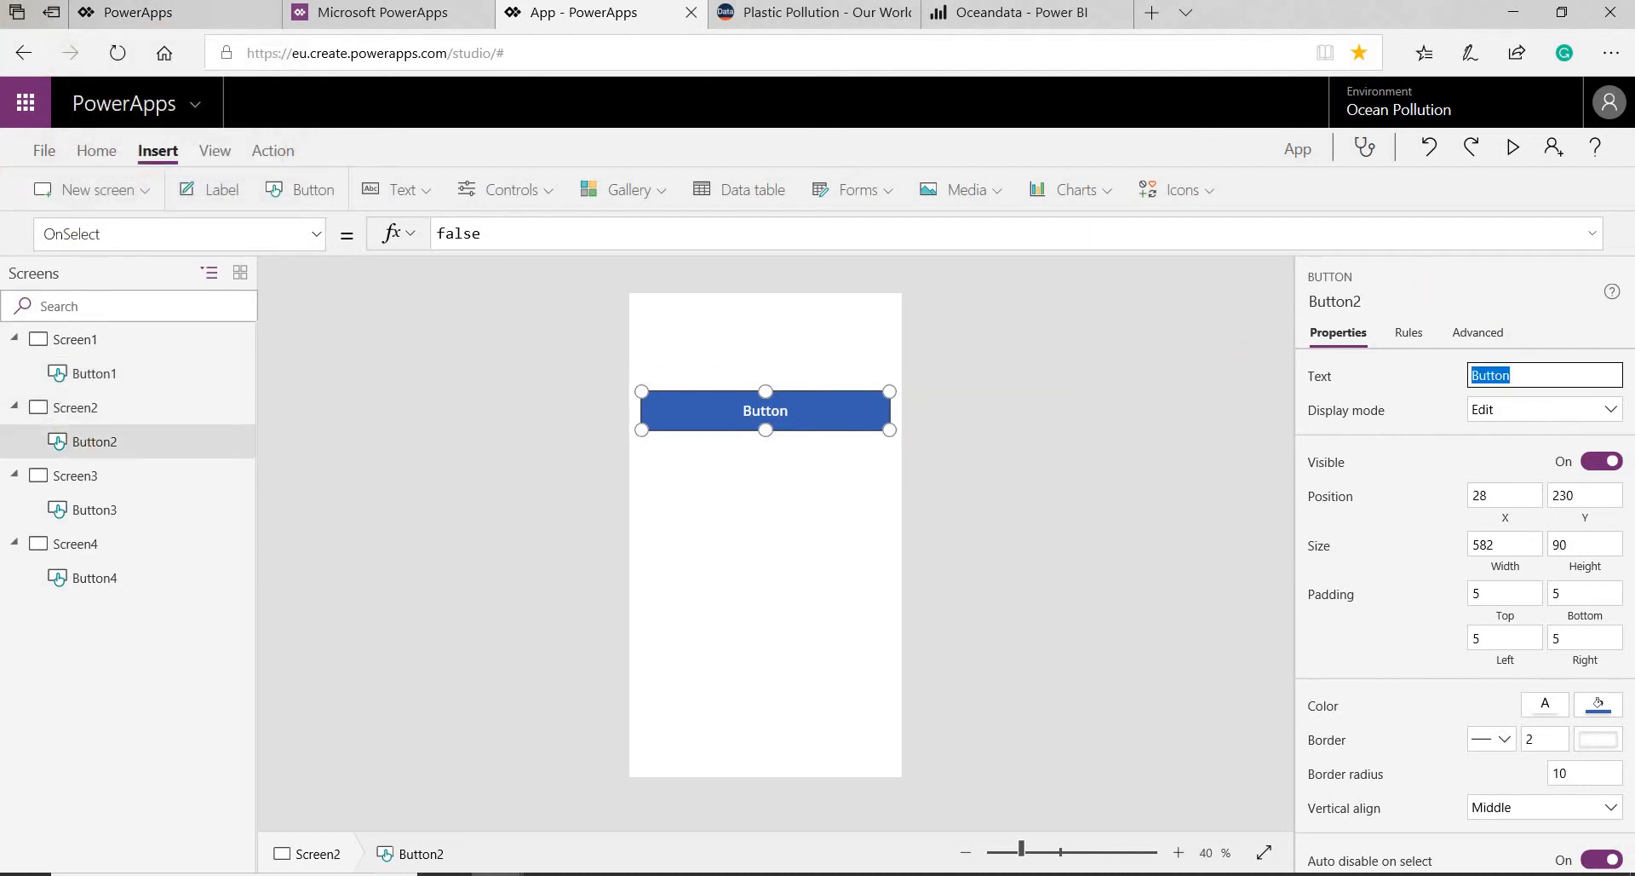
{"action": "type", "text": "<"}
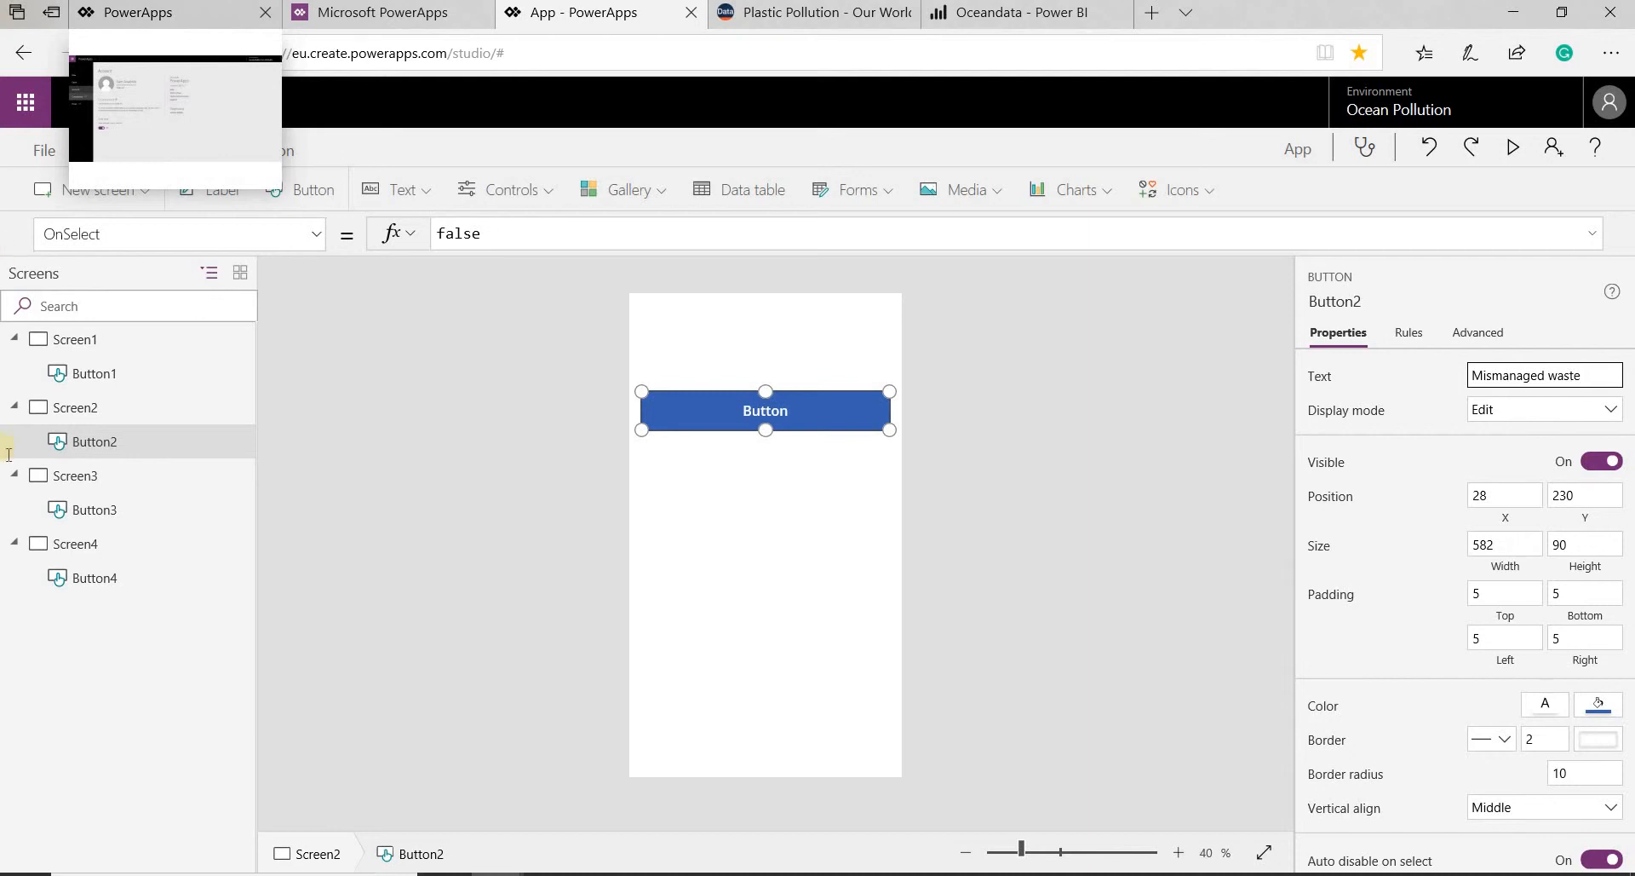
- Set the text of Button3 on Screen3 to "Littered waste"
{"action": "left_click", "coordinate": [78, 509]}
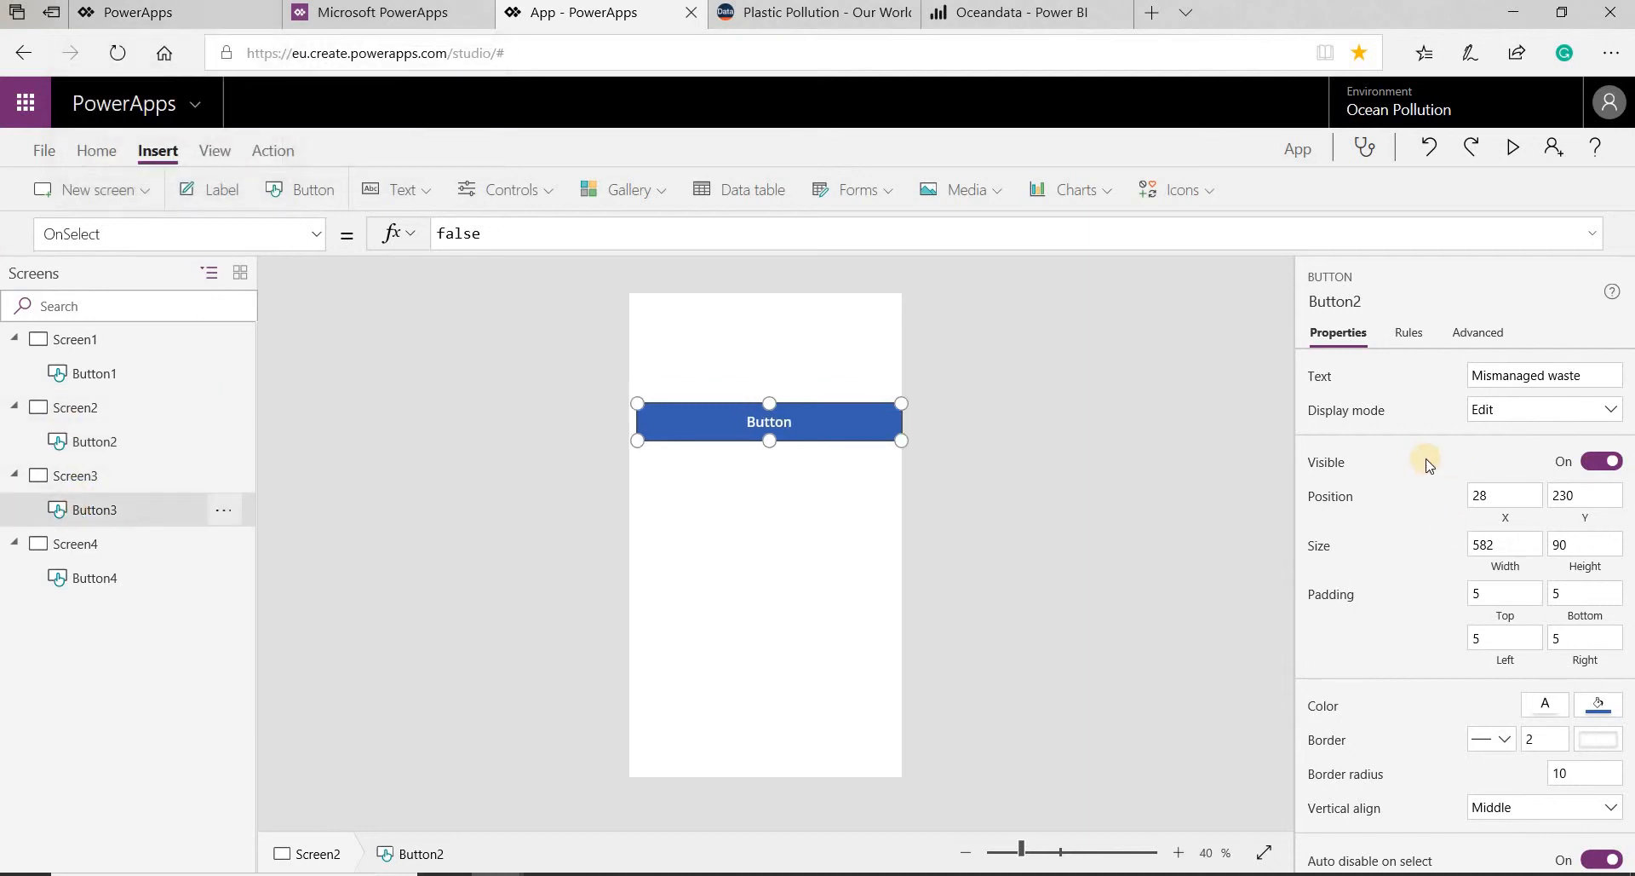
{"action": "double_click", "coordinate": [1506, 376]}
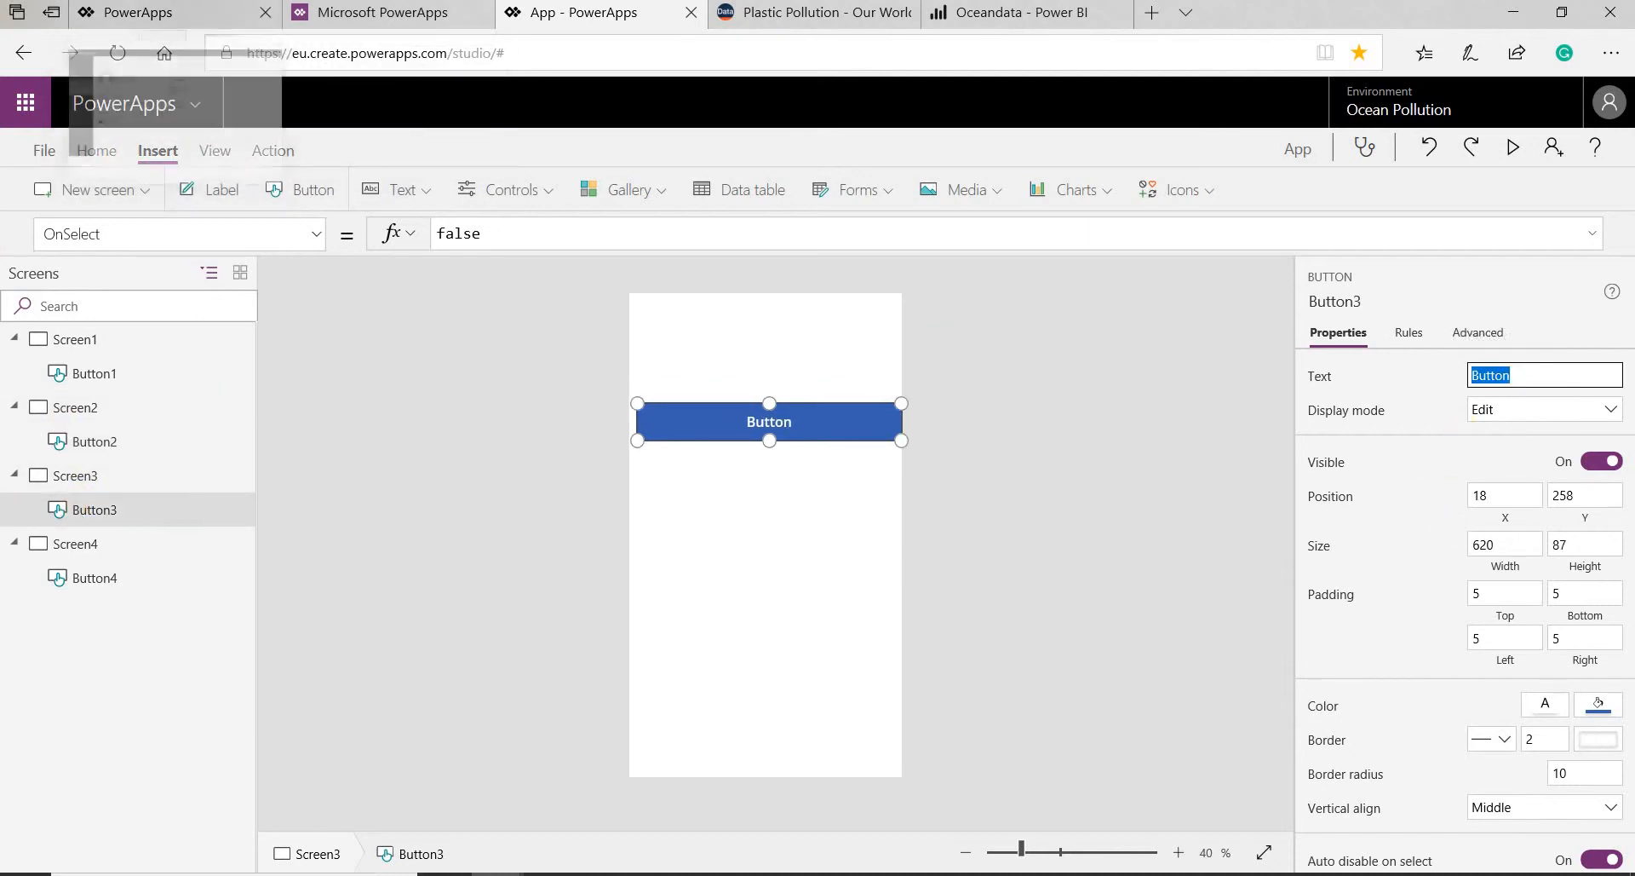
{"action": "type", "text": "Littered was"}
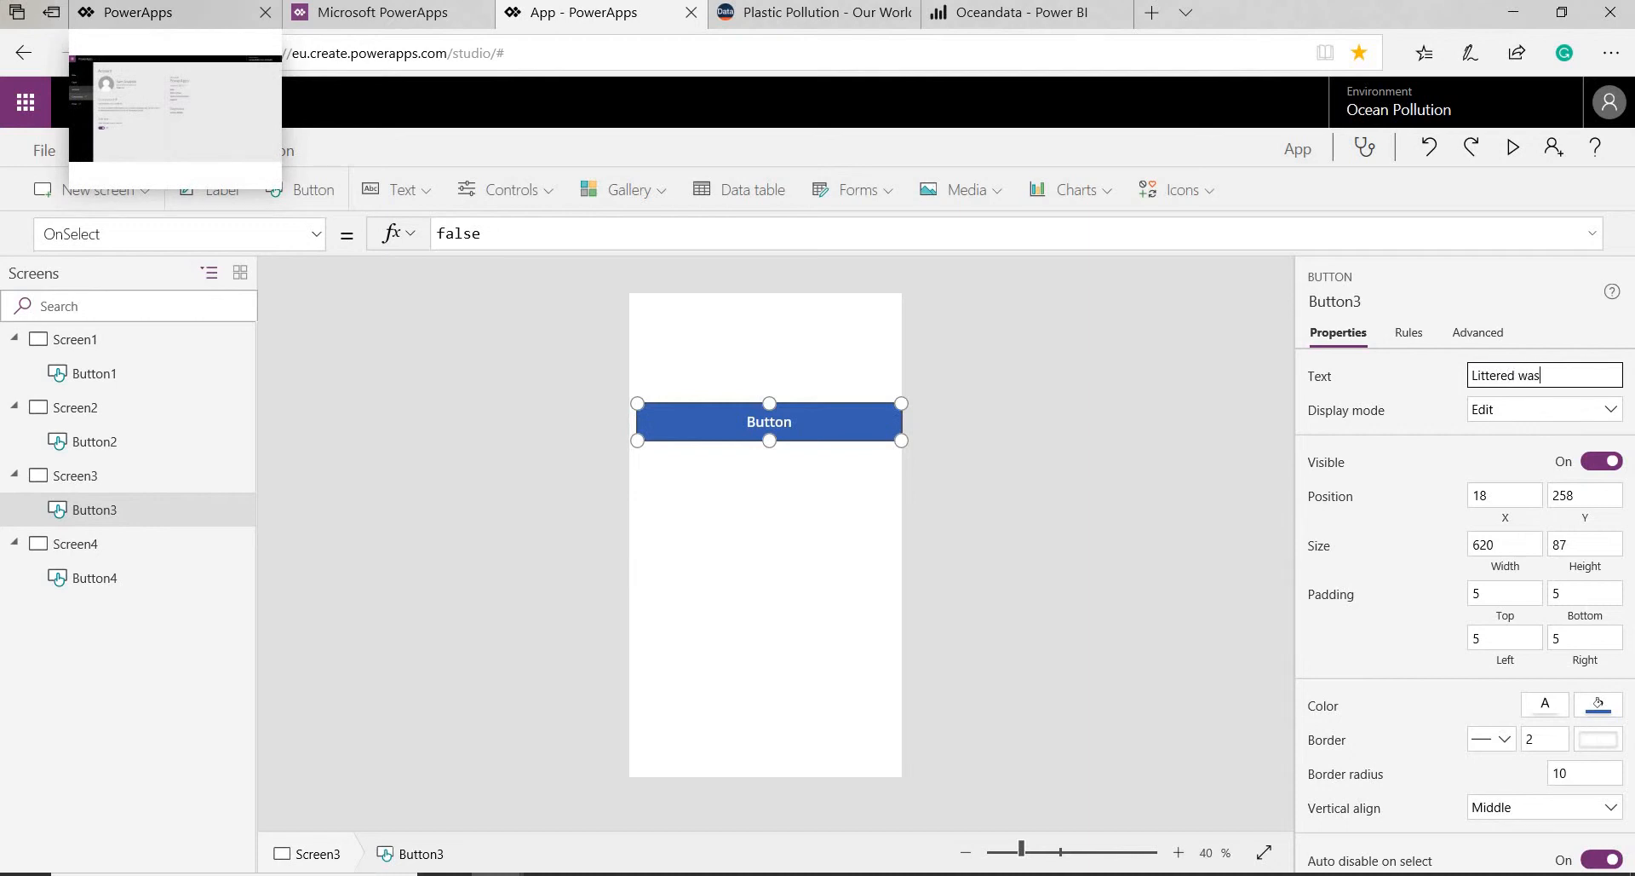
{"action": "type", "text": "te"}
- Set the text of Button4 on Screen4 to "Inadequately disposed"
{"action": "left_click", "coordinate": [89, 578]}
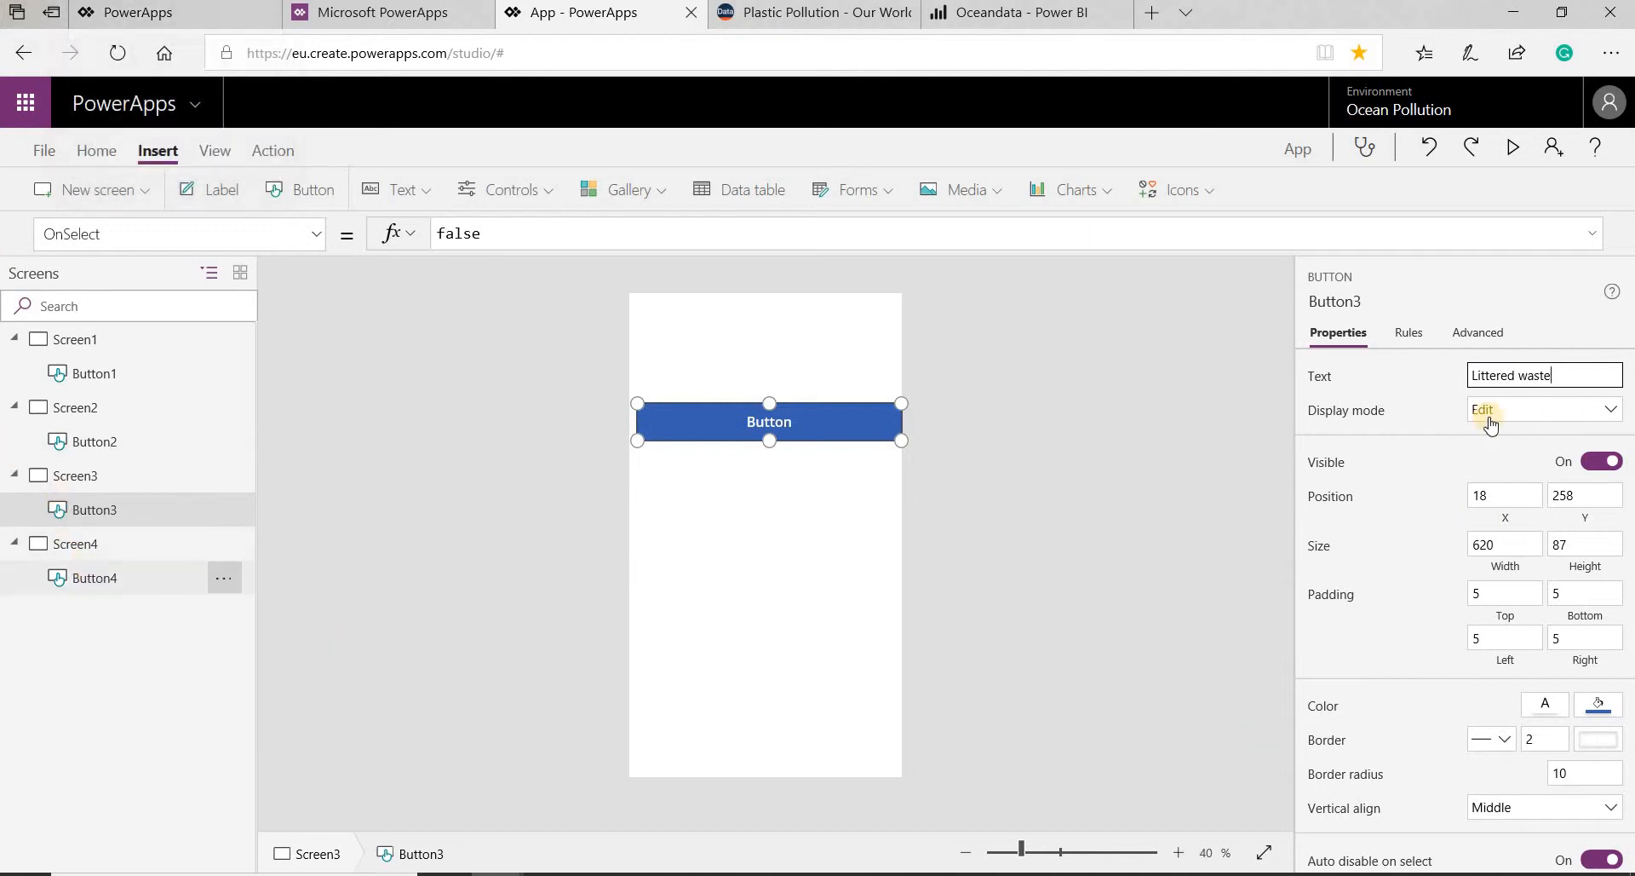
{"action": "double_click", "coordinate": [1513, 377]}
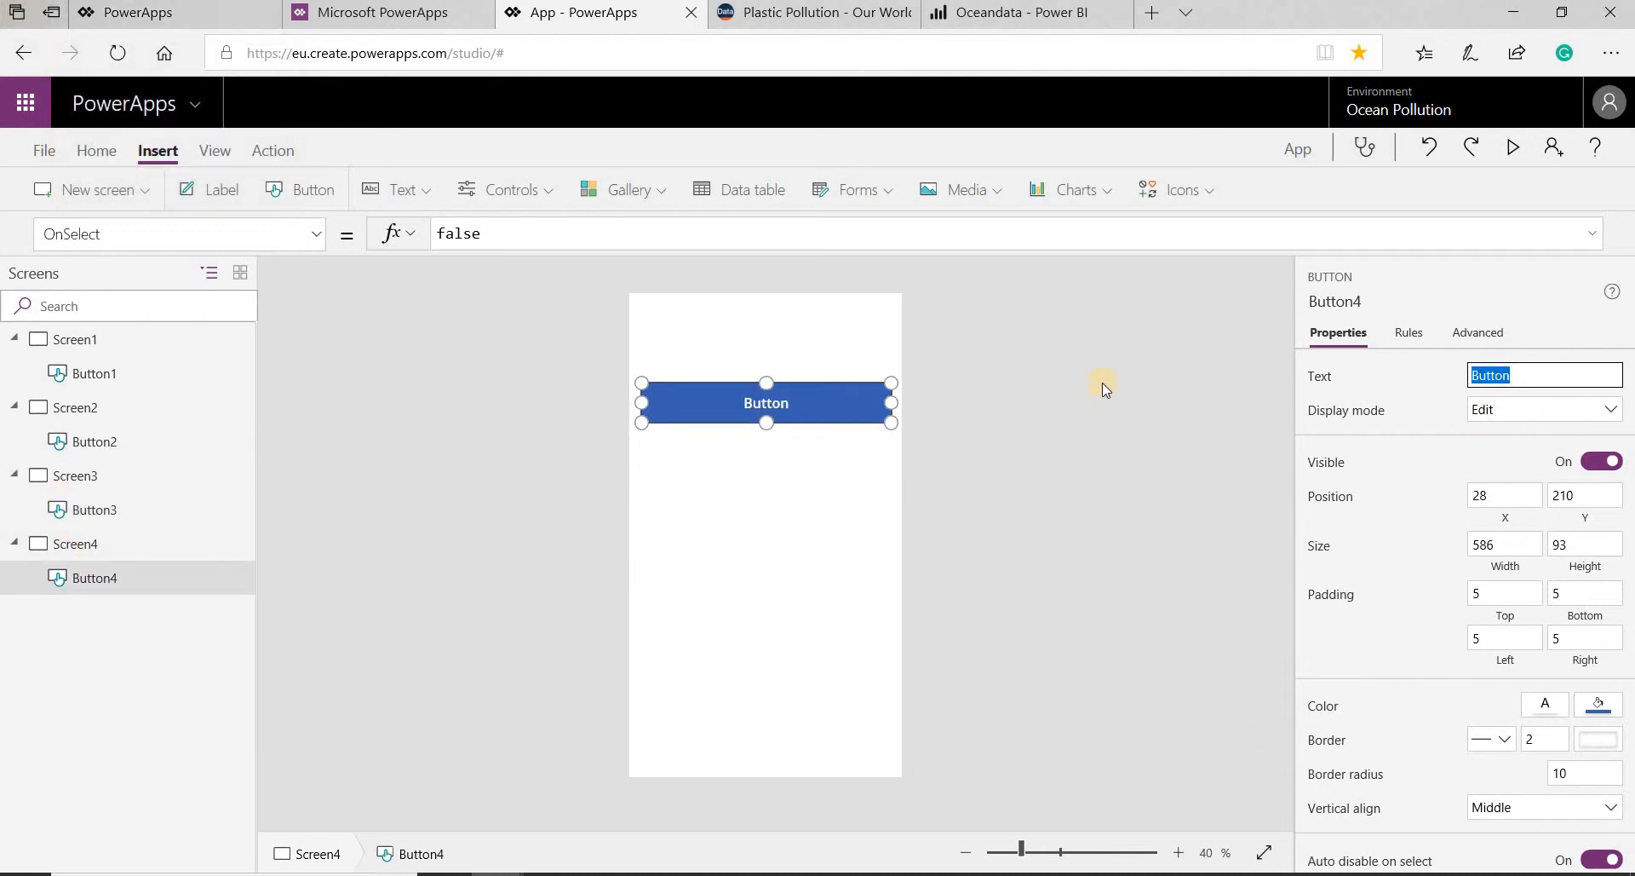
{"action": "type", "text": "In"}
{"action": "type", "text": "adequately disposed"}
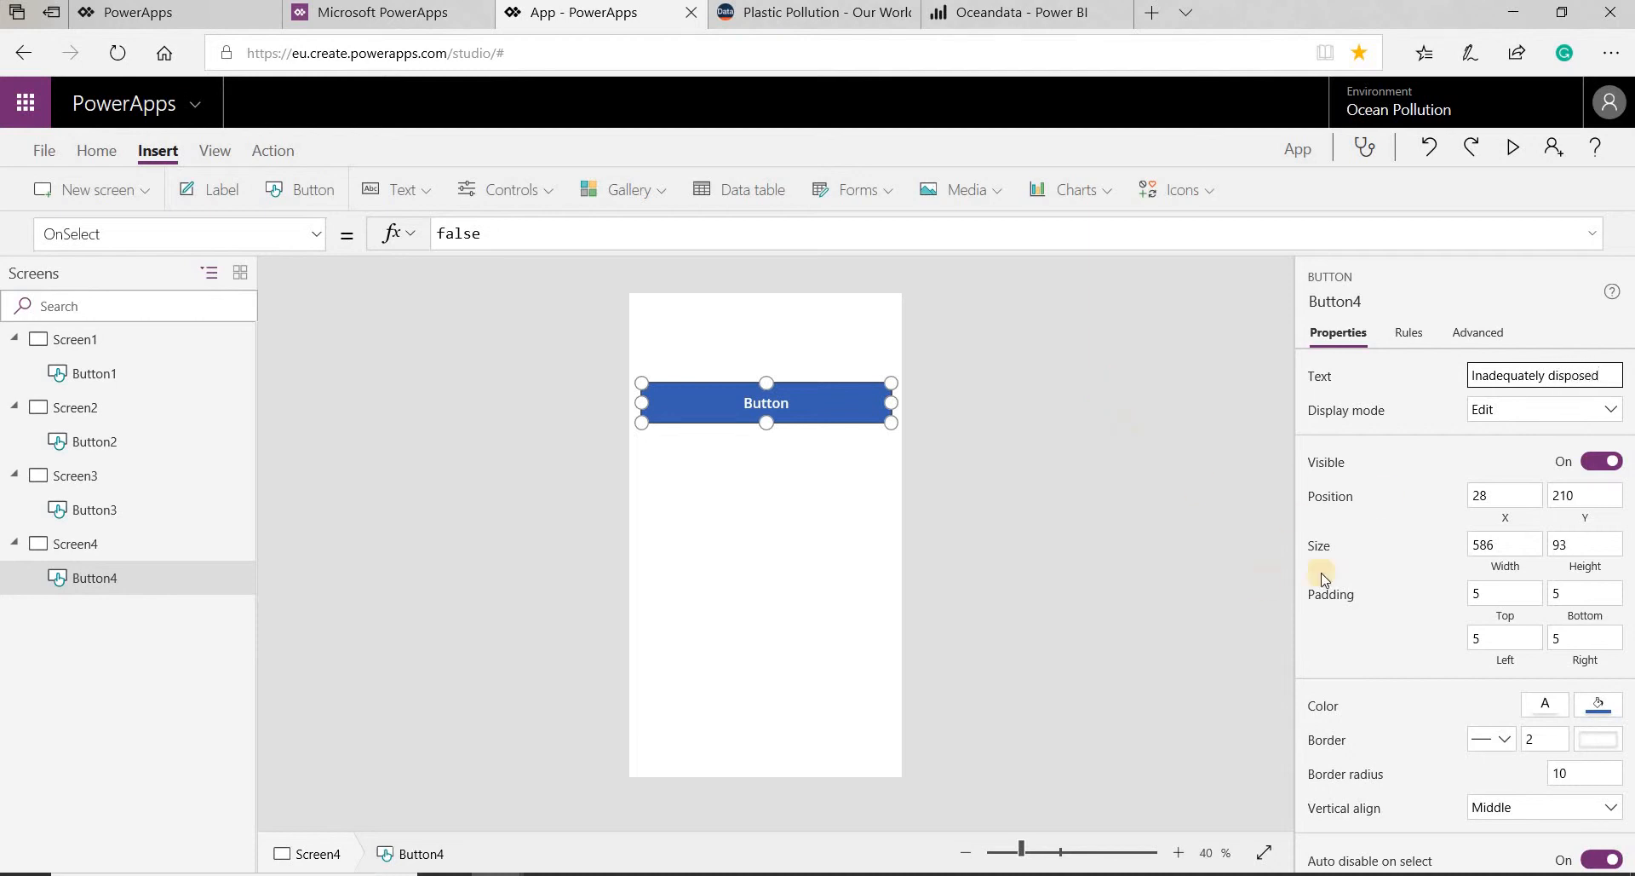
{"action": "left_click", "coordinate": [1106, 474]}
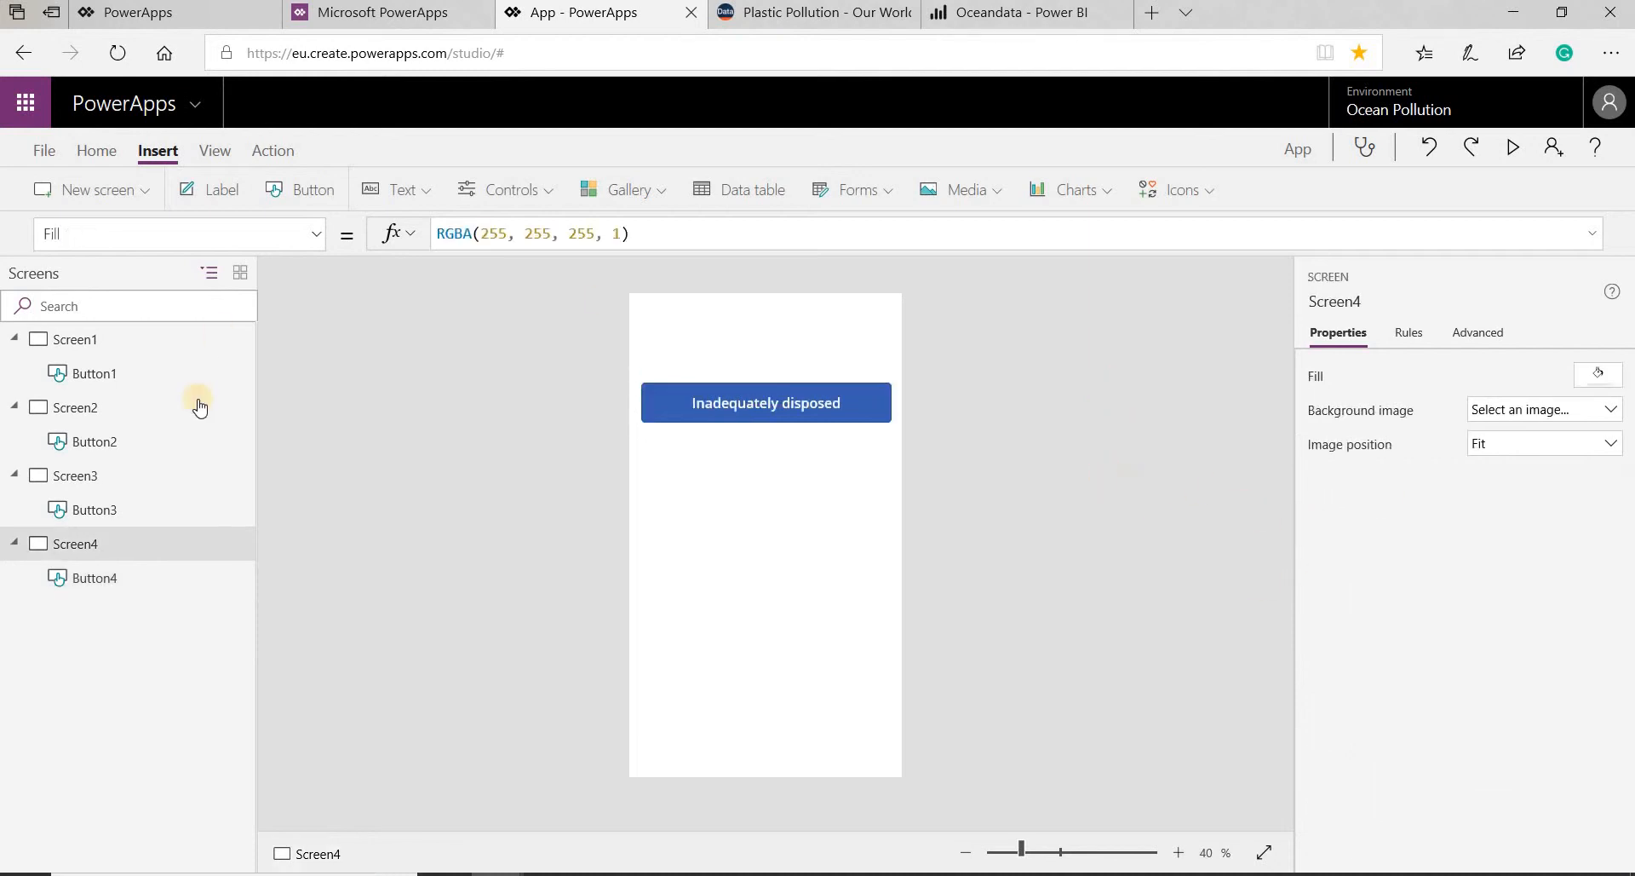
- Fill Screen1's background with the light grey theme color RGBA(230, 230, 230, 1)
{"action": "left_click", "coordinate": [153, 373]}
{"action": "left_click", "coordinate": [810, 577]}
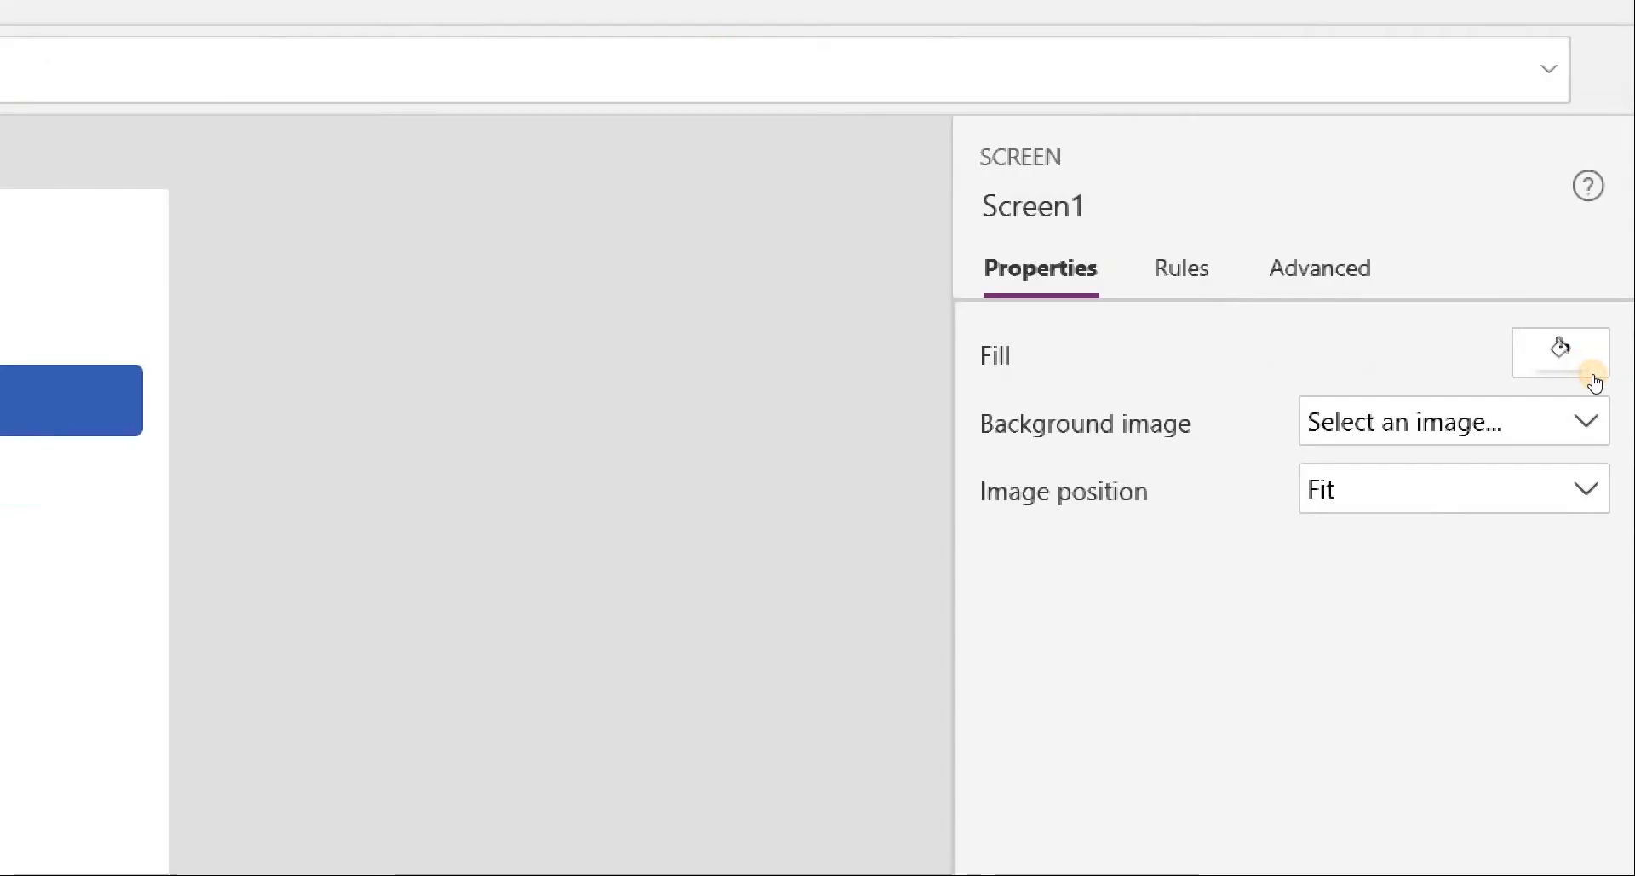
{"action": "left_click", "coordinate": [1595, 384]}
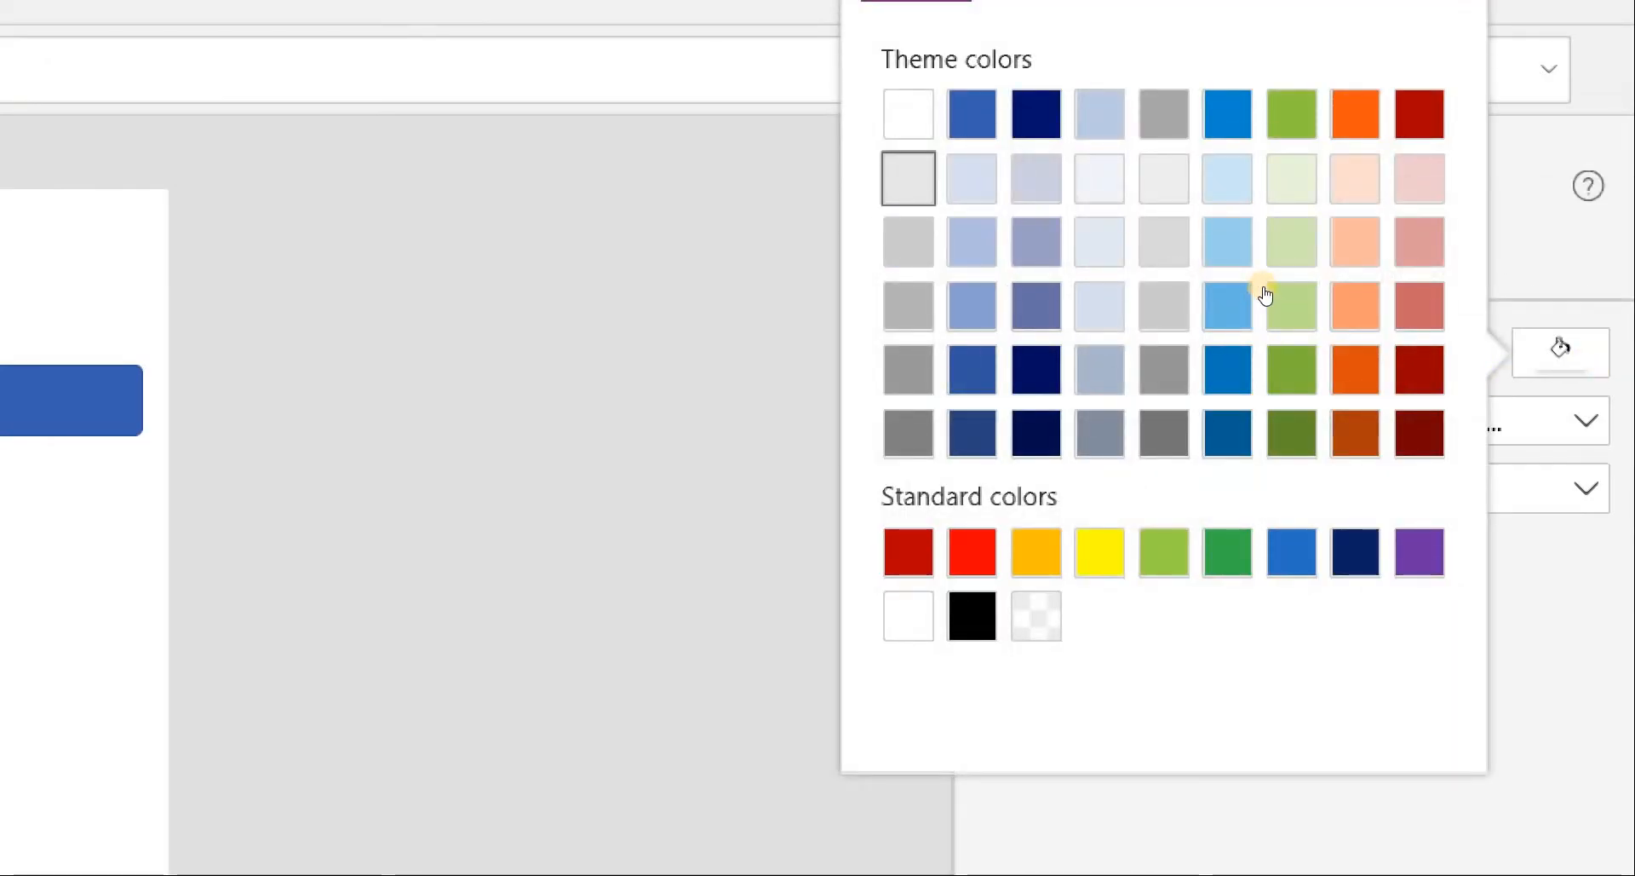
{"action": "key", "text": "Return"}
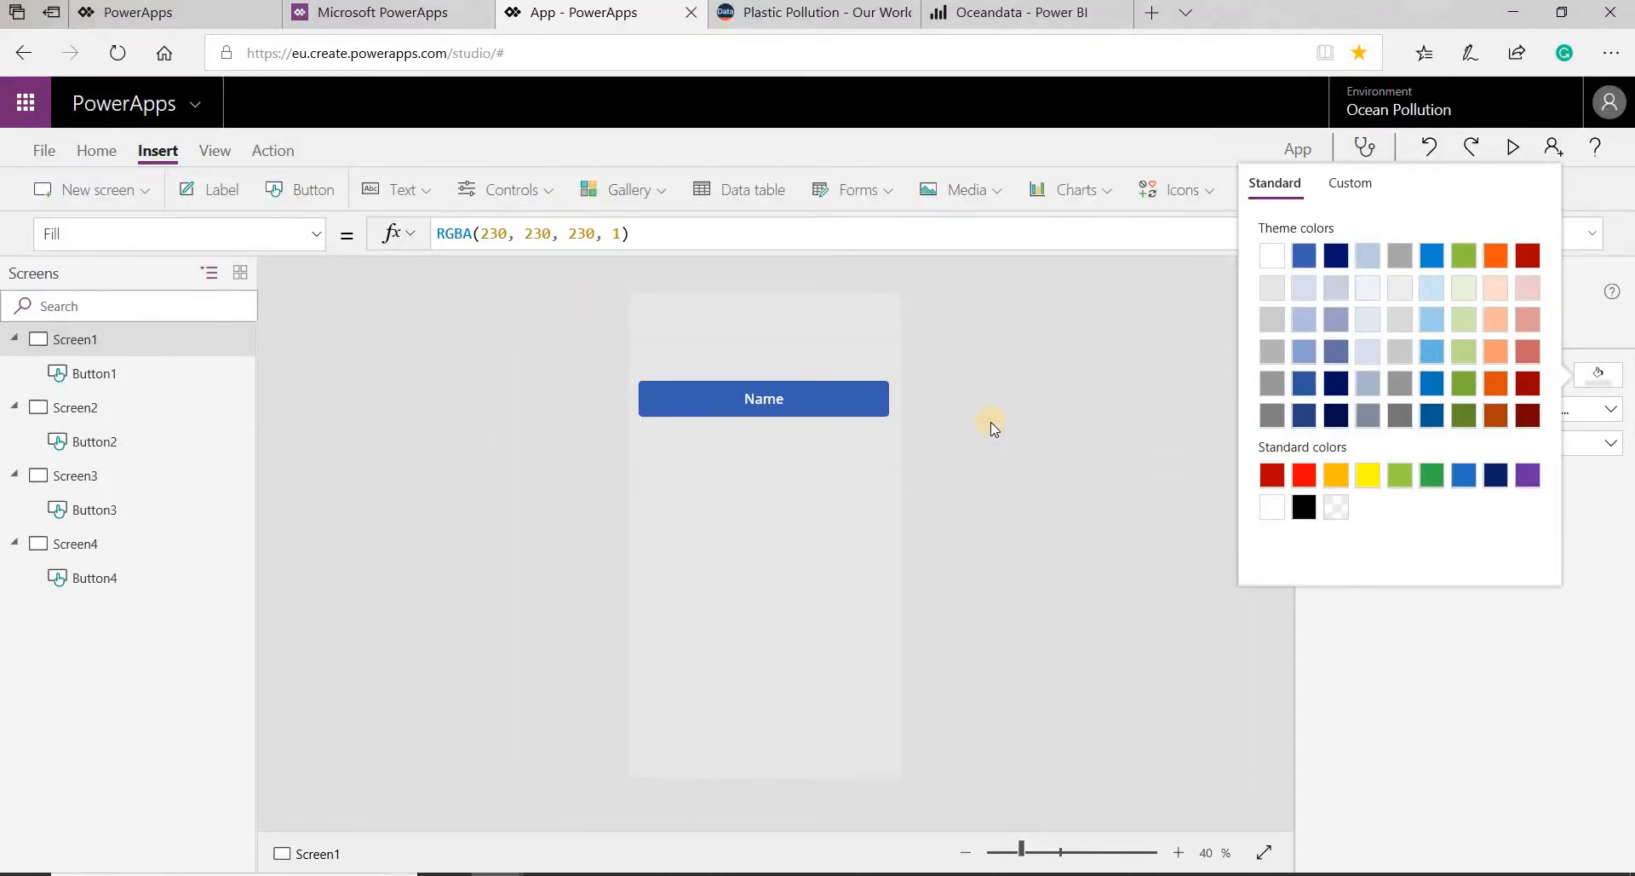
- Fill Screen2's background with the pale lavender-blue theme color RGBA(215, 223, 240, 1)
{"action": "left_click", "coordinate": [90, 407]}
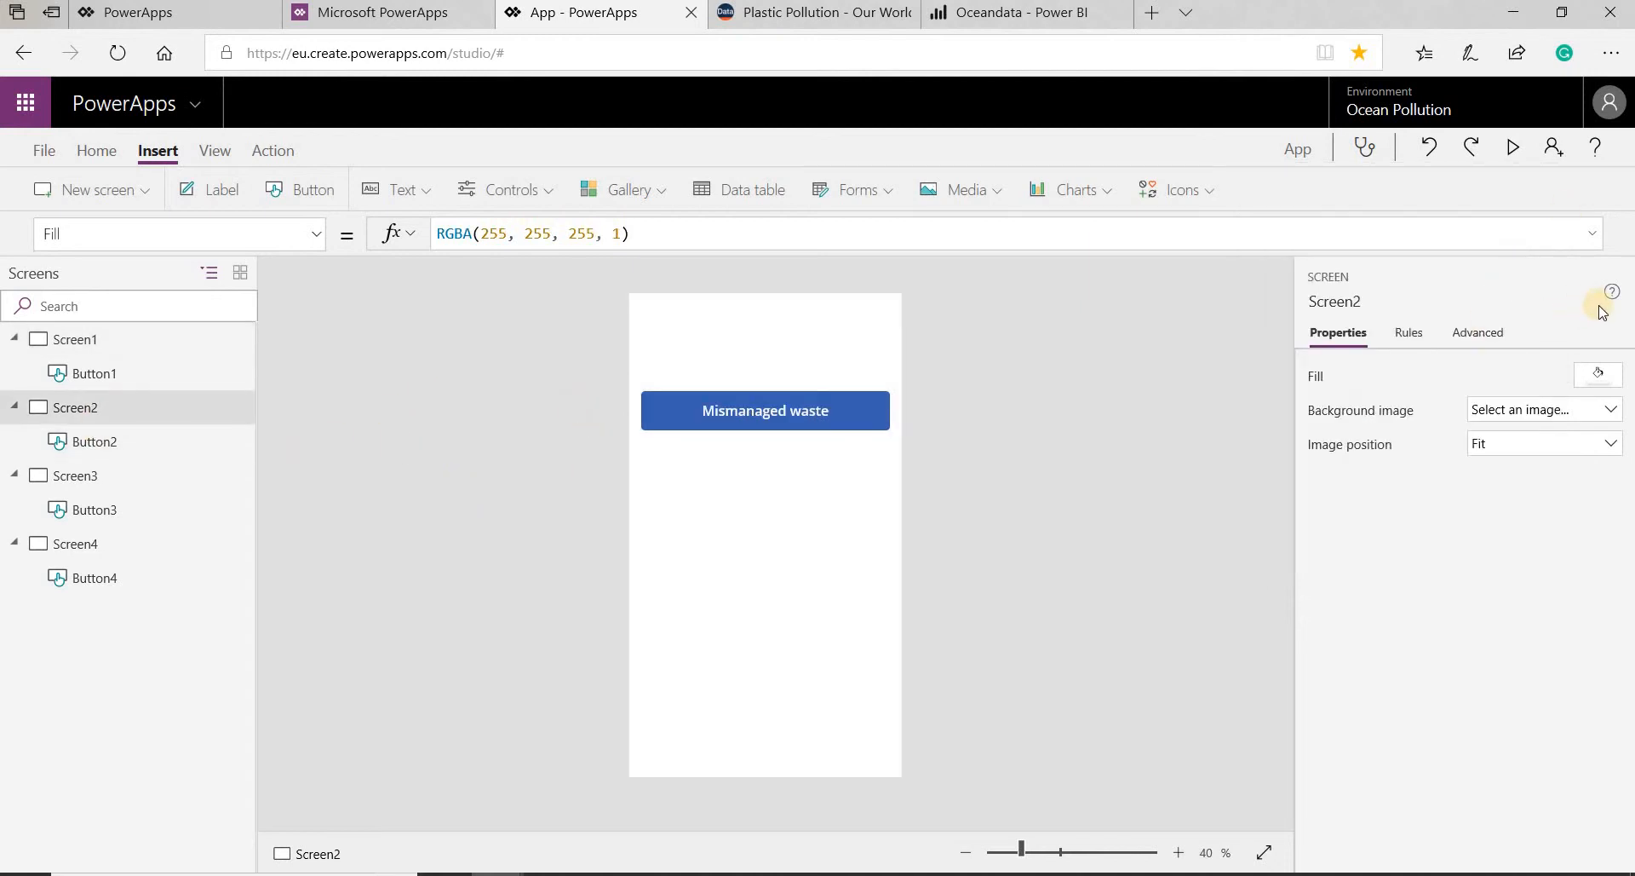
{"action": "left_click", "coordinate": [1597, 375]}
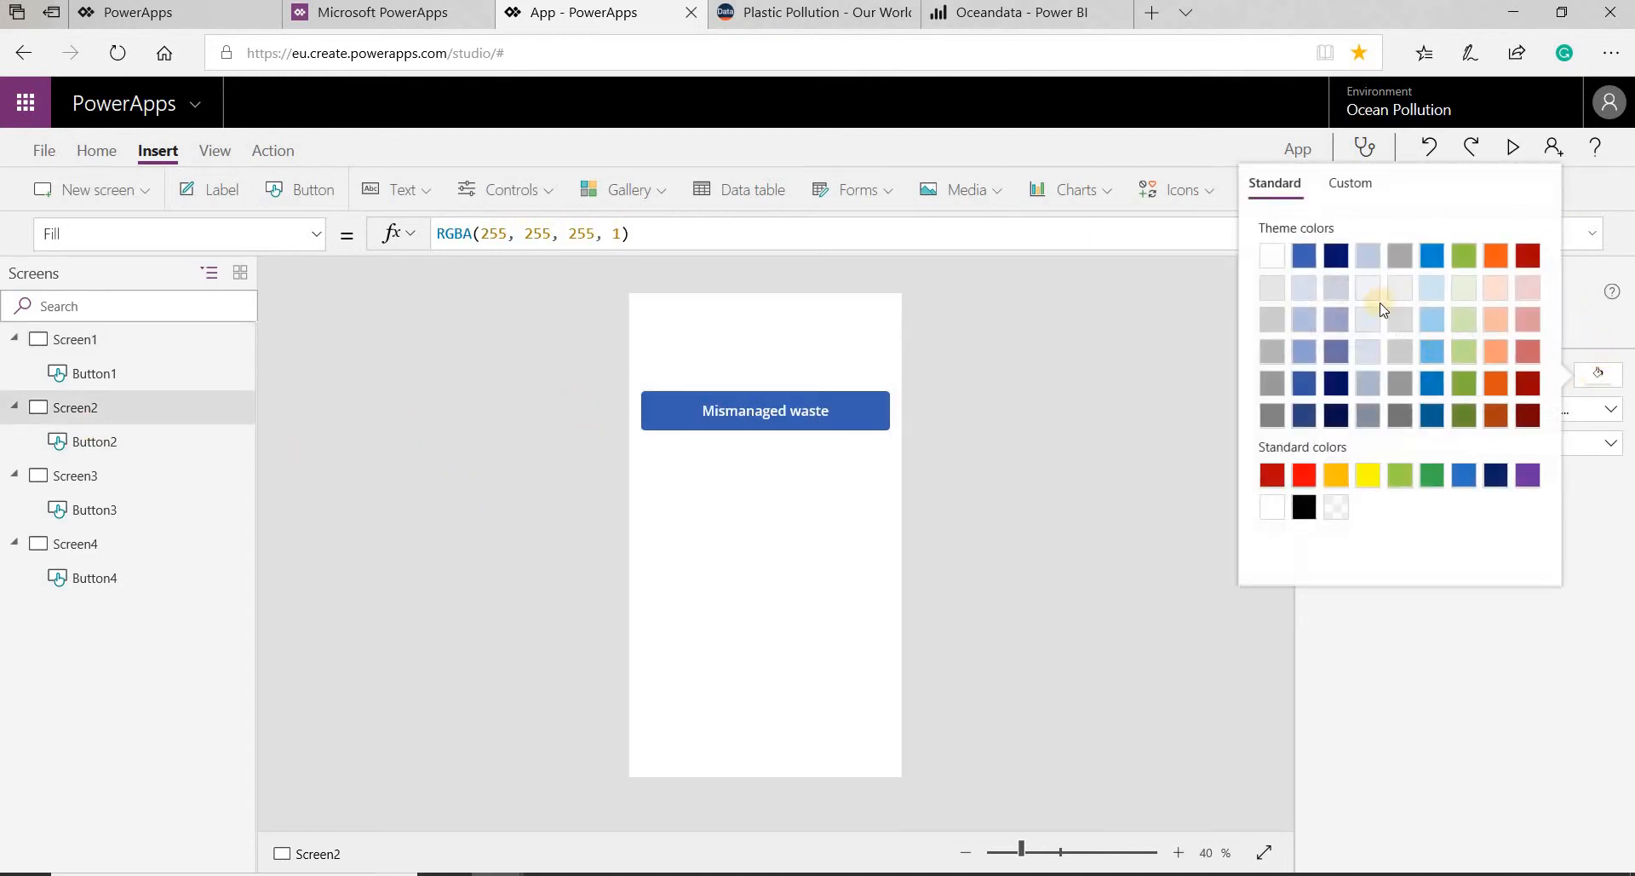
{"action": "left_click", "coordinate": [1308, 289]}
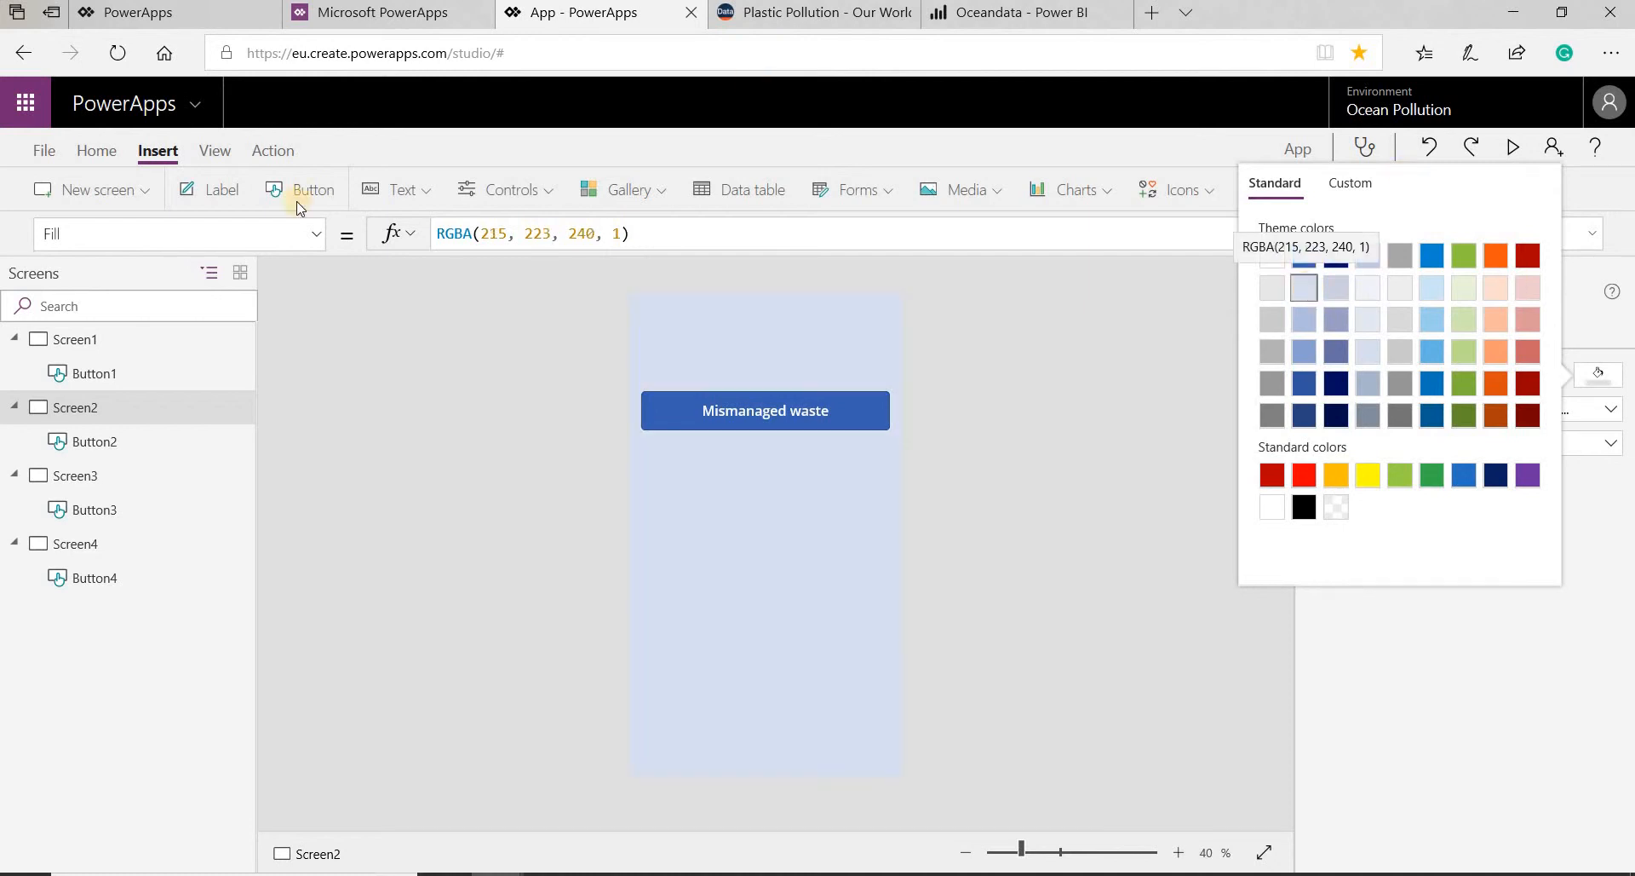
- Fill Screen3's background with the light blue theme color RGBA(204, 231, 246, 1)
{"action": "left_click", "coordinate": [119, 509]}
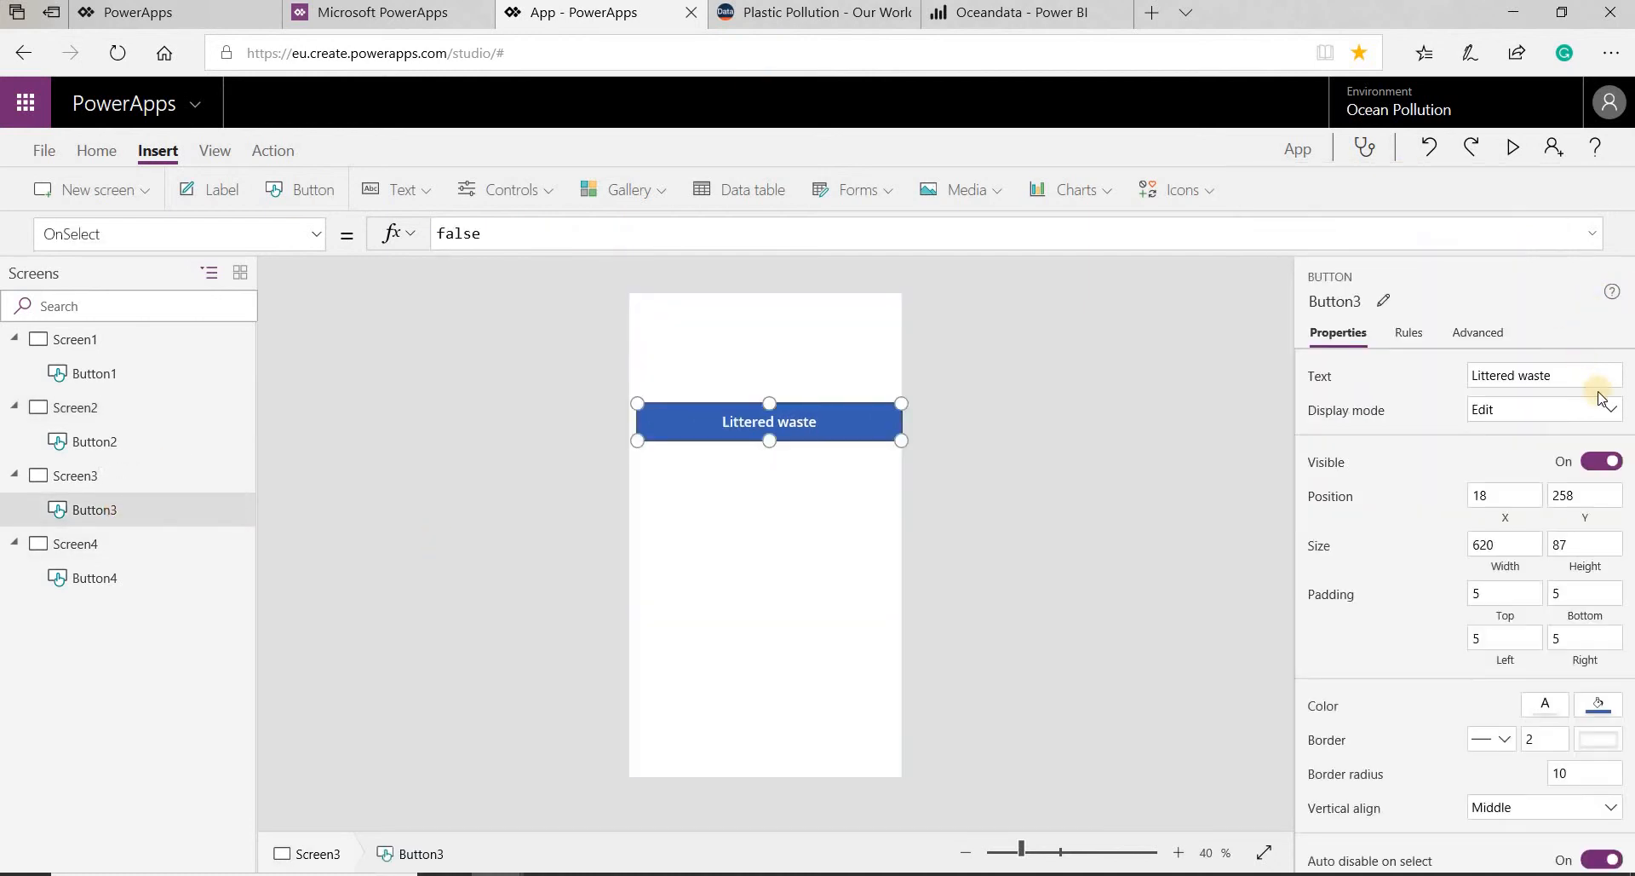
{"action": "left_click", "coordinate": [765, 317]}
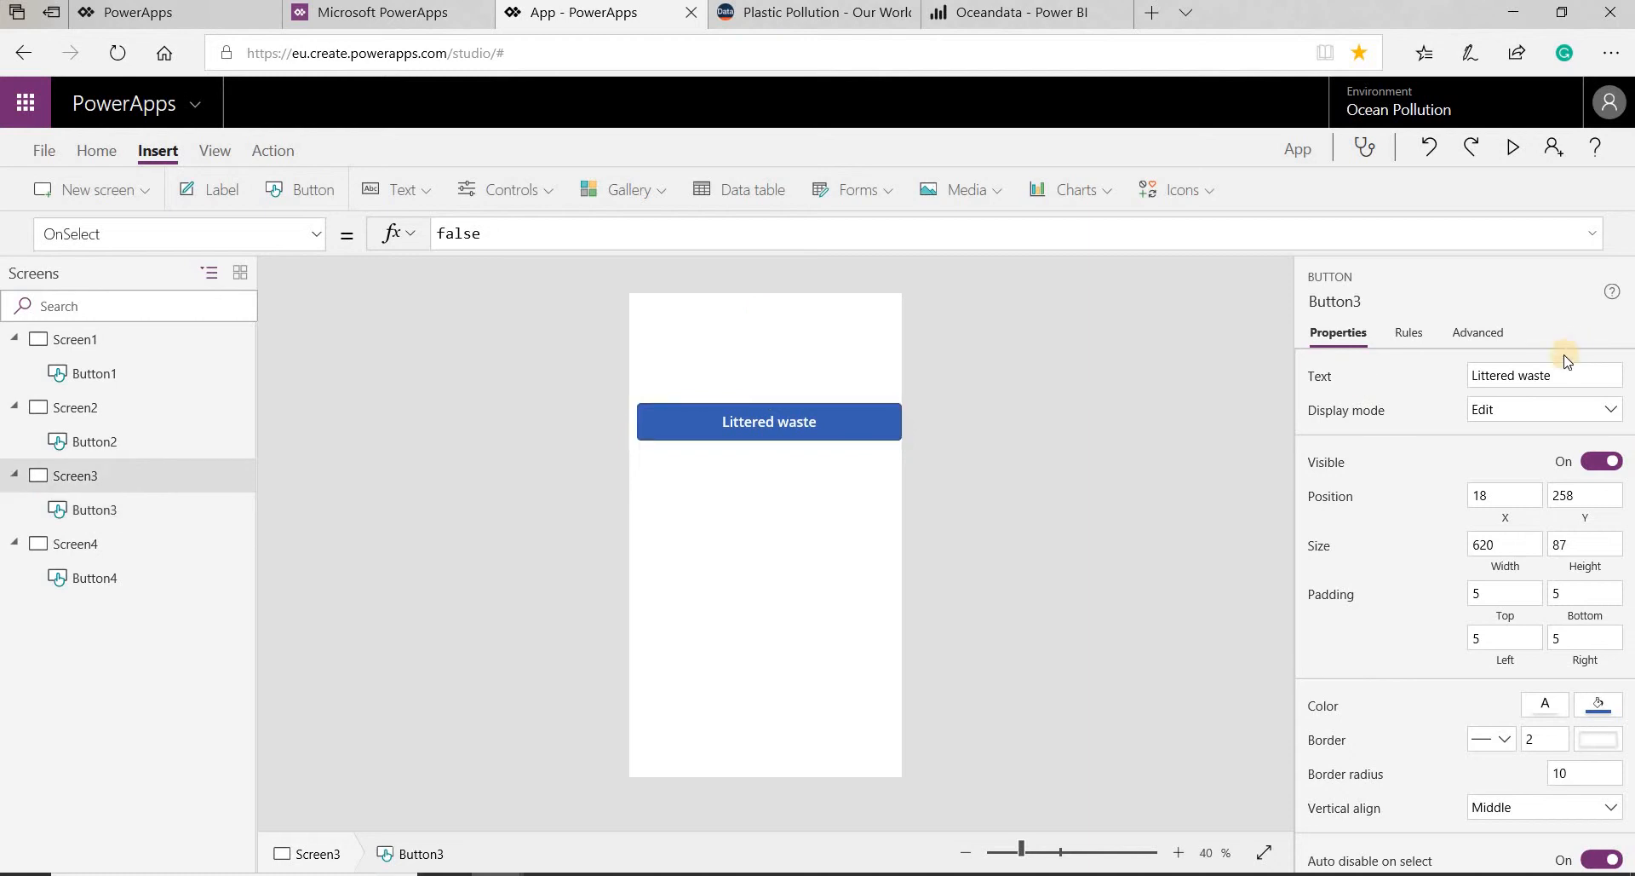
{"action": "left_click", "coordinate": [1617, 381]}
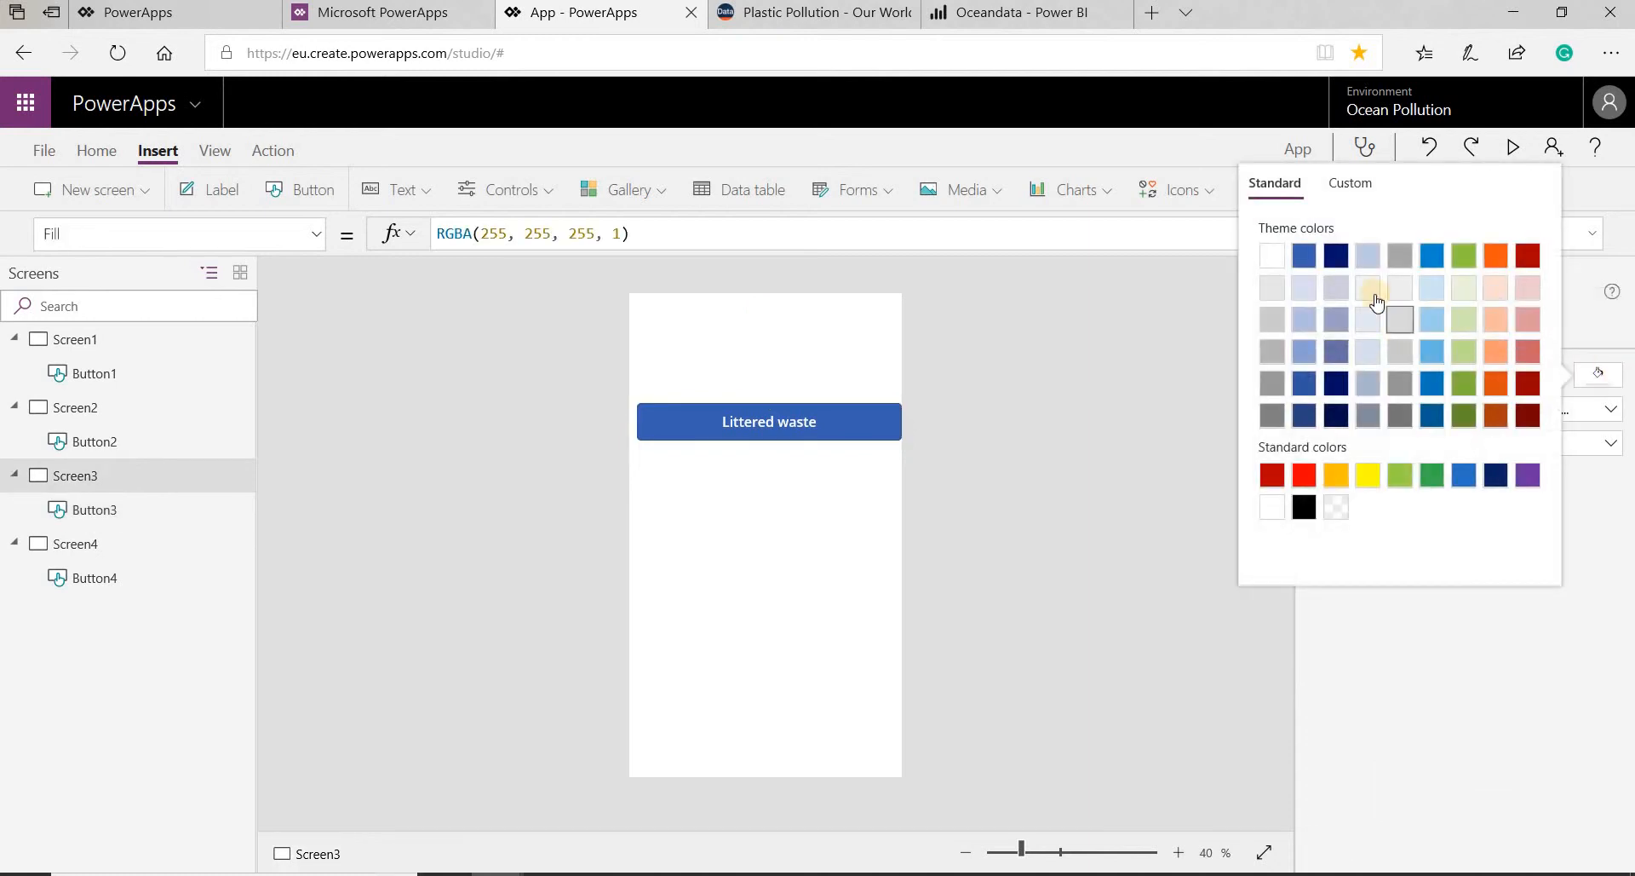
{"action": "left_click", "coordinate": [1432, 287]}
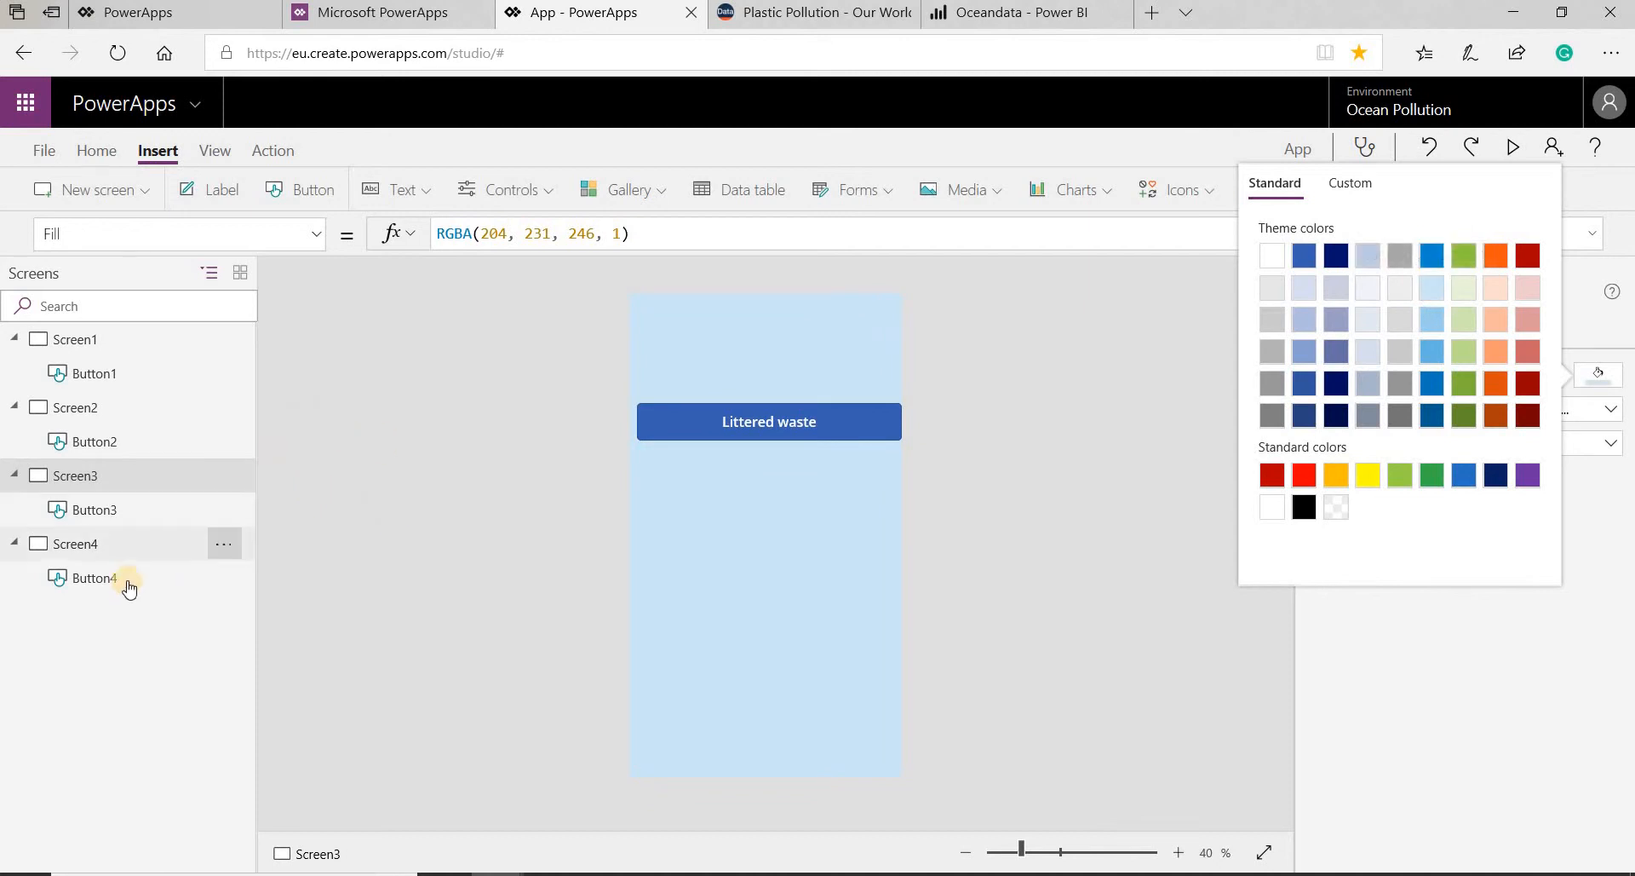
- Fill Screen4's background with the light orange theme color RGBA(253, 222, 207, 1)
{"action": "left_click", "coordinate": [1054, 447]}
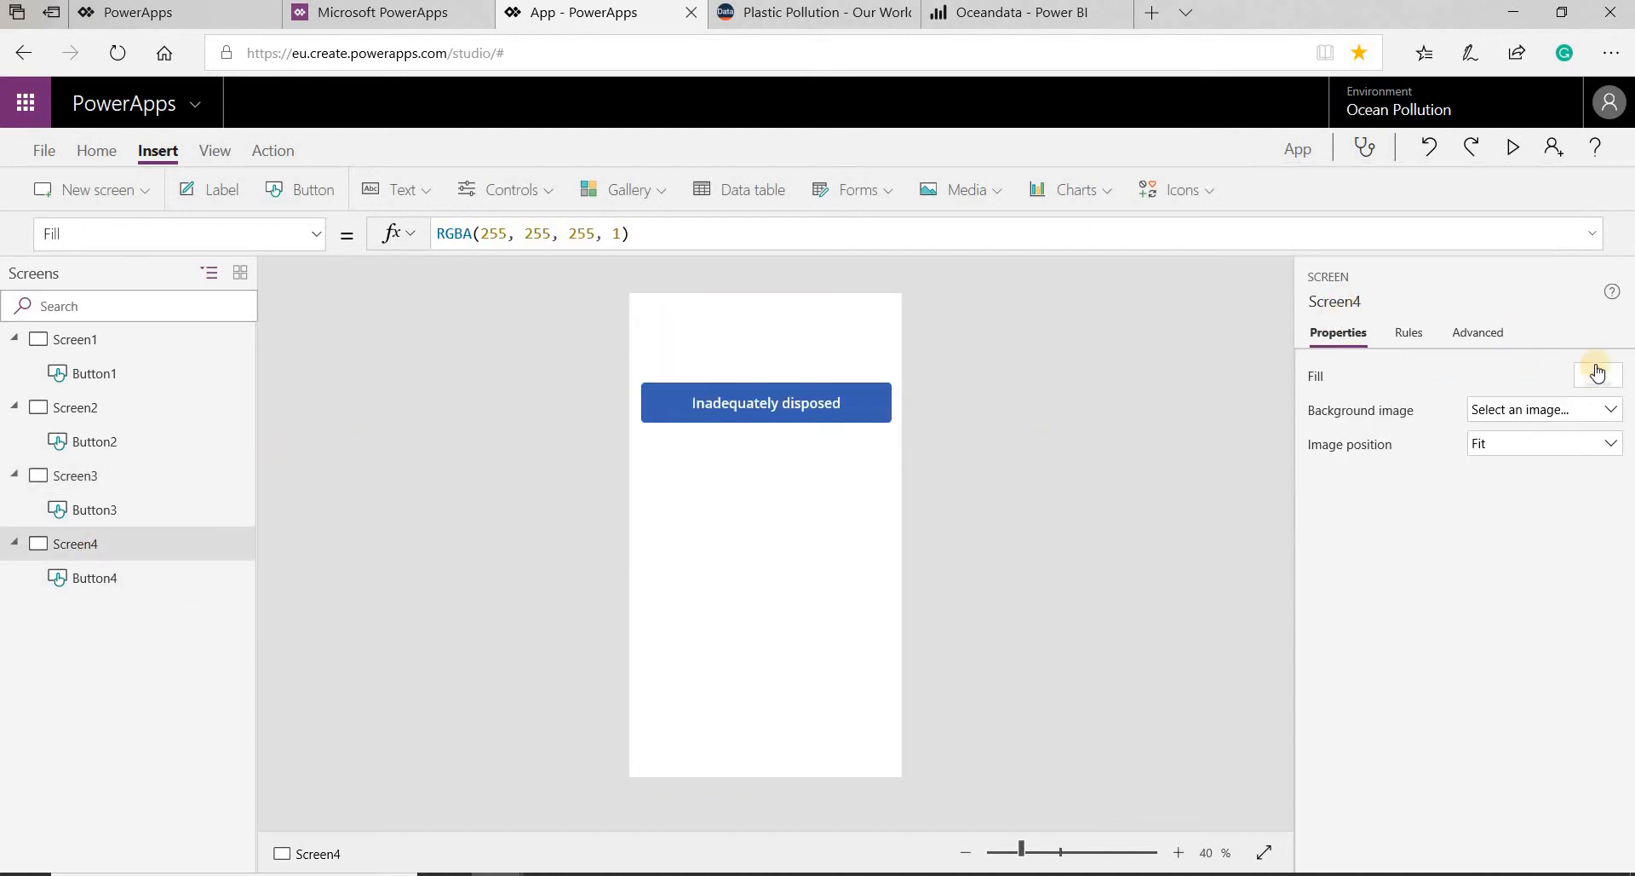
{"action": "left_click", "coordinate": [1597, 372]}
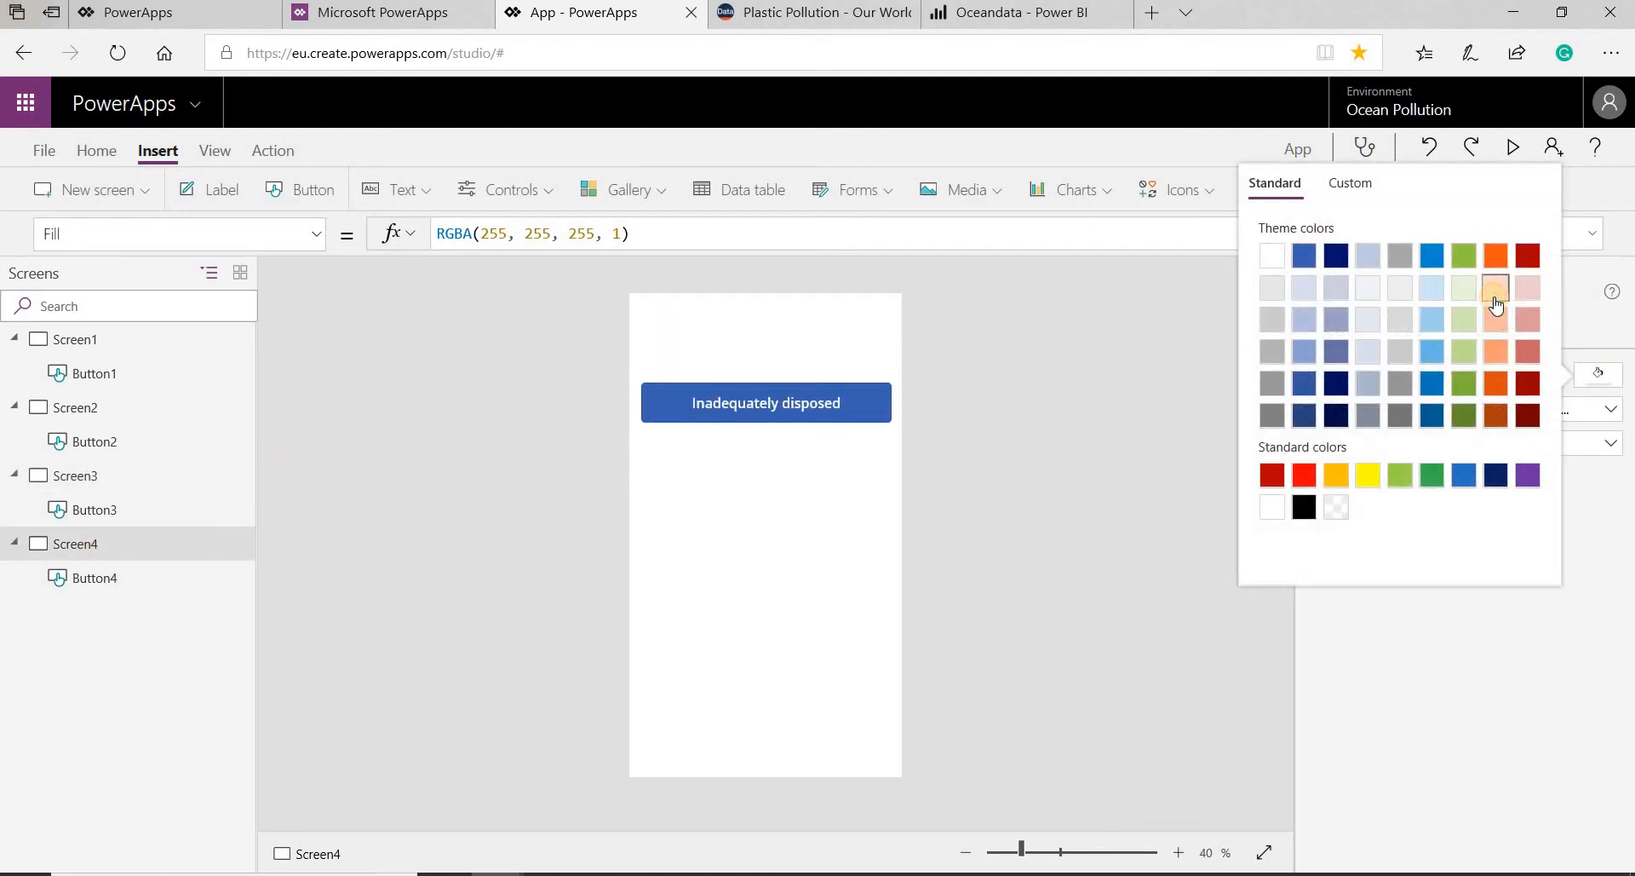
{"action": "left_click", "coordinate": [1495, 291]}
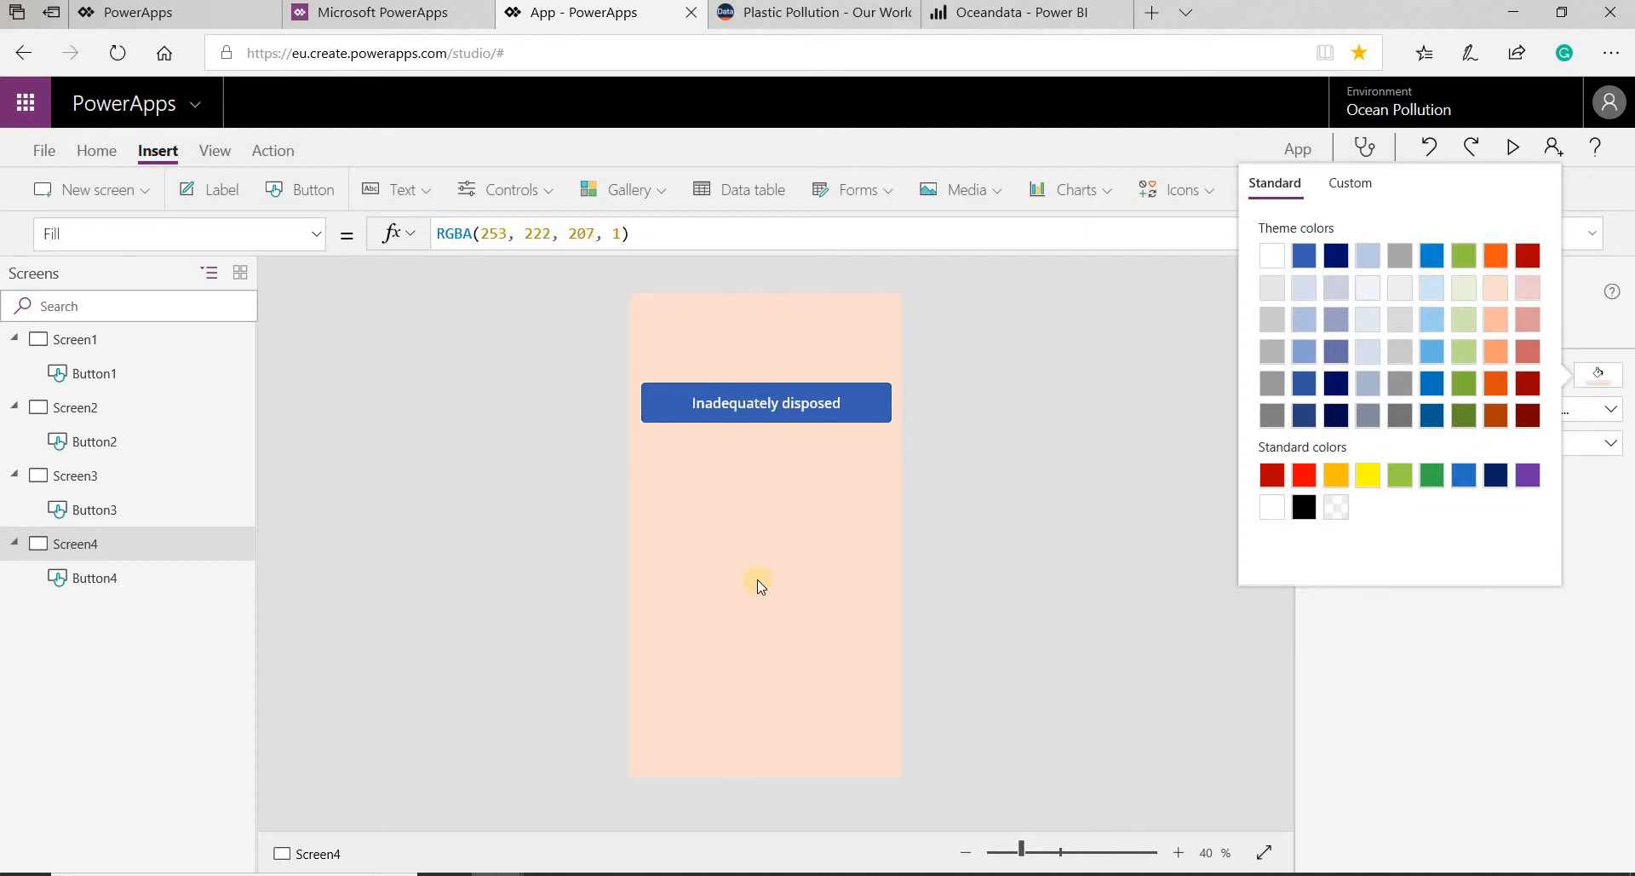
{"action": "left_click", "coordinate": [788, 491]}
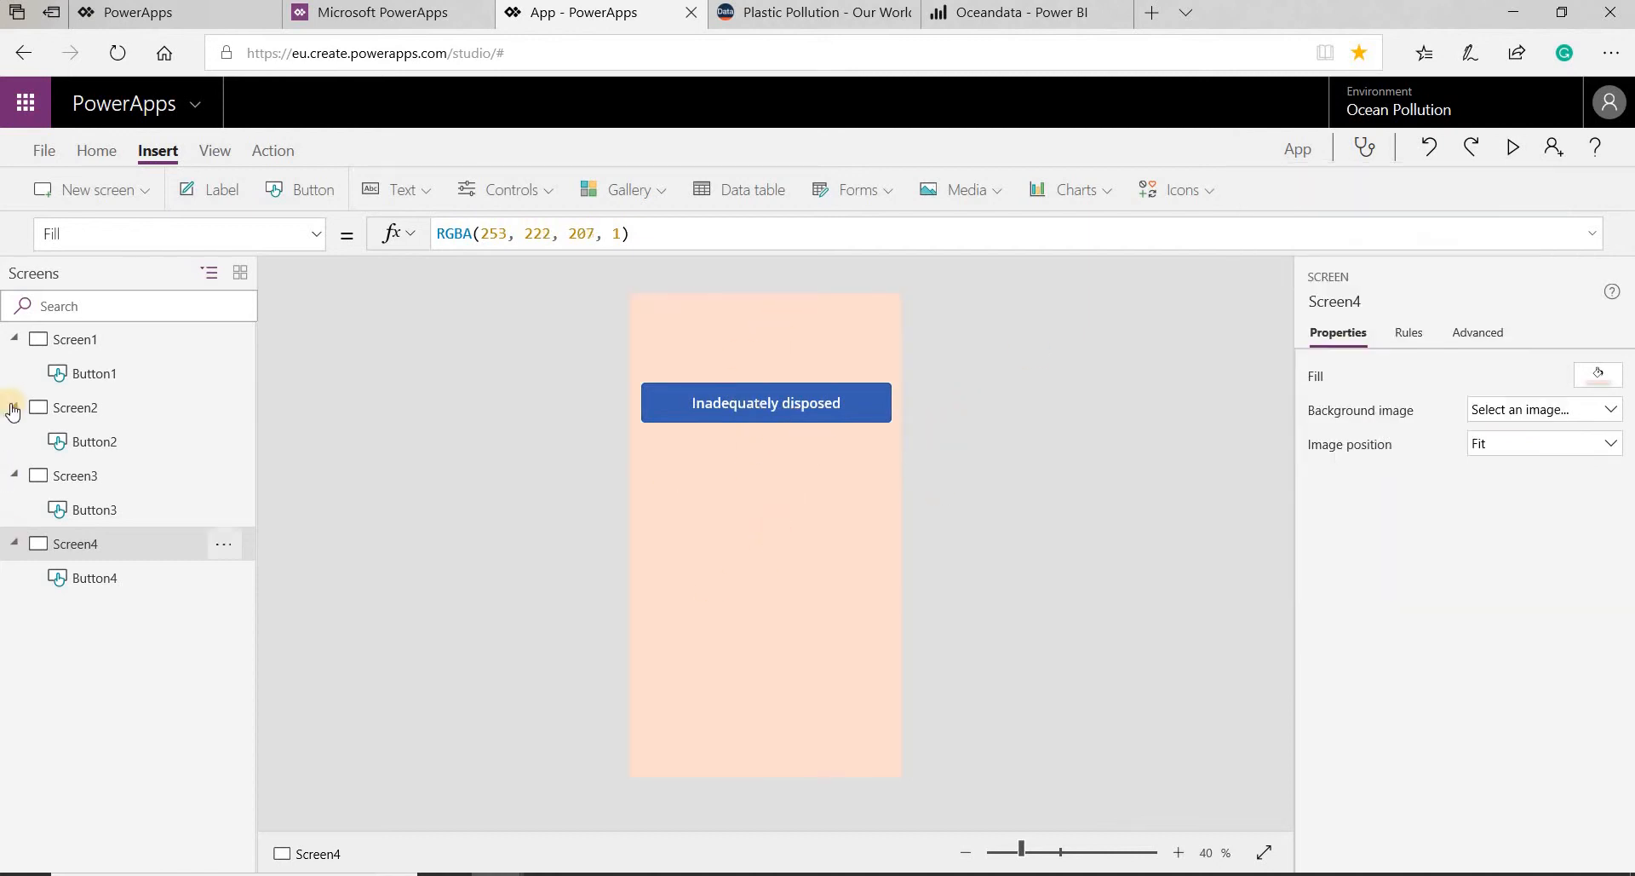
- Make the Name button on Screen1 navigate to Screen2 with the Fade transition
{"action": "left_click", "coordinate": [95, 371]}
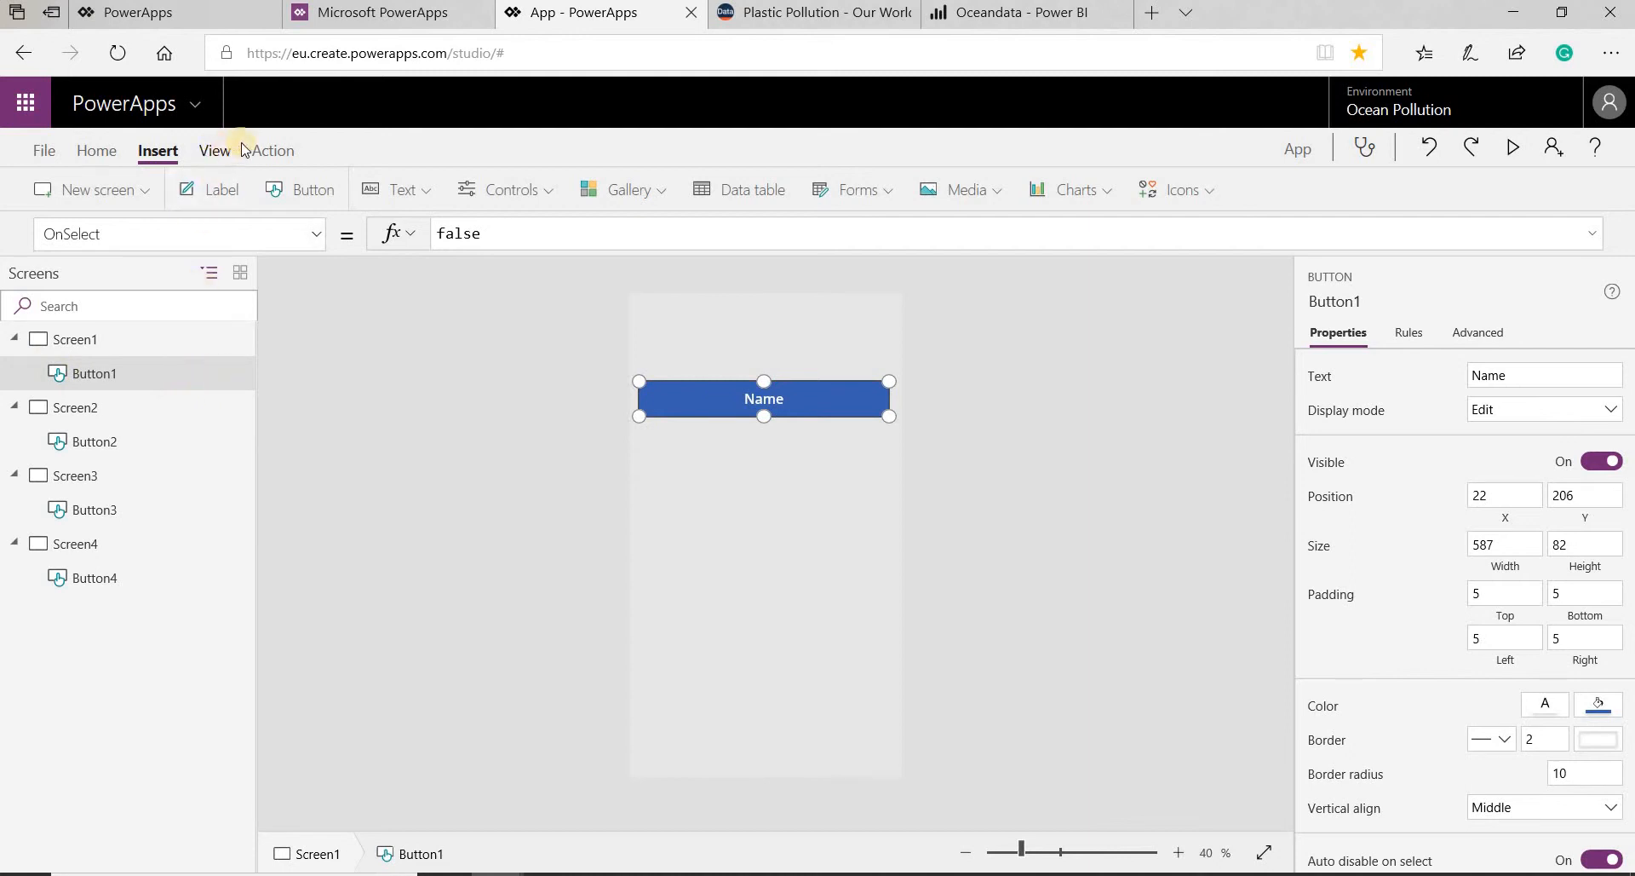
{"action": "left_click", "coordinate": [269, 151]}
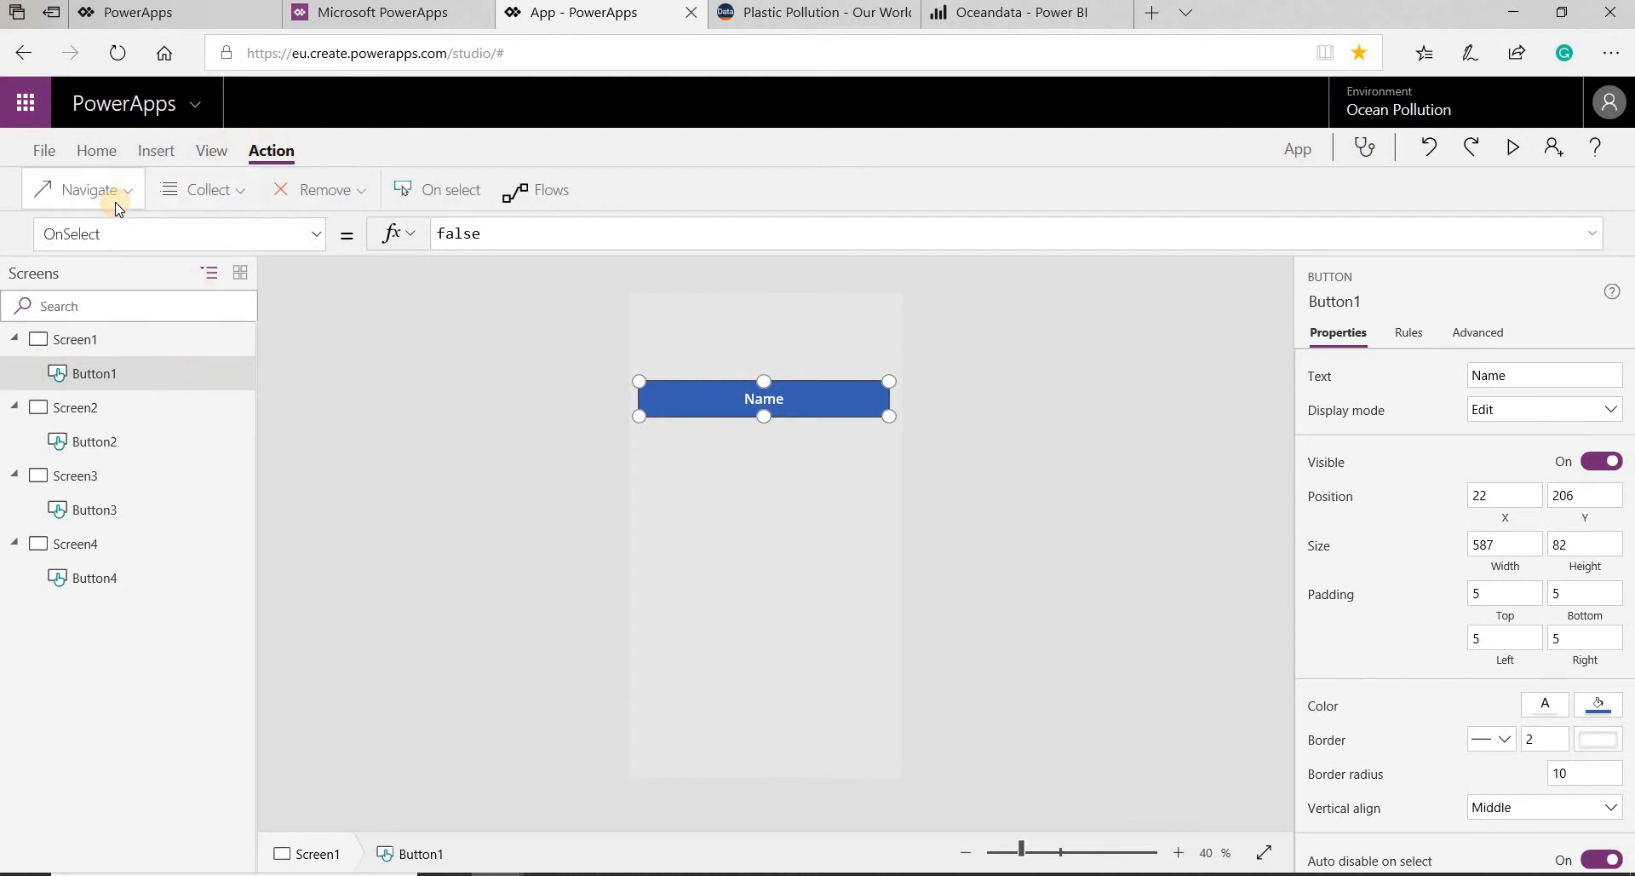
{"action": "left_click", "coordinate": [116, 202]}
{"action": "left_click", "coordinate": [100, 281]}
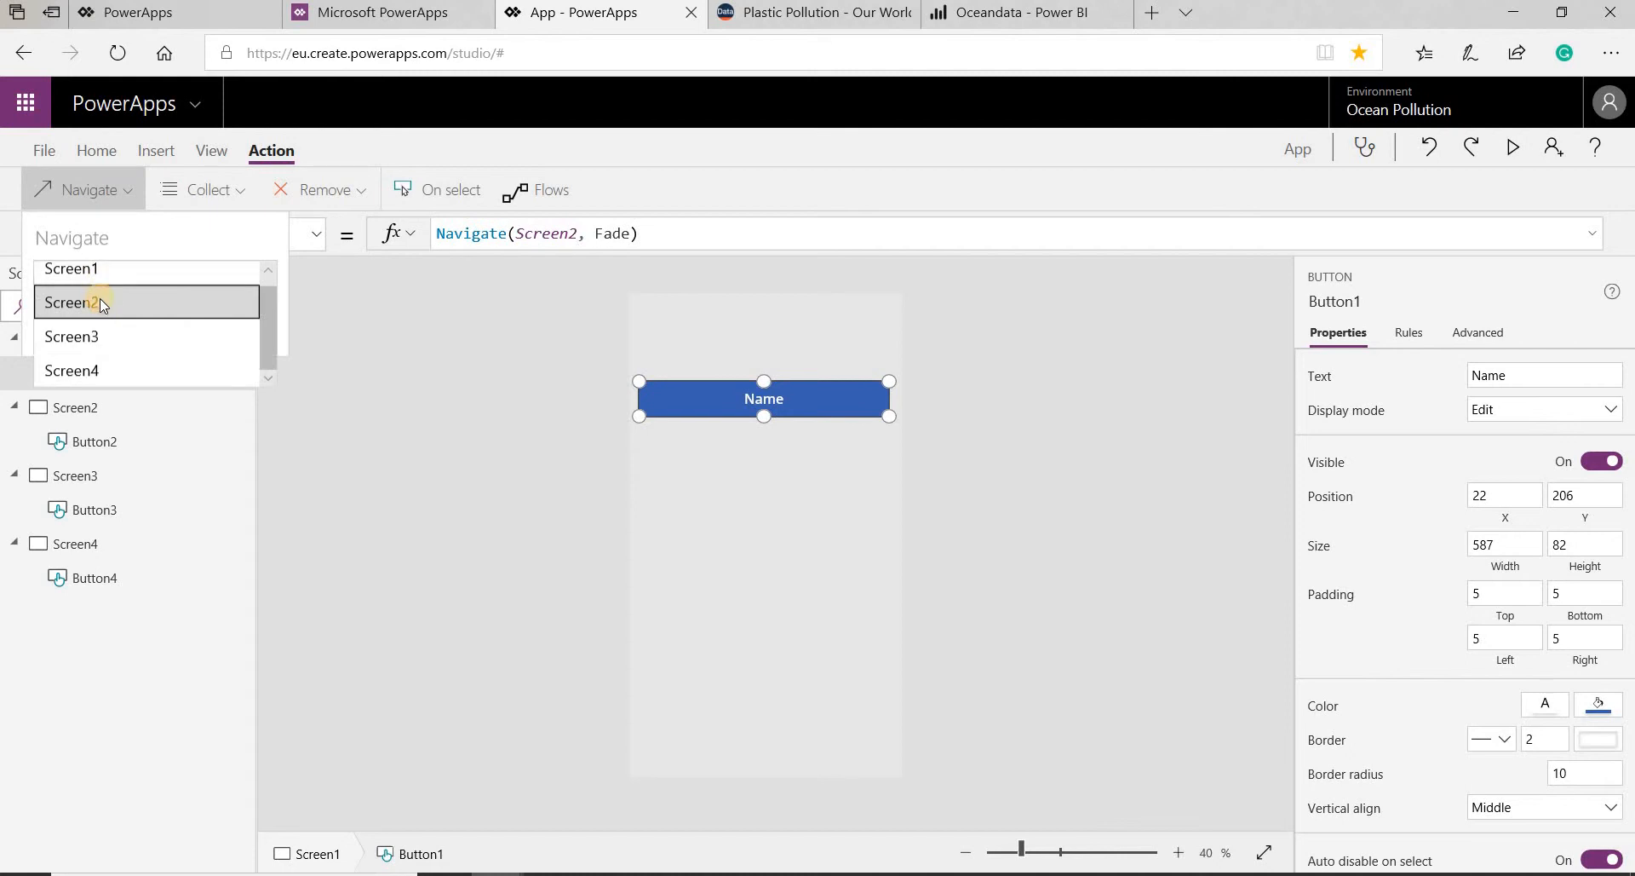
{"action": "left_click", "coordinate": [100, 300]}
- Make the Mismanaged waste button on Screen2 navigate to Screen3 with the Fade transition
{"action": "left_click", "coordinate": [103, 452]}
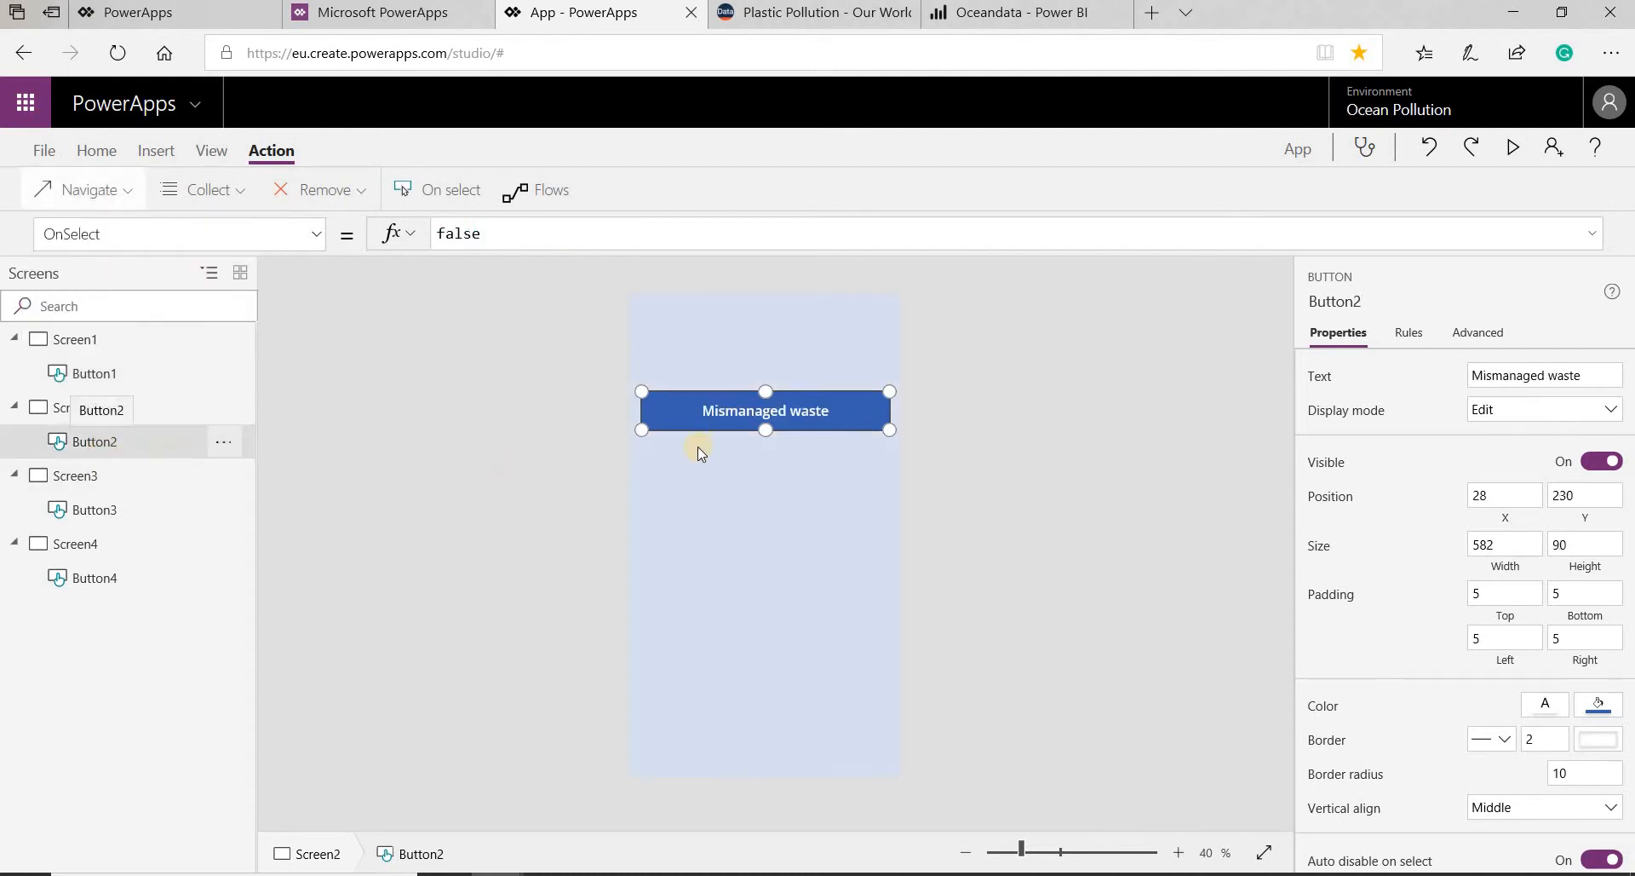
{"action": "left_click", "coordinate": [113, 194]}
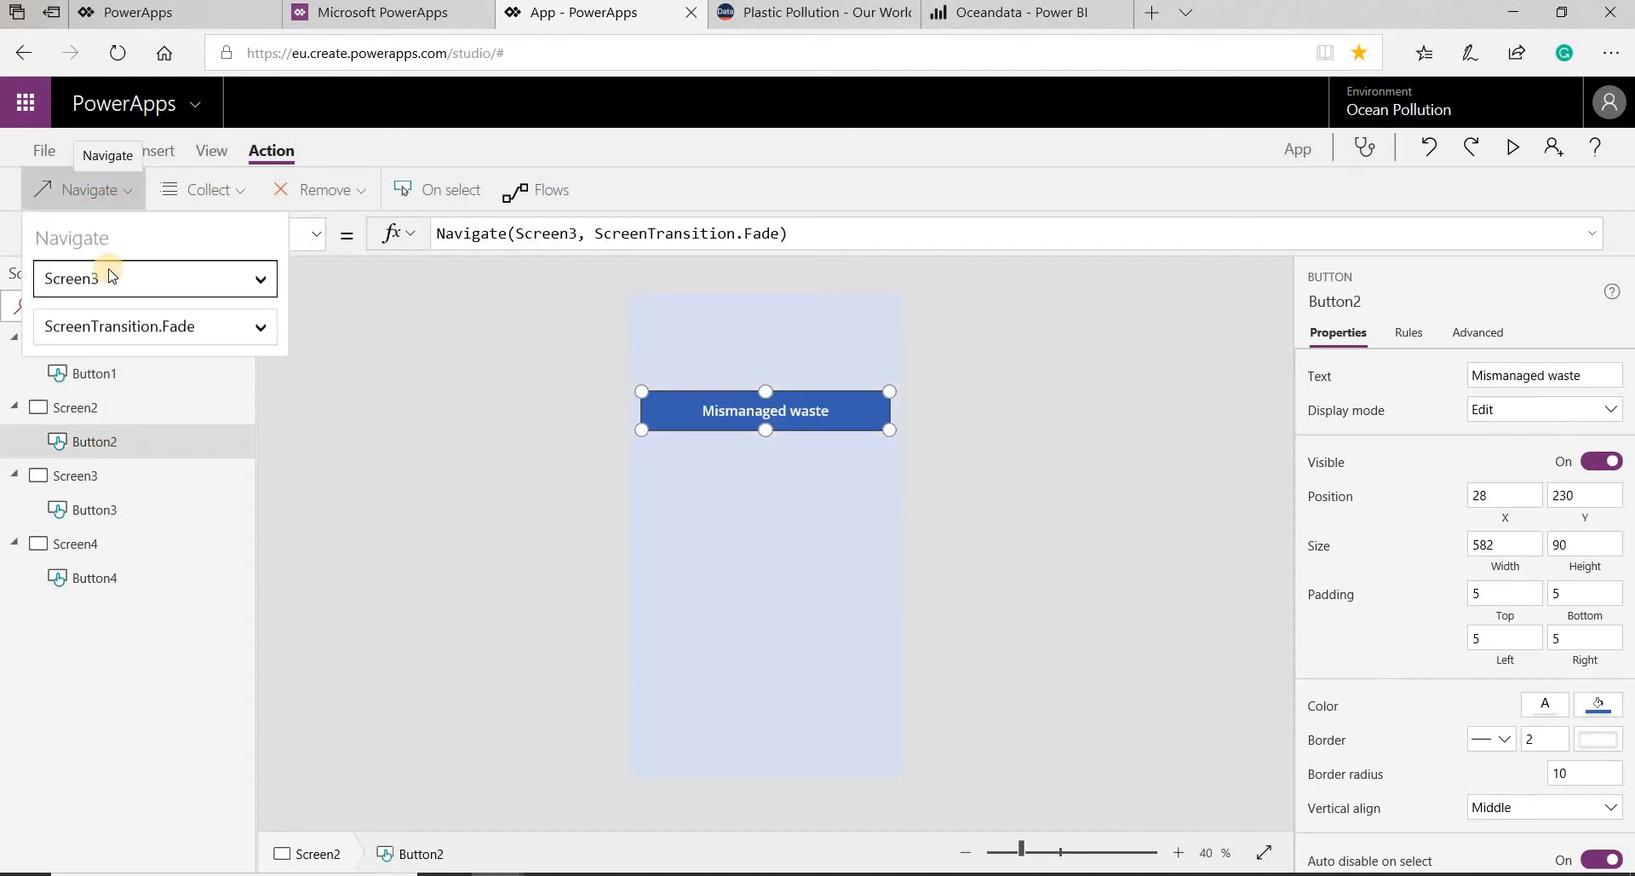
{"action": "left_click", "coordinate": [109, 270]}
{"action": "left_click", "coordinate": [110, 336]}
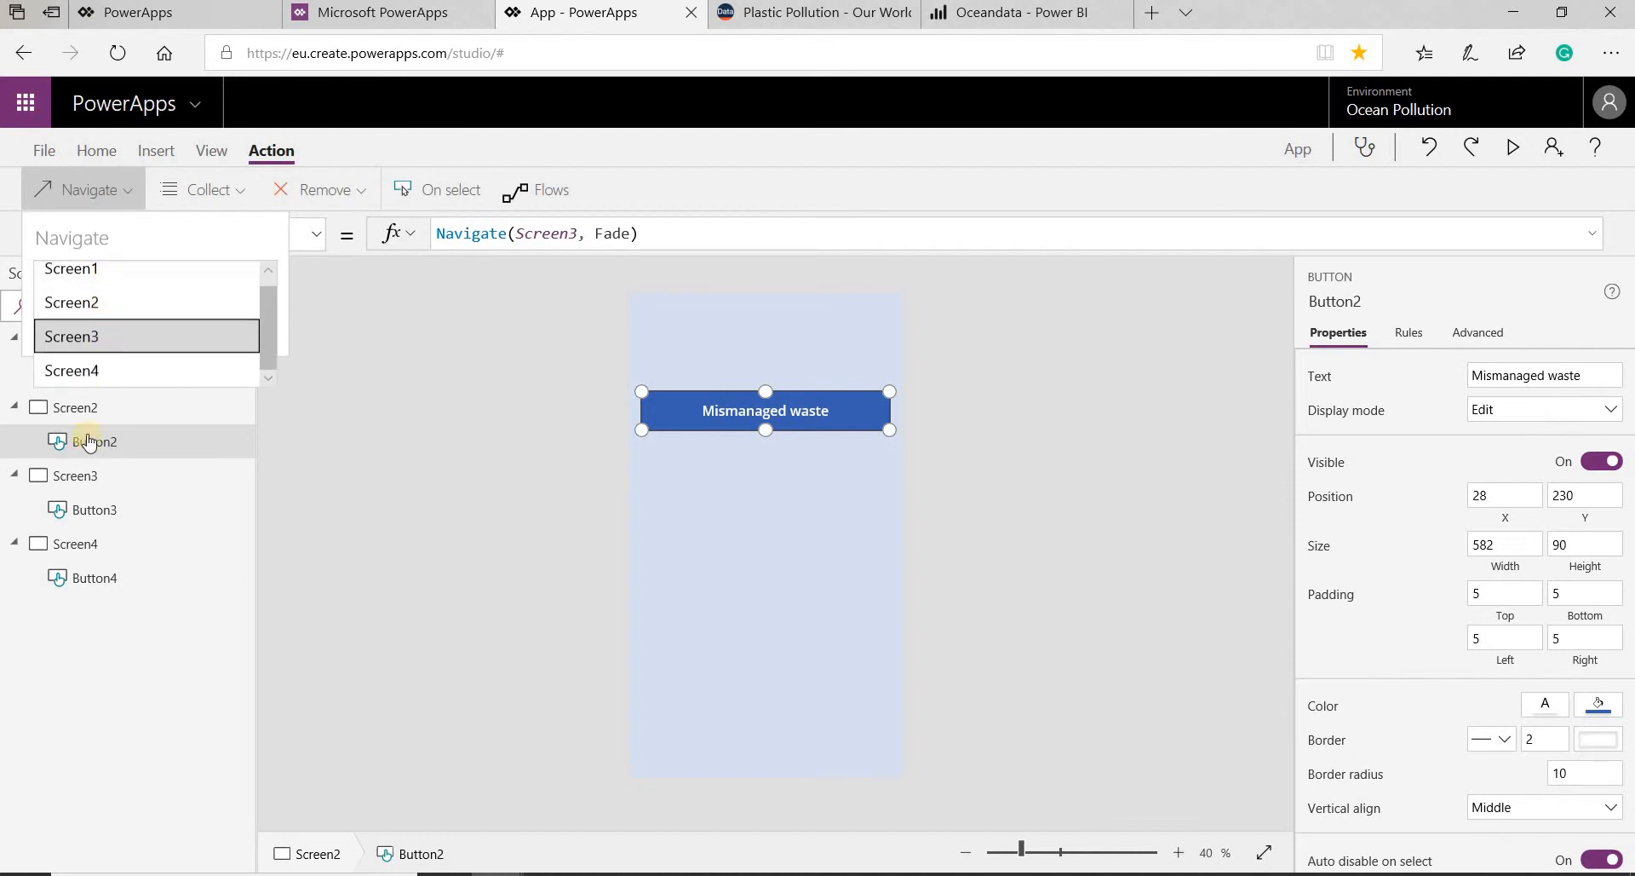
- Make the Littered waste button on Screen3 navigate to Screen4 with the Fade transition
{"action": "left_click", "coordinate": [102, 511]}
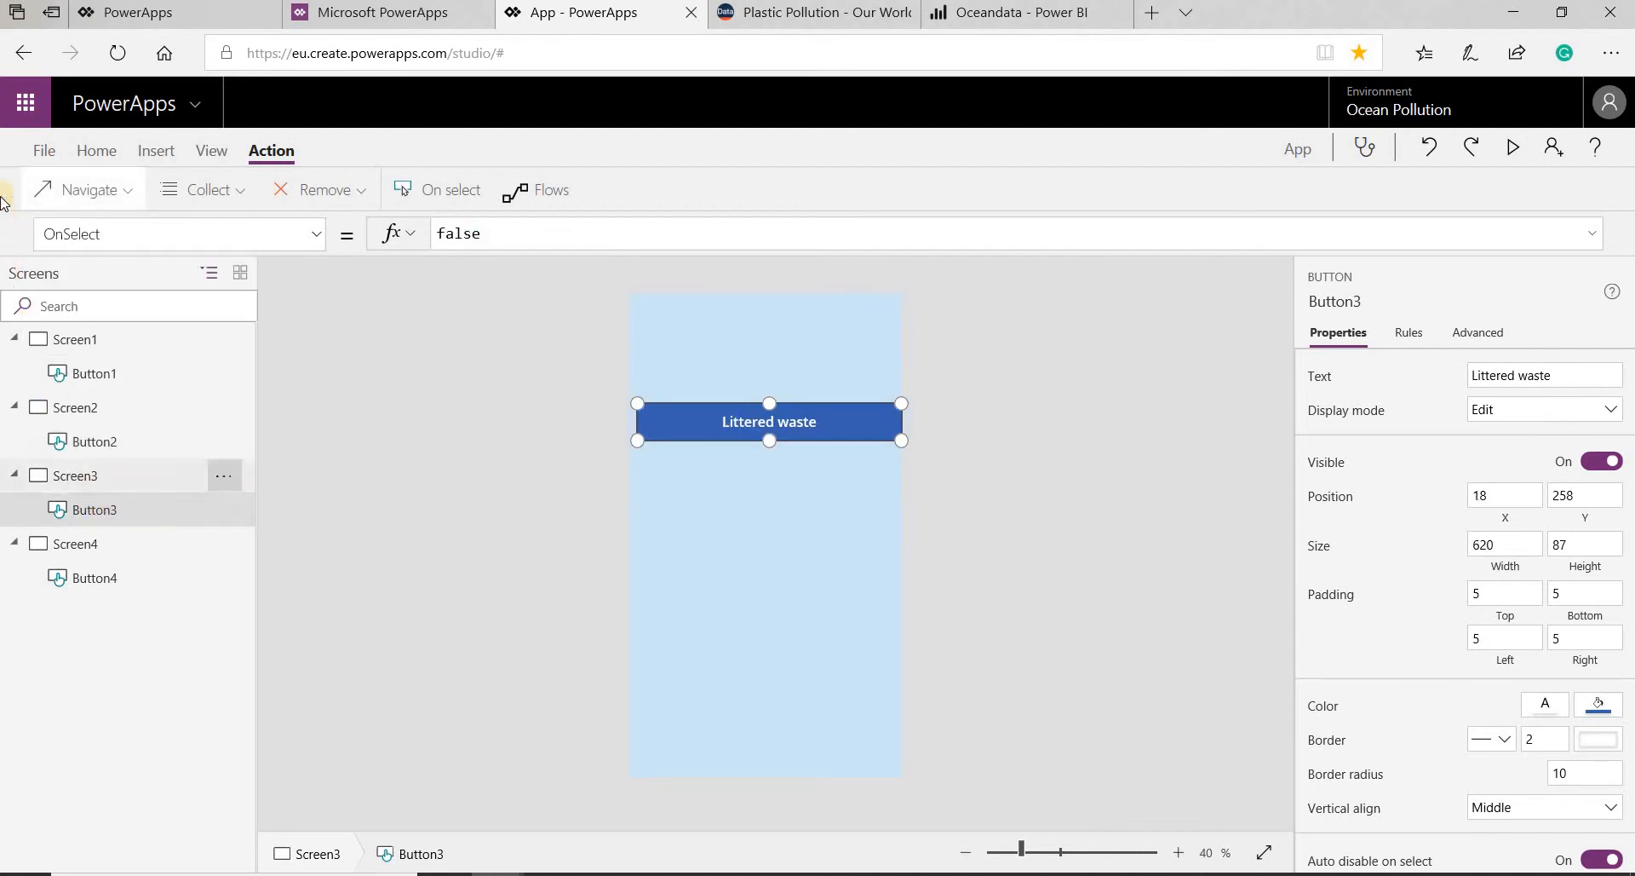
{"action": "left_click", "coordinate": [72, 198]}
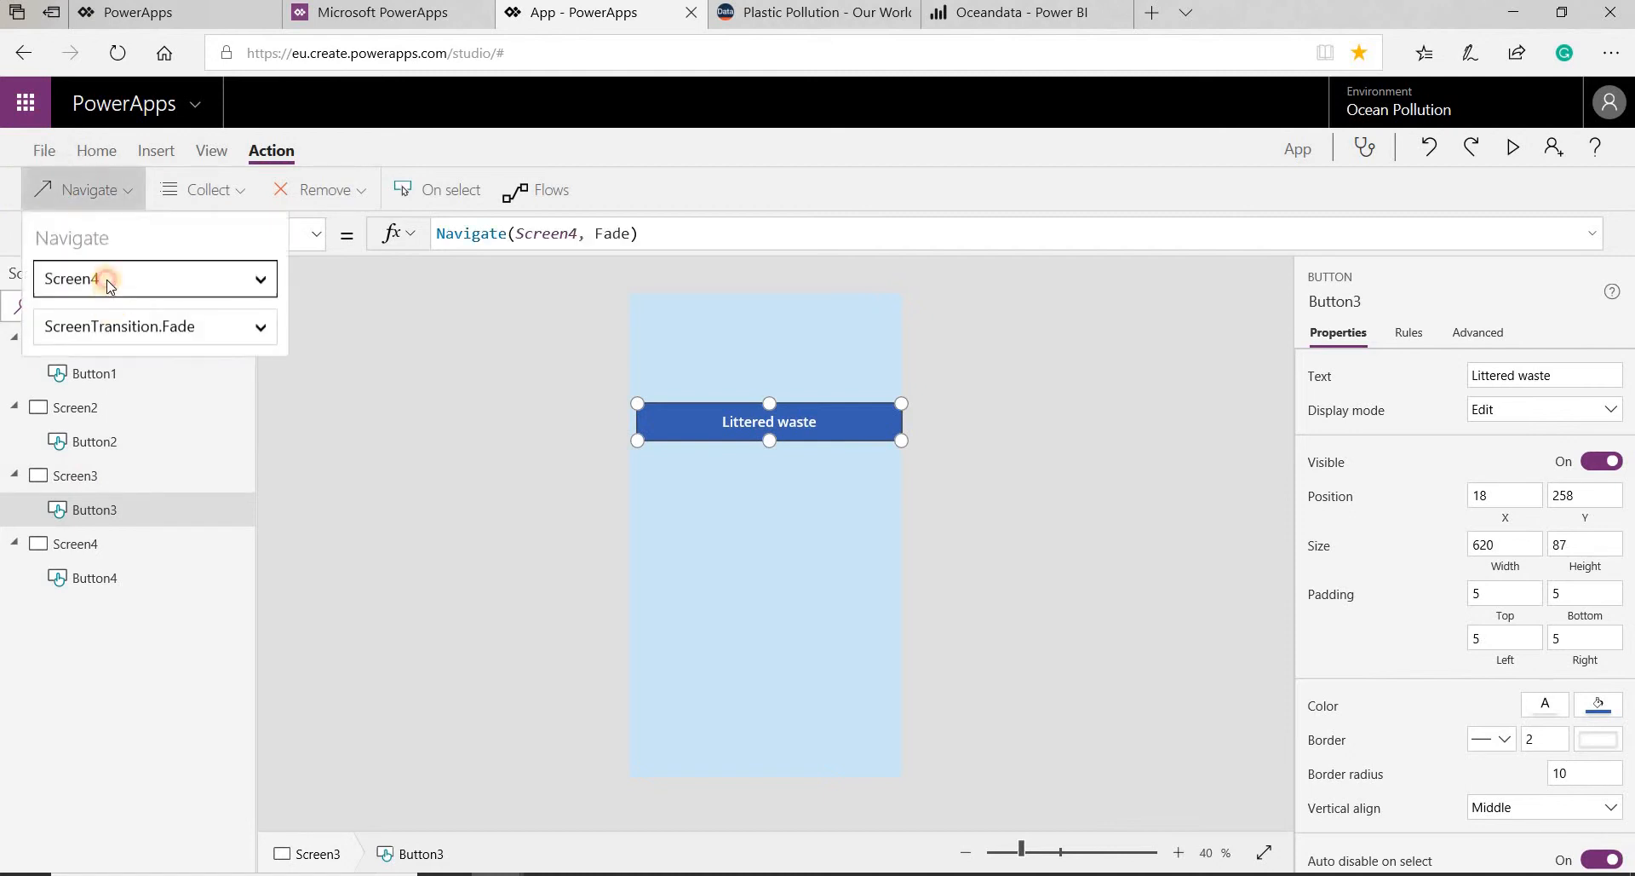
{"action": "left_click", "coordinate": [109, 281]}
{"action": "left_click", "coordinate": [126, 375]}
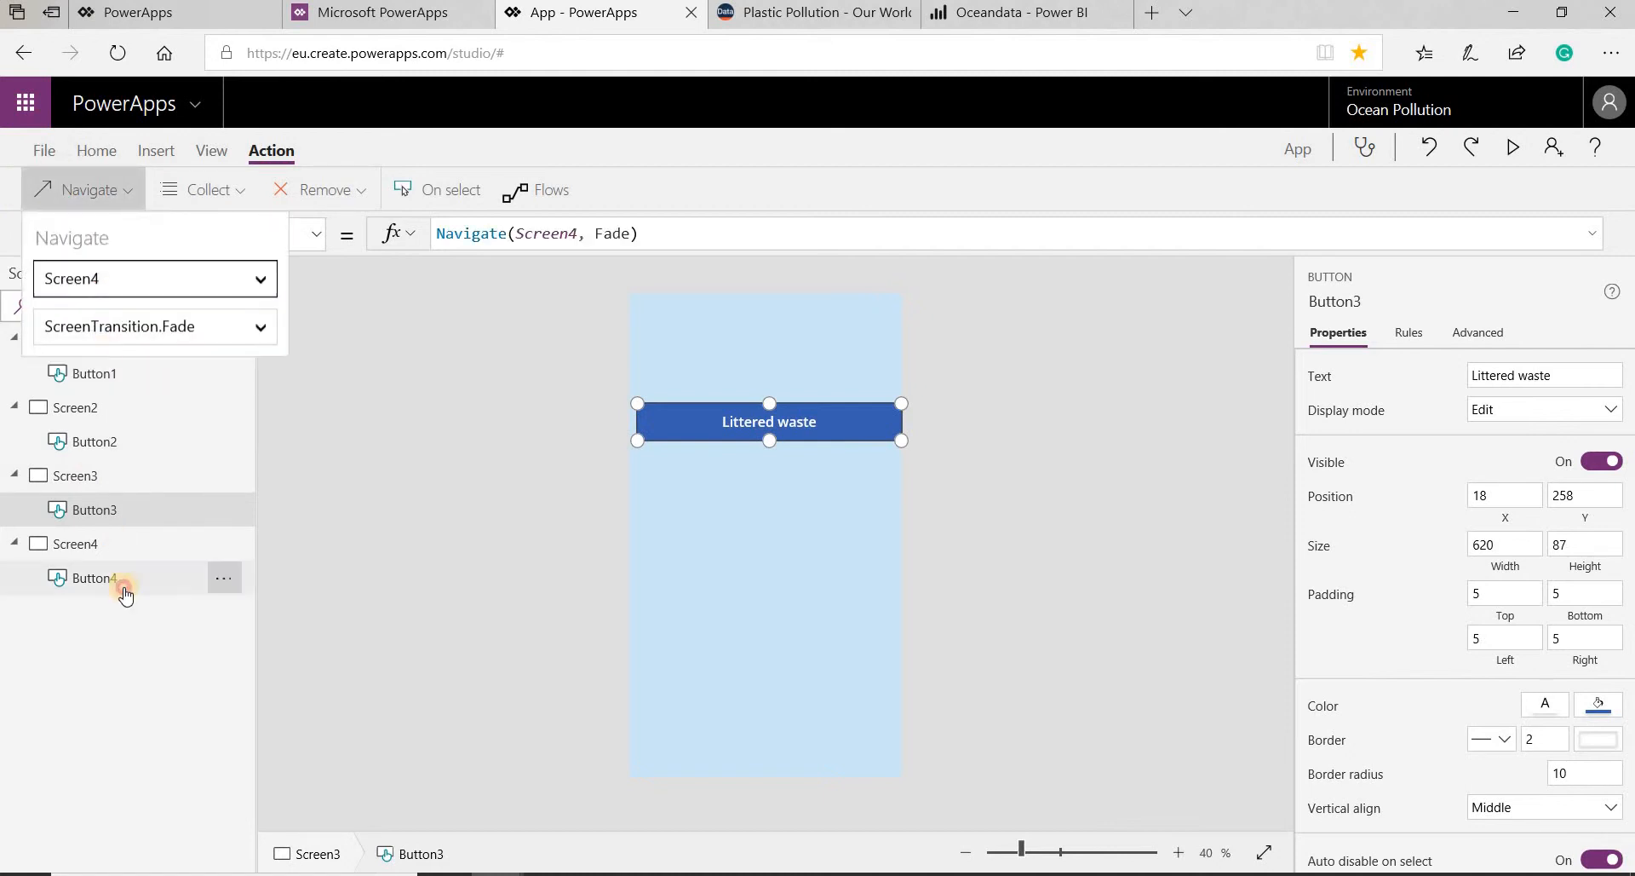
- Make the Inadequately disposed button on Screen4 navigate back to Screen1 with the Fade transition
{"action": "left_click", "coordinate": [124, 588]}
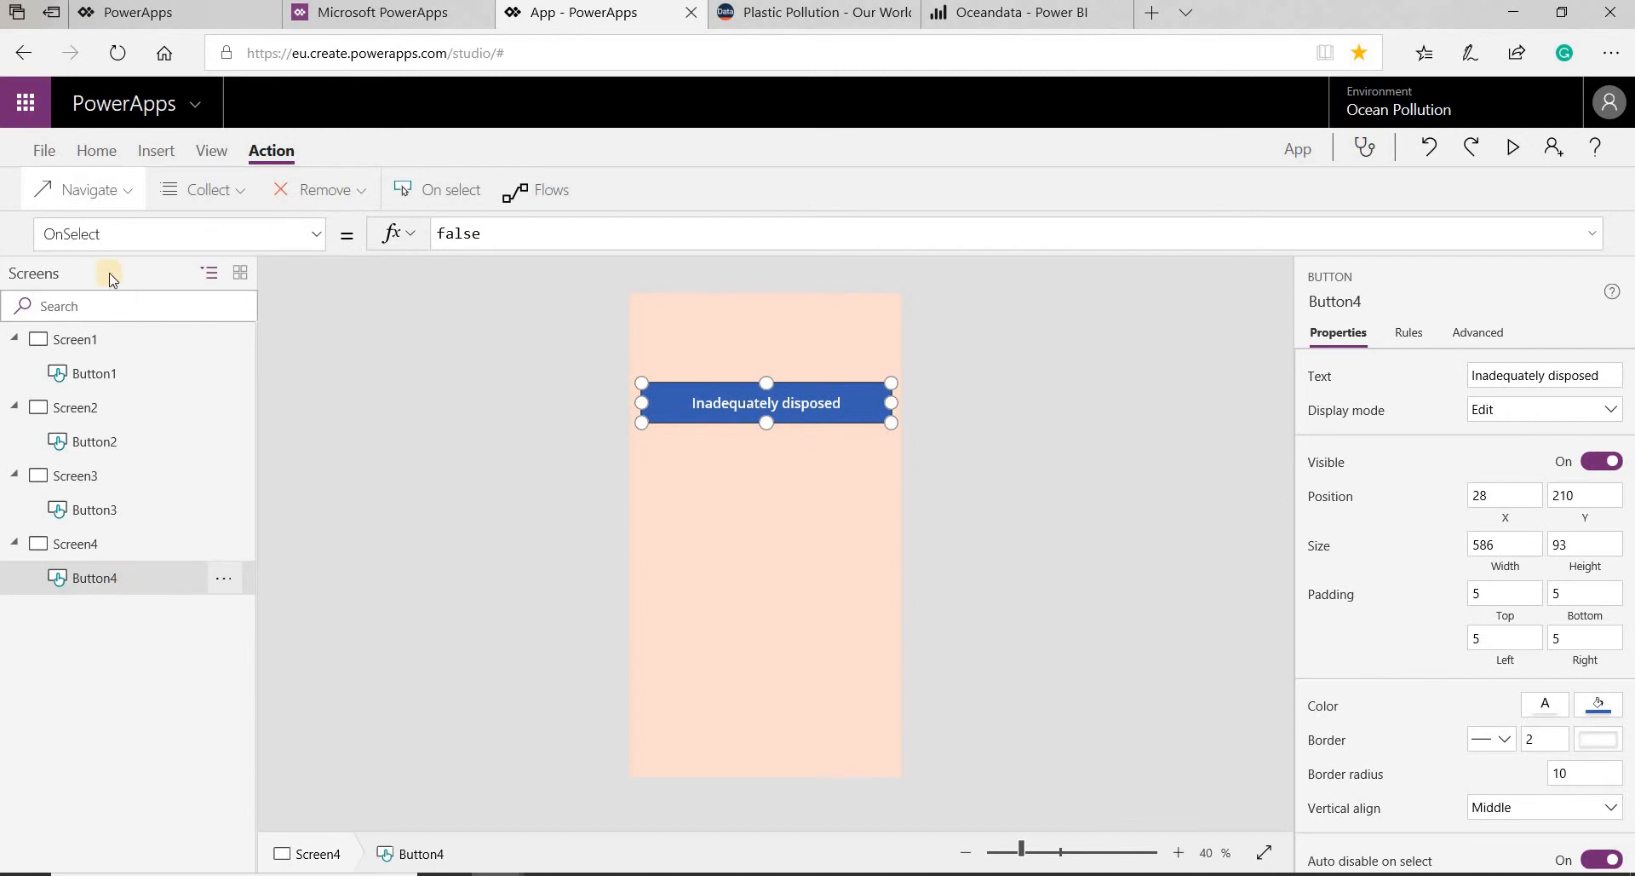
{"action": "left_click", "coordinate": [82, 200]}
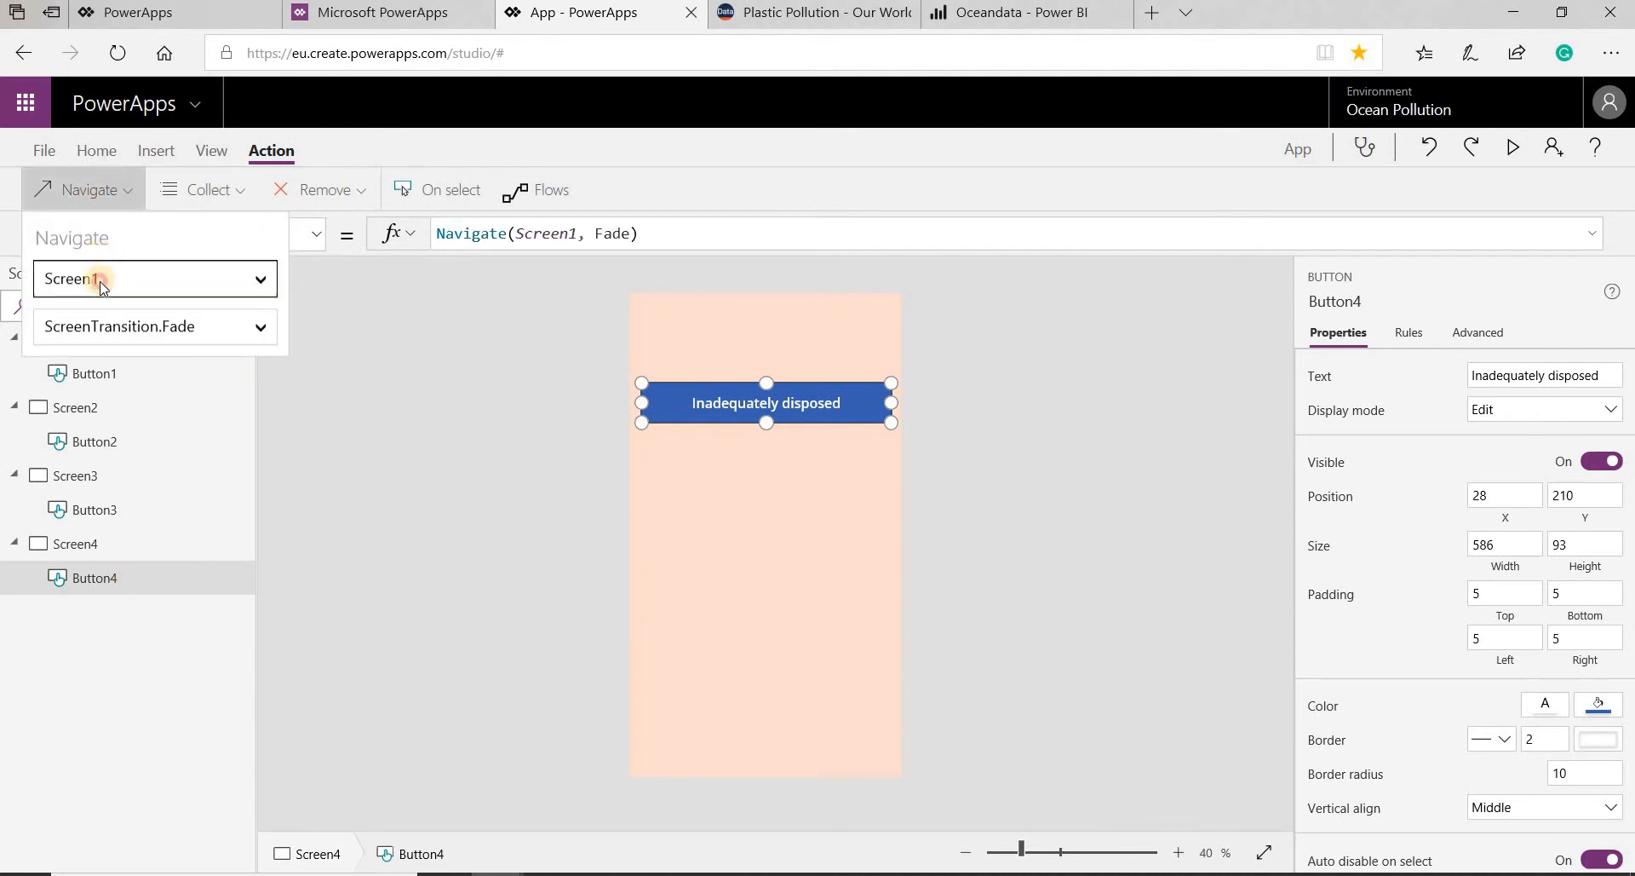
{"action": "left_click", "coordinate": [100, 281]}
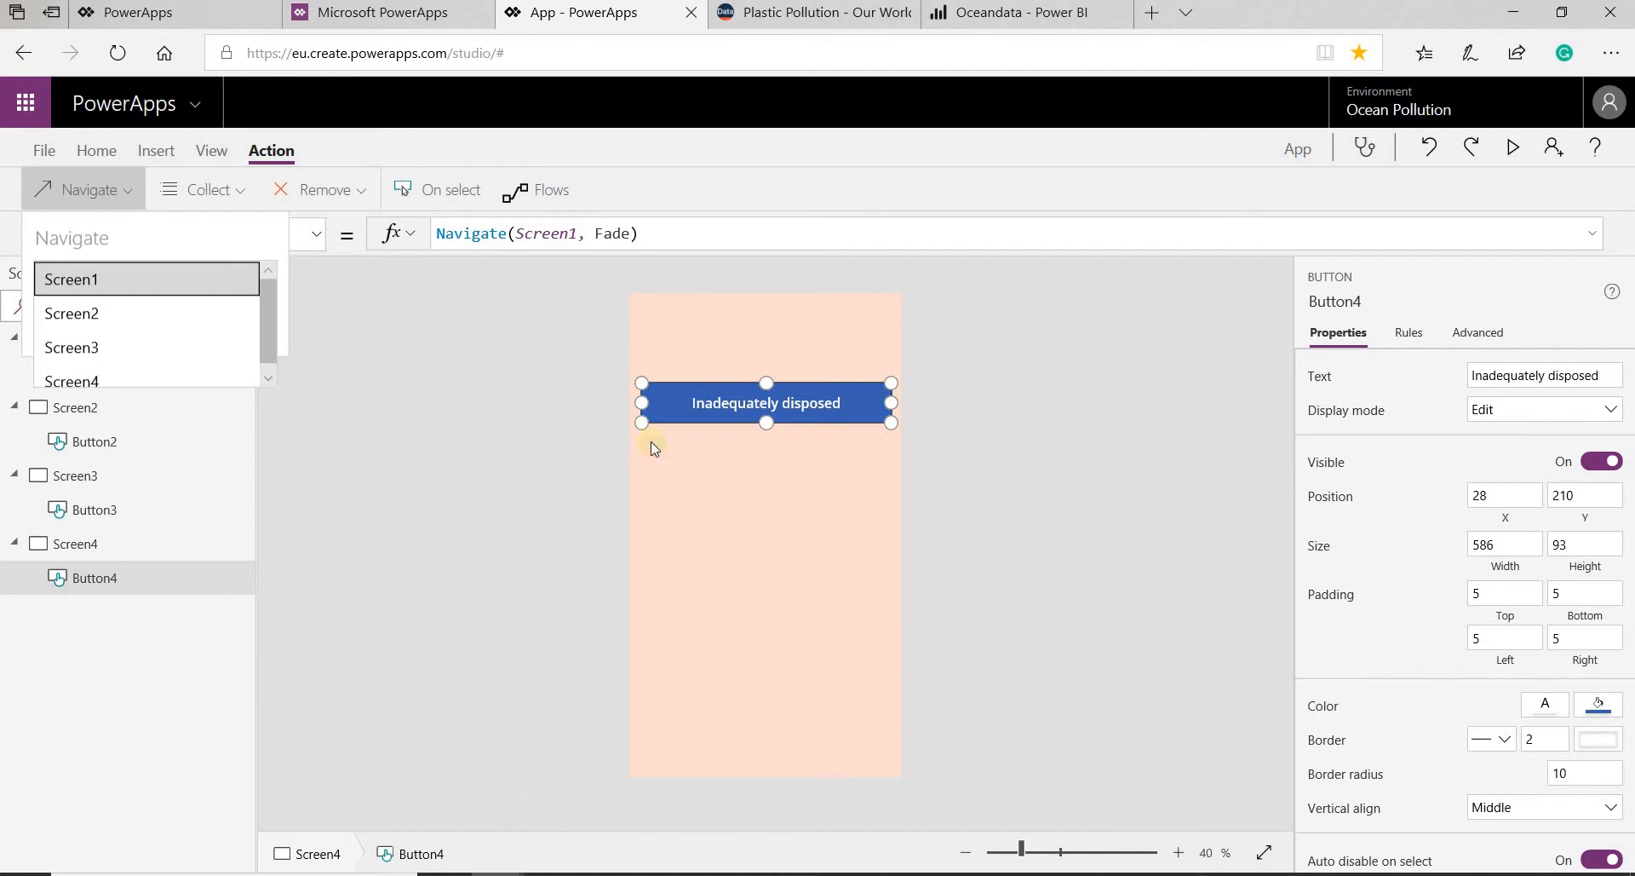
{"action": "left_click", "coordinate": [699, 349]}
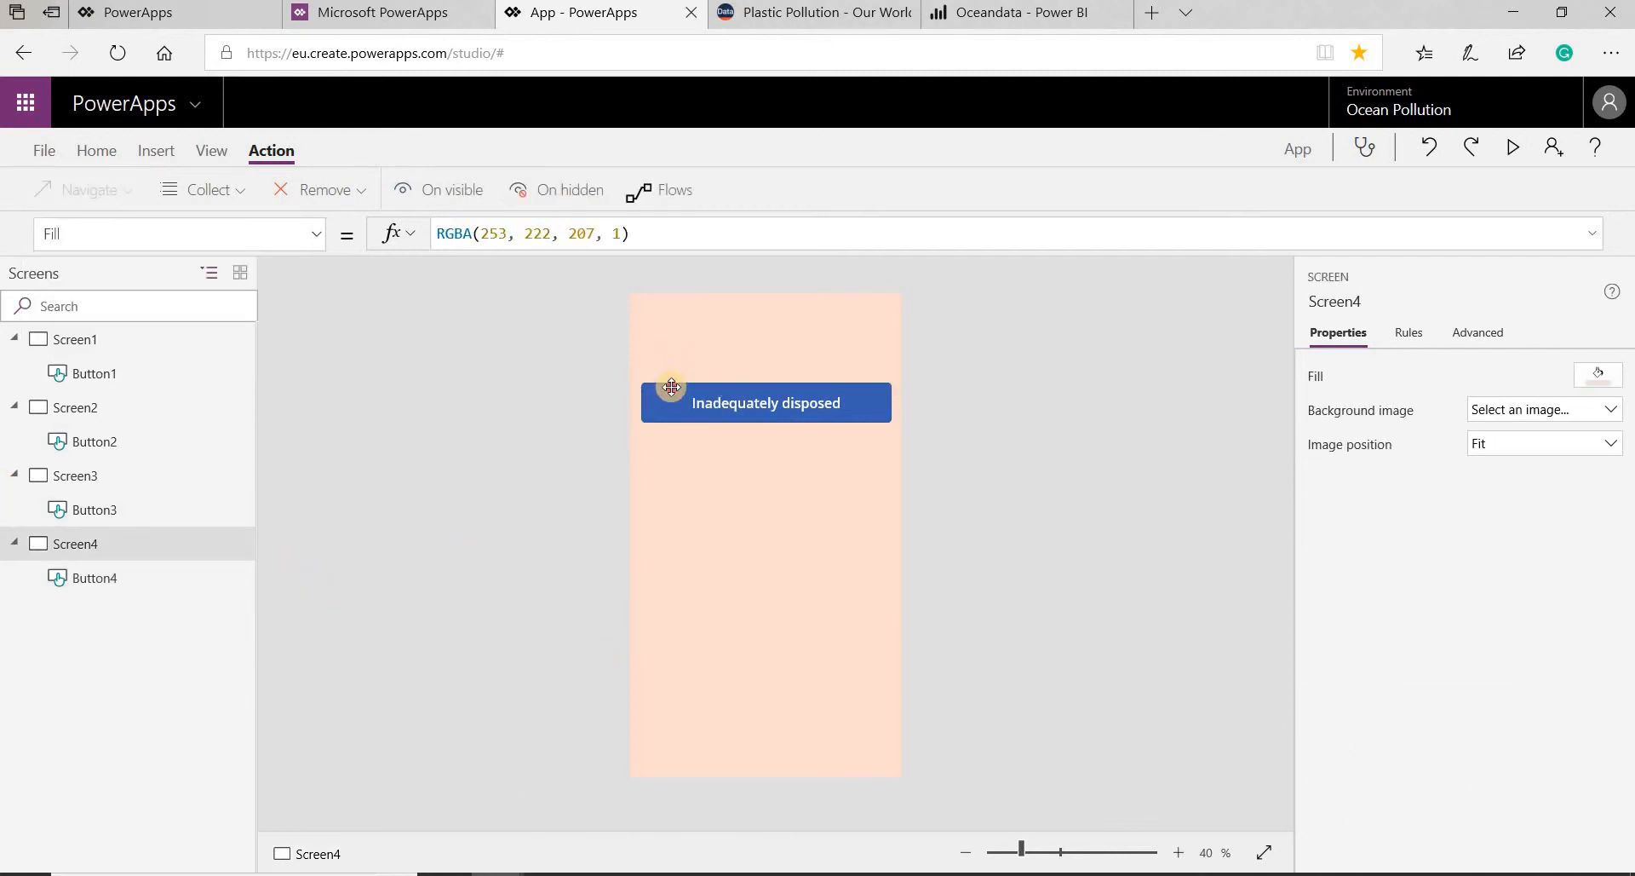
- Change the fill of the Inadequately disposed button on Screen4 to the light periwinkle-blue theme color
{"action": "left_click", "coordinate": [657, 403]}
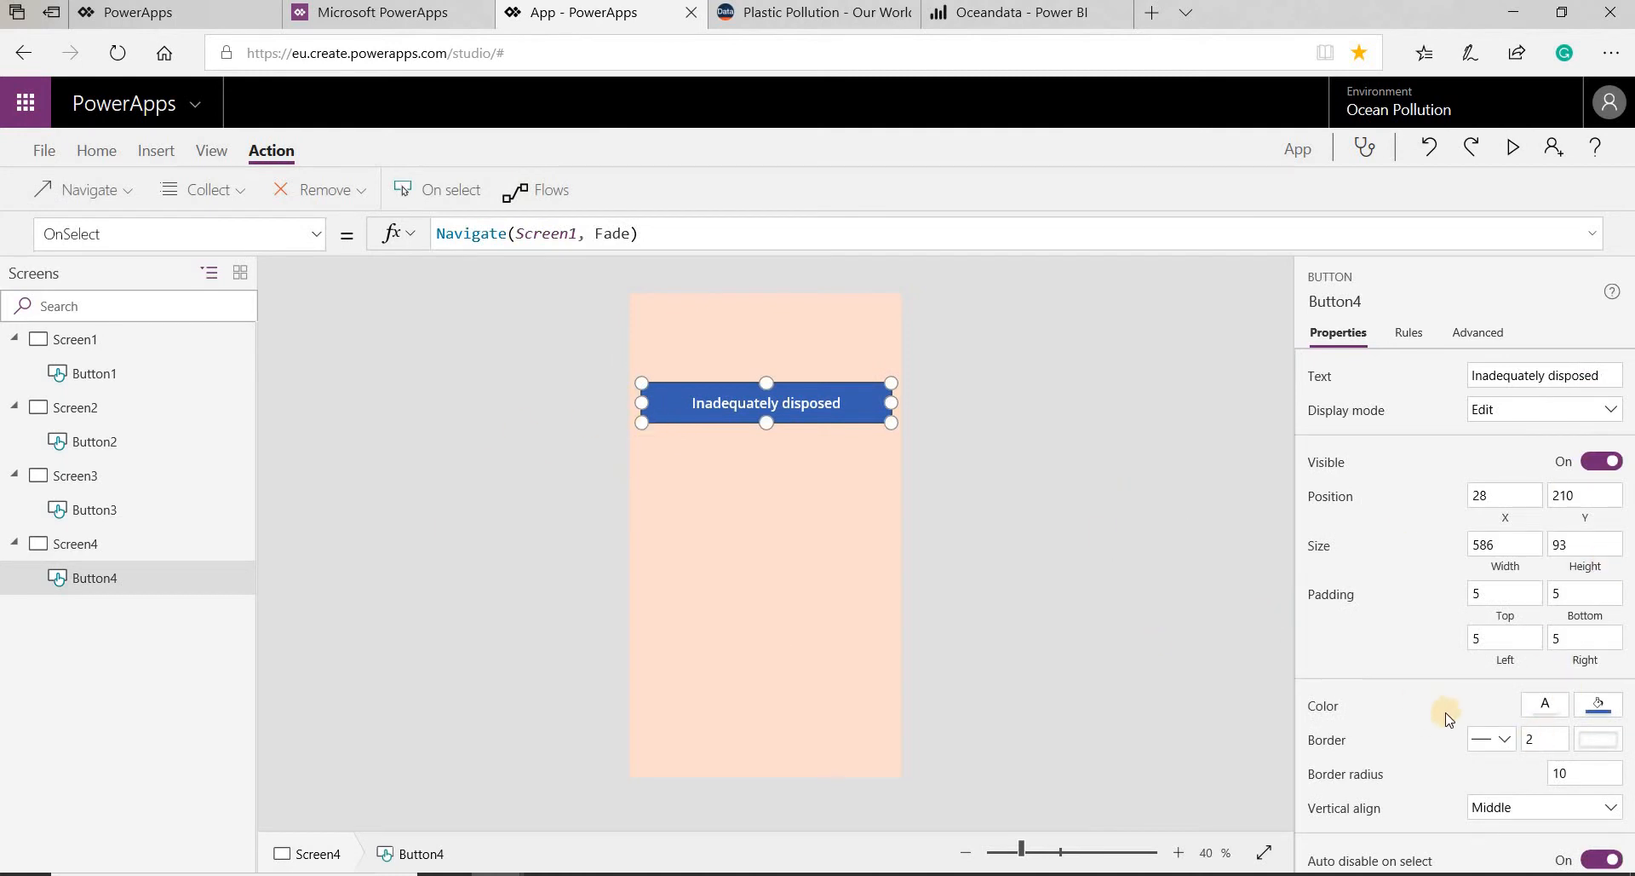
{"action": "scroll", "coordinate": [1443, 713], "scroll_direction": "down", "scroll_amount": 2}
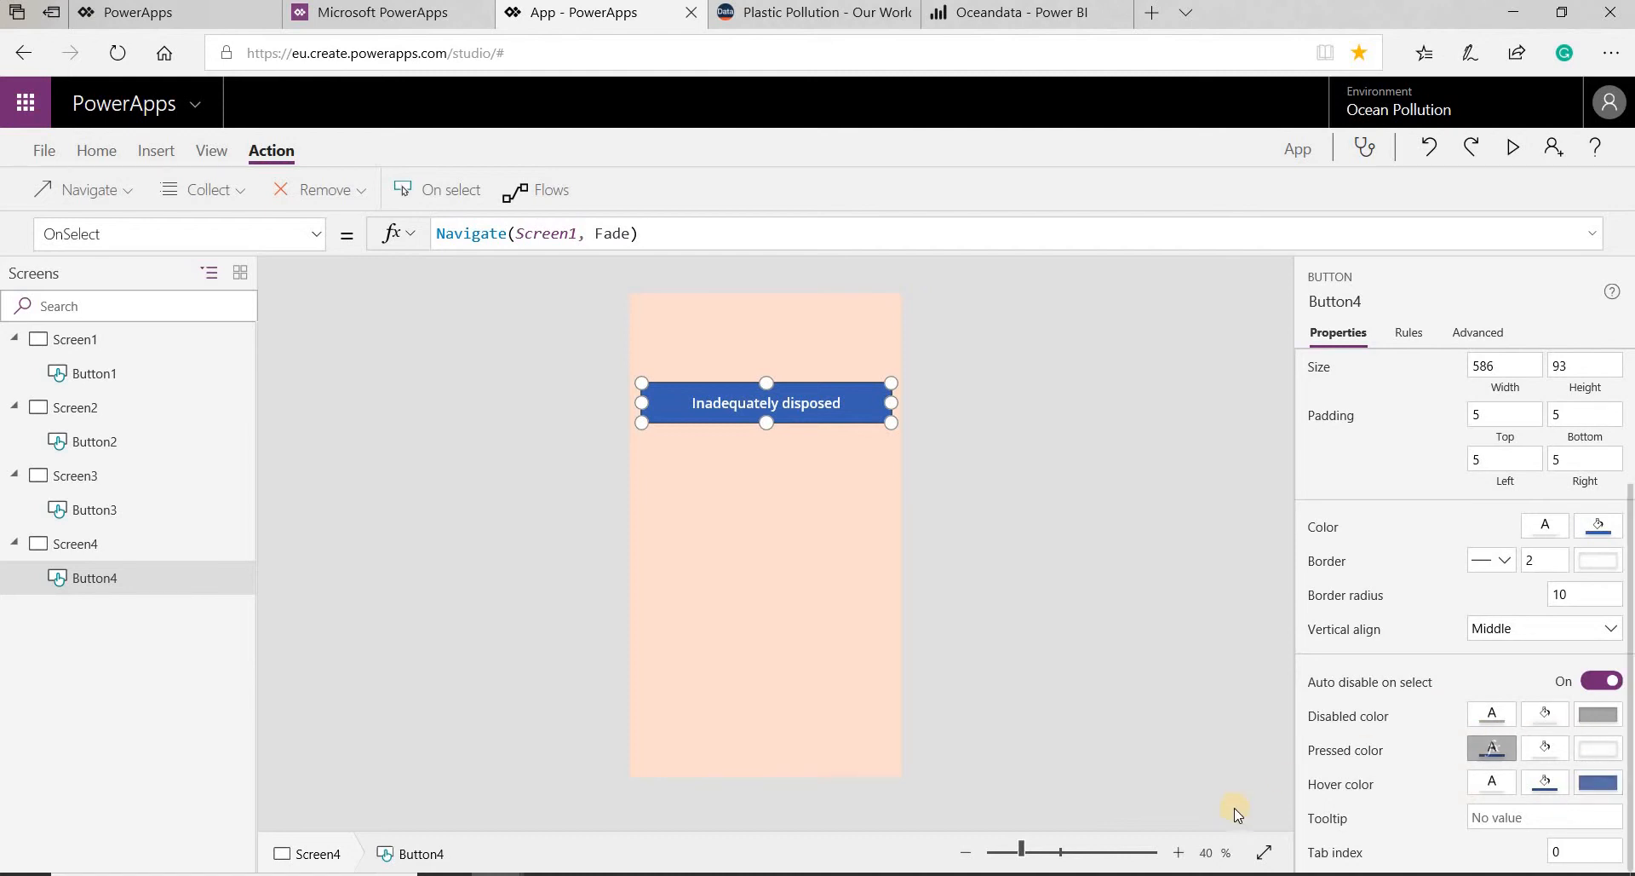
{"action": "left_click", "coordinate": [1605, 530]}
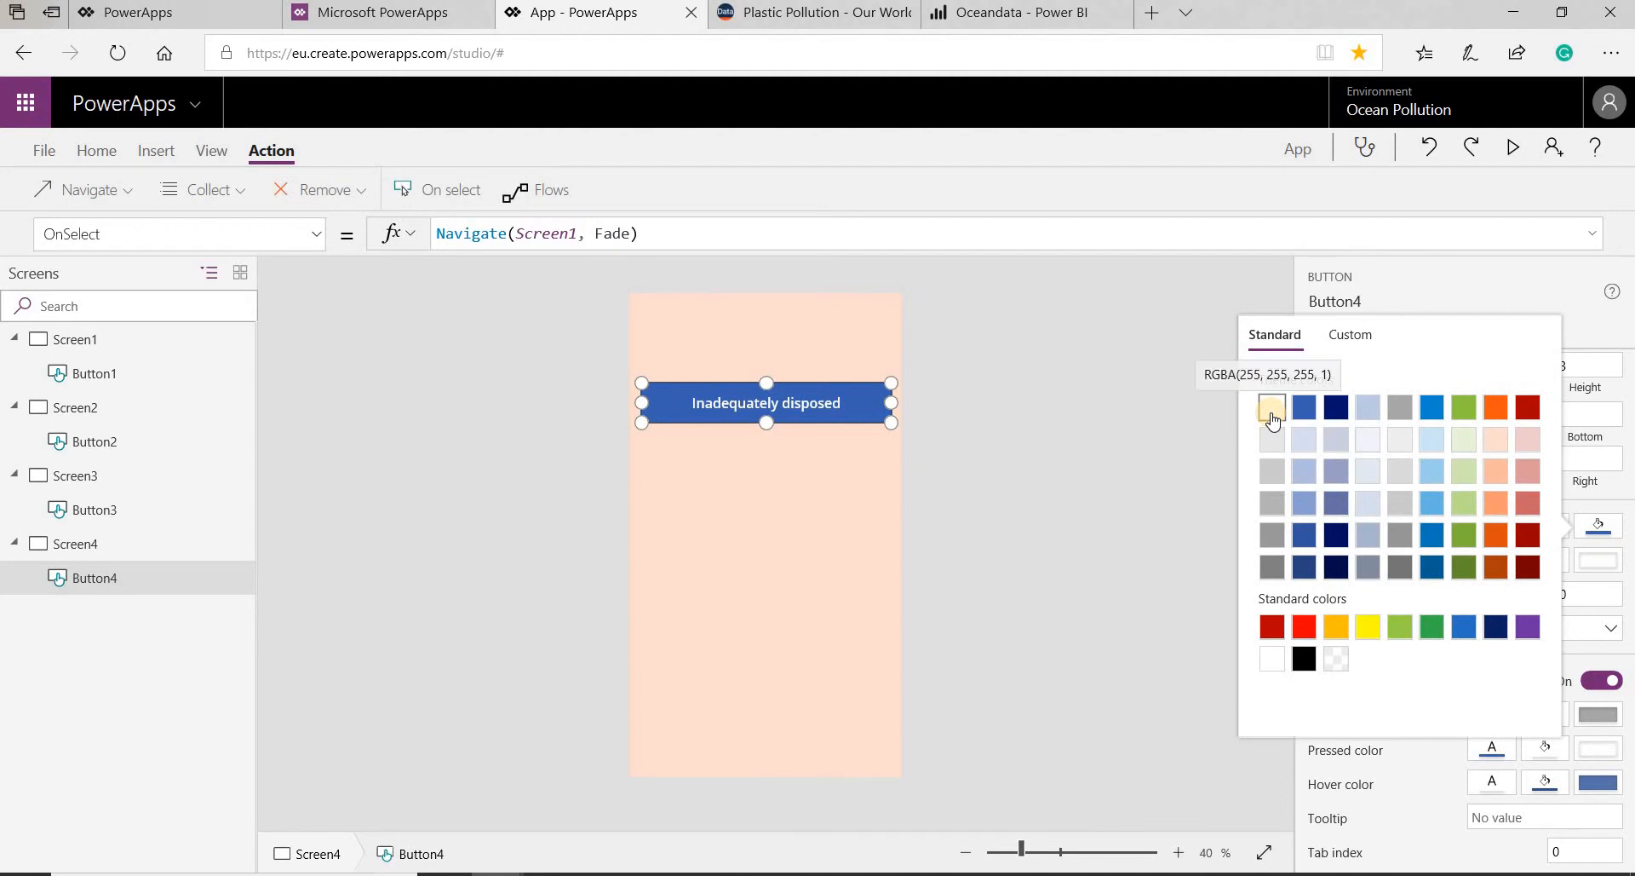
{"action": "left_click", "coordinate": [1272, 409]}
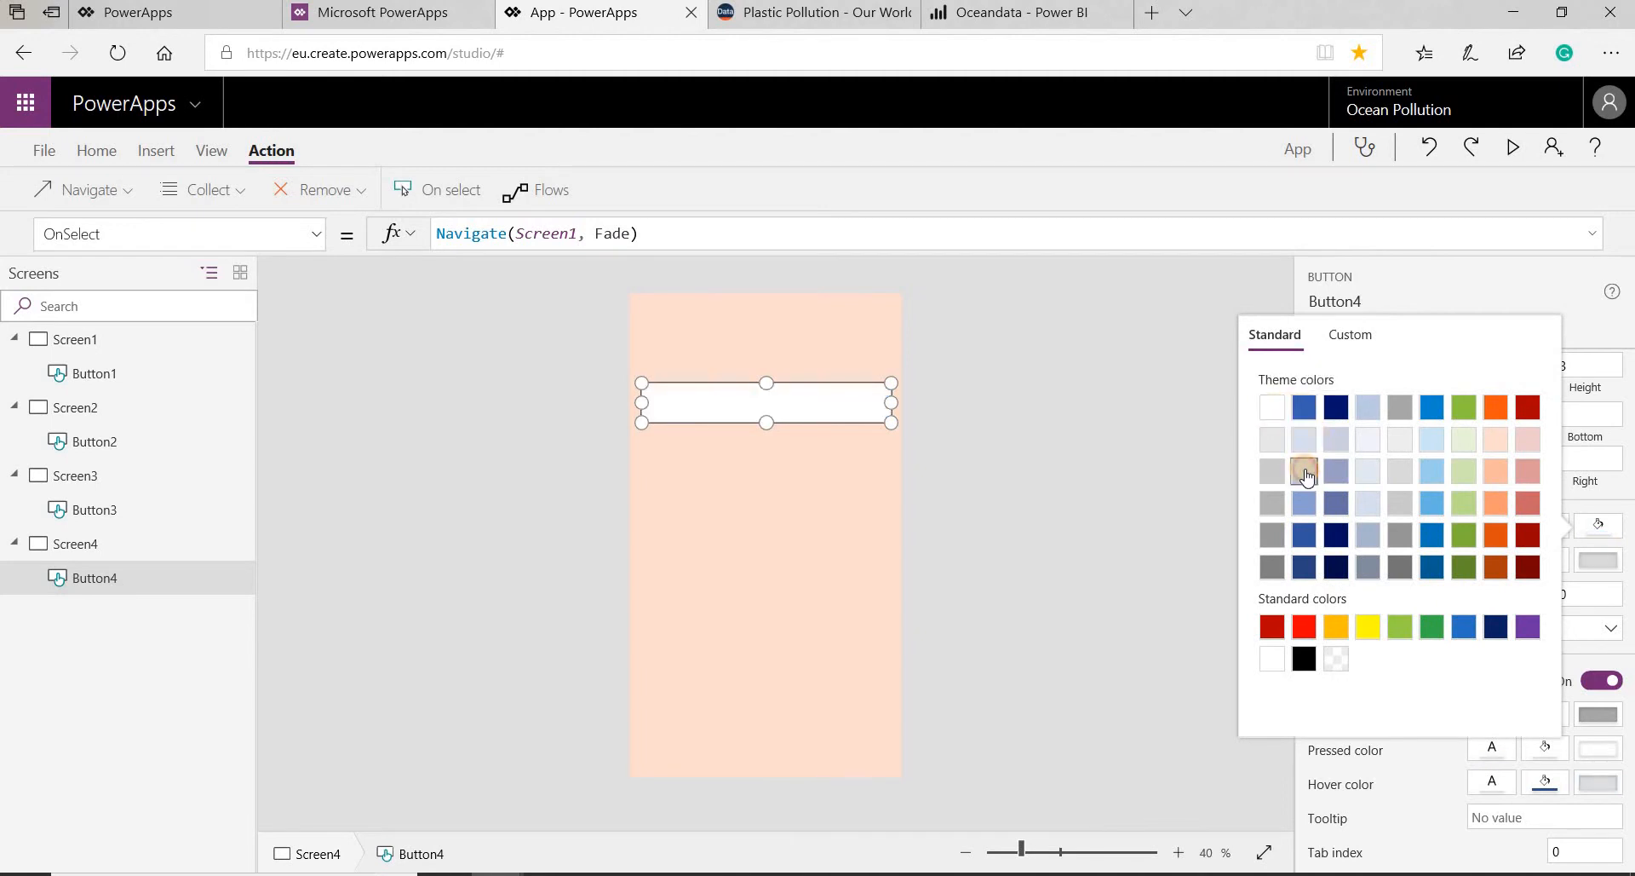
{"action": "left_click", "coordinate": [1307, 476]}
{"action": "left_click", "coordinate": [937, 392]}
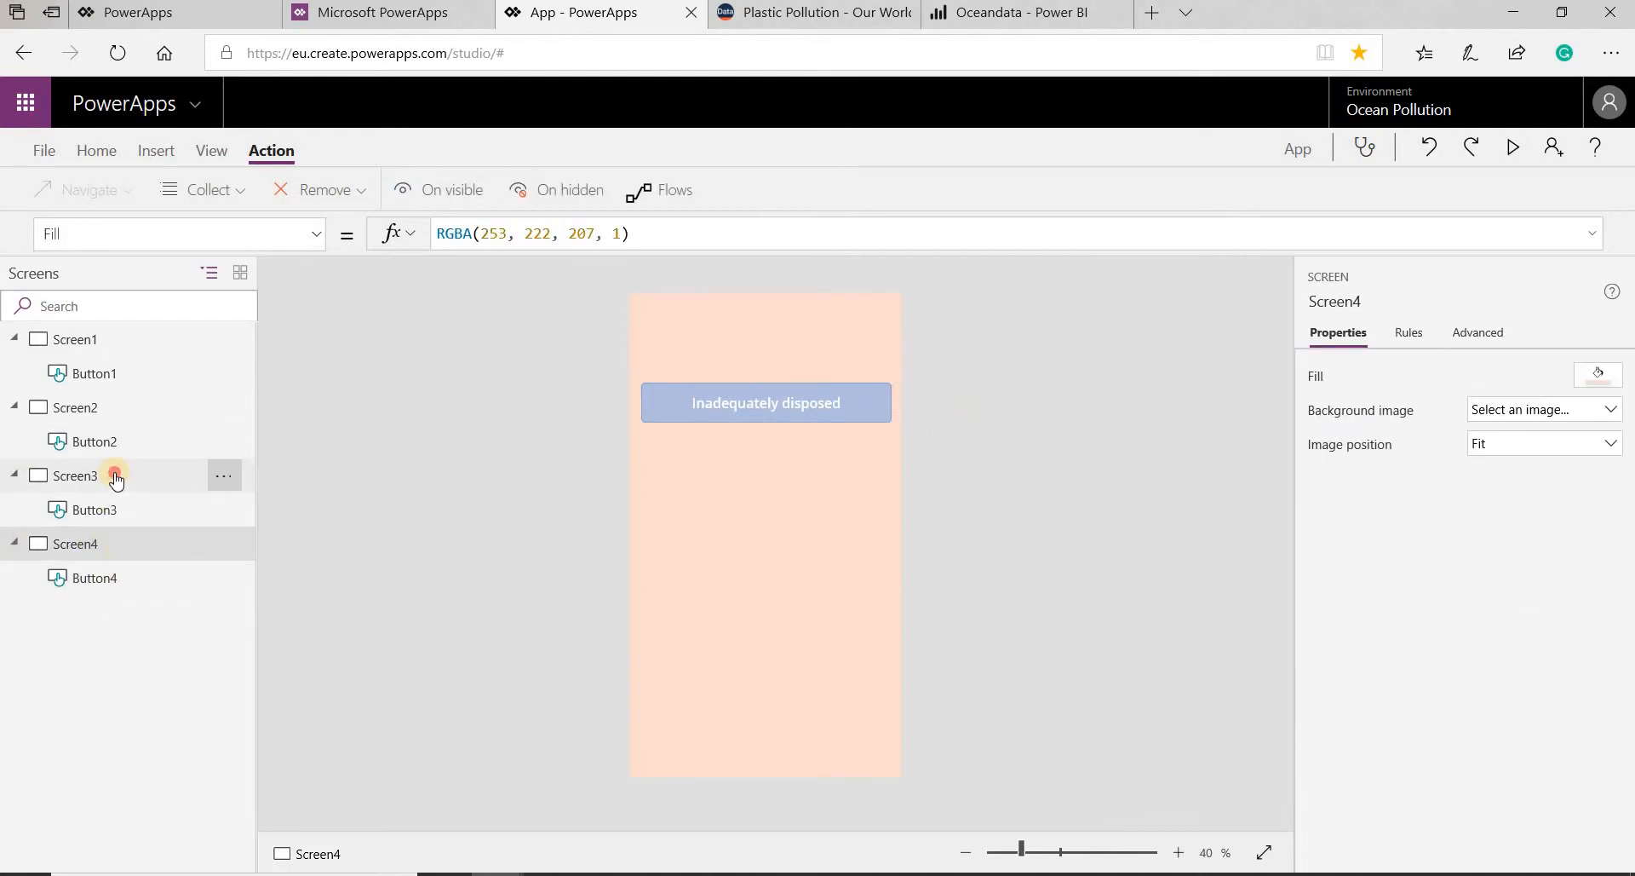
- Change the fill of the Littered waste button on Screen3 to the pale lavender-blue theme color
{"action": "left_click", "coordinate": [767, 422]}
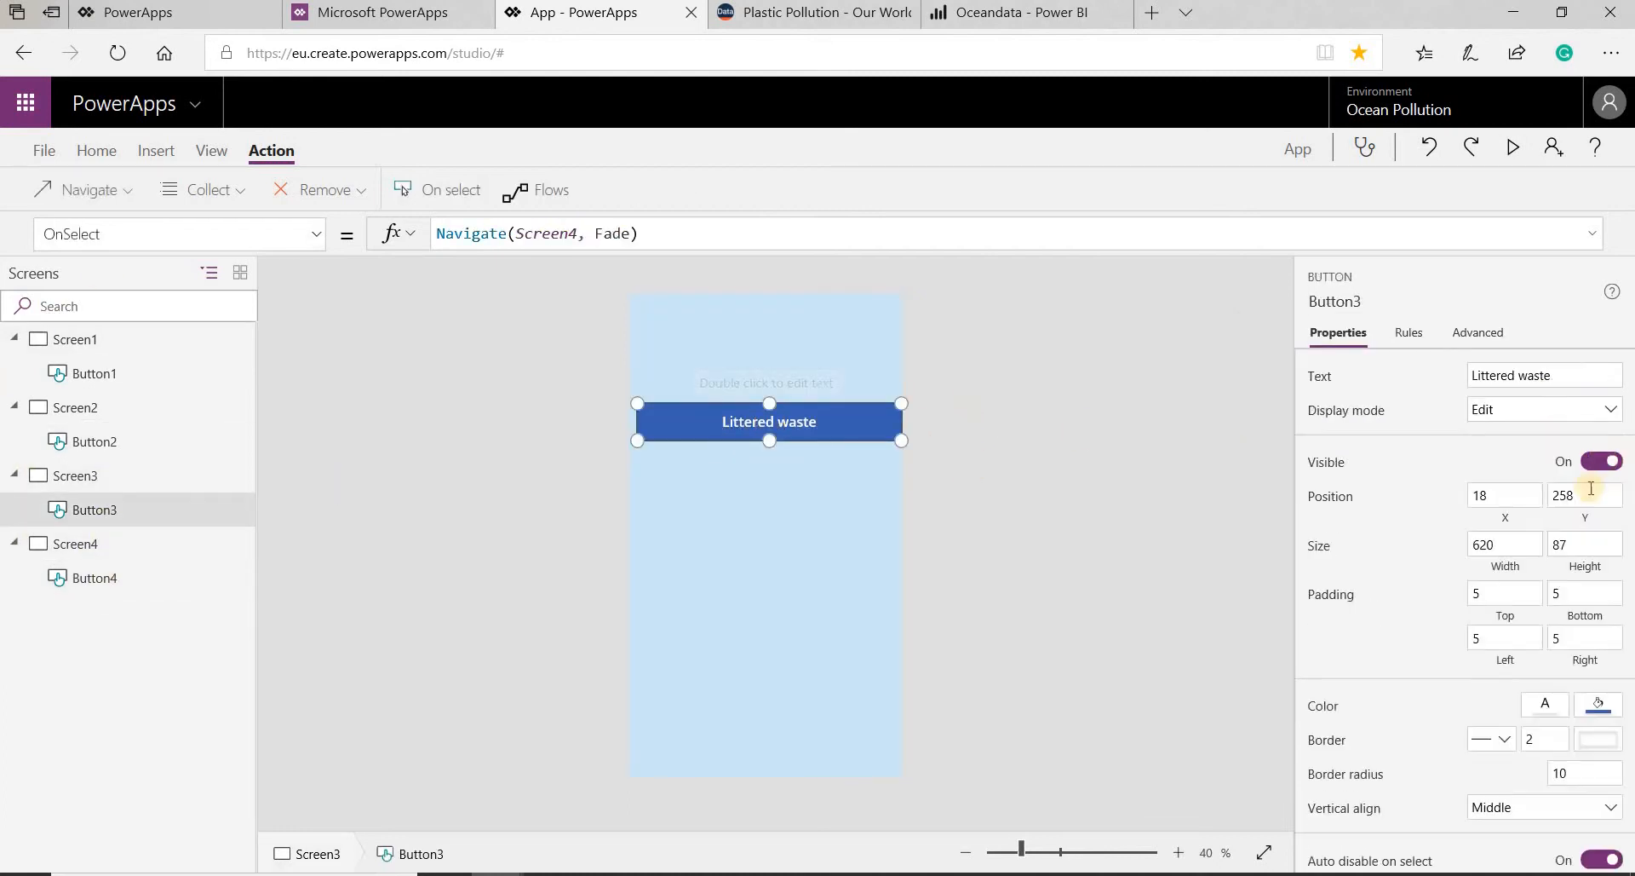
{"action": "left_click", "coordinate": [1597, 711]}
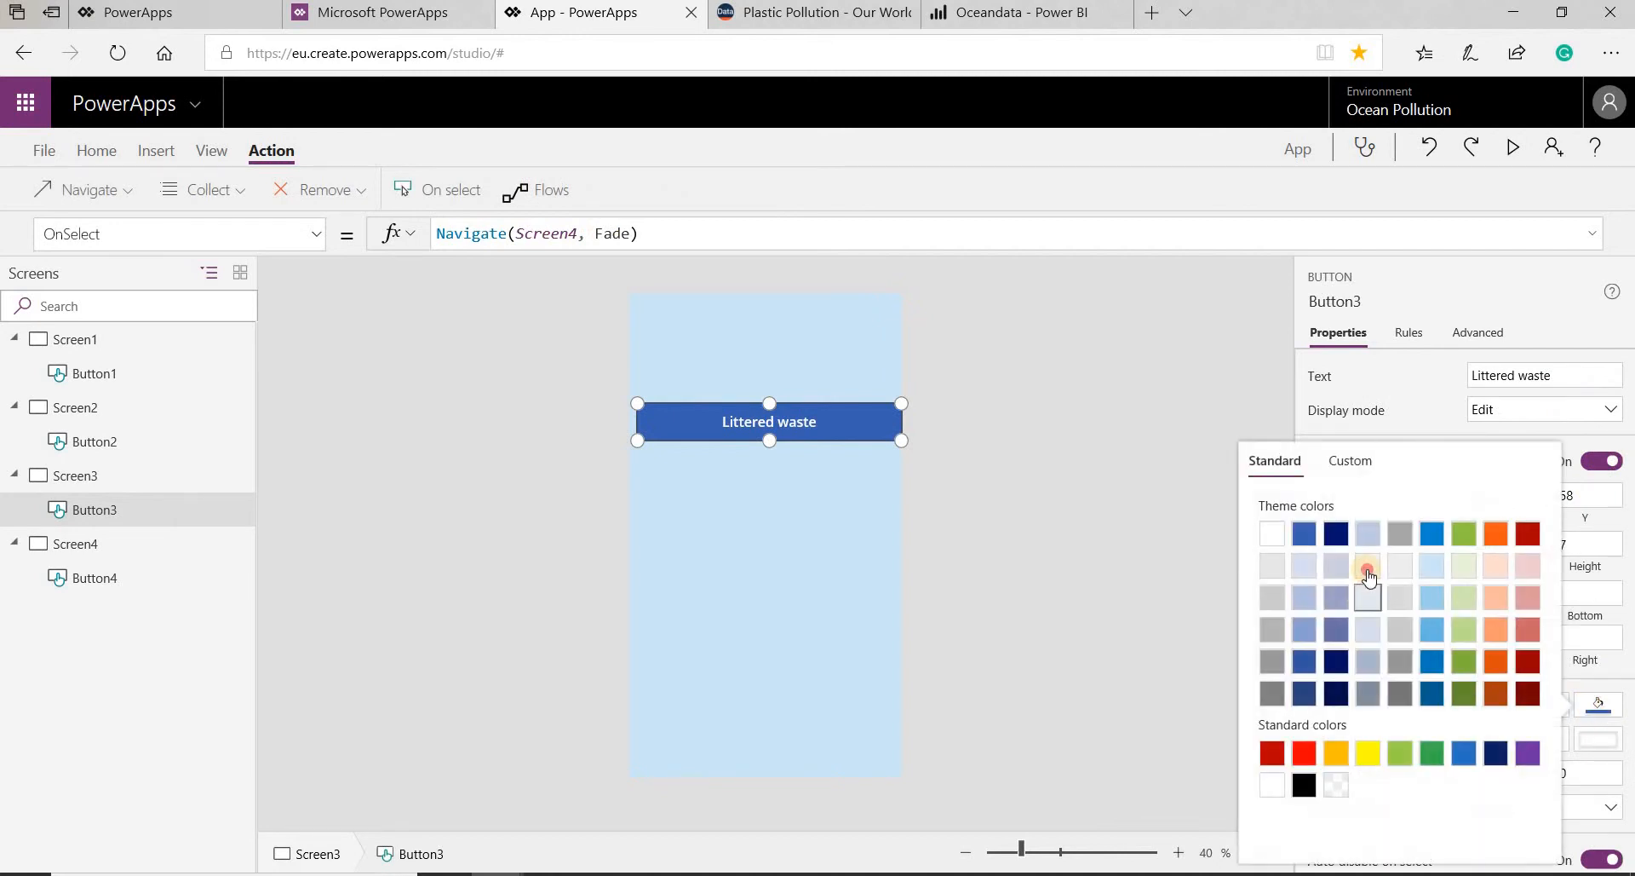
{"action": "left_click", "coordinate": [1363, 569]}
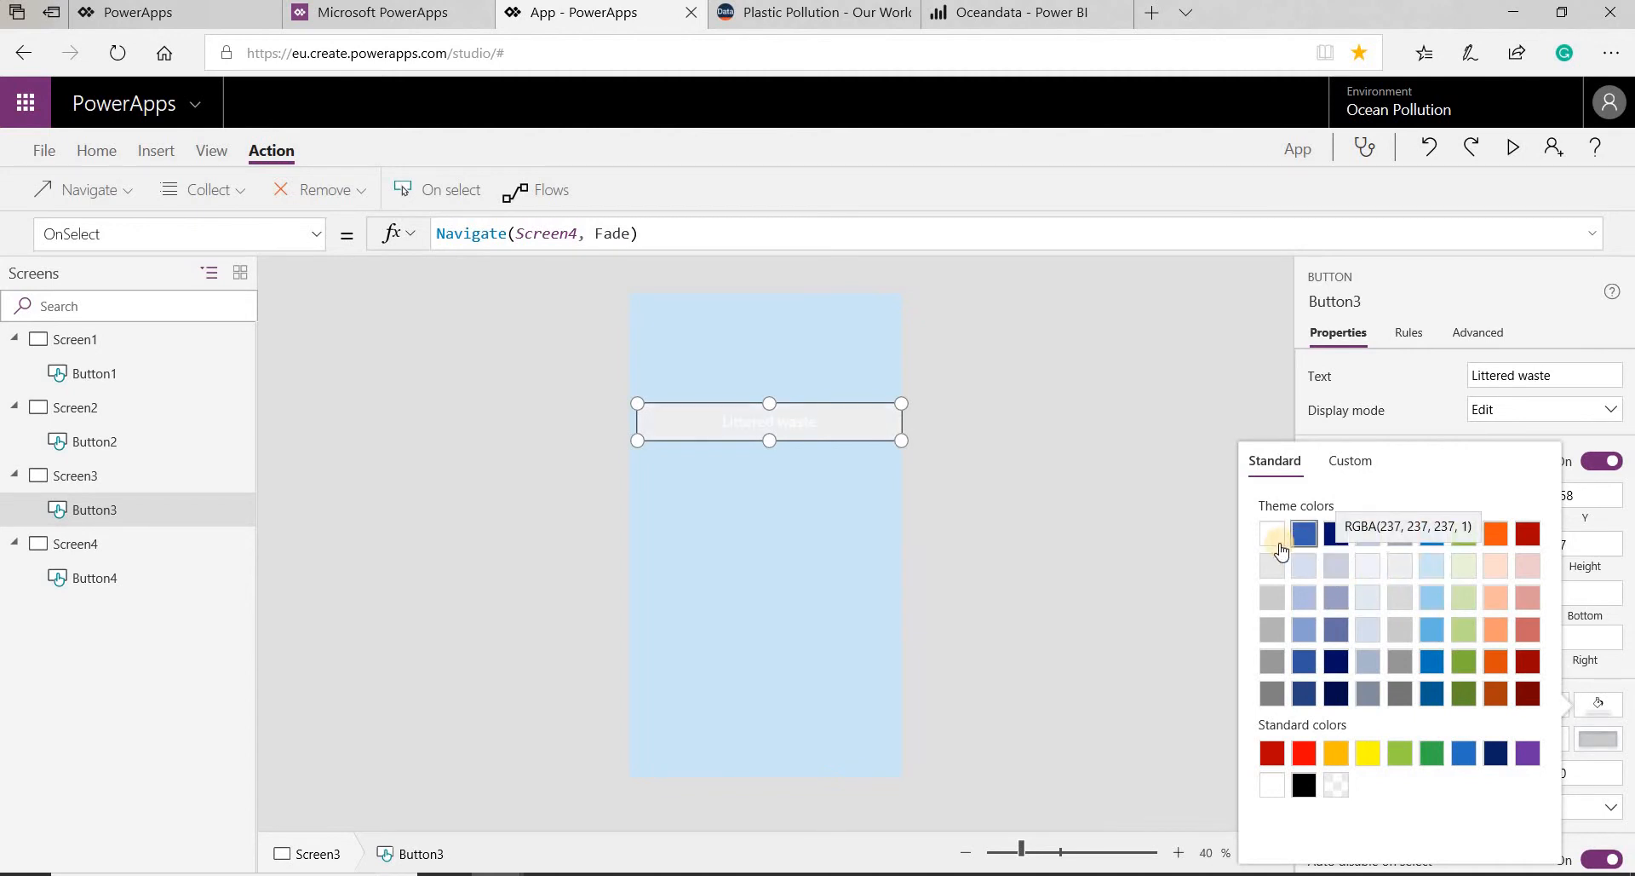
{"action": "left_click", "coordinate": [1304, 565]}
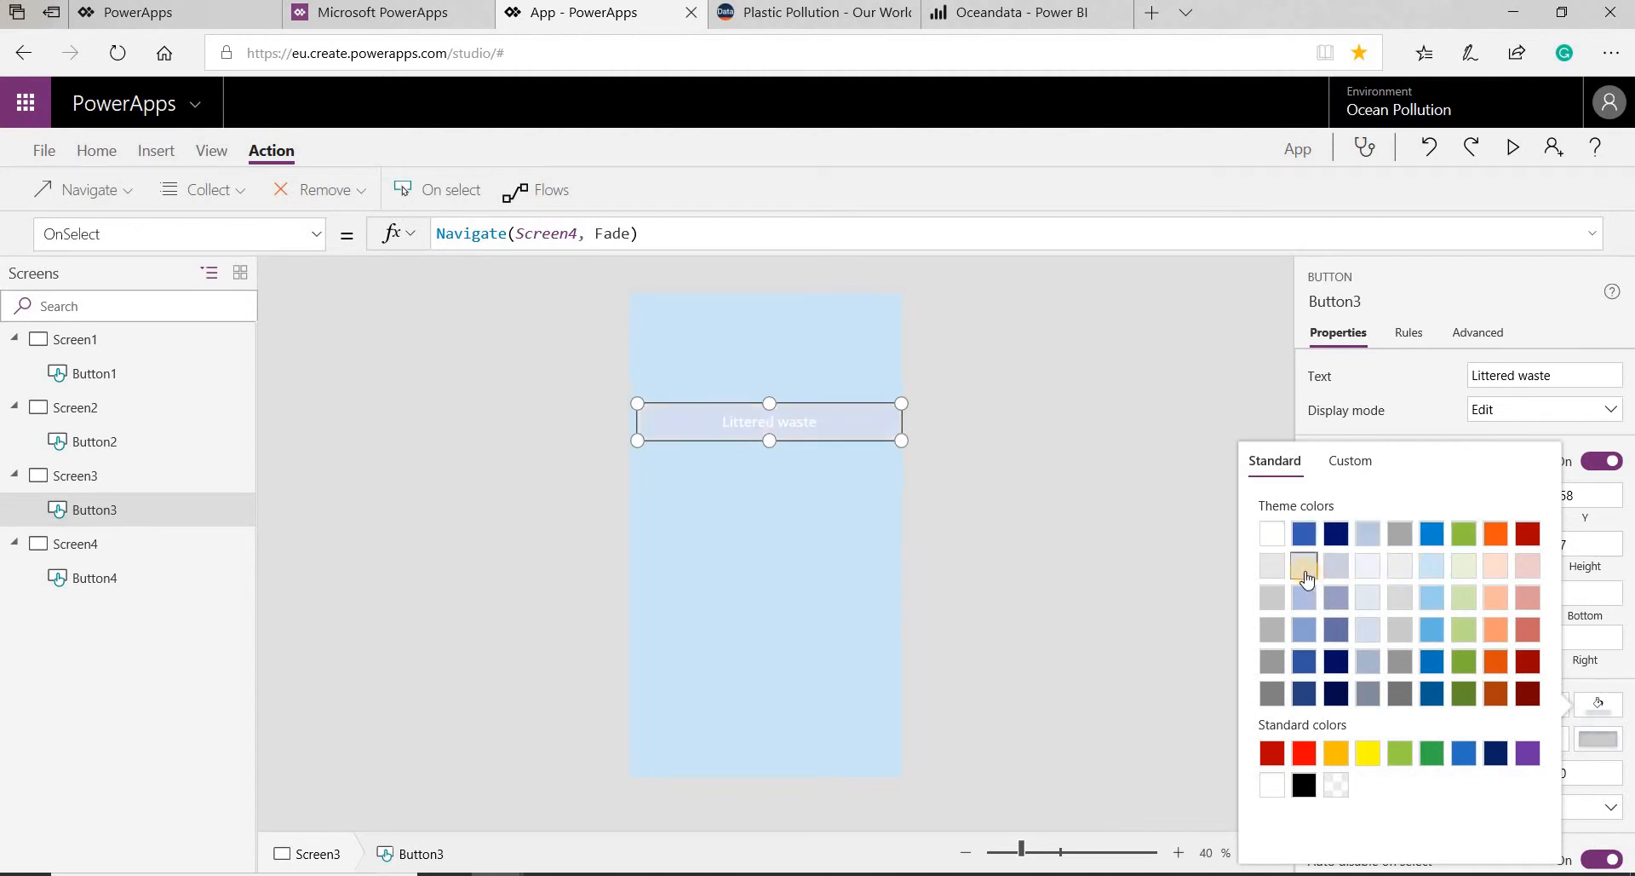
{"action": "left_click", "coordinate": [838, 431]}
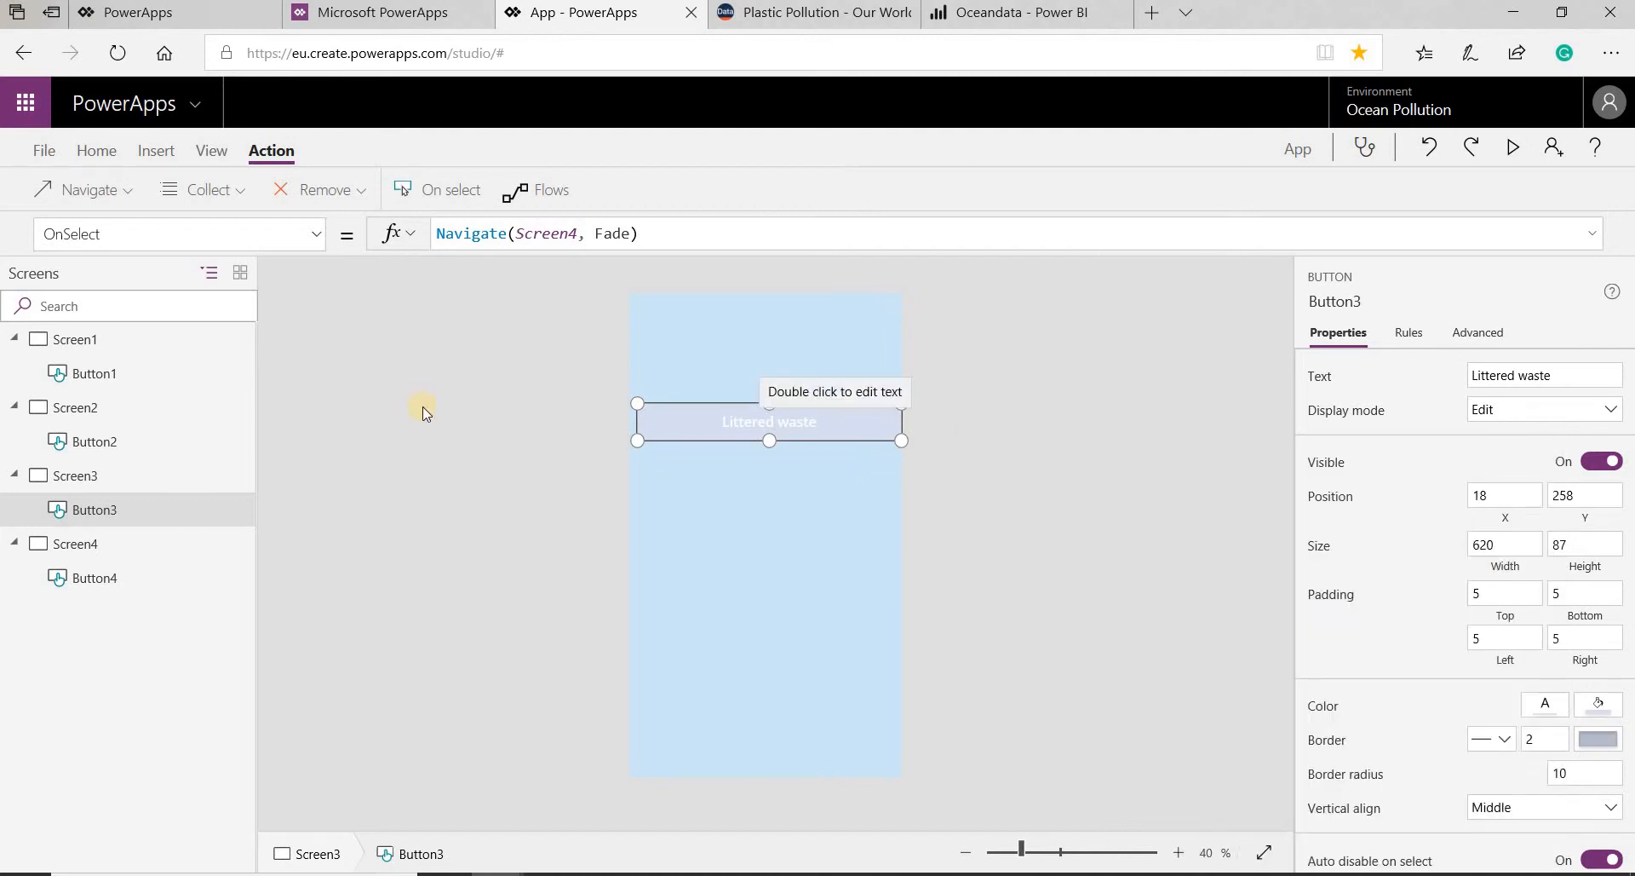
{"action": "left_click", "coordinate": [693, 449]}
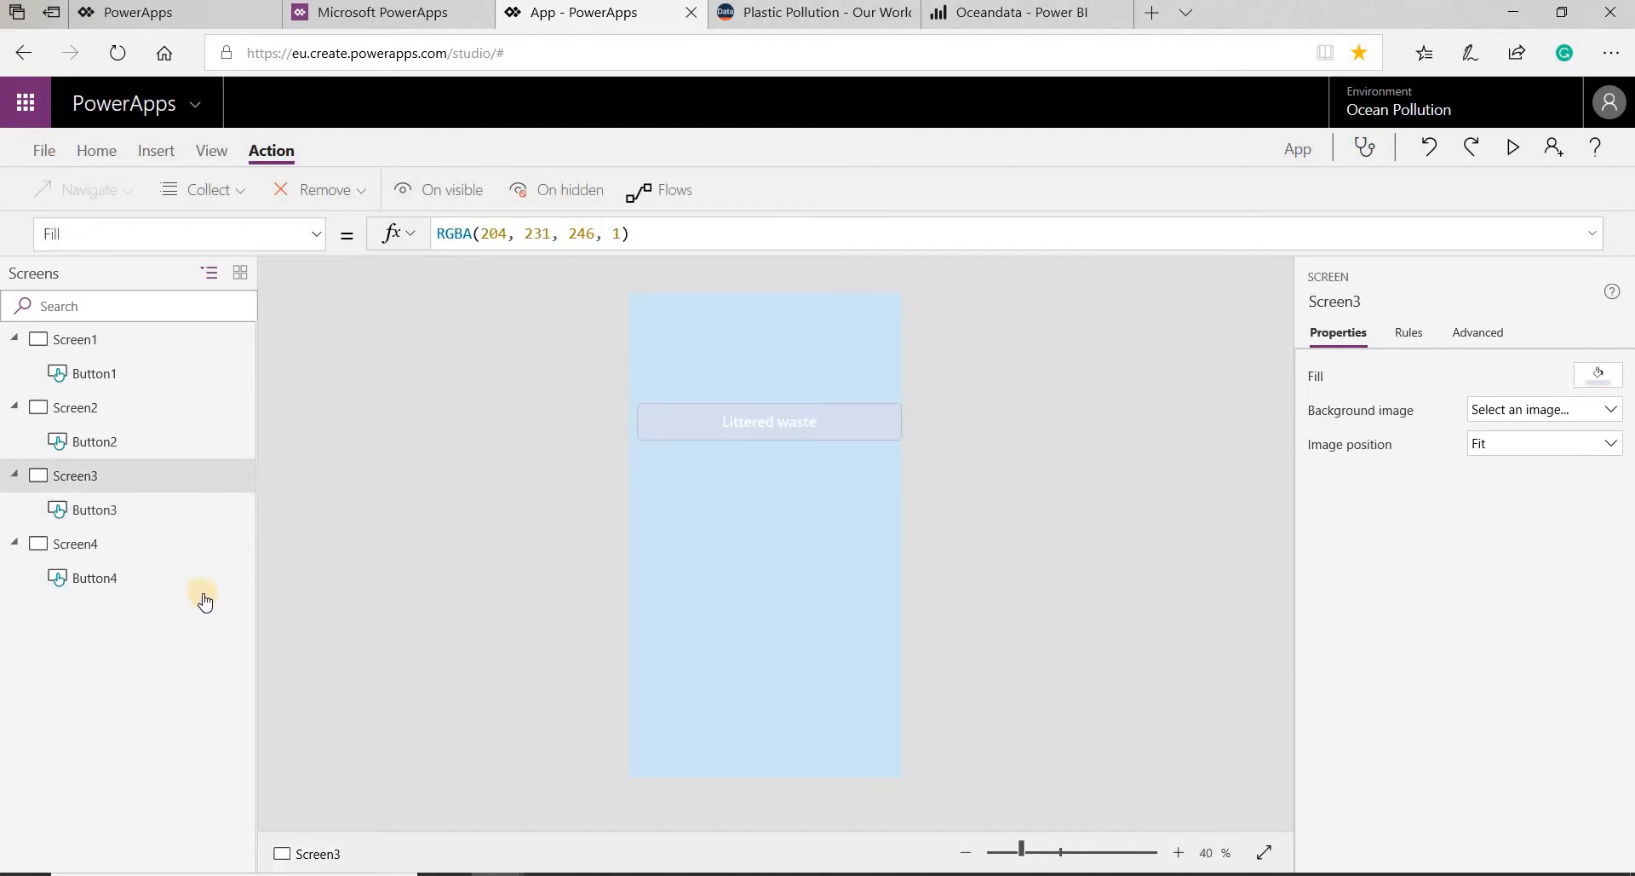
- Insert a Power BI tile on Screen1
{"action": "left_click", "coordinate": [75, 339]}
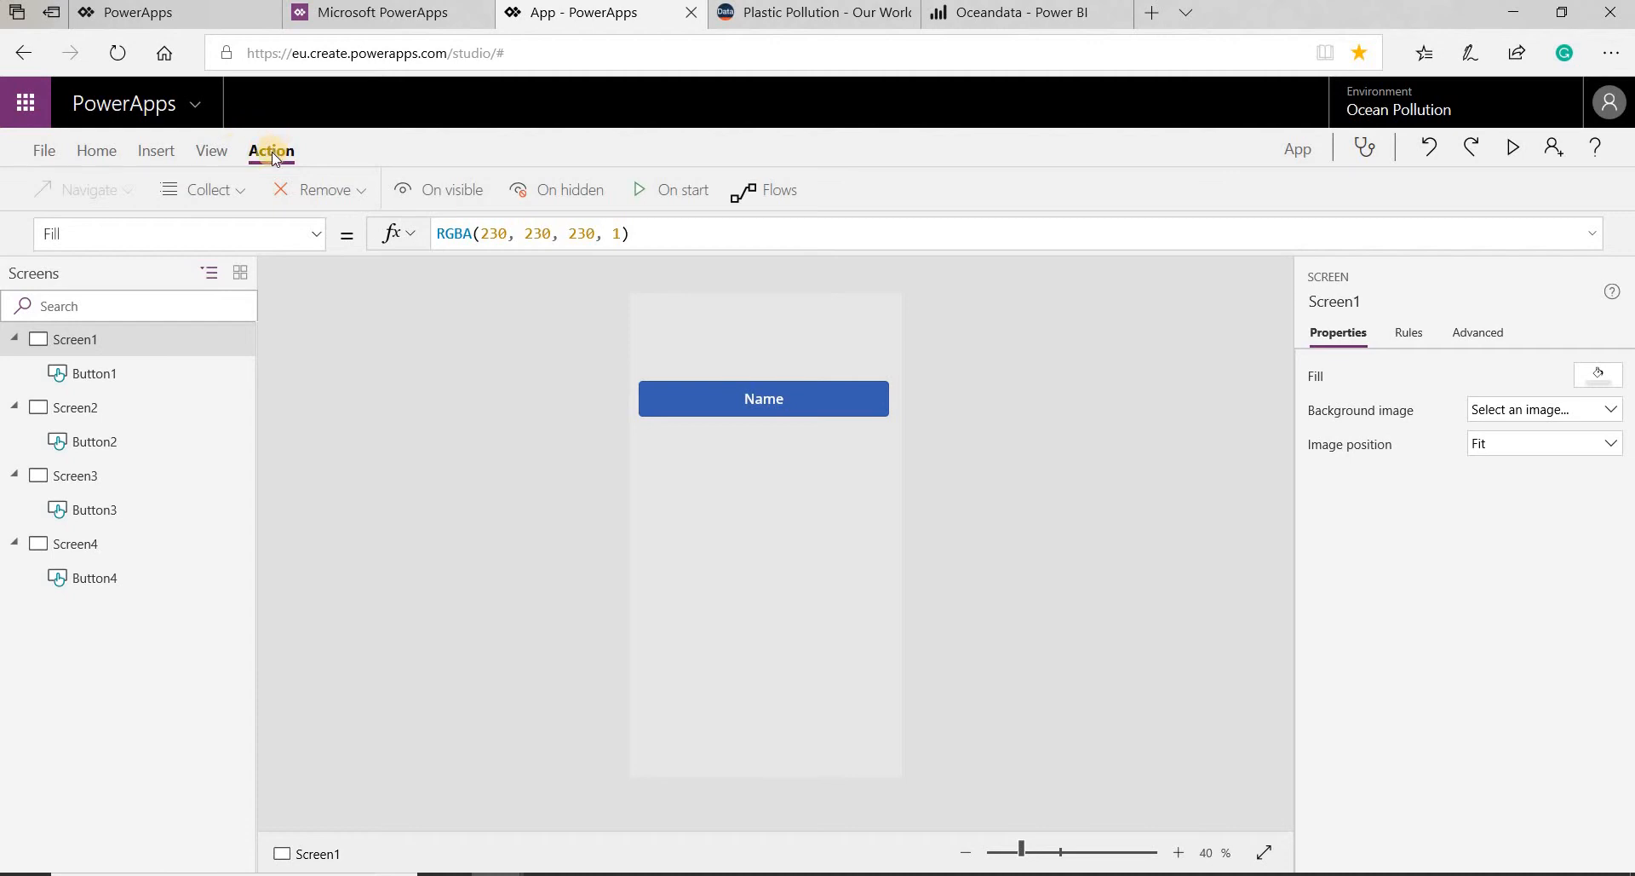
{"action": "left_click", "coordinate": [153, 151]}
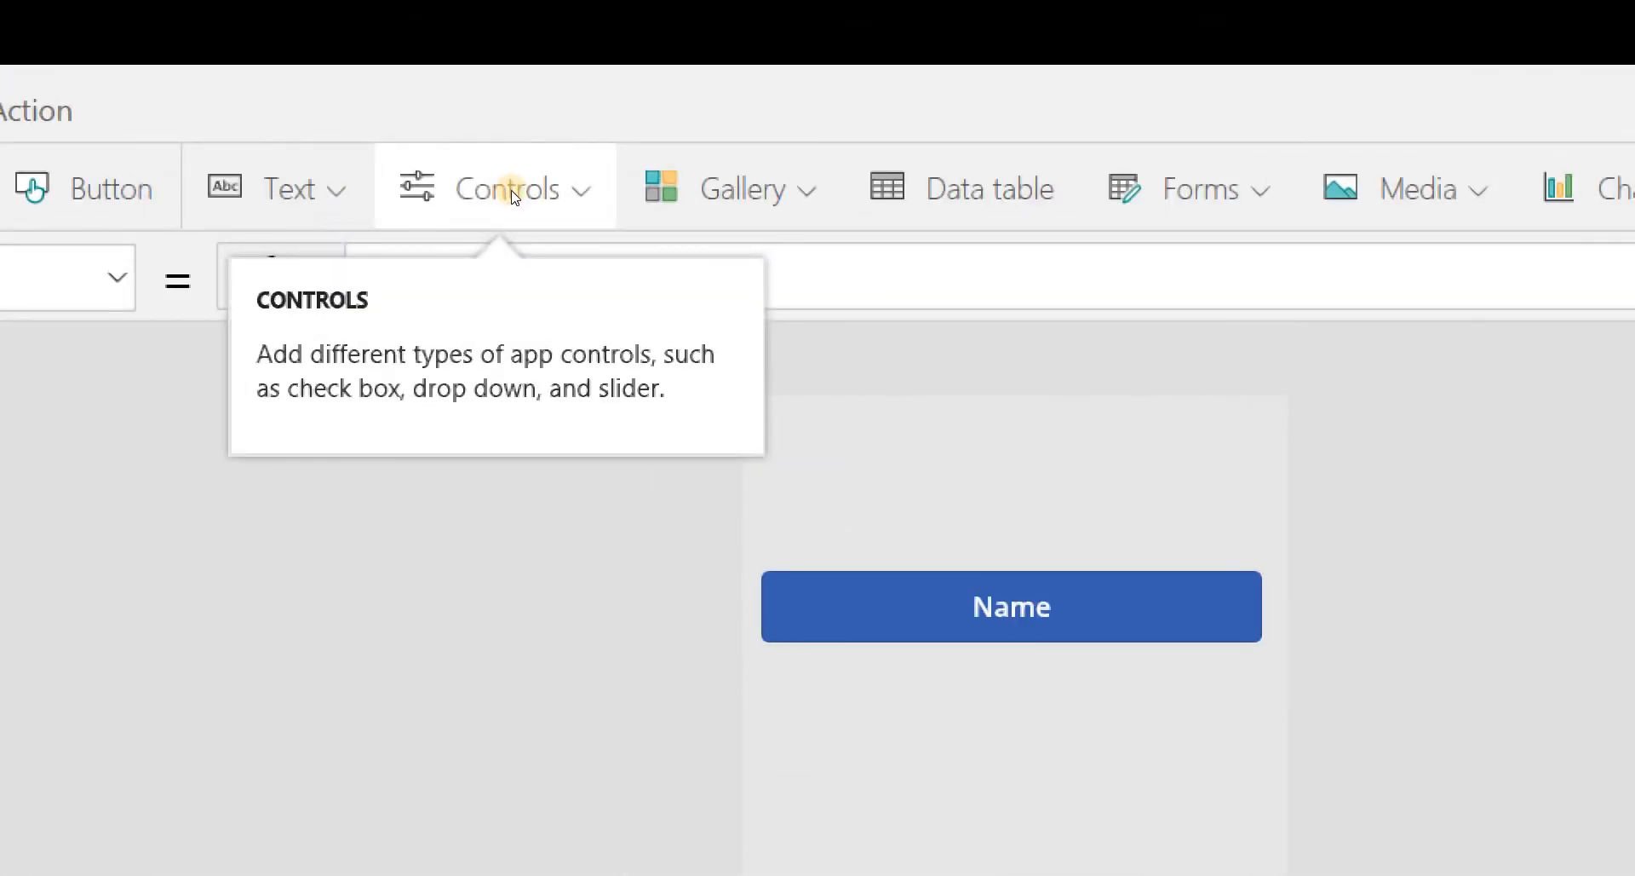
{"action": "left_click", "coordinate": [555, 192]}
{"action": "scroll", "coordinate": [554, 390], "scroll_direction": "down", "scroll_amount": 5}
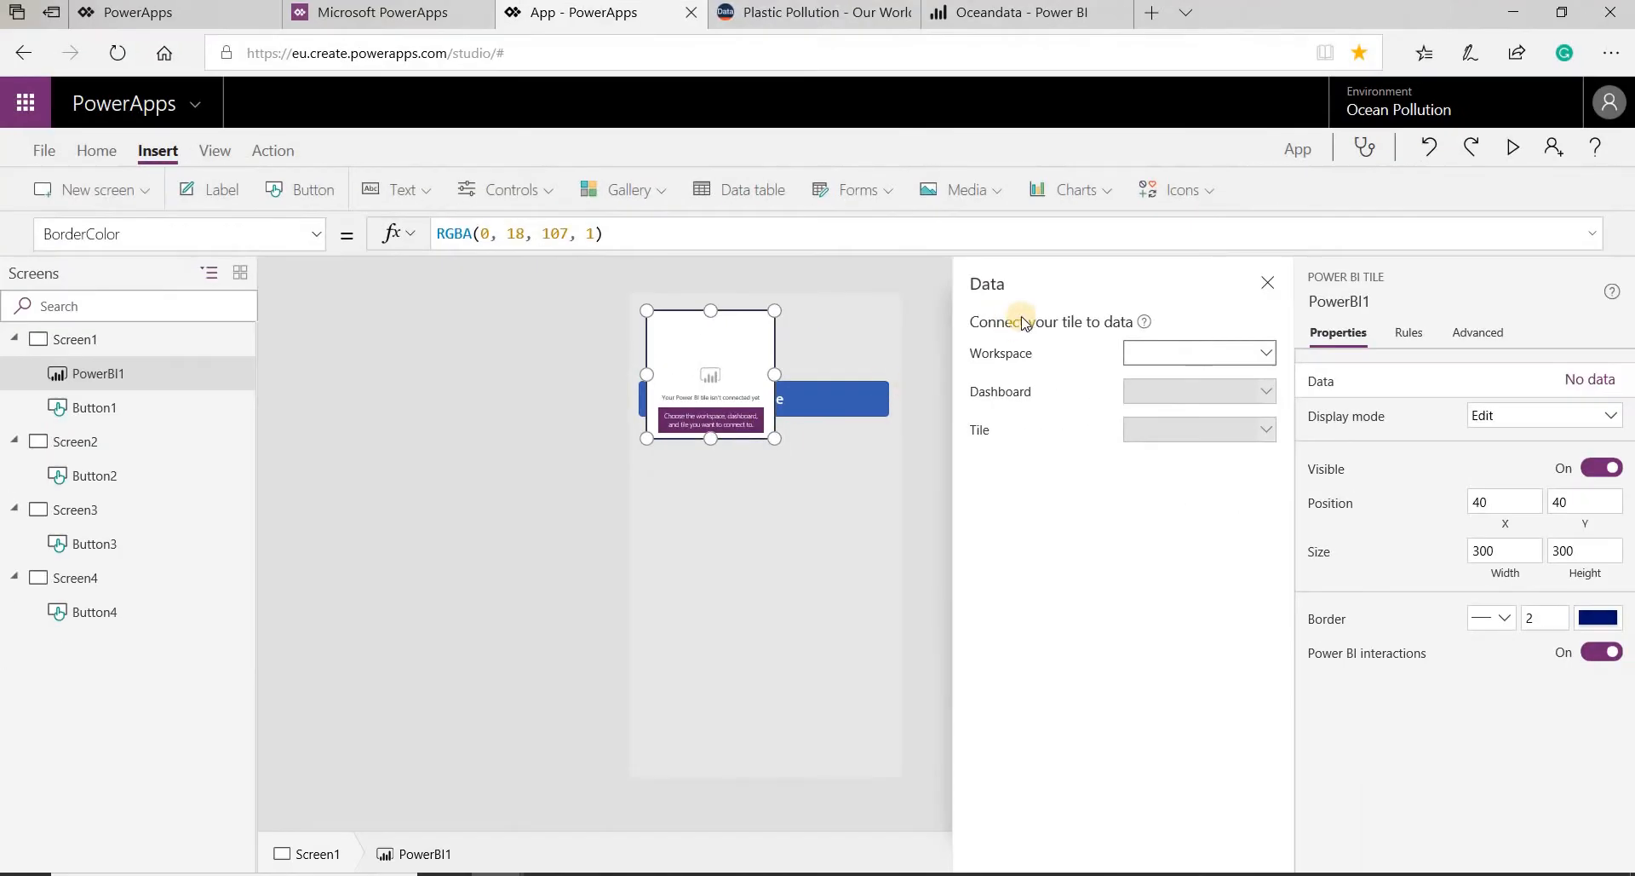
- Connect the Power BI tile to the Name tile of the Oceandata dashboard in the Oceandata workspace
{"action": "left_click", "coordinate": [1384, 415]}
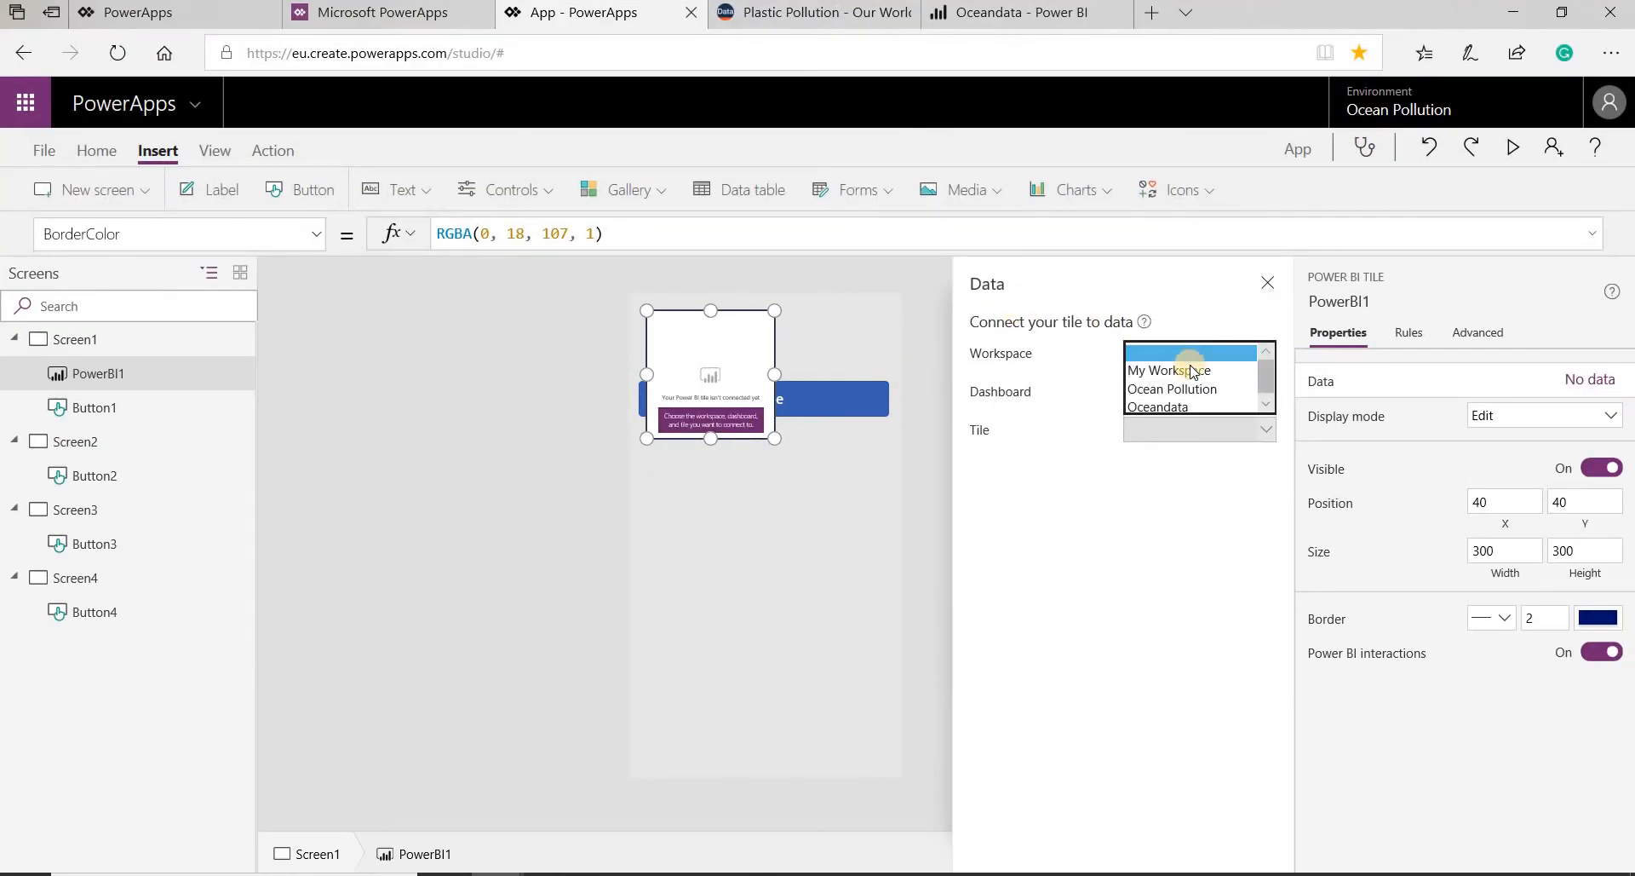
{"action": "left_click", "coordinate": [1189, 392]}
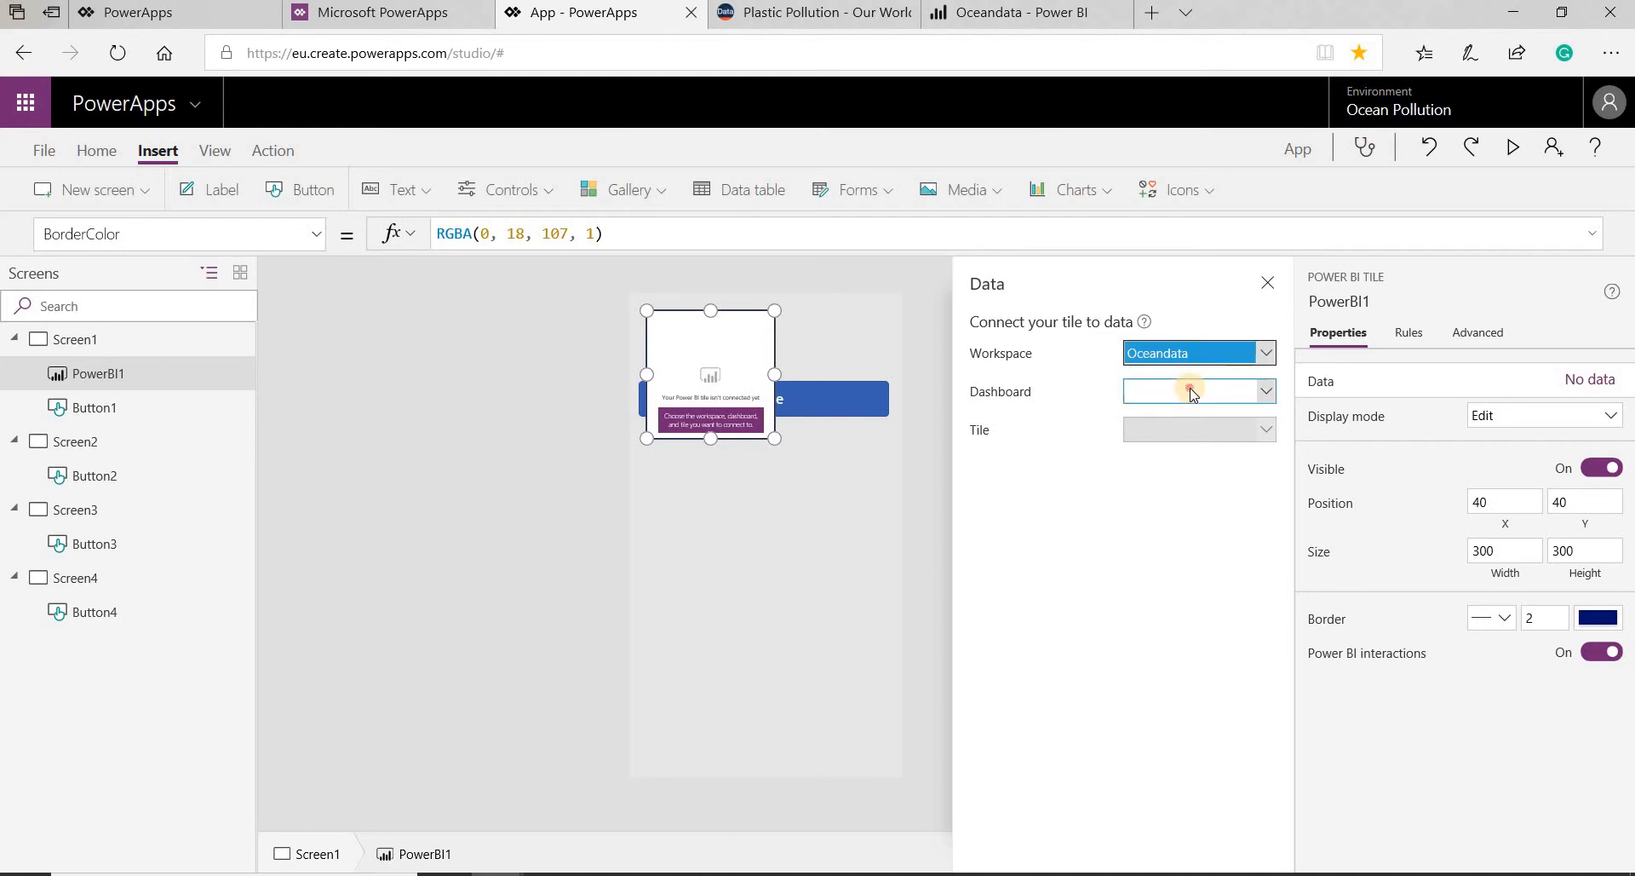
{"action": "left_click", "coordinate": [1190, 391]}
{"action": "left_click", "coordinate": [1186, 408]}
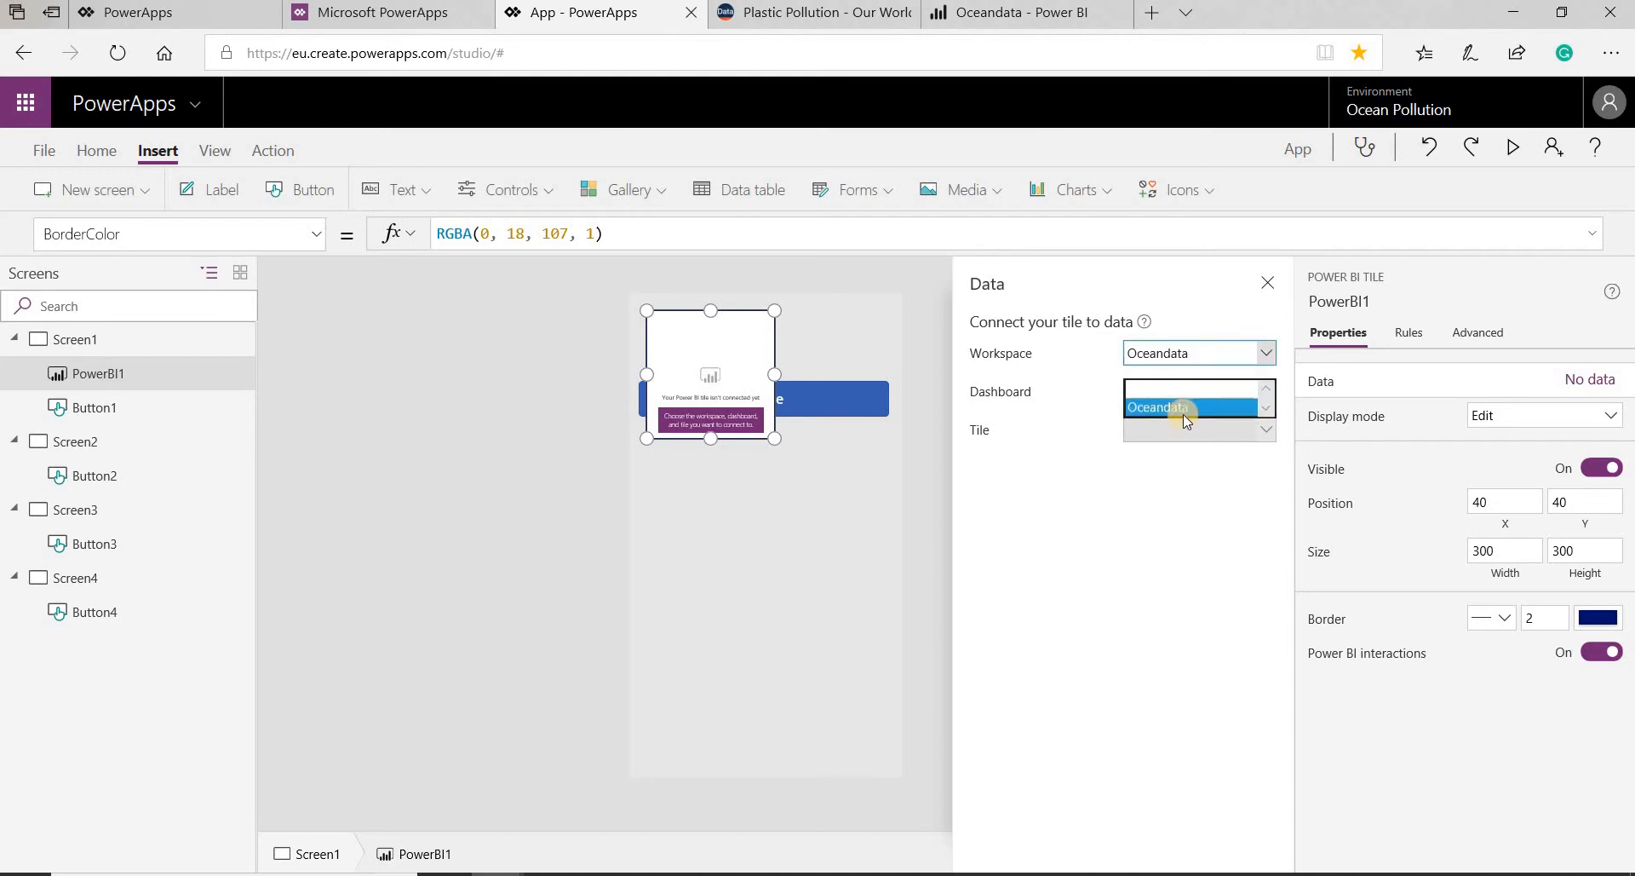
{"action": "left_click", "coordinate": [1182, 433]}
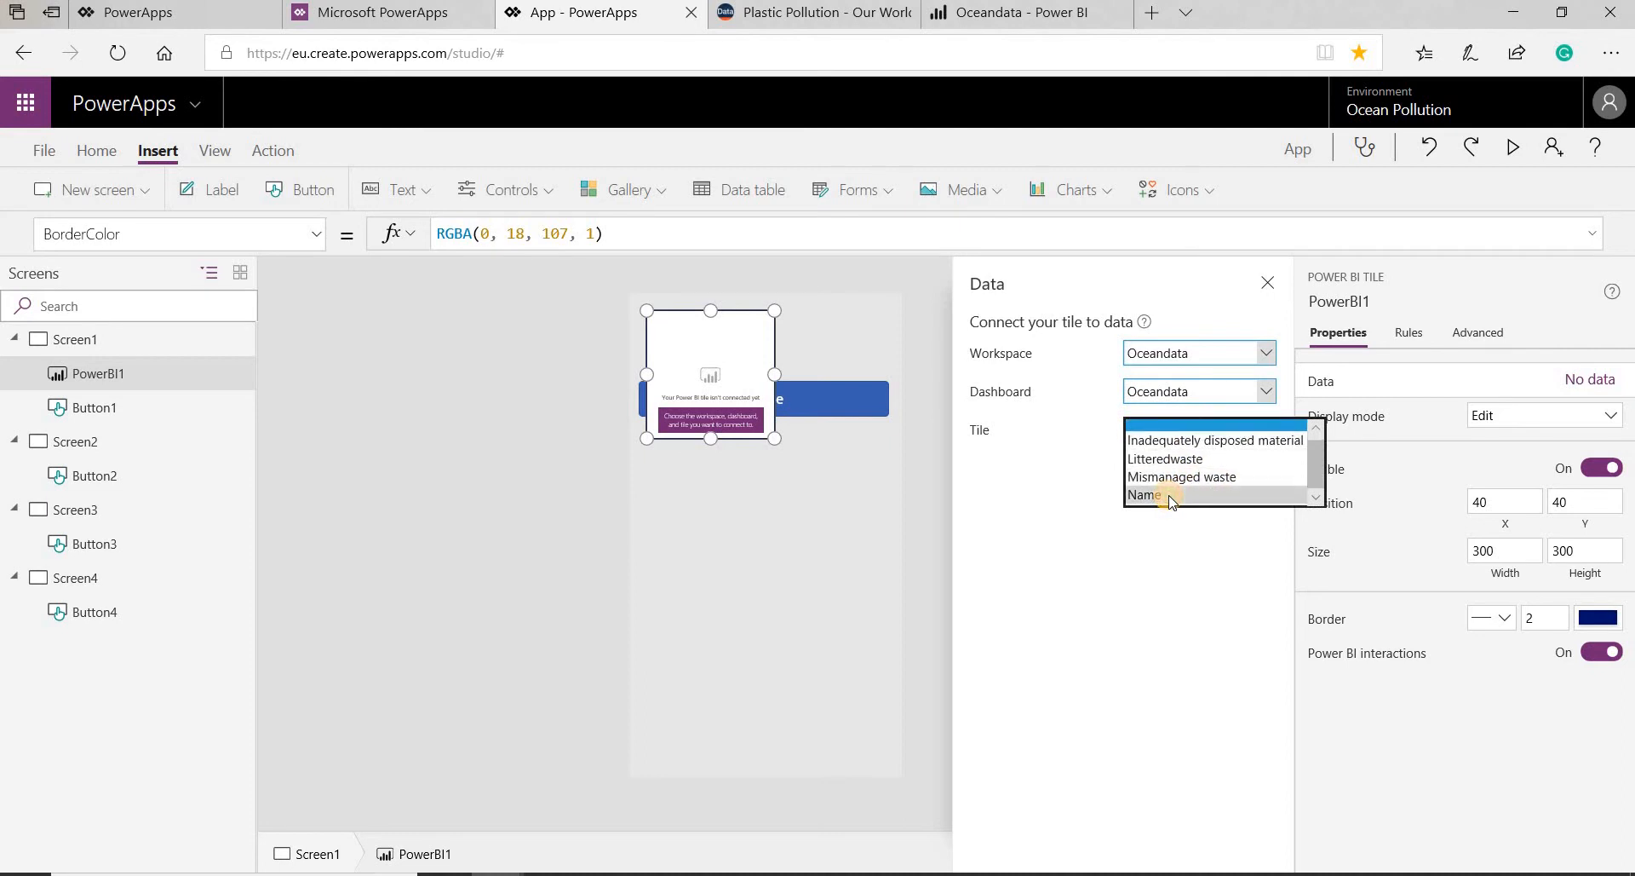
{"action": "left_click", "coordinate": [1168, 495]}
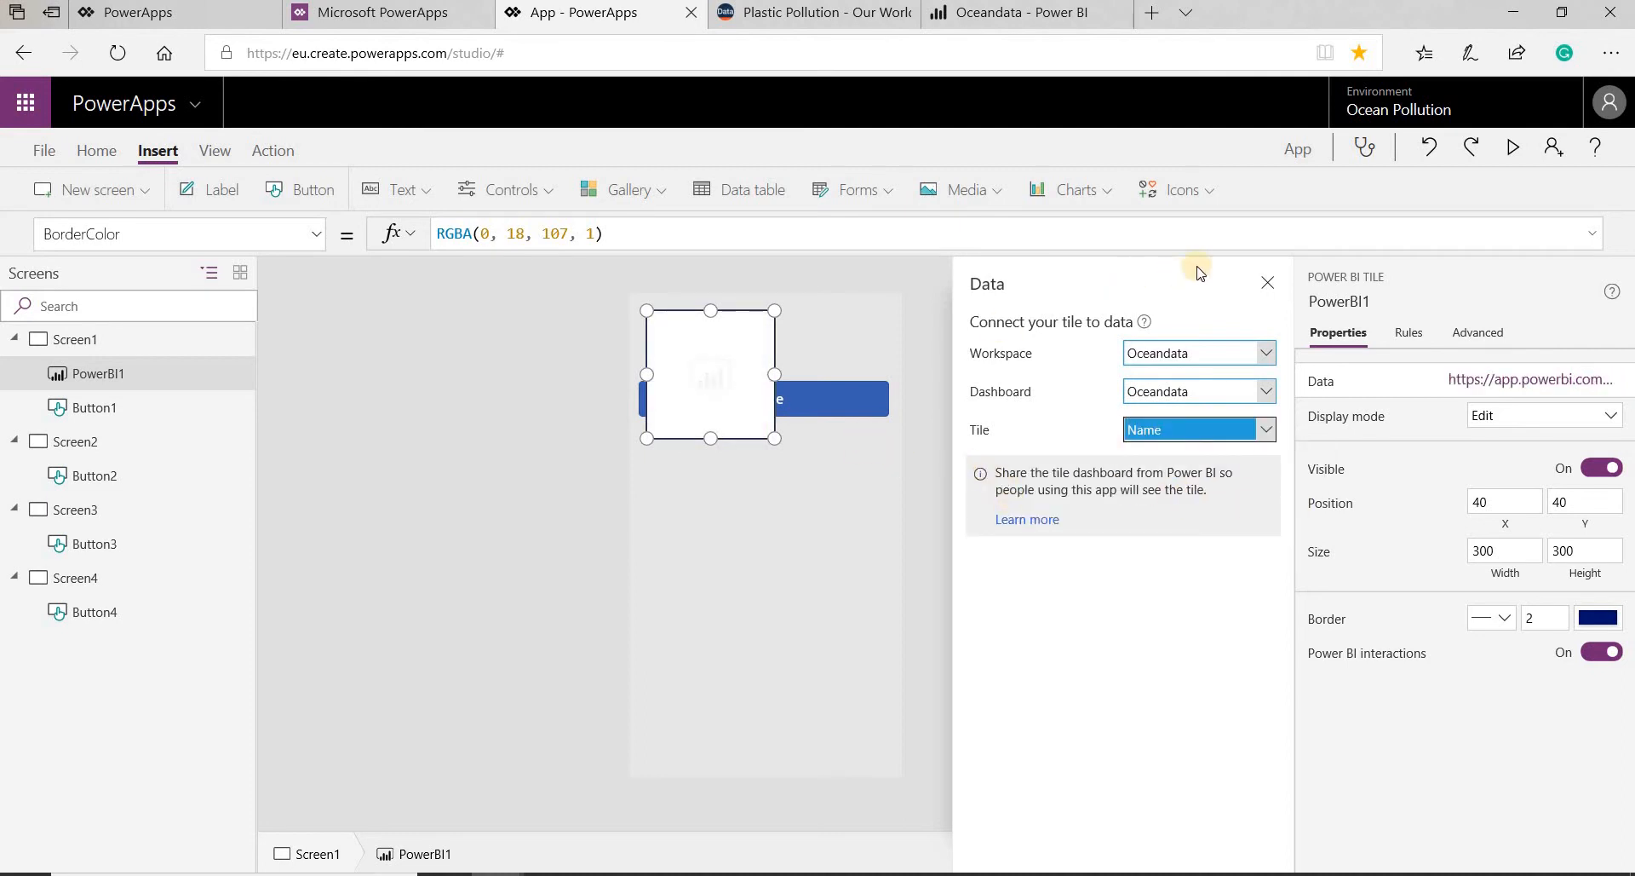
{"action": "left_click", "coordinate": [1270, 282]}
- Resize the Power BI tile to about 457 by 242 and center it below the Name button at about X 87, Y 433
{"action": "left_click_drag", "start_coordinate": [757, 378], "coordinate": [830, 505]}
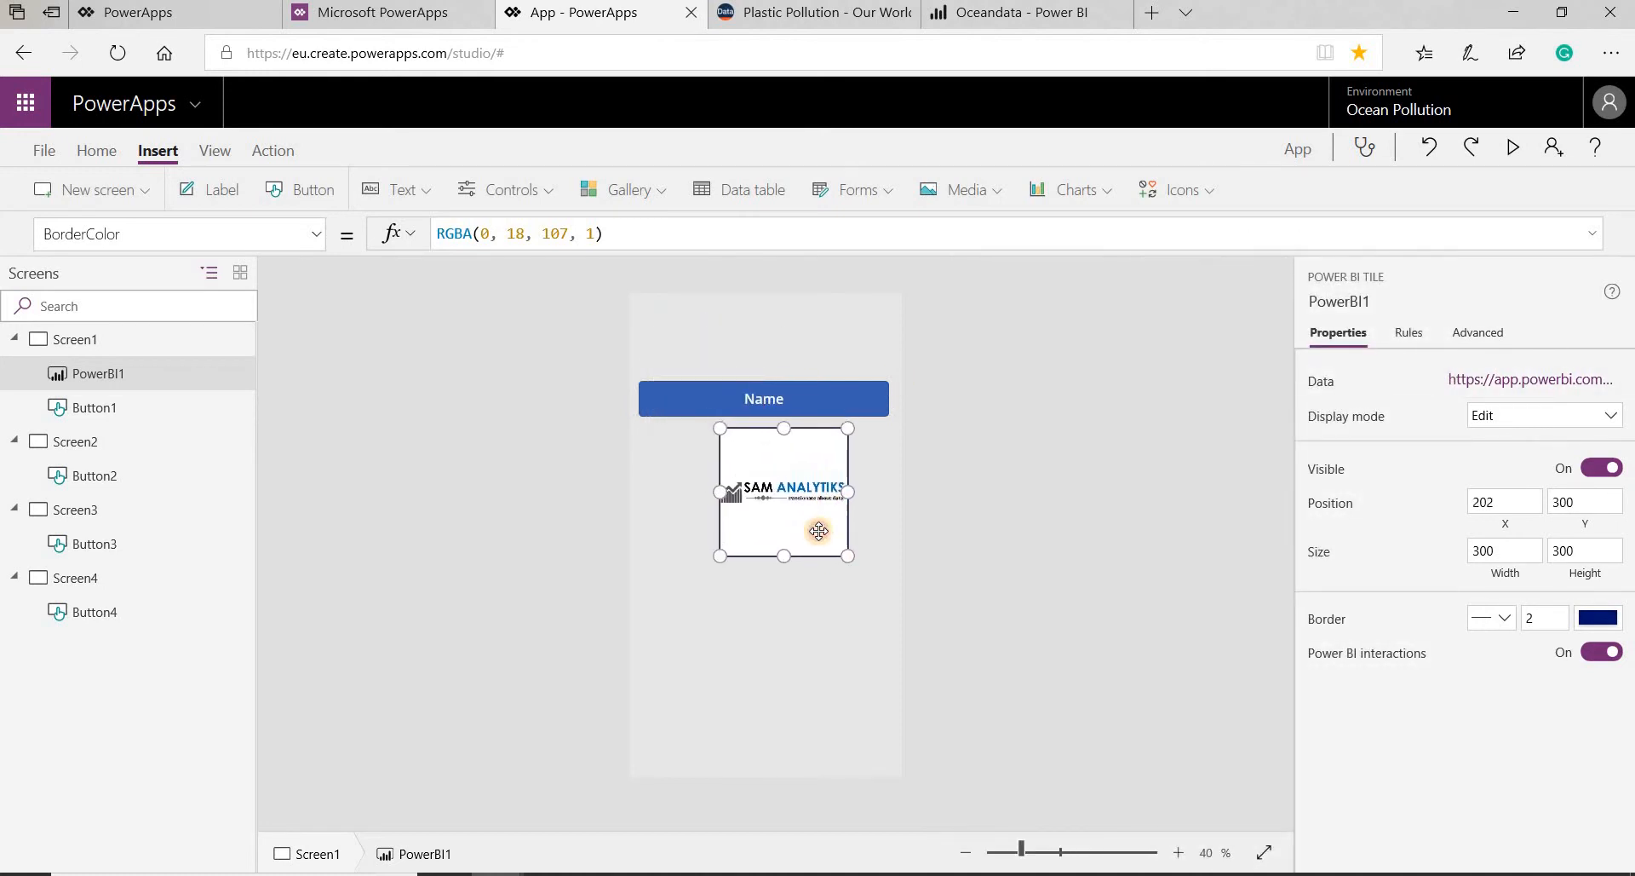
{"action": "left_click_drag", "start_coordinate": [697, 613], "coordinate": [649, 550]}
{"action": "left_click_drag", "start_coordinate": [745, 508], "coordinate": [764, 539]}
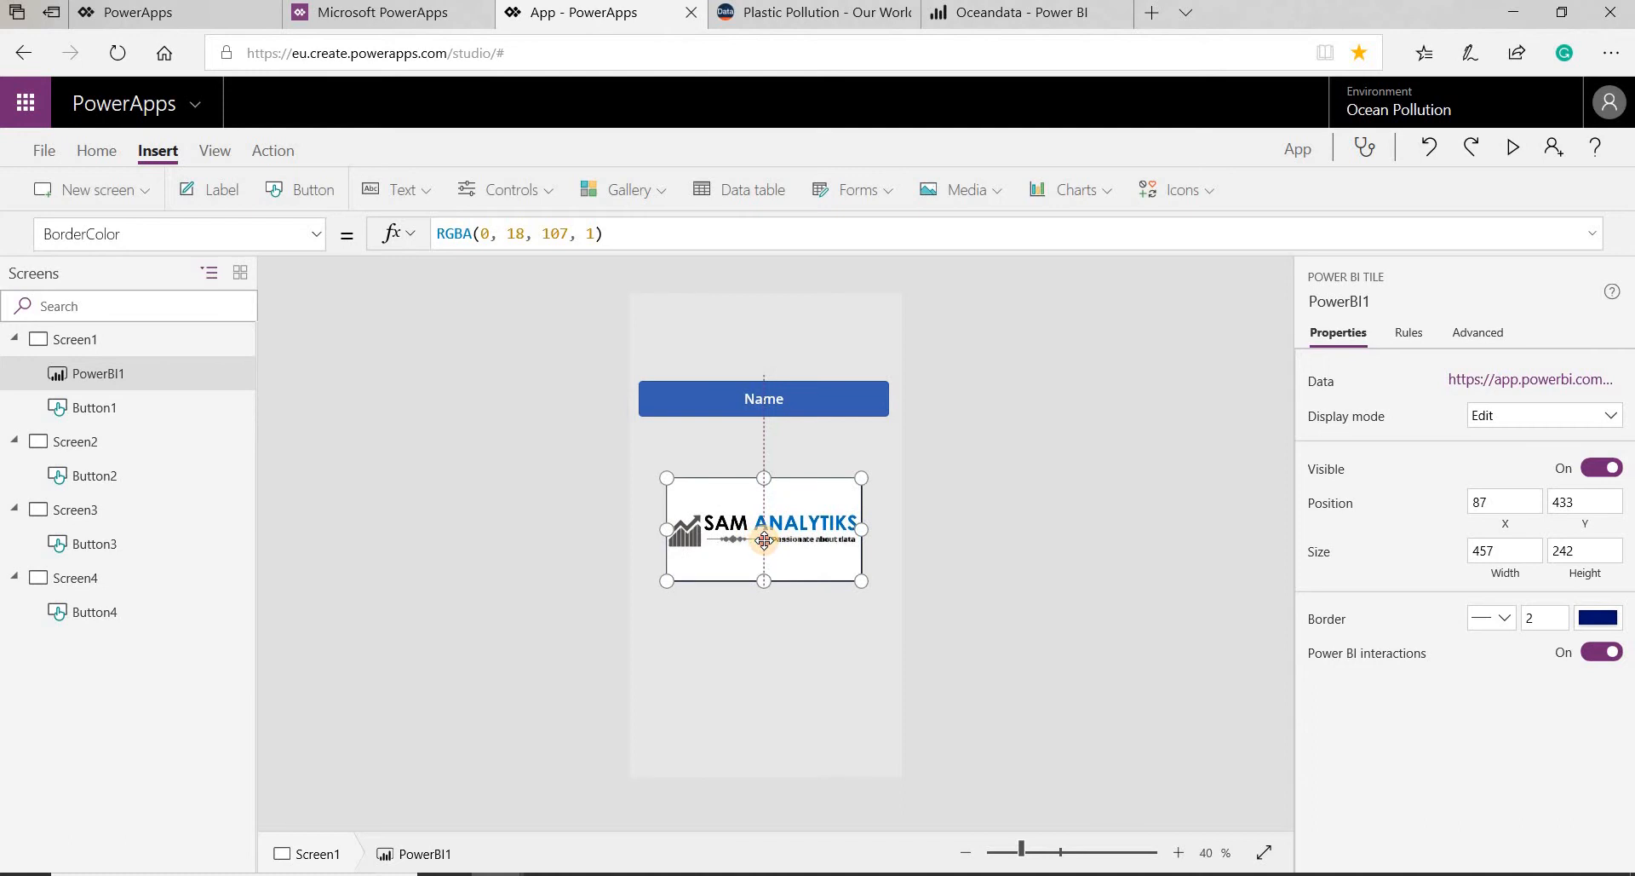
{"action": "left_click_drag", "start_coordinate": [764, 539], "coordinate": [801, 540]}
{"action": "left_click", "coordinate": [891, 482]}
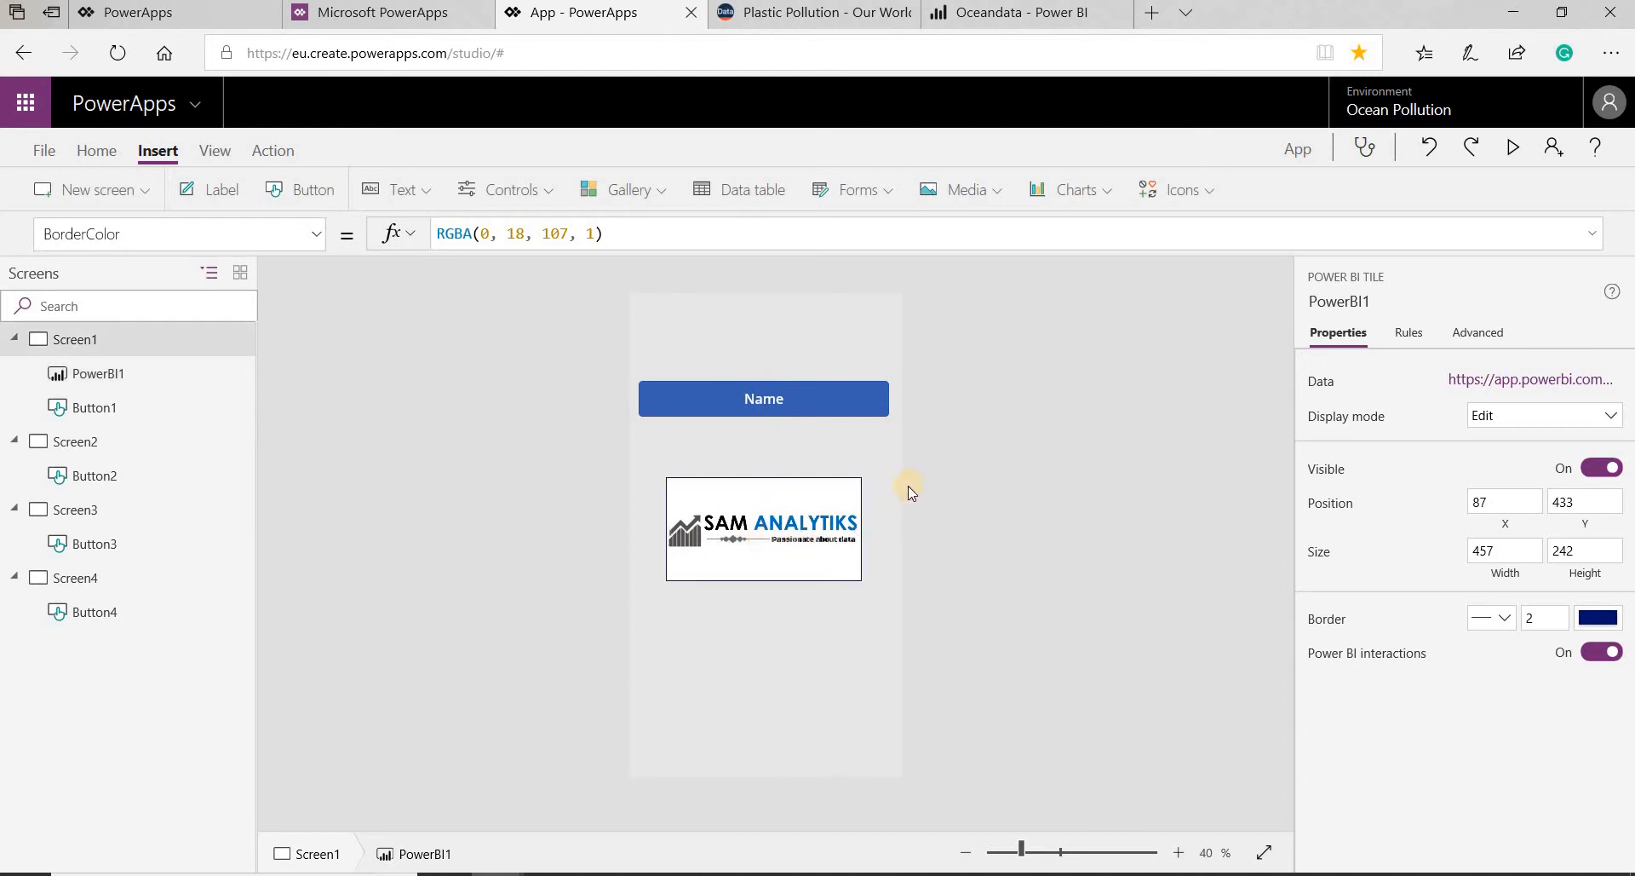
- Nudge the Power BI tile on Screen1 slightly down to about Y 435
{"action": "left_click", "coordinate": [798, 516]}
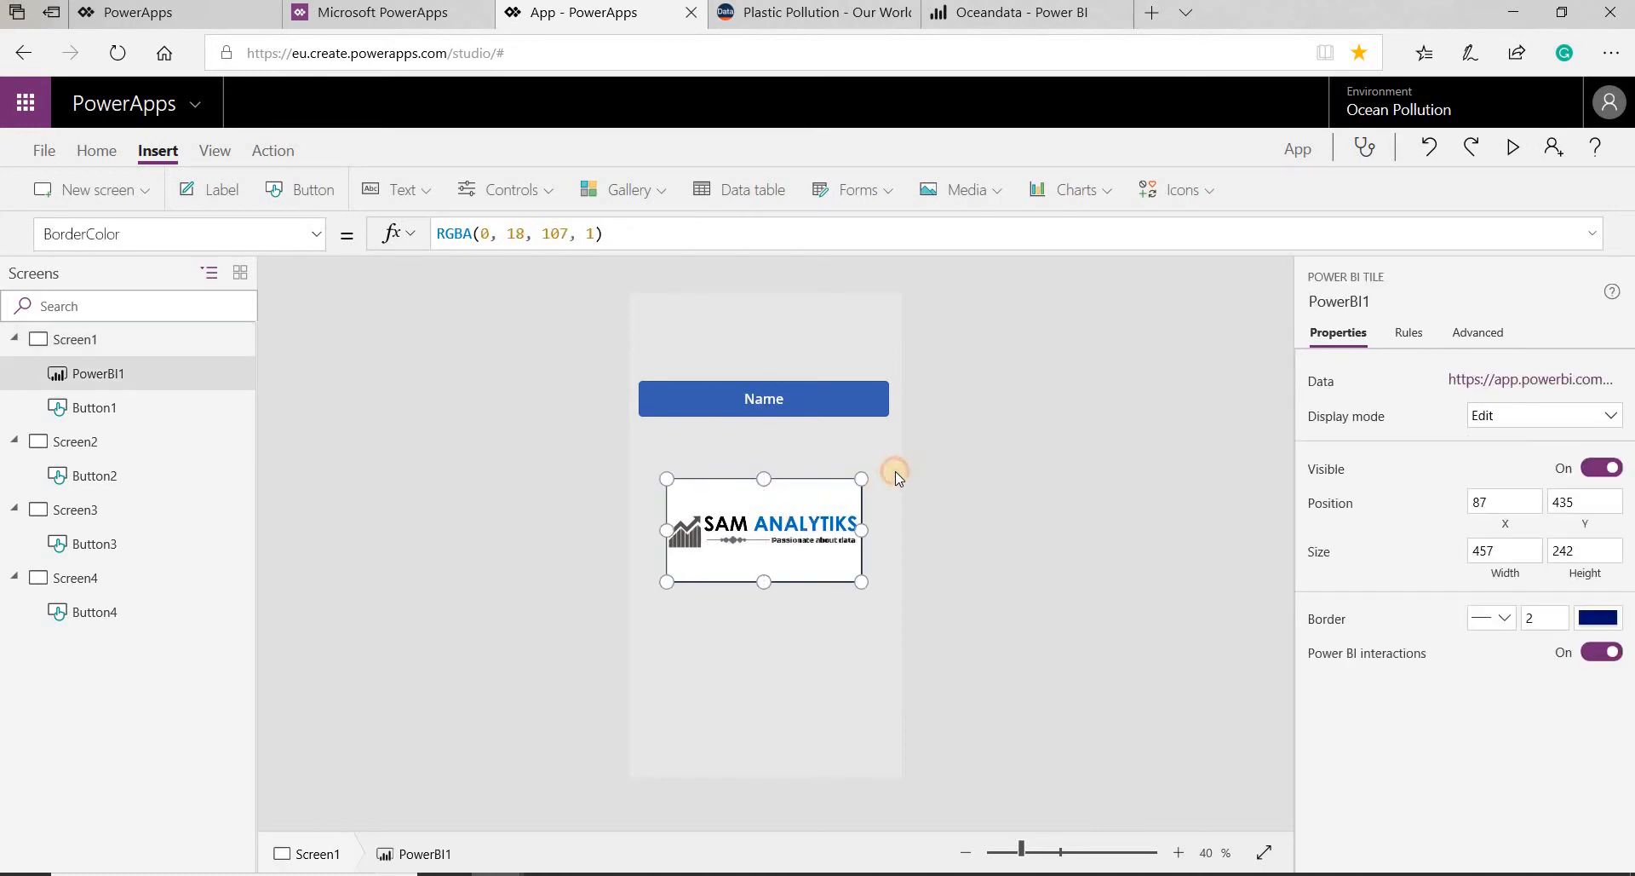
{"action": "left_click", "coordinate": [896, 474]}
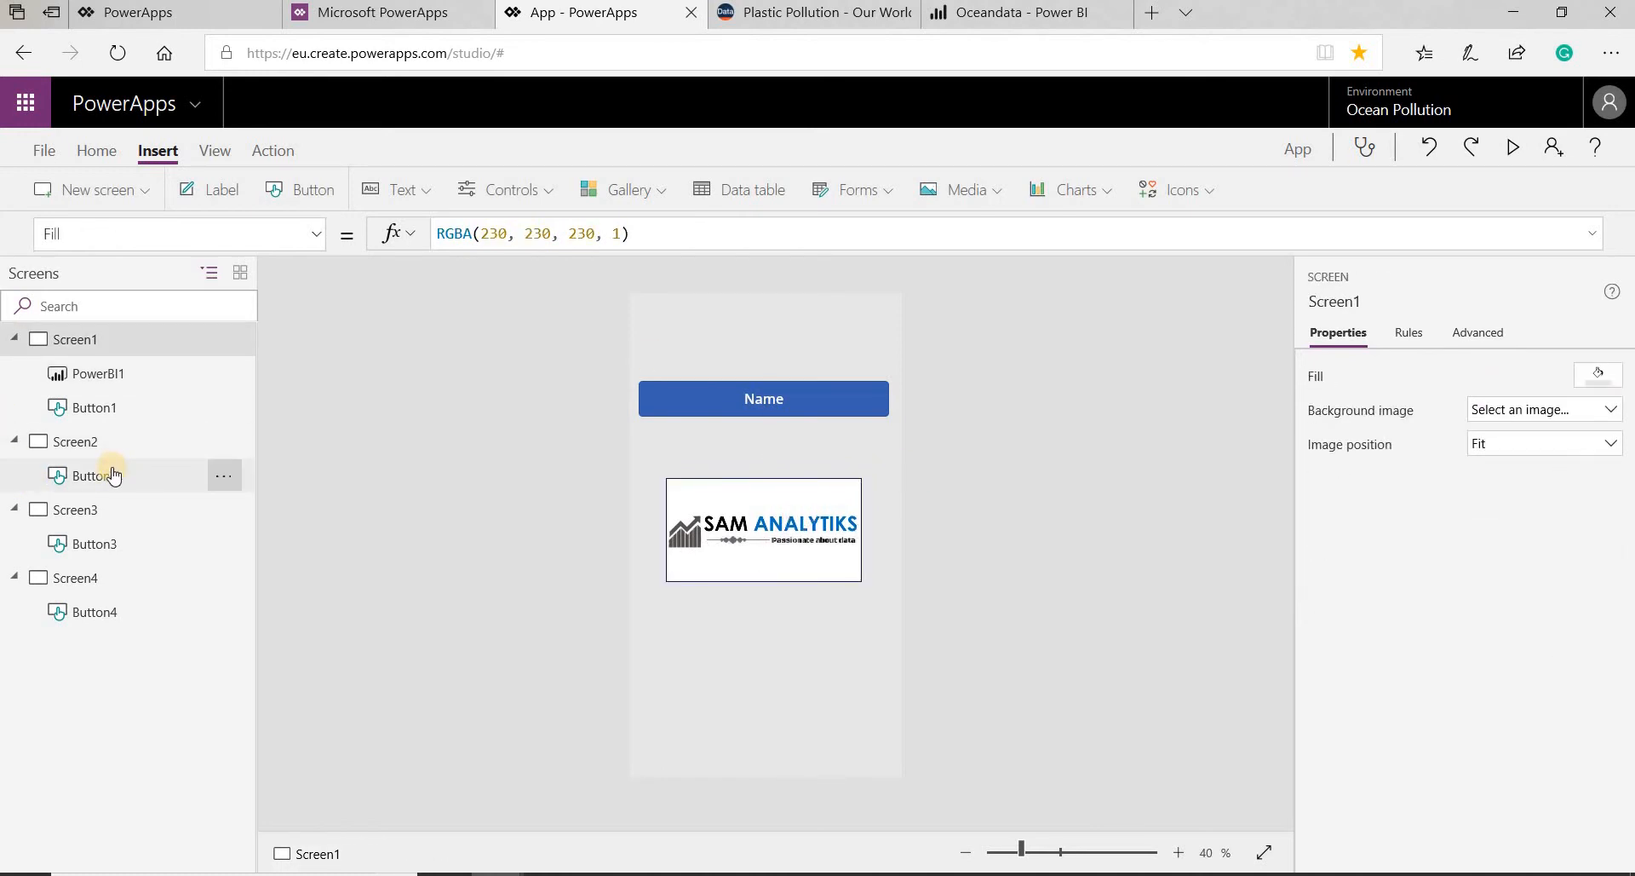
- Insert a Power BI tile on Screen2
{"action": "left_click", "coordinate": [90, 441]}
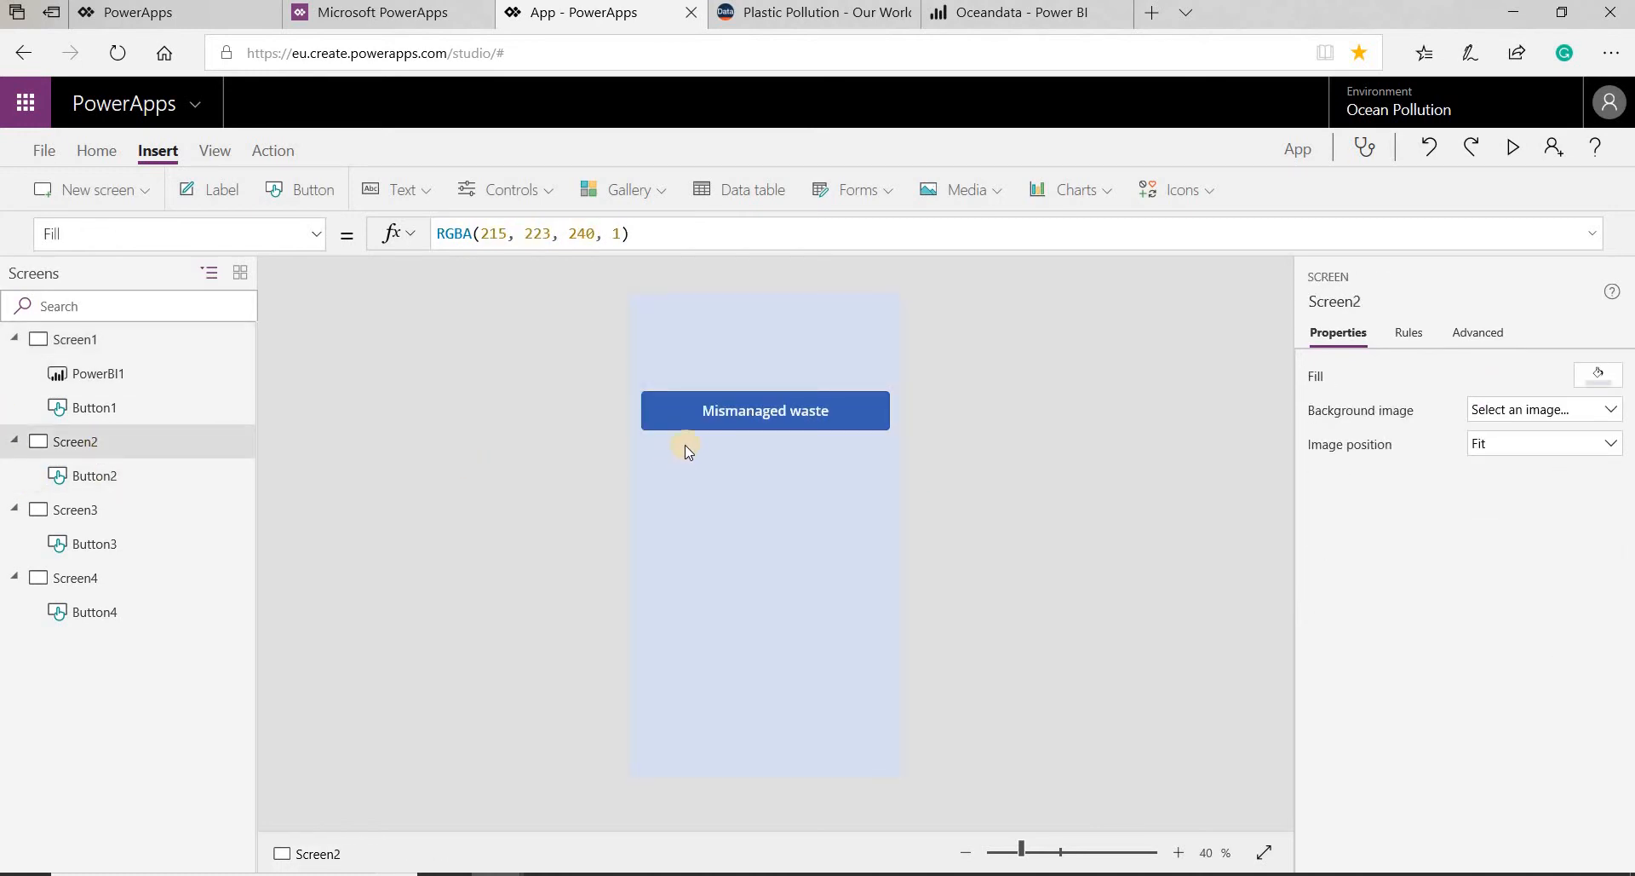
{"action": "left_click", "coordinate": [529, 192]}
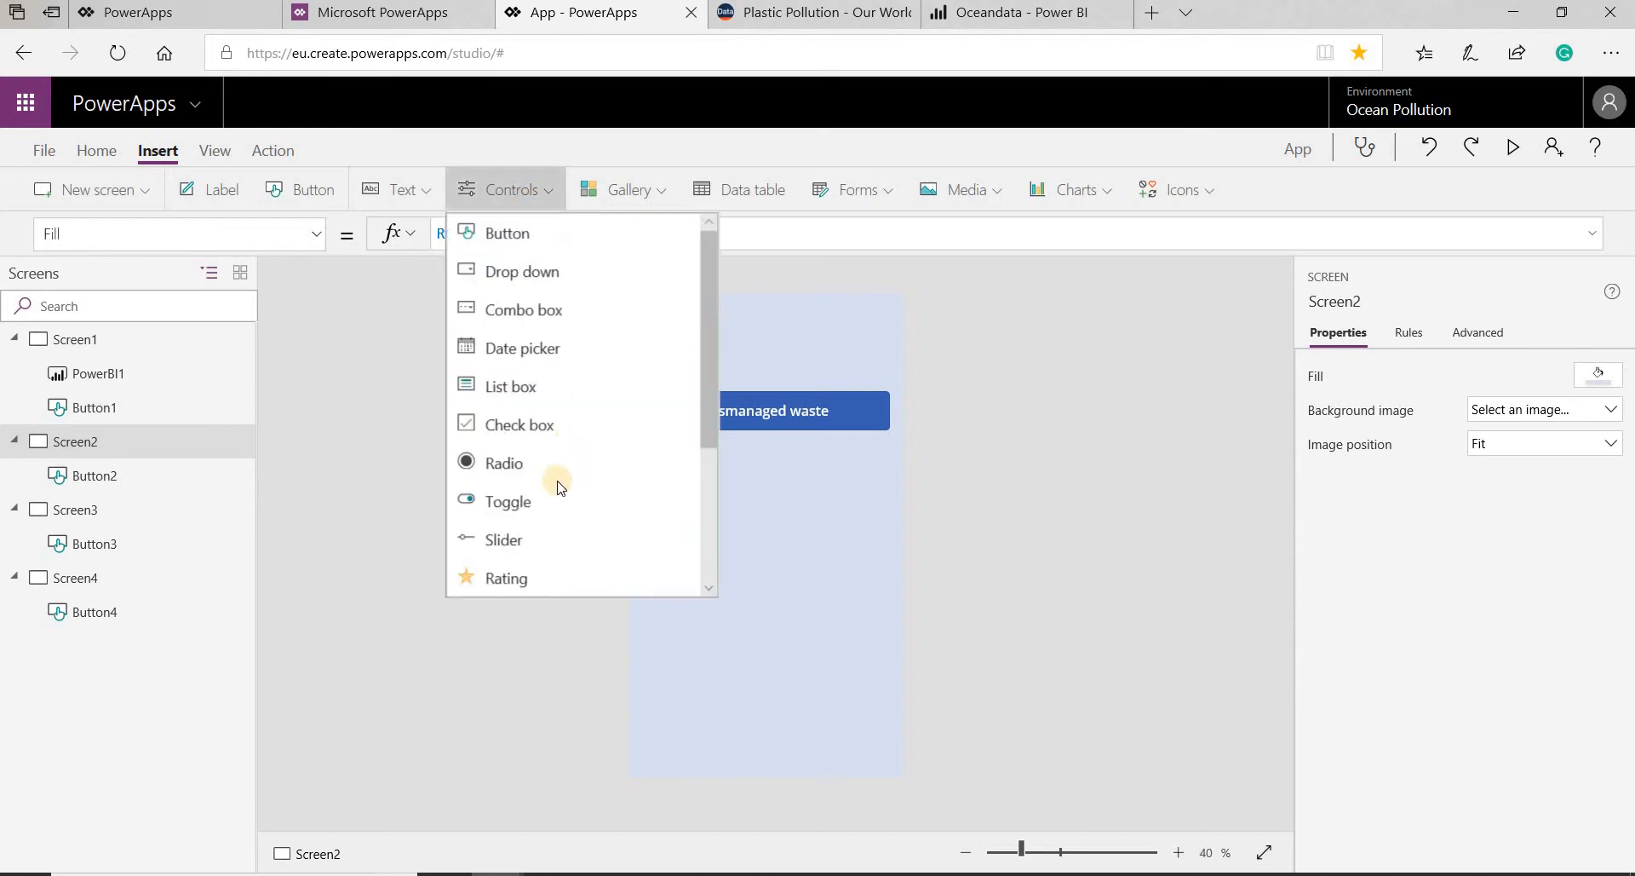
{"action": "scroll", "coordinate": [520, 511], "scroll_direction": "down", "scroll_amount": 3}
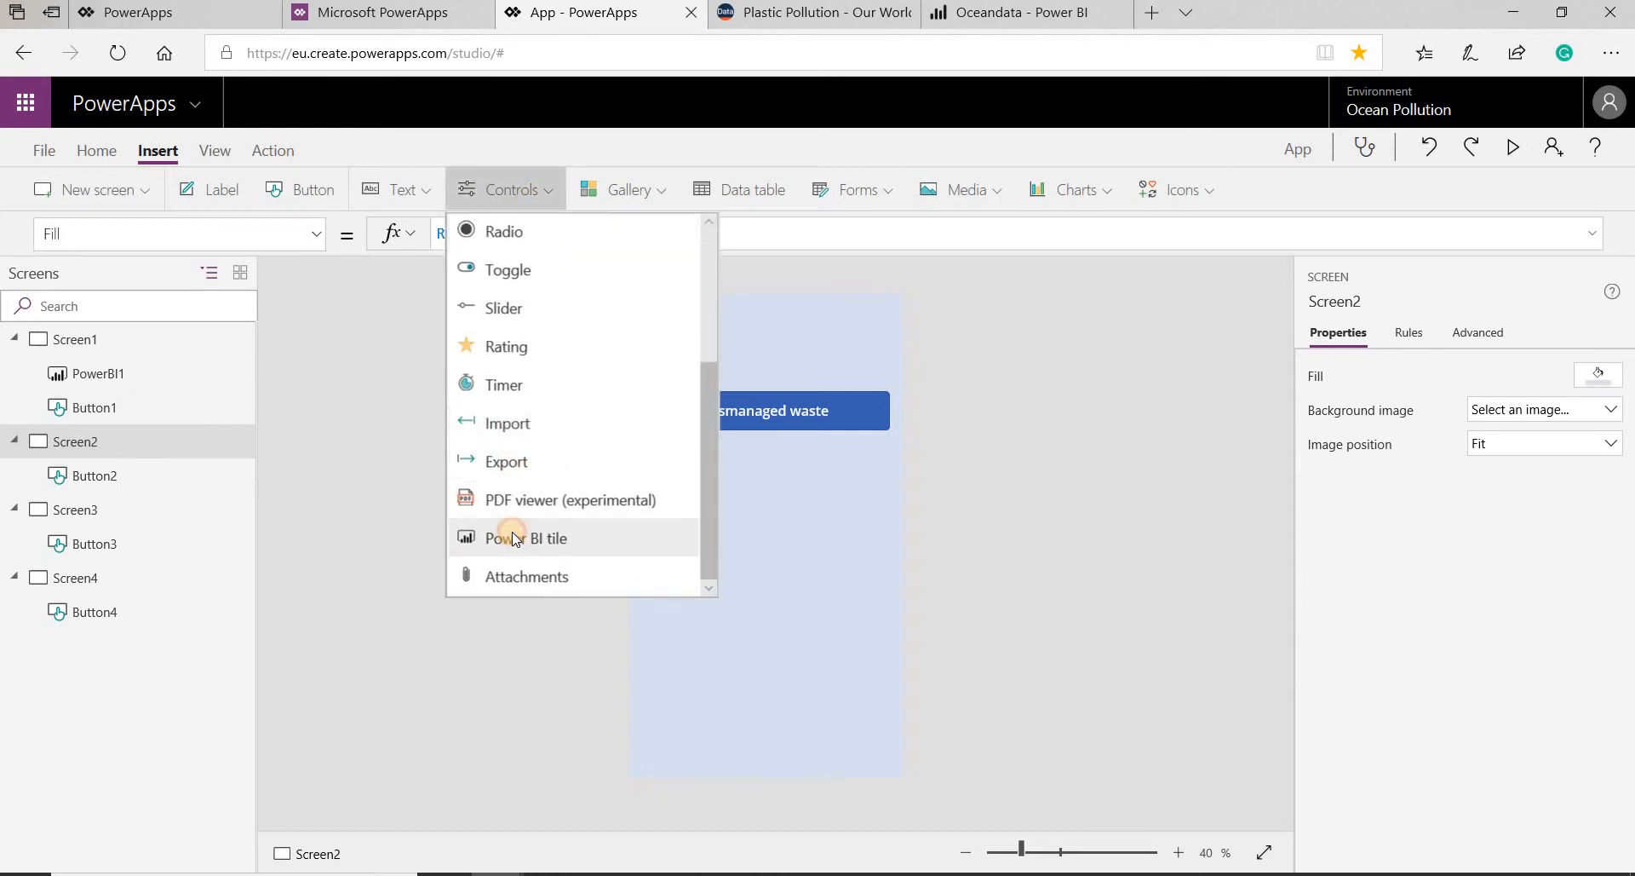
{"action": "left_click", "coordinate": [515, 536]}
- Connect the Screen2 Power BI tile to the Mismanaged waste tile of the Oceandata dashboard in the Oceandata workspace
{"action": "left_click", "coordinate": [1175, 358]}
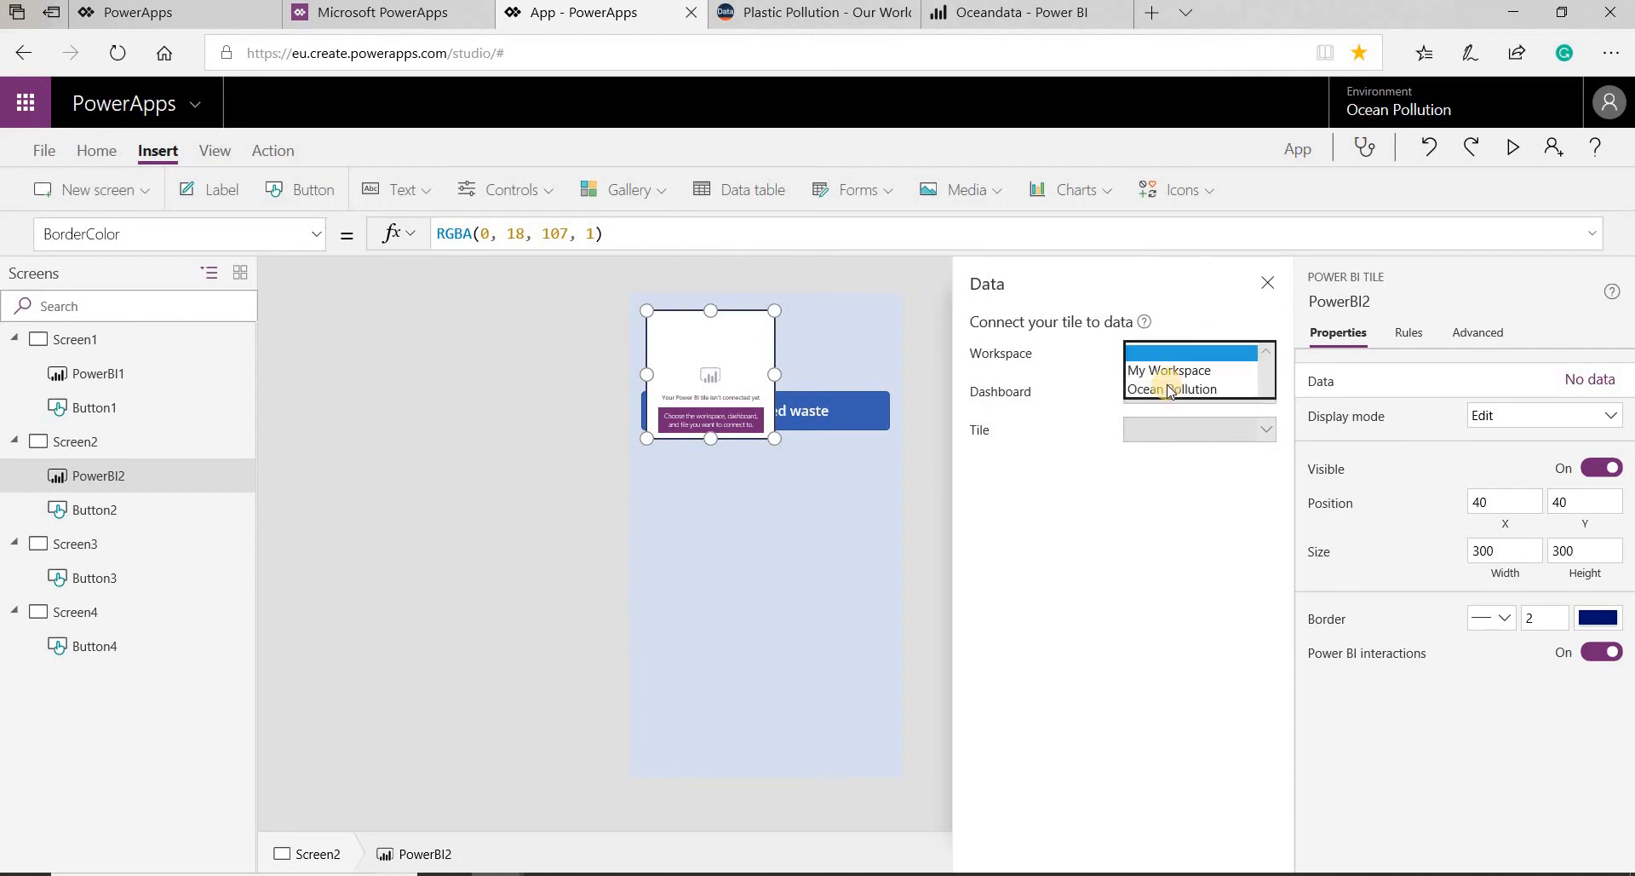
{"action": "left_click", "coordinate": [1159, 402]}
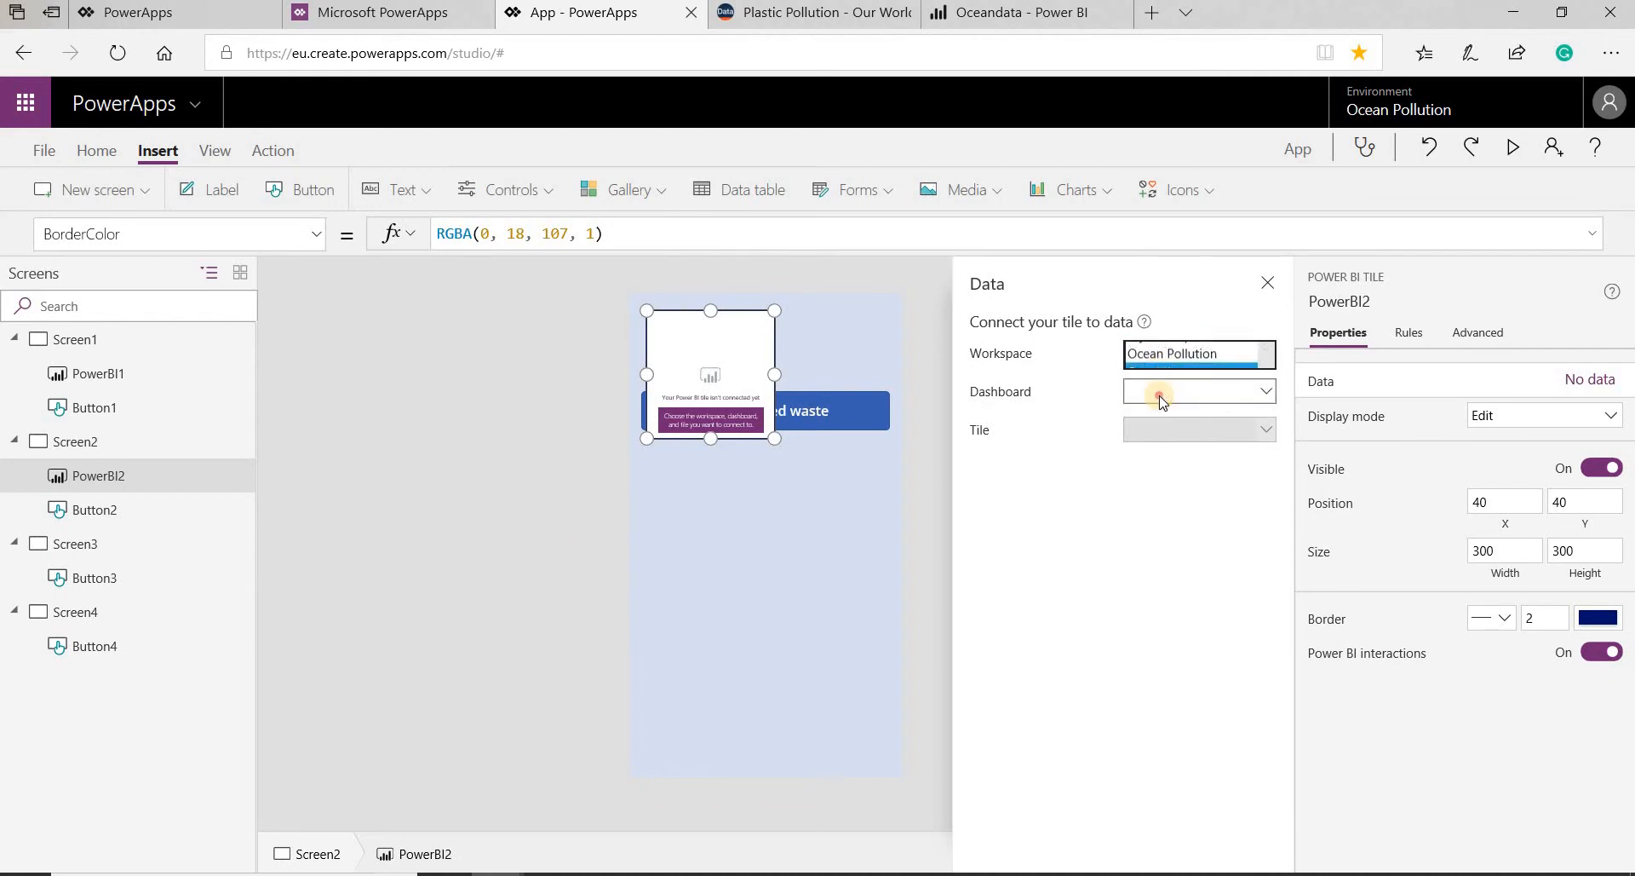
{"action": "left_click", "coordinate": [1158, 393]}
{"action": "left_click", "coordinate": [1161, 430]}
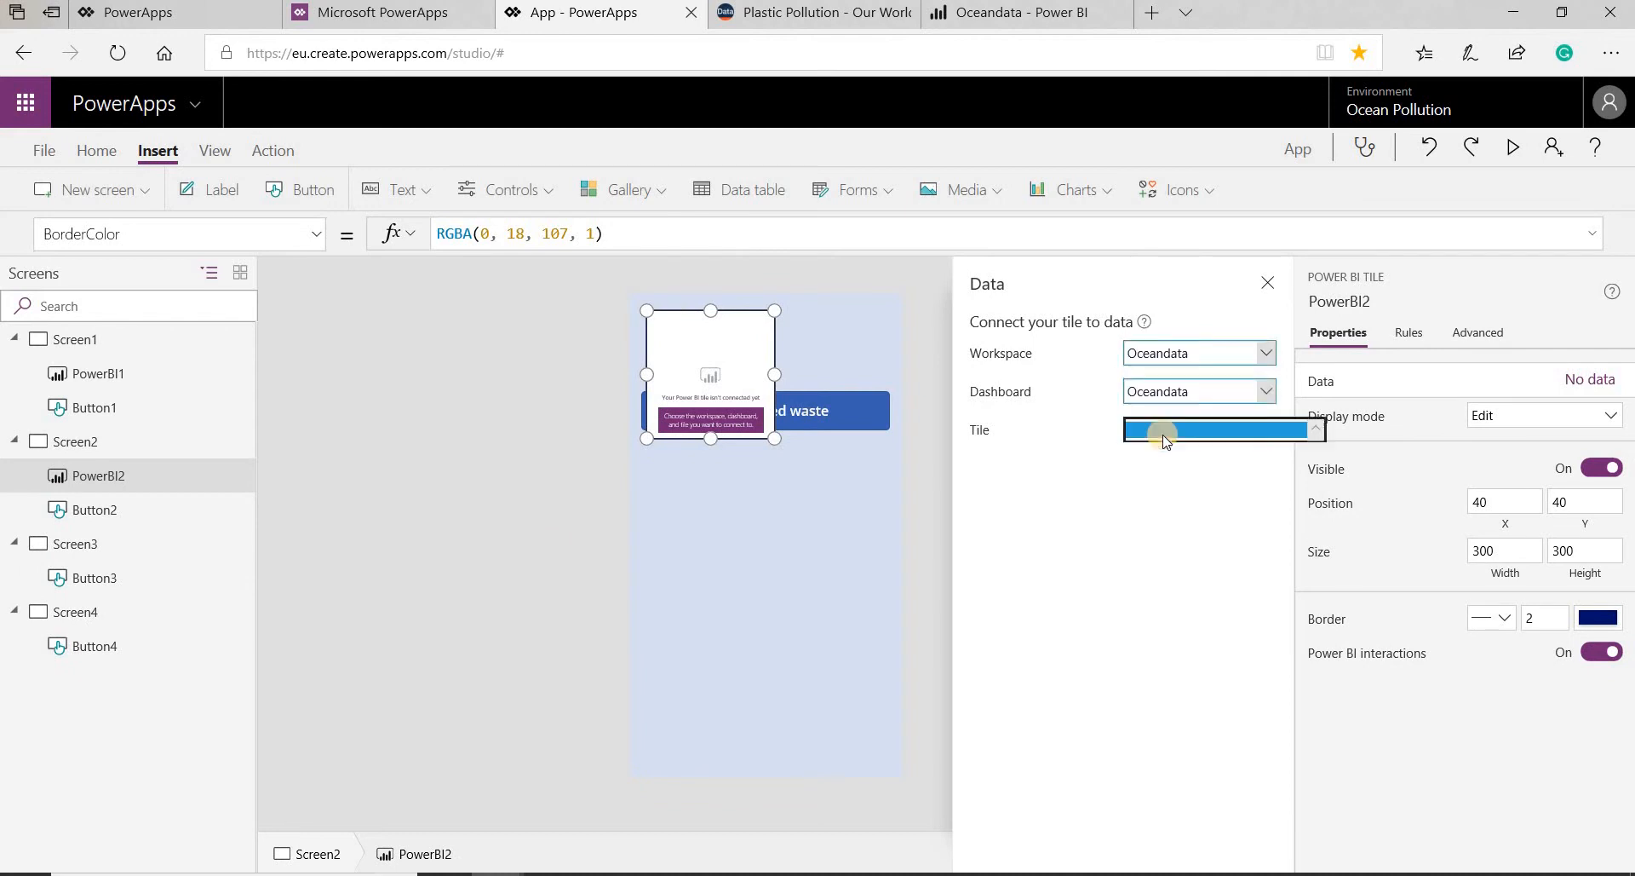
{"action": "left_click", "coordinate": [1170, 484]}
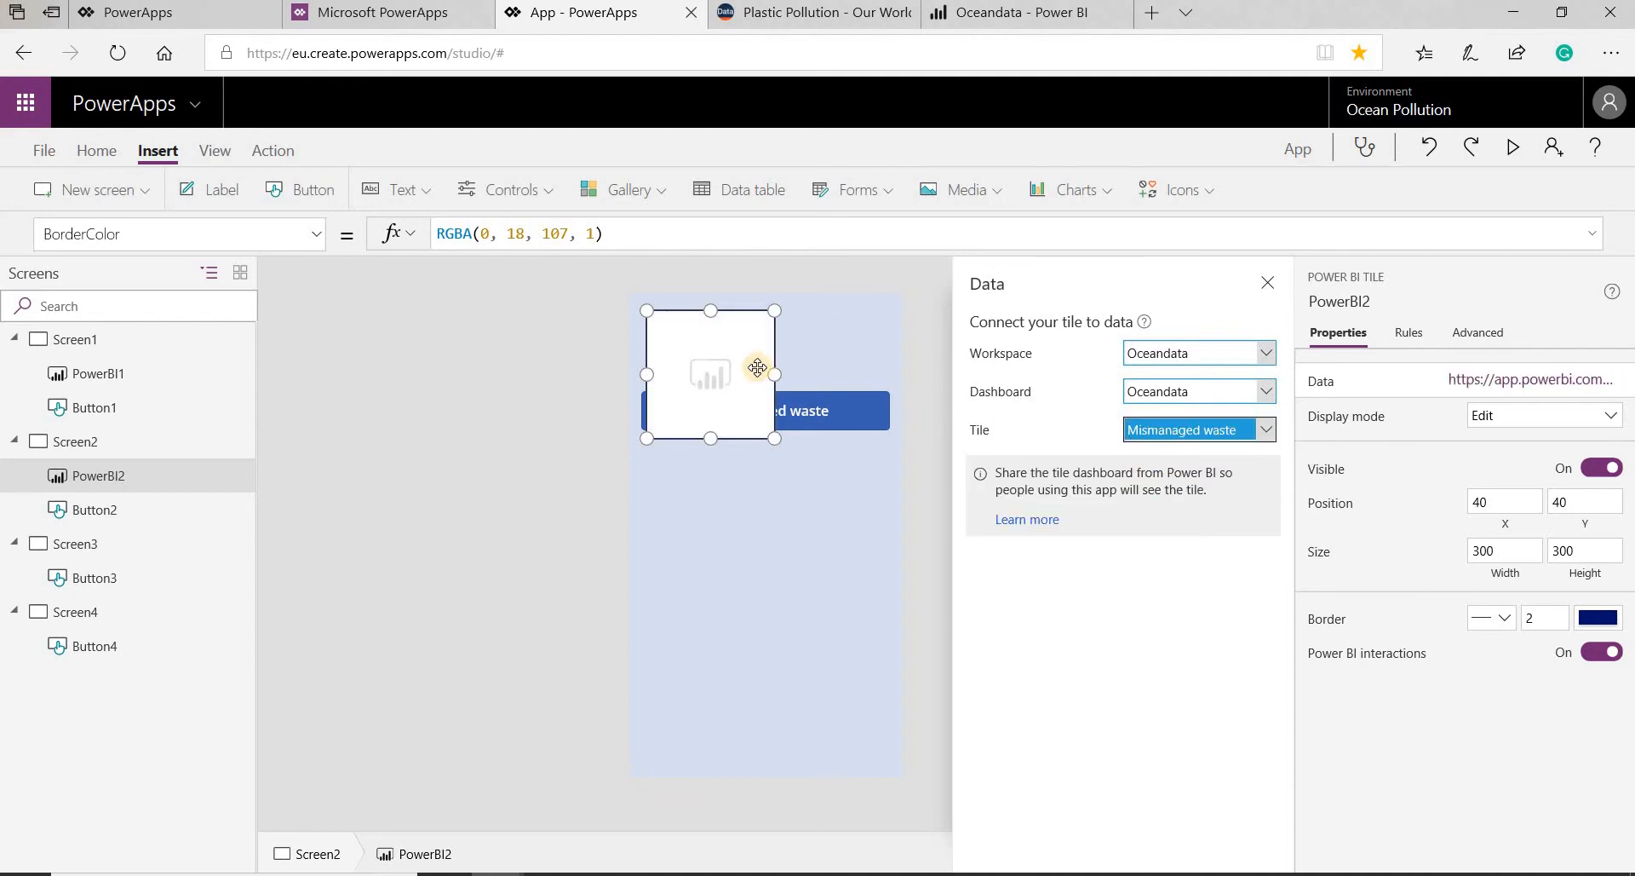
{"action": "left_click", "coordinate": [1269, 287]}
- Place the Power BI tile below the Mismanaged waste button at about X 28, Y 380 and enlarge it to about 570 by 627
{"action": "left_click_drag", "start_coordinate": [716, 408], "coordinate": [754, 581]}
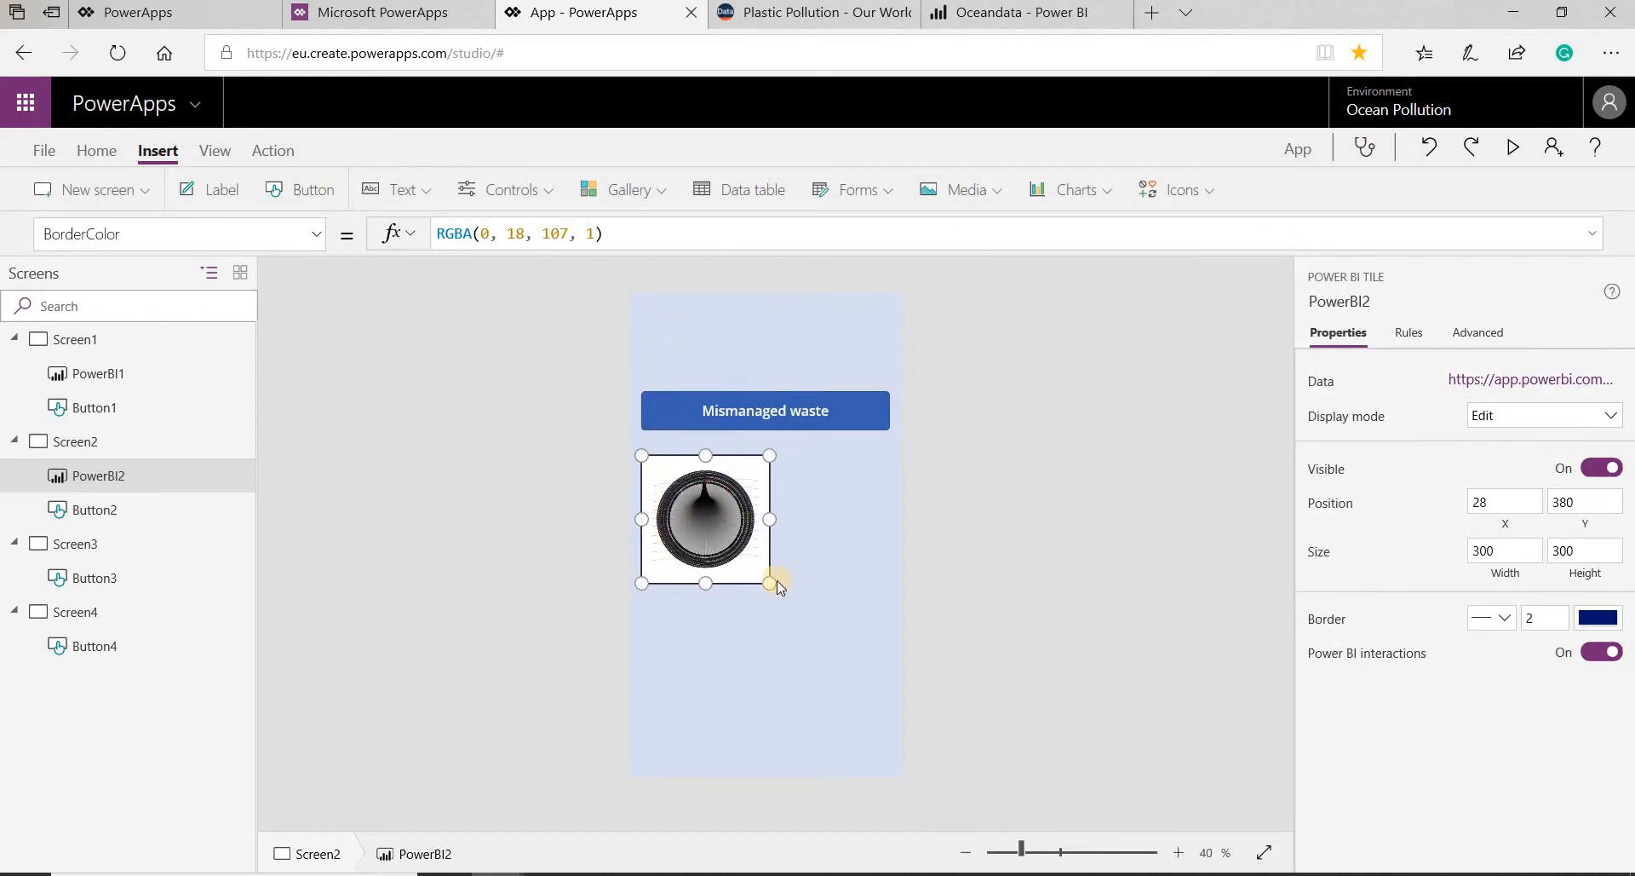
{"action": "left_click_drag", "start_coordinate": [854, 666], "coordinate": [886, 720]}
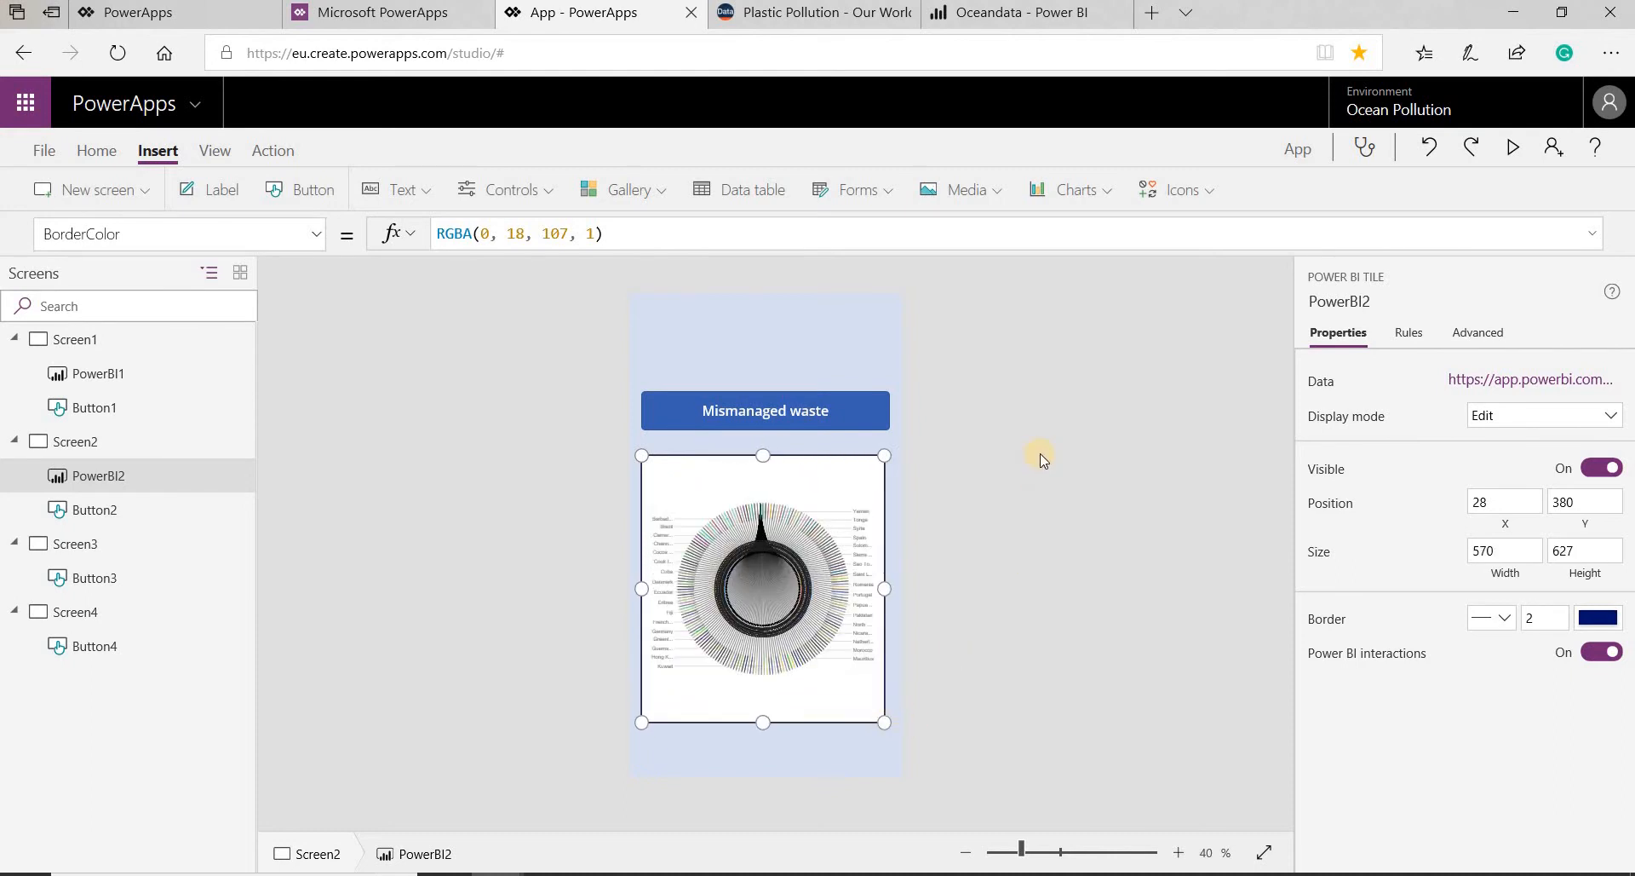
- Insert a Power BI tile on Screen3
{"action": "left_click", "coordinate": [75, 543]}
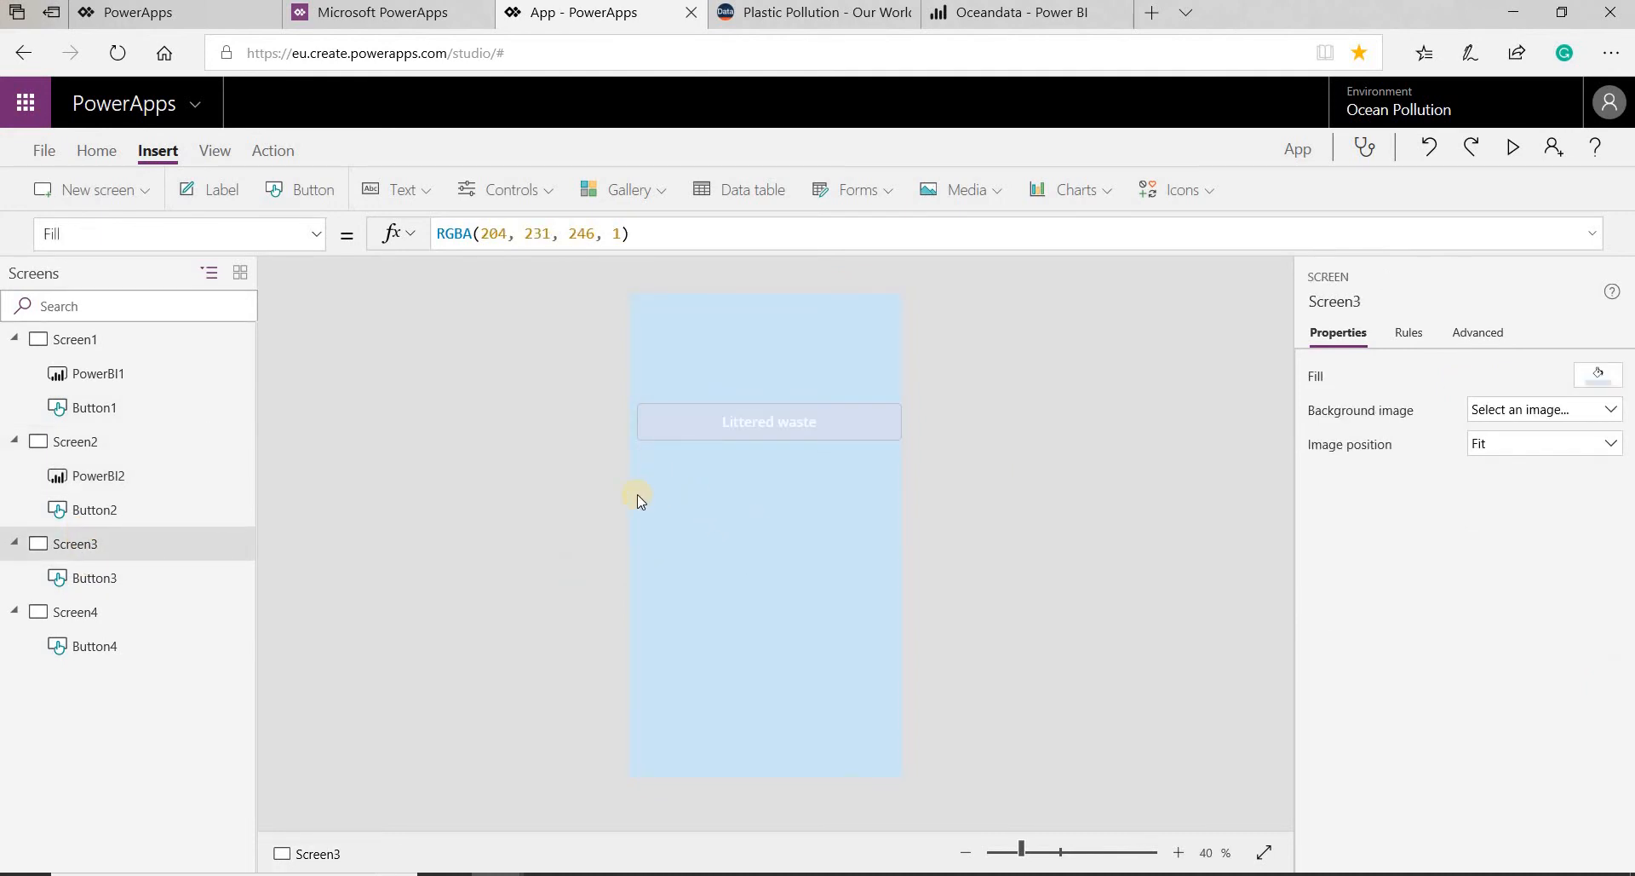
{"action": "left_click", "coordinate": [537, 185]}
{"action": "scroll", "coordinate": [562, 477], "scroll_direction": "down", "scroll_amount": 3}
{"action": "left_click", "coordinate": [531, 542]}
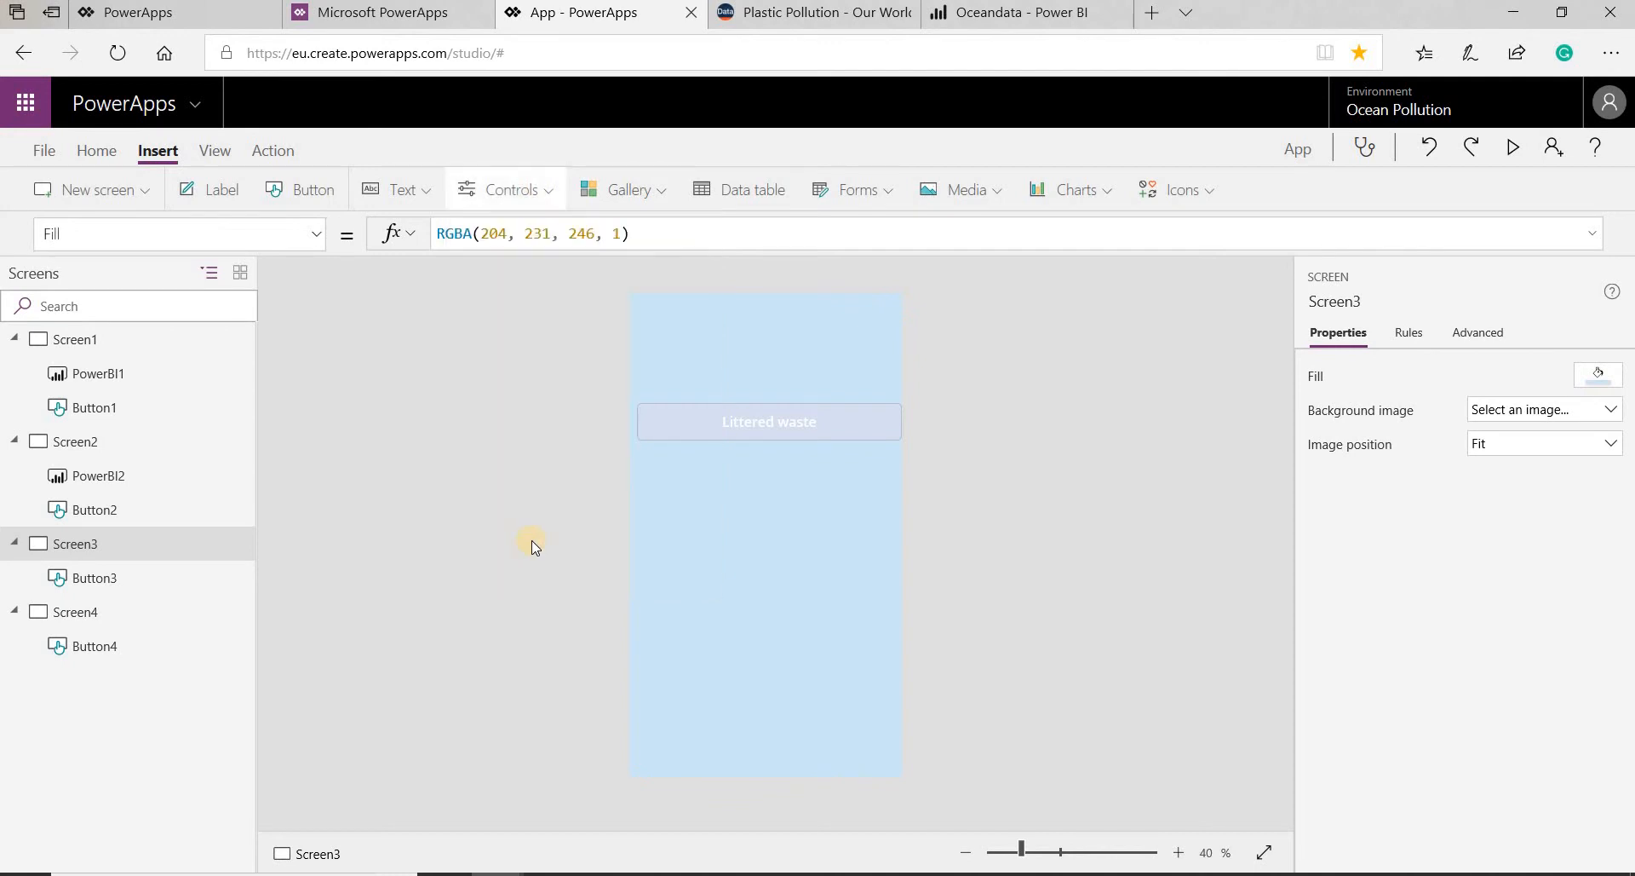
- Connect the Screen3 Power BI tile to the Litteredwaste tile of the Oceandata dashboard in the Oceandata workspace
{"action": "left_click", "coordinate": [1199, 361]}
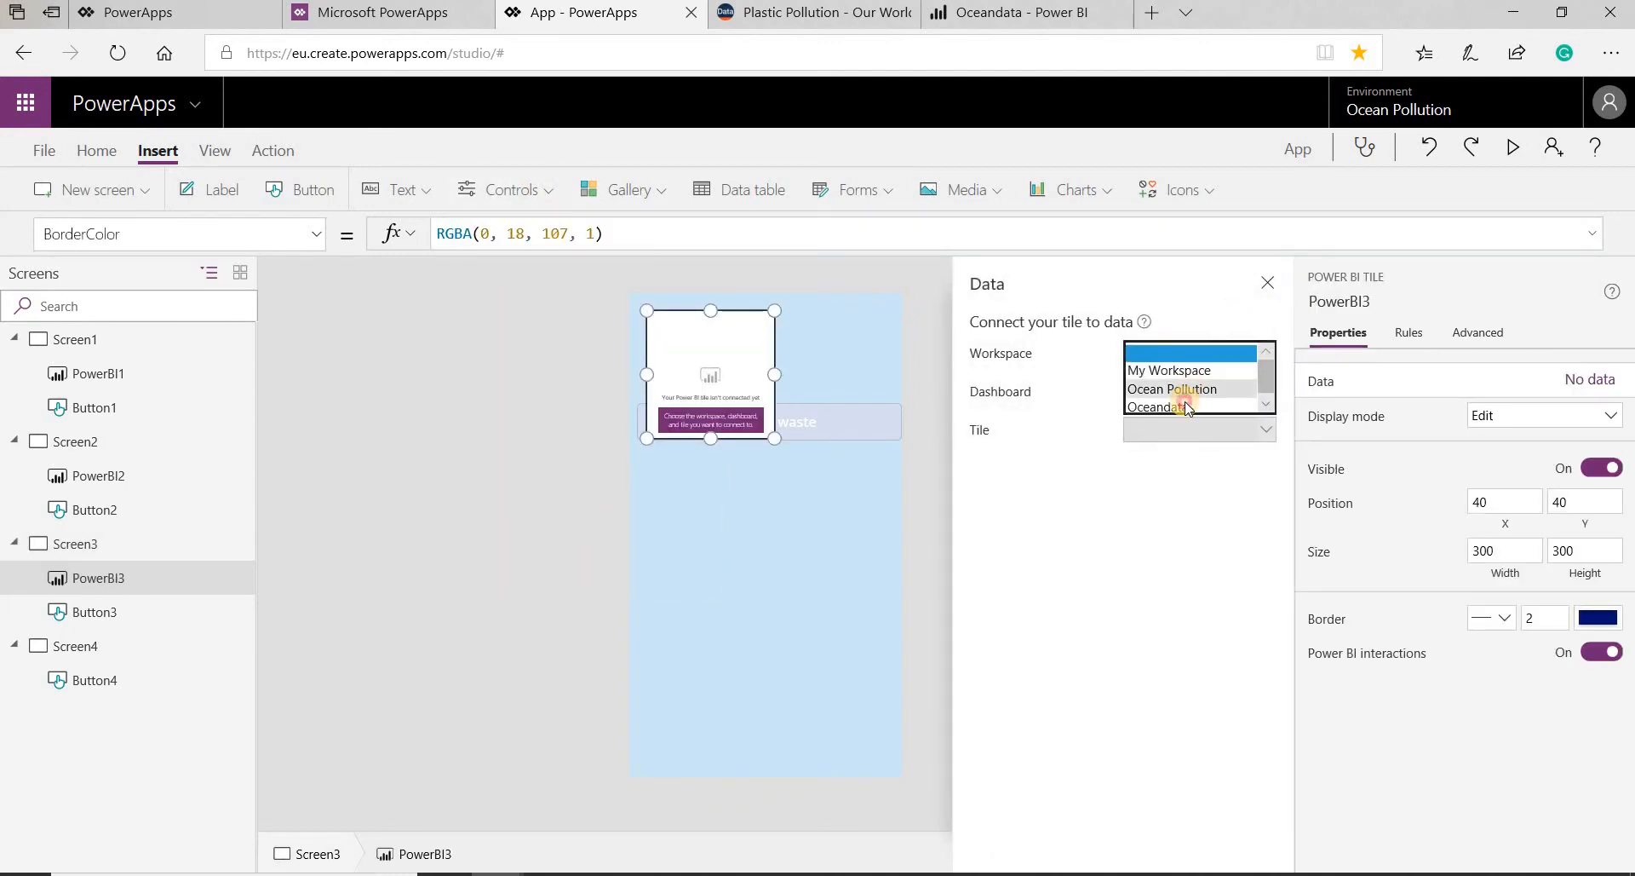
{"action": "left_click", "coordinate": [1183, 411]}
{"action": "left_click", "coordinate": [1183, 414]}
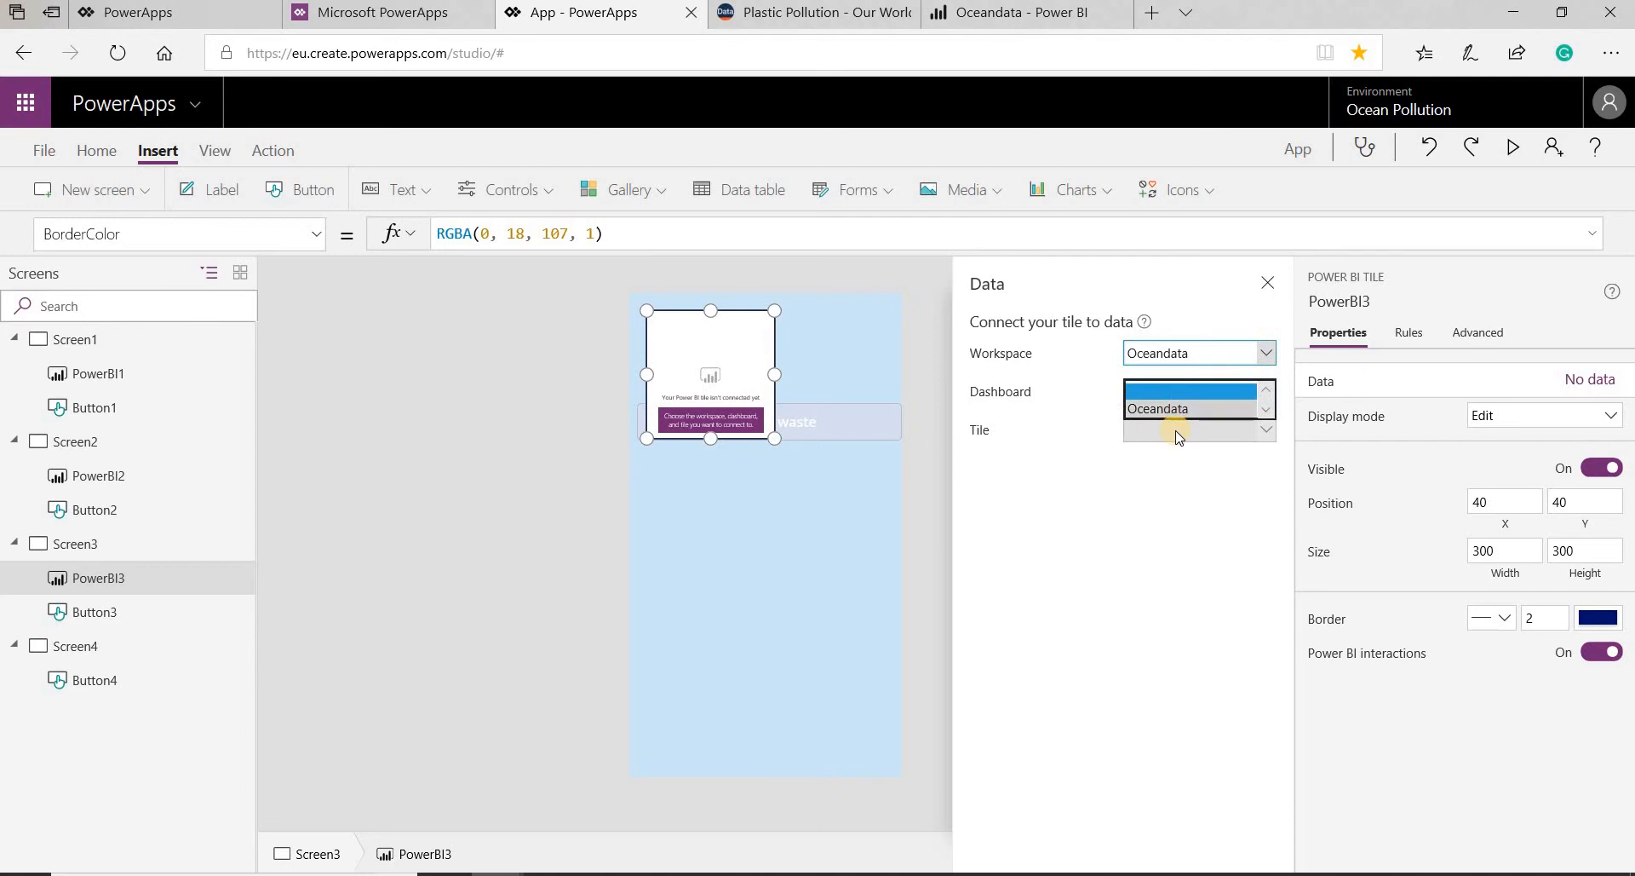
{"action": "left_click", "coordinate": [1176, 409]}
{"action": "left_click", "coordinate": [1176, 431]}
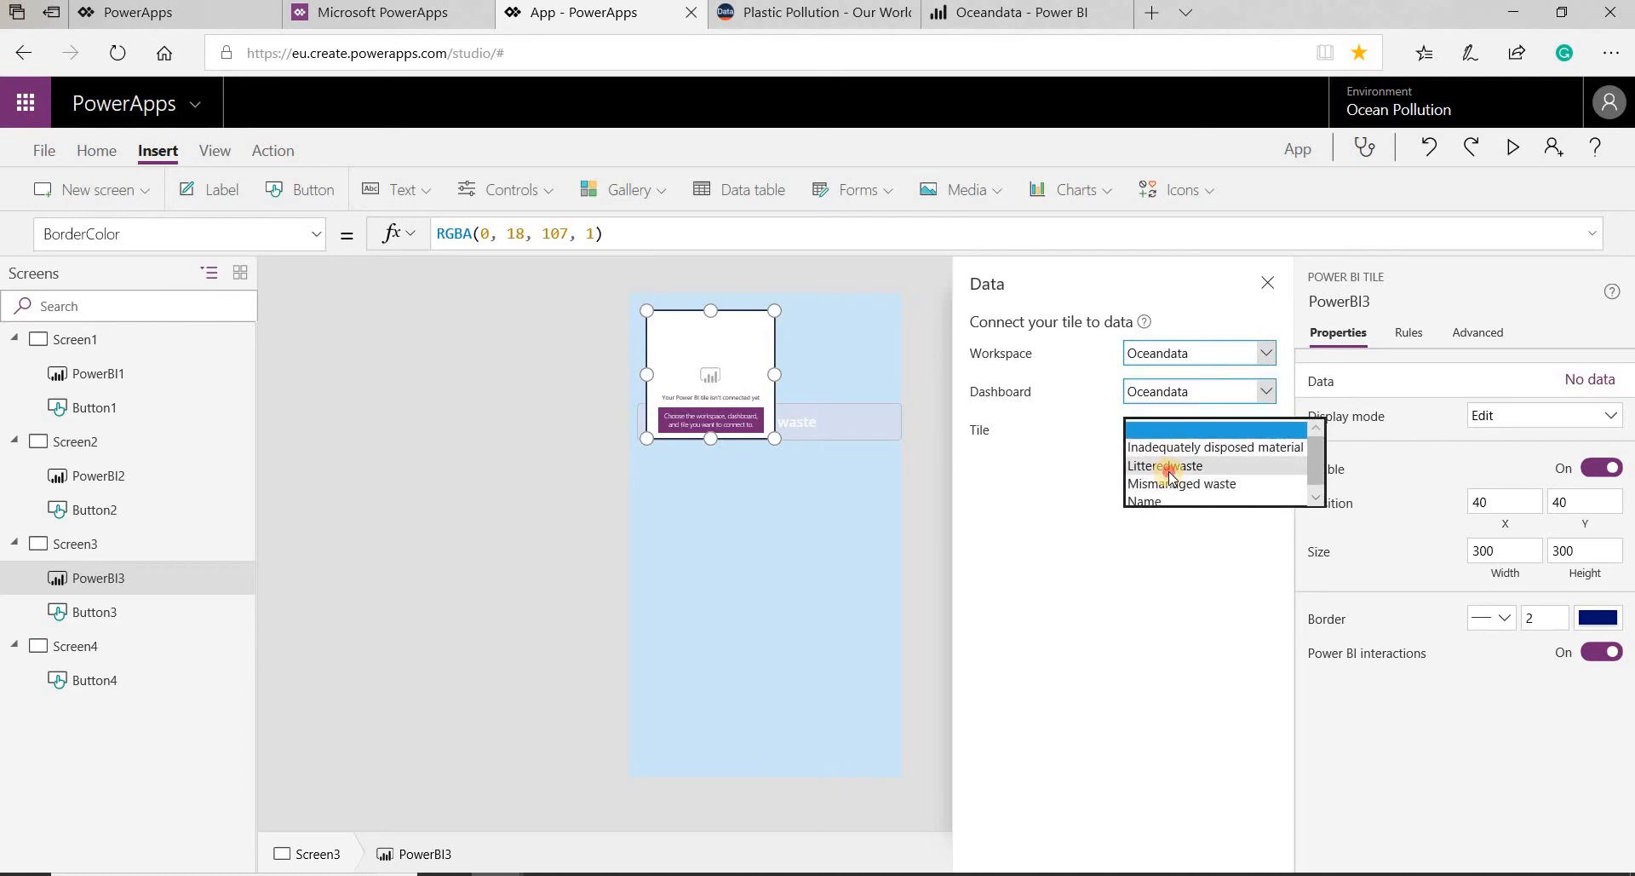
{"action": "left_click", "coordinate": [1170, 468]}
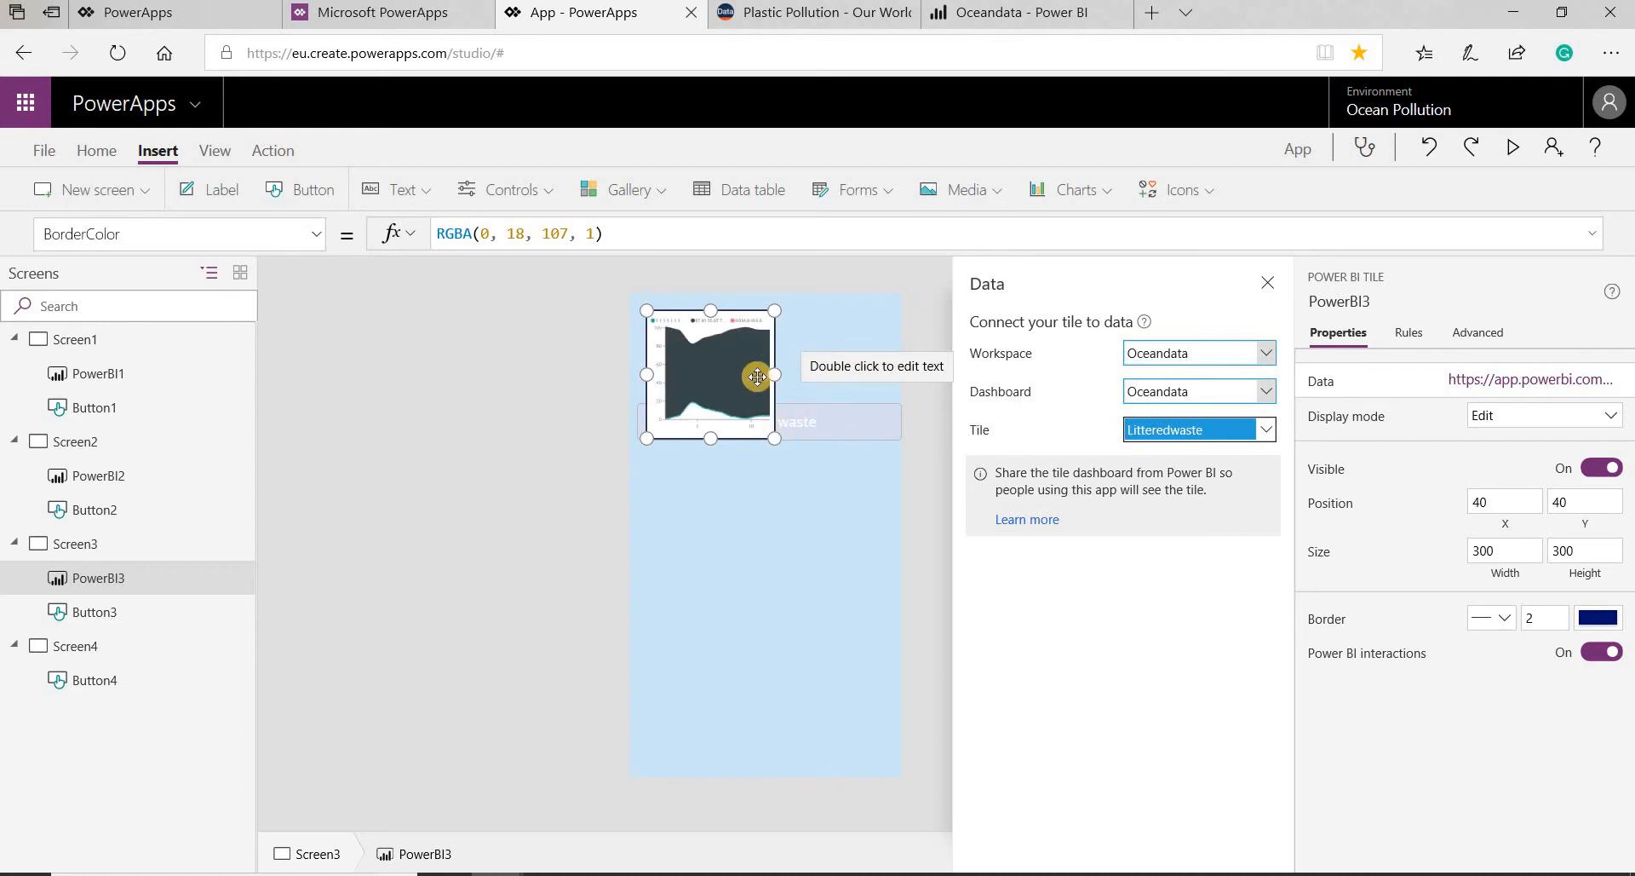
- Place the Power BI tile below the Littered waste button at about X 30, Y 404 and resize it to about 590 by 497
{"action": "left_click_drag", "start_coordinate": [723, 424], "coordinate": [722, 567]}
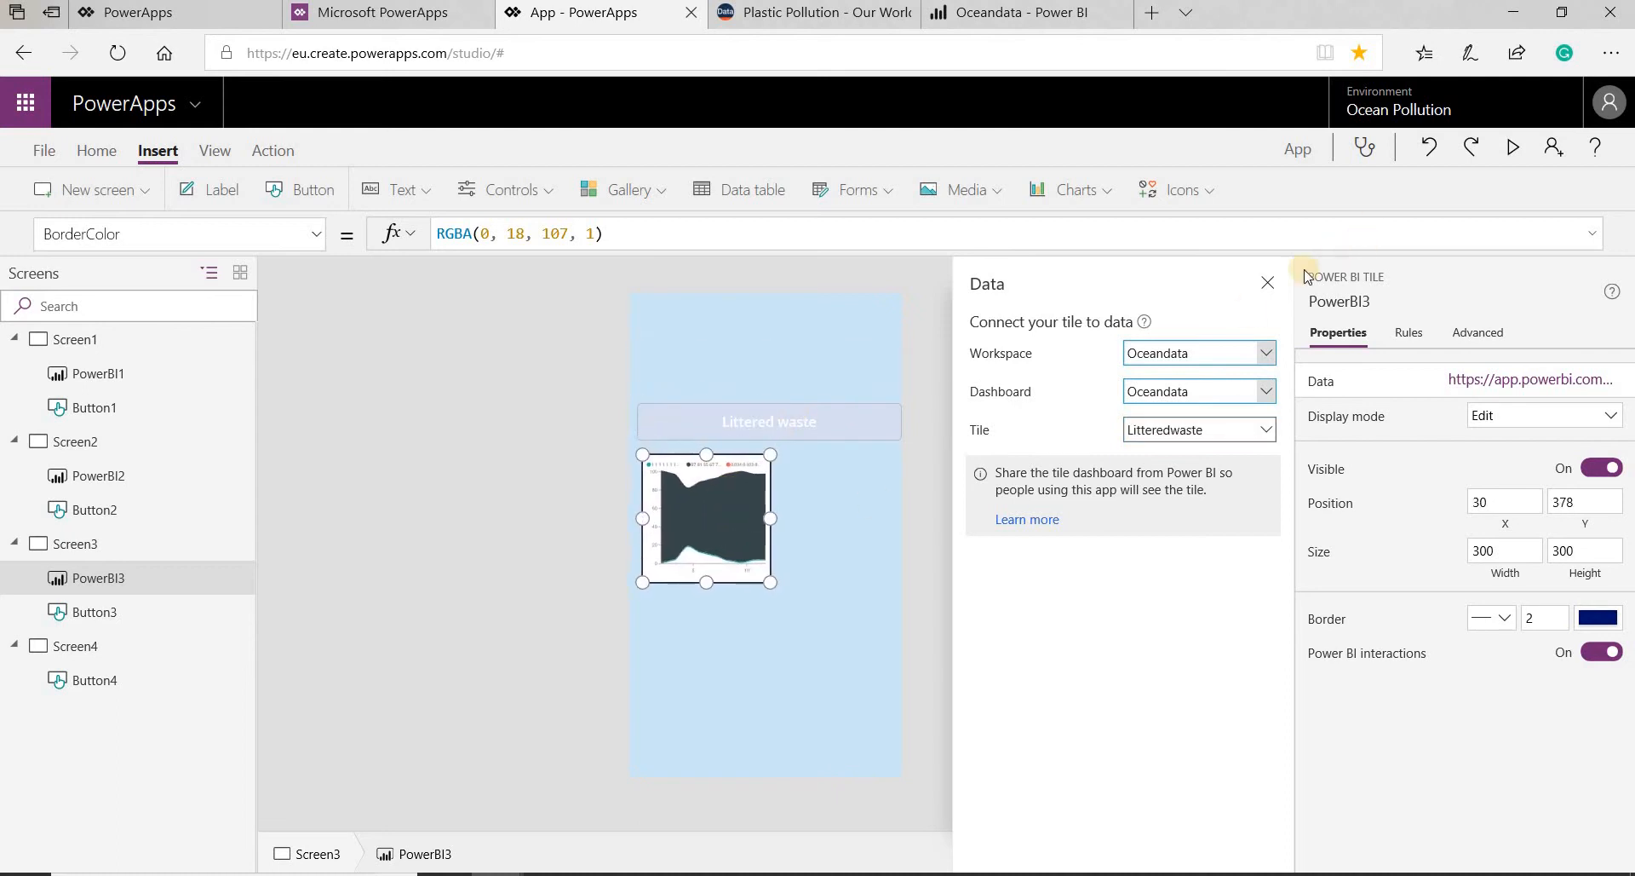
{"action": "left_click", "coordinate": [1267, 283]}
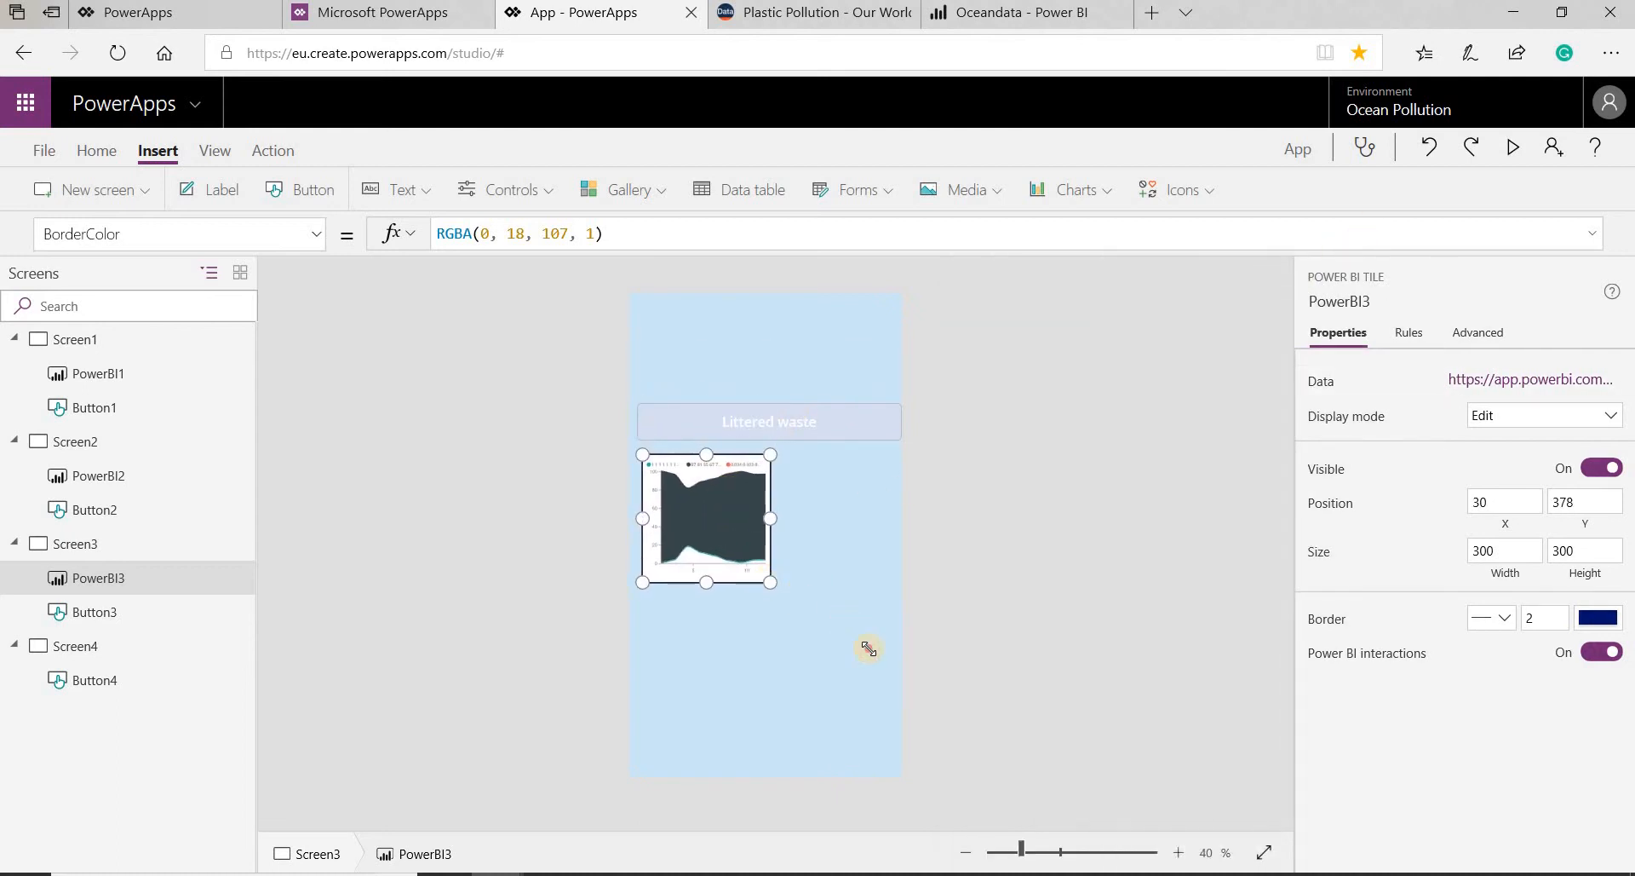
{"action": "left_click_drag", "start_coordinate": [867, 649], "coordinate": [893, 676]}
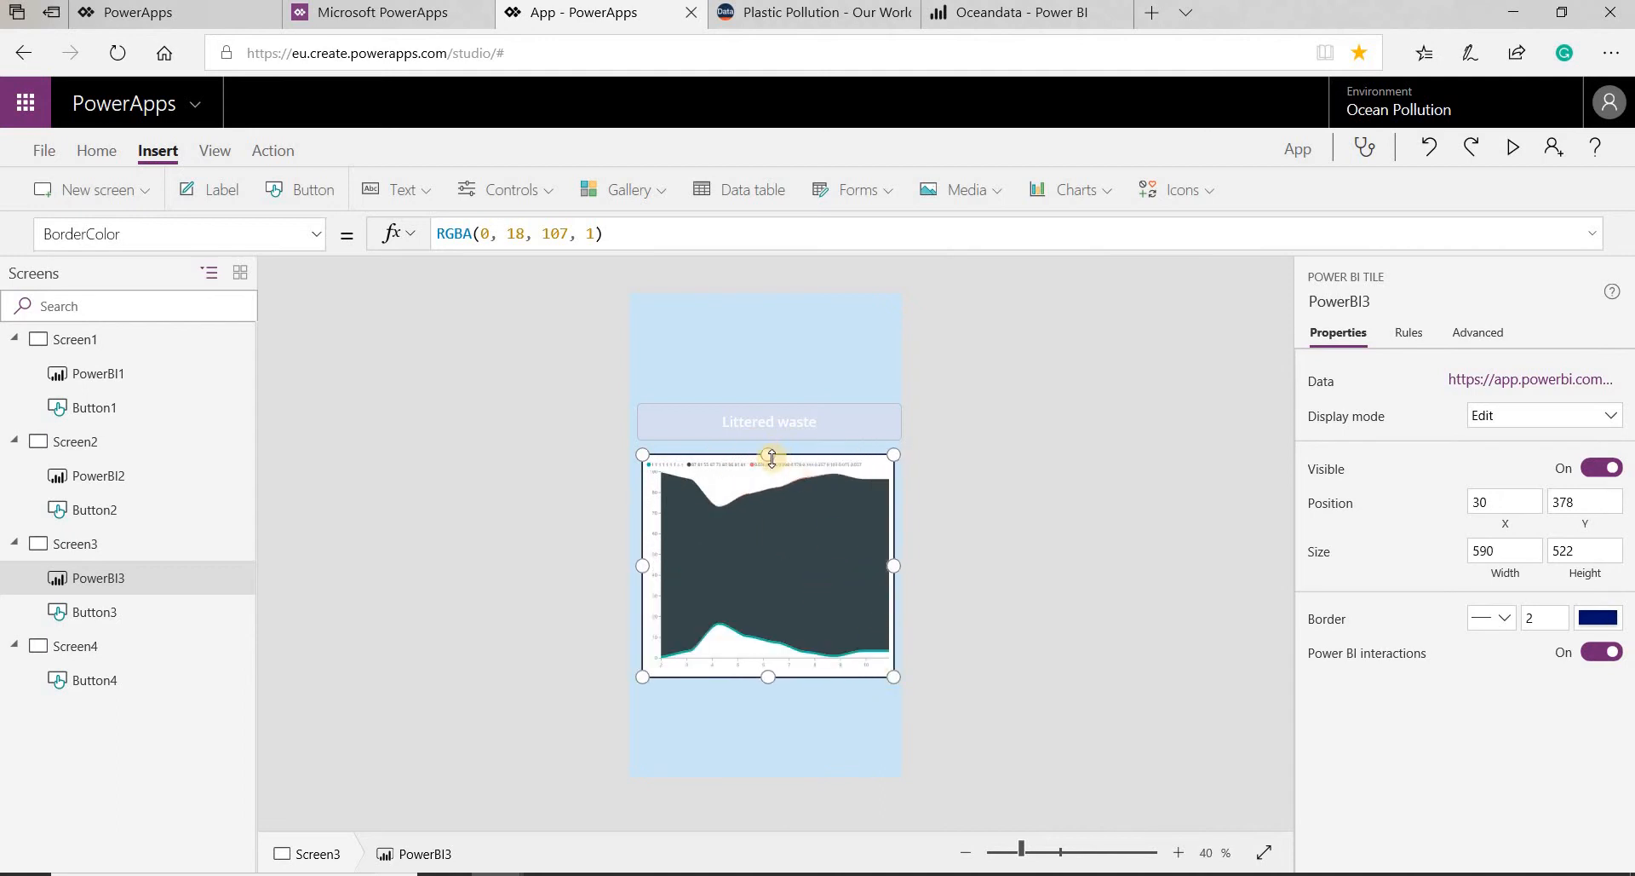
{"action": "mouse_move", "coordinate": [771, 457]}
{"action": "left_mouse_down"}
{"action": "mouse_move", "coordinate": [770, 483]}
{"action": "mouse_move", "coordinate": [770, 465]}
{"action": "left_mouse_up"}
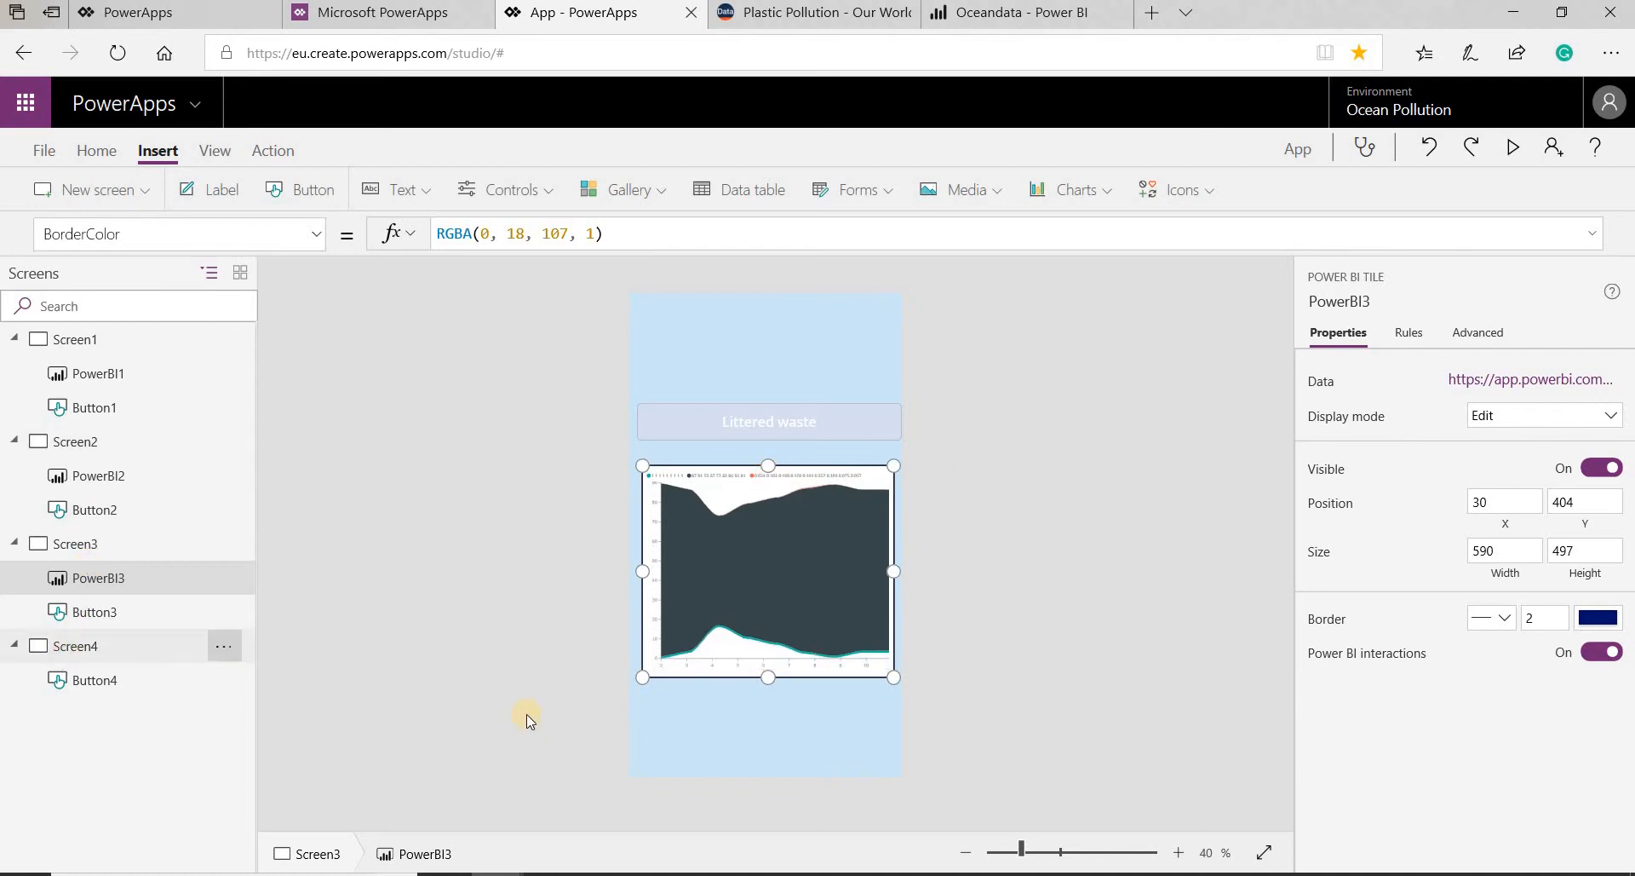
- Insert a Power BI tile on Screen4 and place it below the Inadequately disposed button at about X 28, Y 355
{"action": "left_click", "coordinate": [525, 197]}
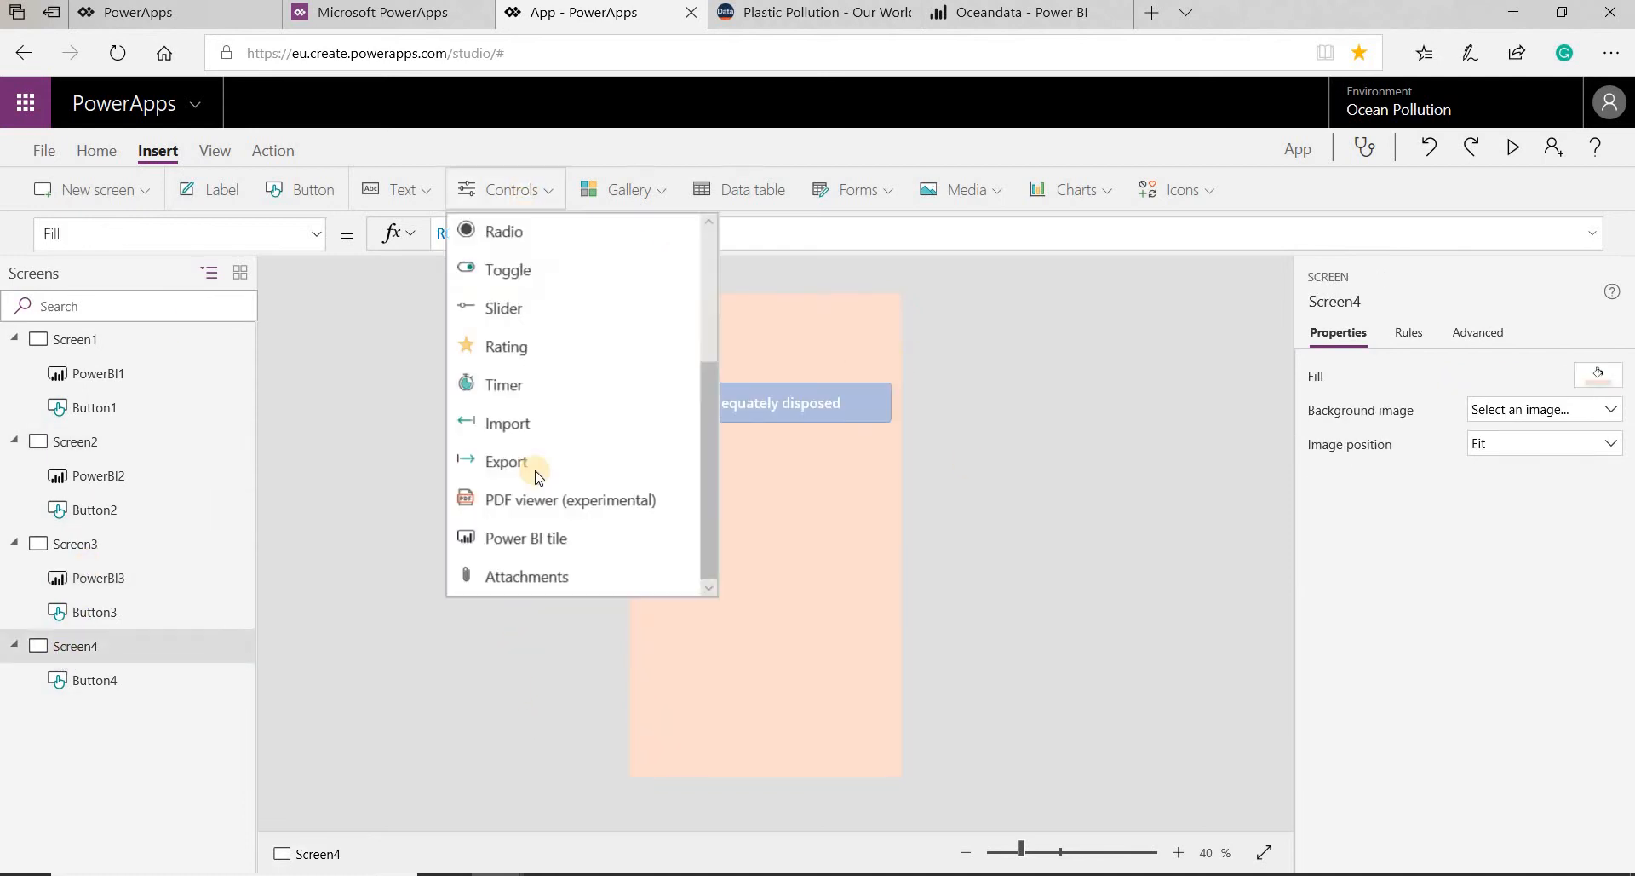
{"action": "scroll", "coordinate": [524, 503], "scroll_direction": "up", "scroll_amount": 3}
{"action": "scroll", "coordinate": [528, 528], "scroll_direction": "down", "scroll_amount": 3}
{"action": "left_click", "coordinate": [529, 539]}
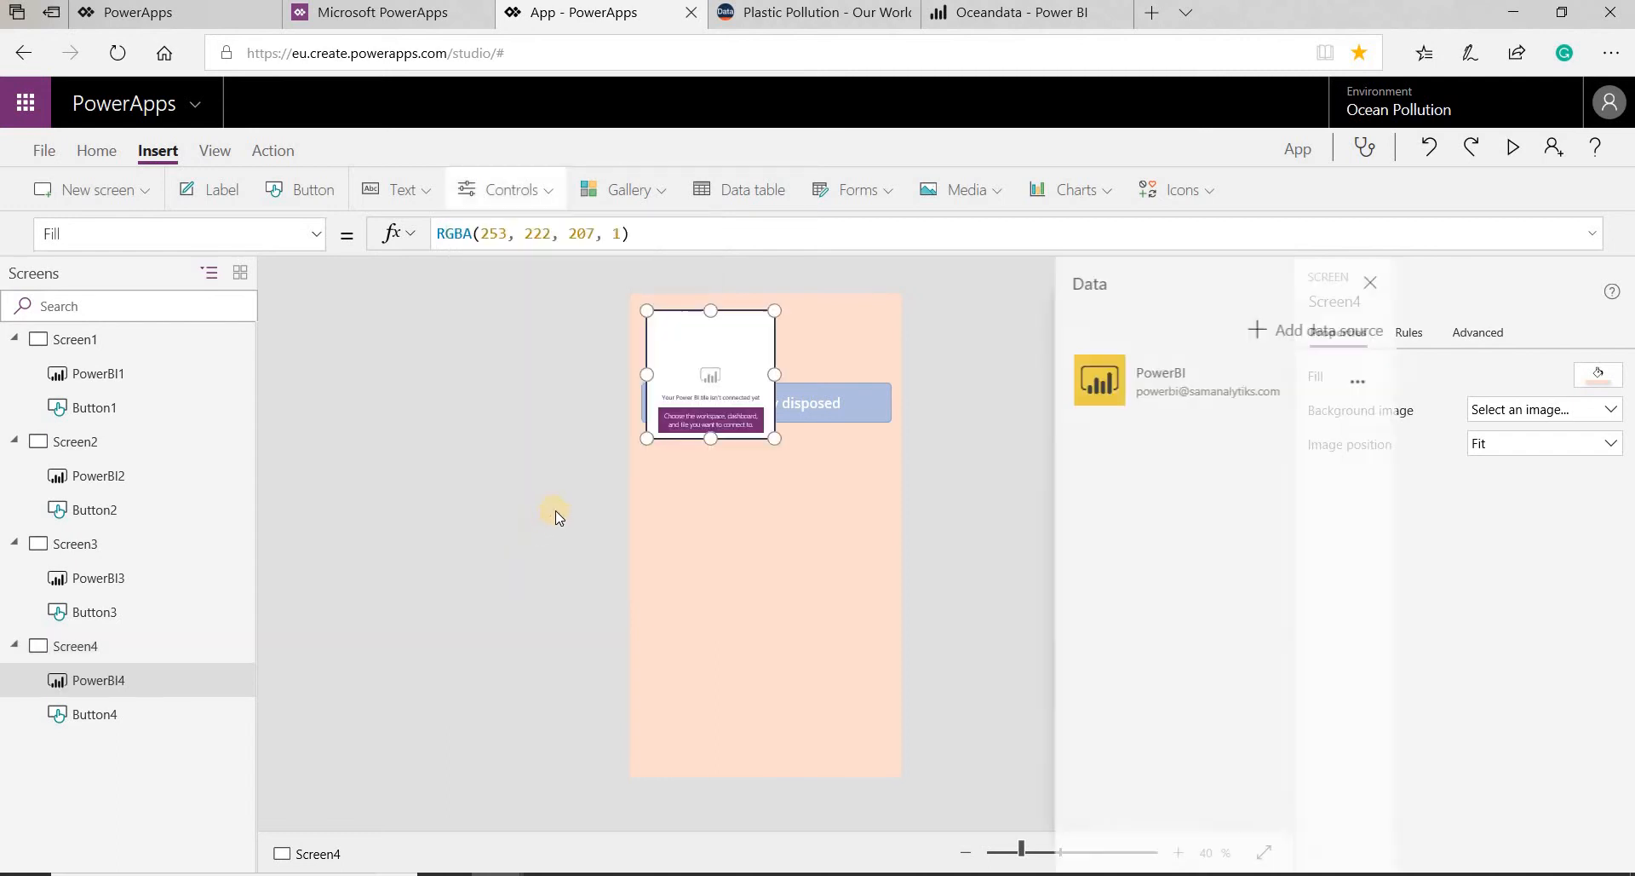
{"action": "left_click_drag", "start_coordinate": [728, 358], "coordinate": [723, 491]}
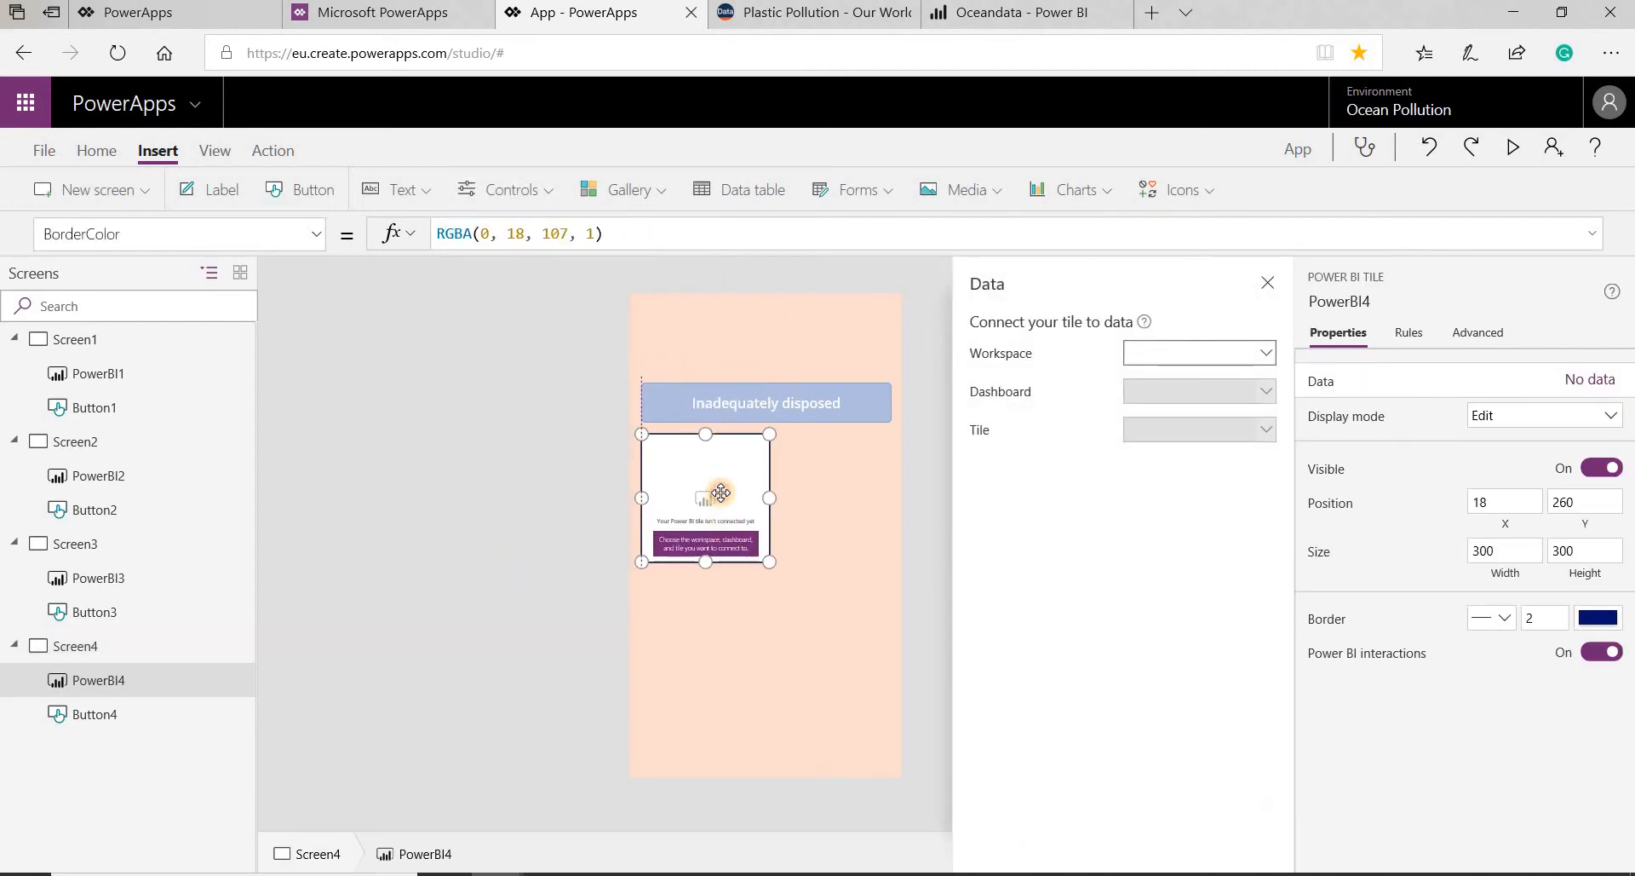
- Connect the Screen4 Power BI tile to the Oceandata dashboard's Inadequately disposed material tile in the Oceandata workspace and enlarge it to about 586 by 565
{"action": "left_click", "coordinate": [1193, 360]}
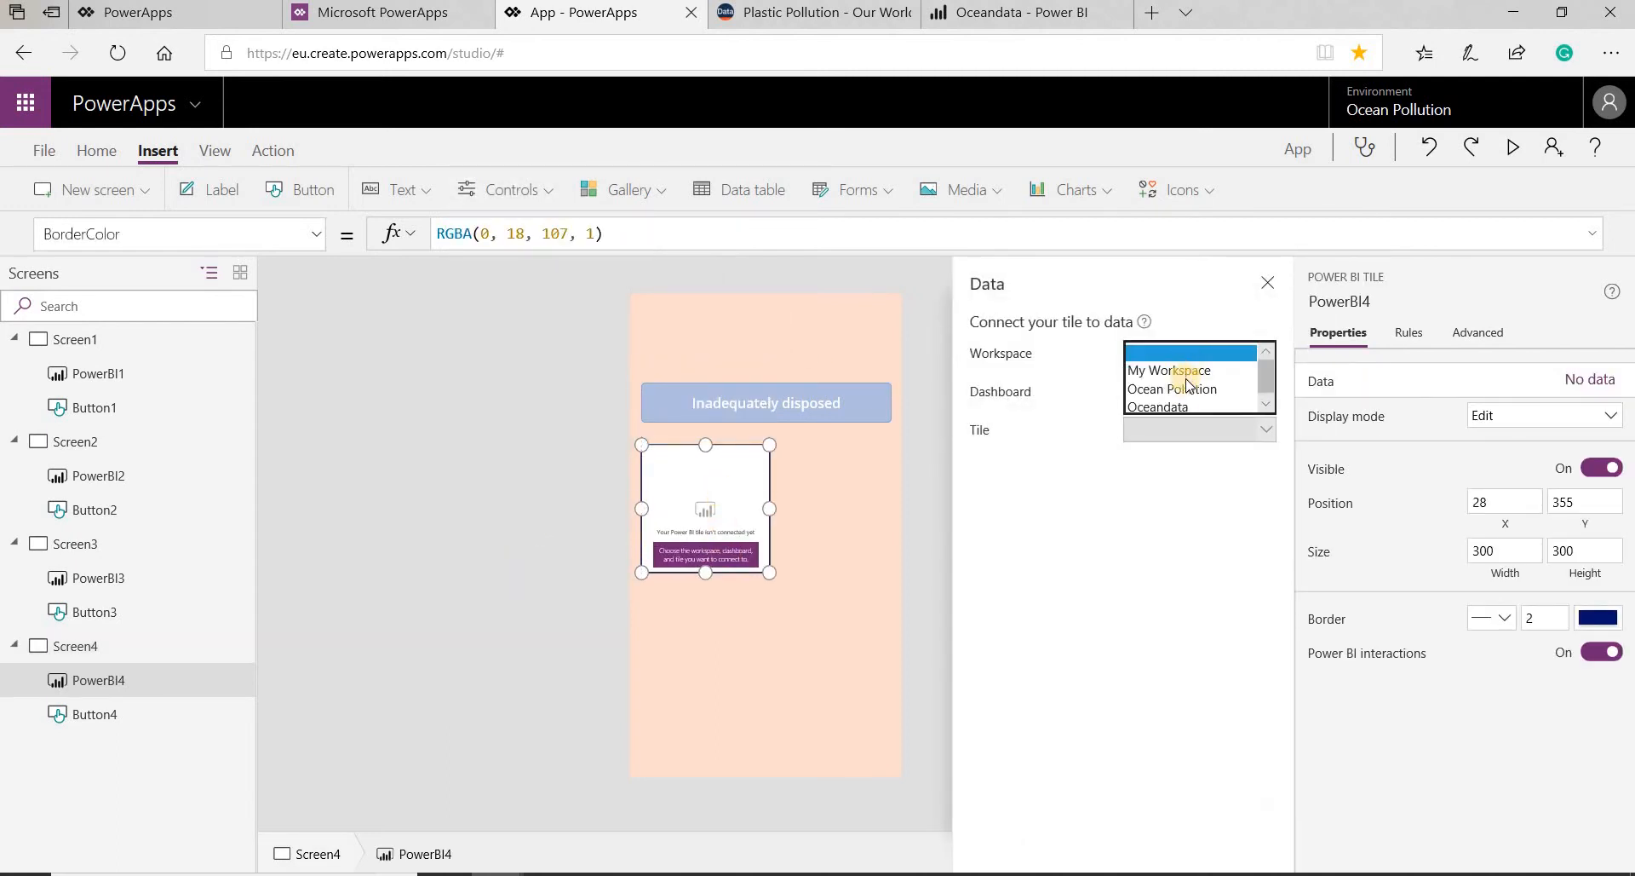
{"action": "left_click", "coordinate": [1173, 402]}
{"action": "left_click", "coordinate": [1173, 393]}
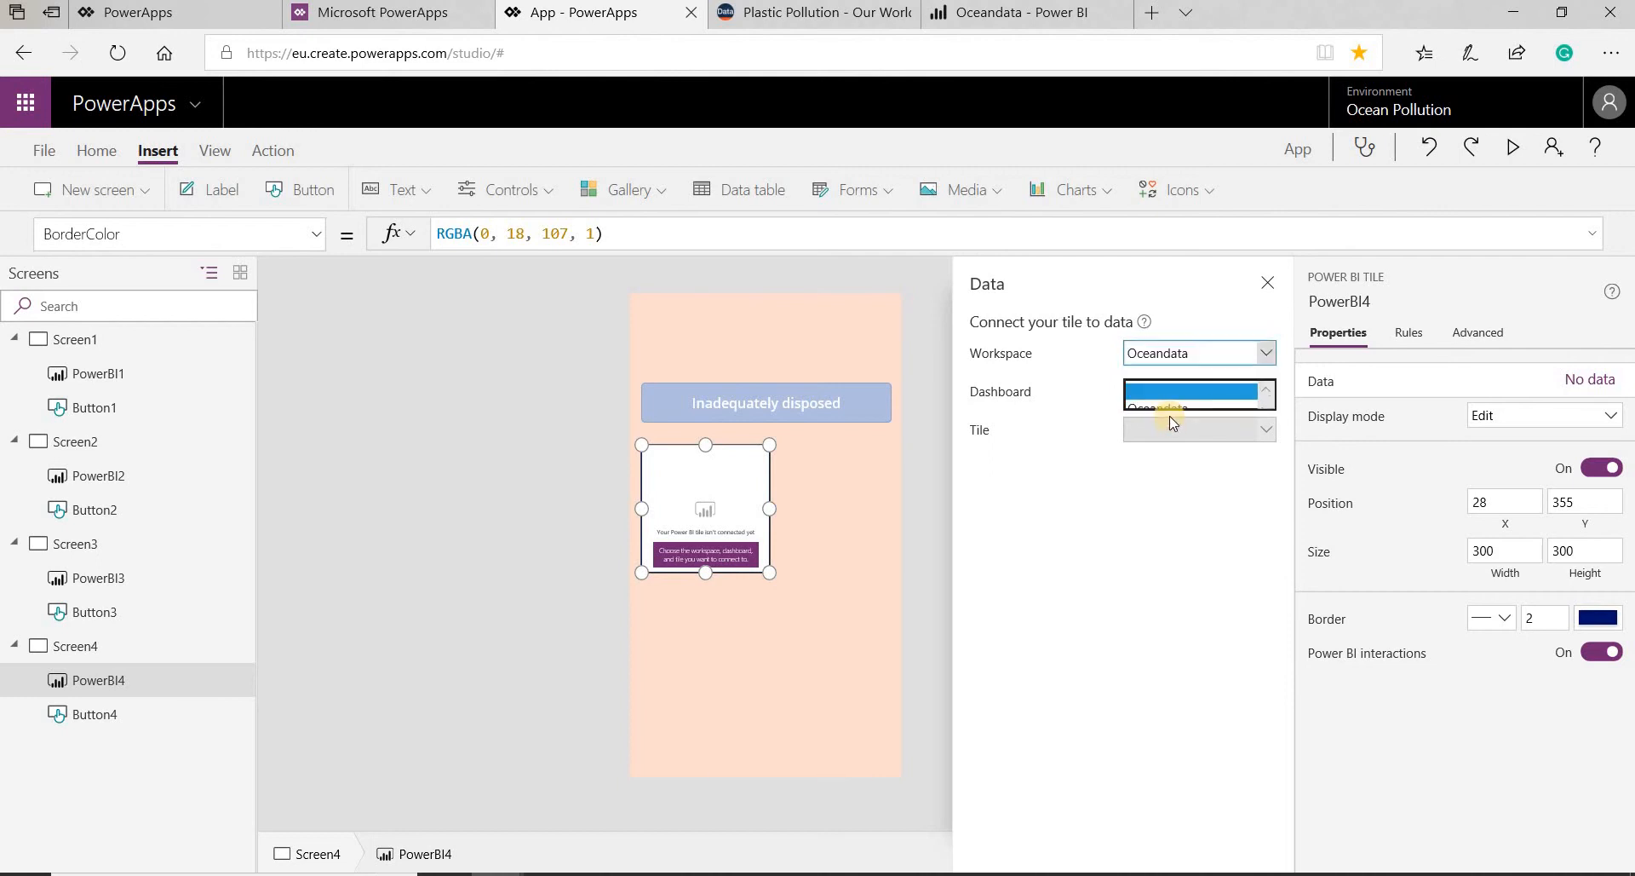
{"action": "left_click", "coordinate": [1171, 412]}
{"action": "left_click", "coordinate": [1170, 430]}
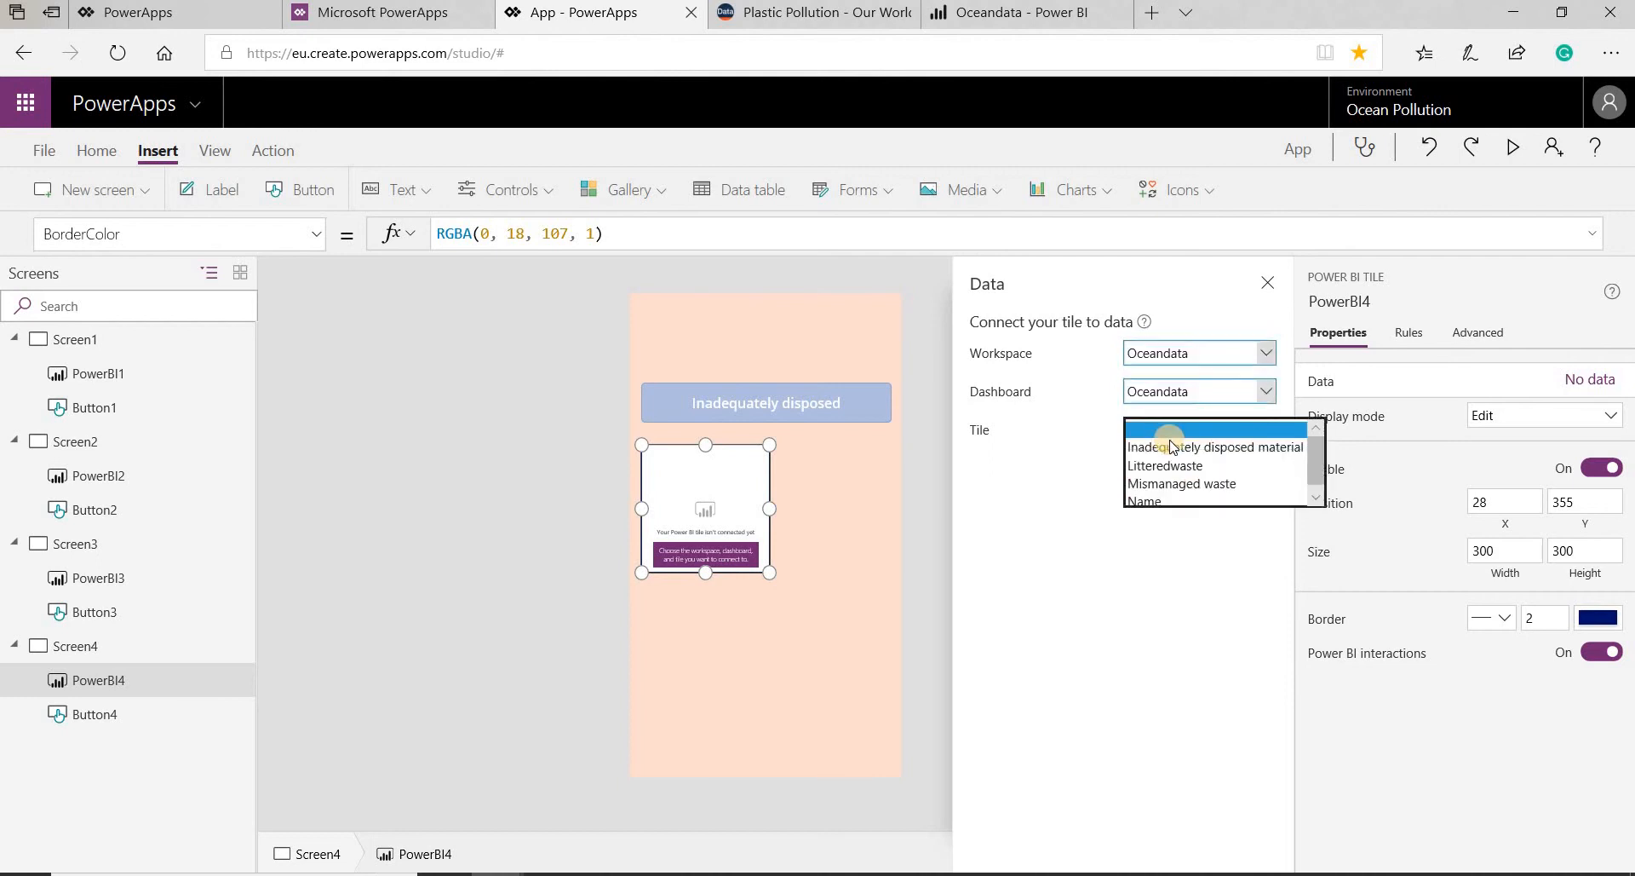
{"action": "left_click", "coordinate": [1169, 438]}
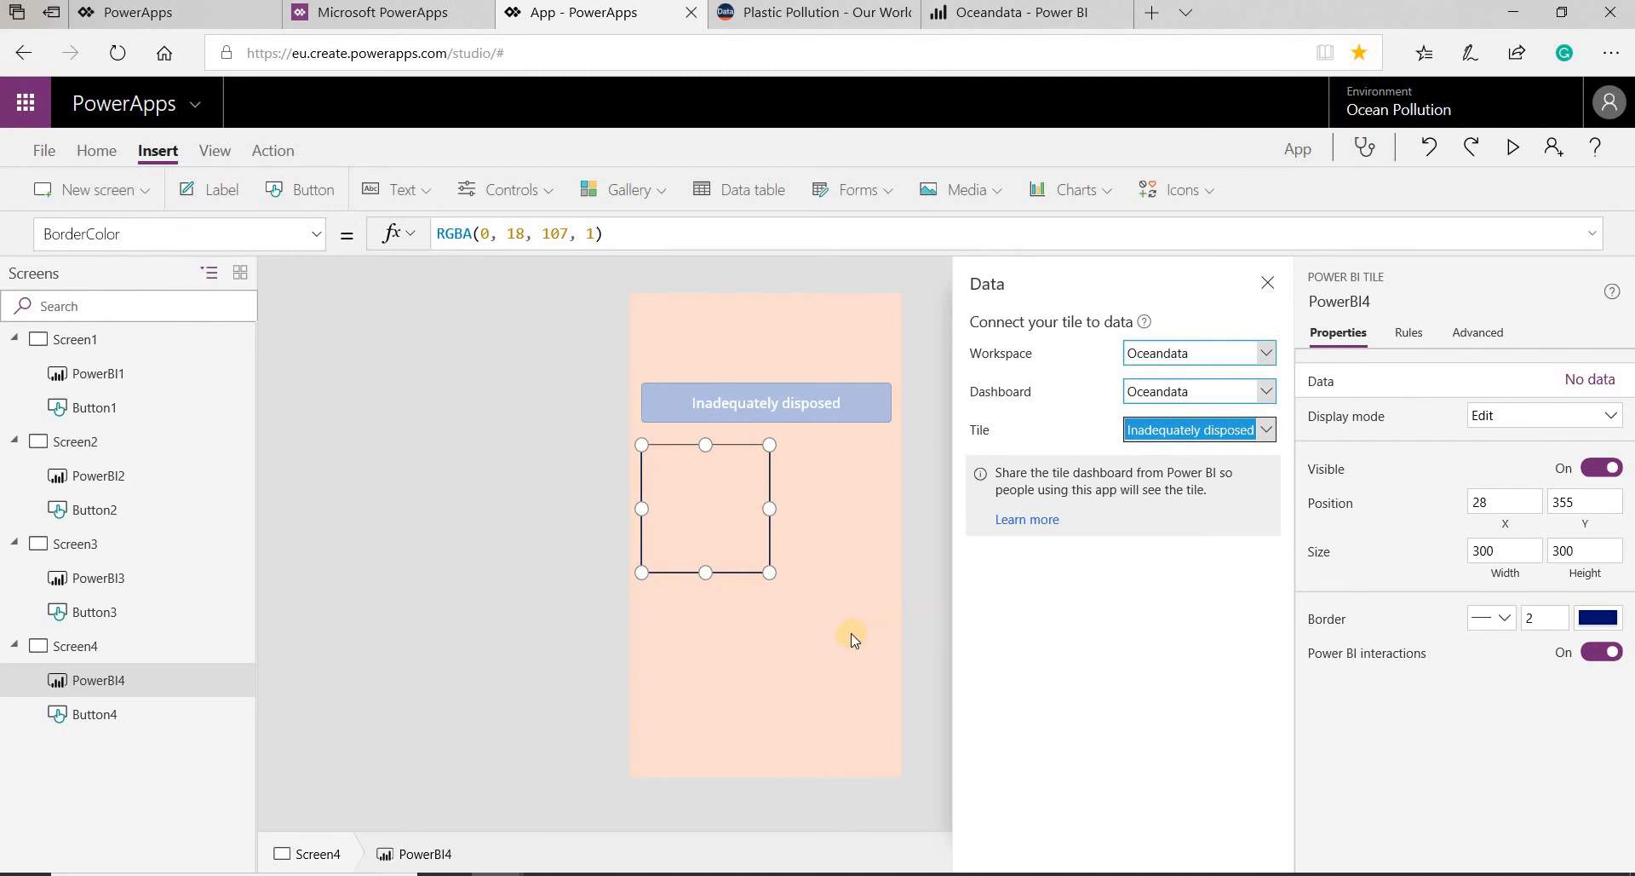
{"action": "left_click_drag", "start_coordinate": [767, 569], "coordinate": [902, 690]}
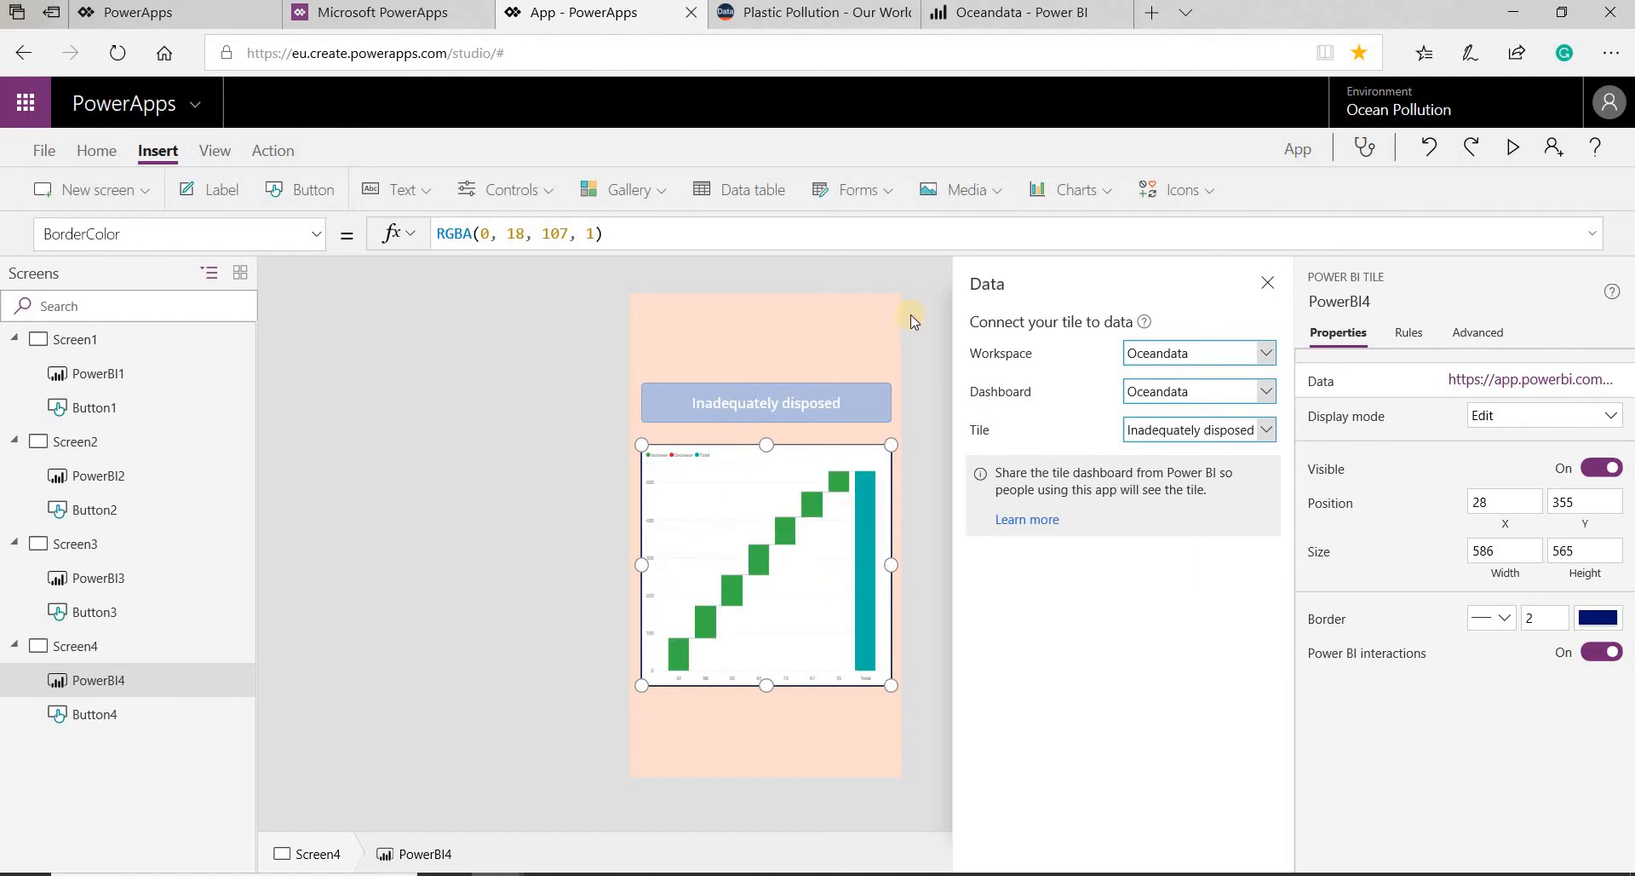
{"action": "left_click", "coordinate": [1268, 285]}
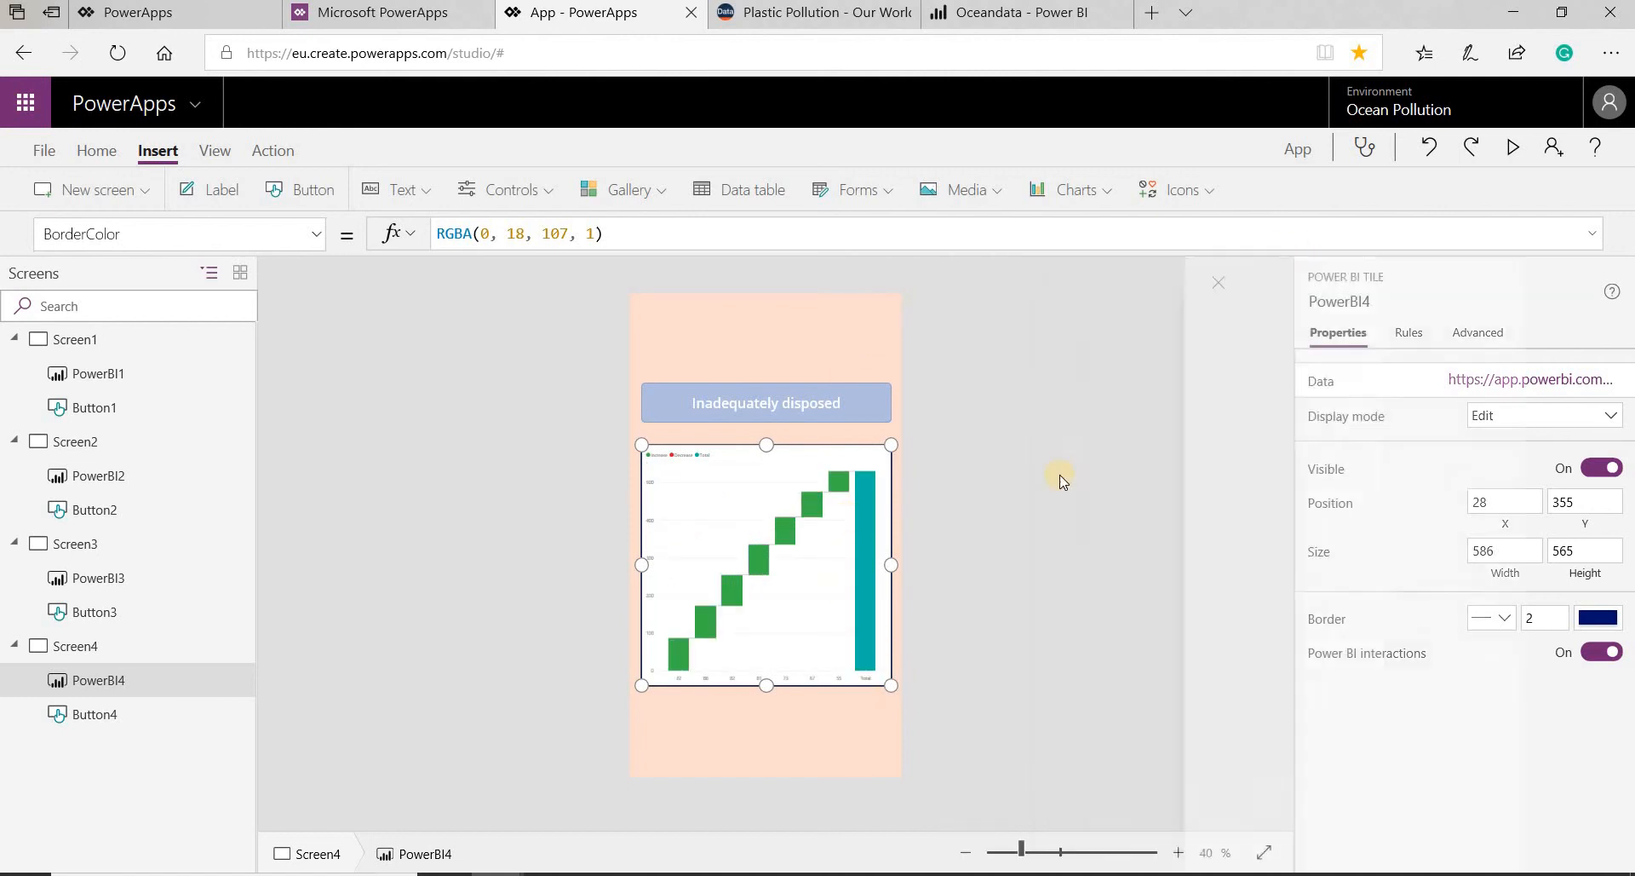
- Preview the app from Screen1 and go through the screens with the Name, Mismanaged waste and Littered waste buttons
{"action": "left_click", "coordinate": [142, 351]}
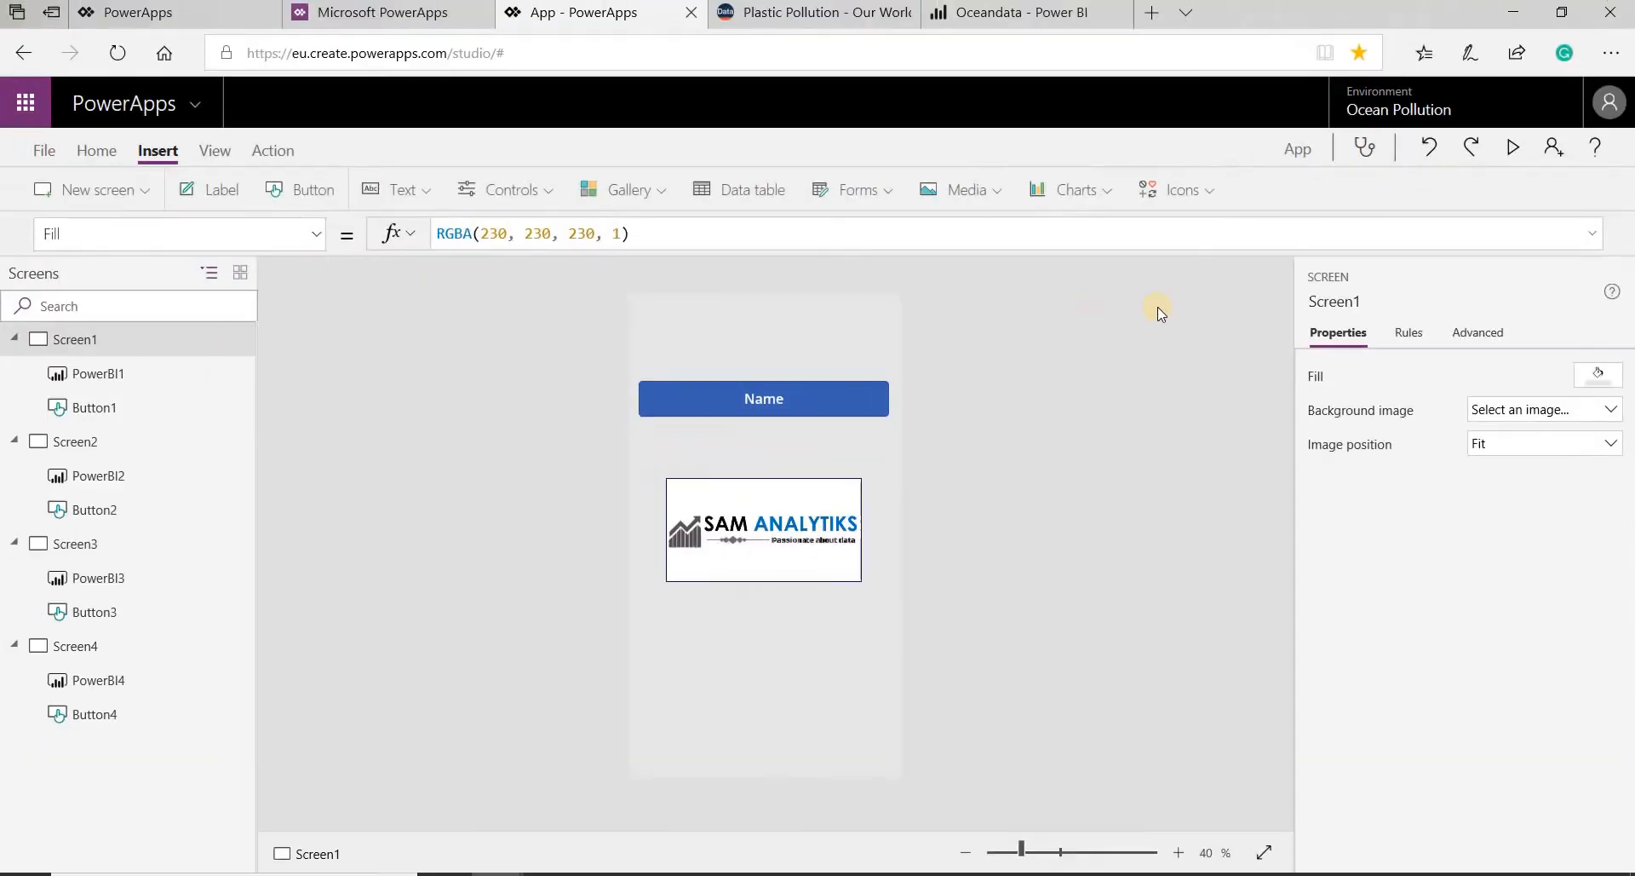
{"action": "left_click", "coordinate": [1513, 147]}
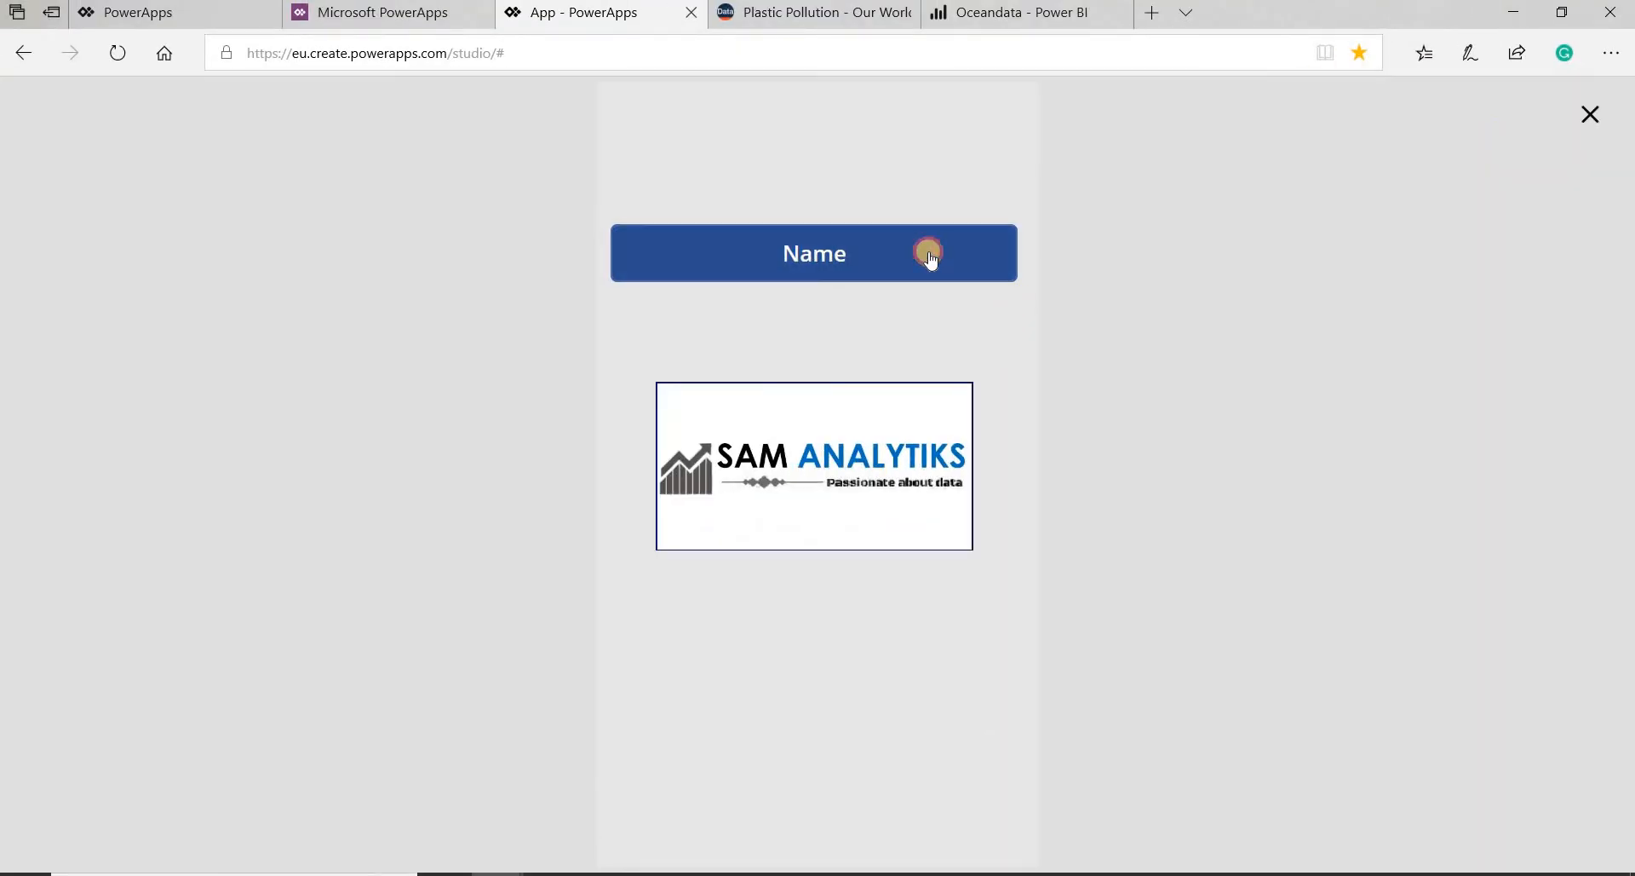
{"action": "left_click", "coordinate": [930, 256]}
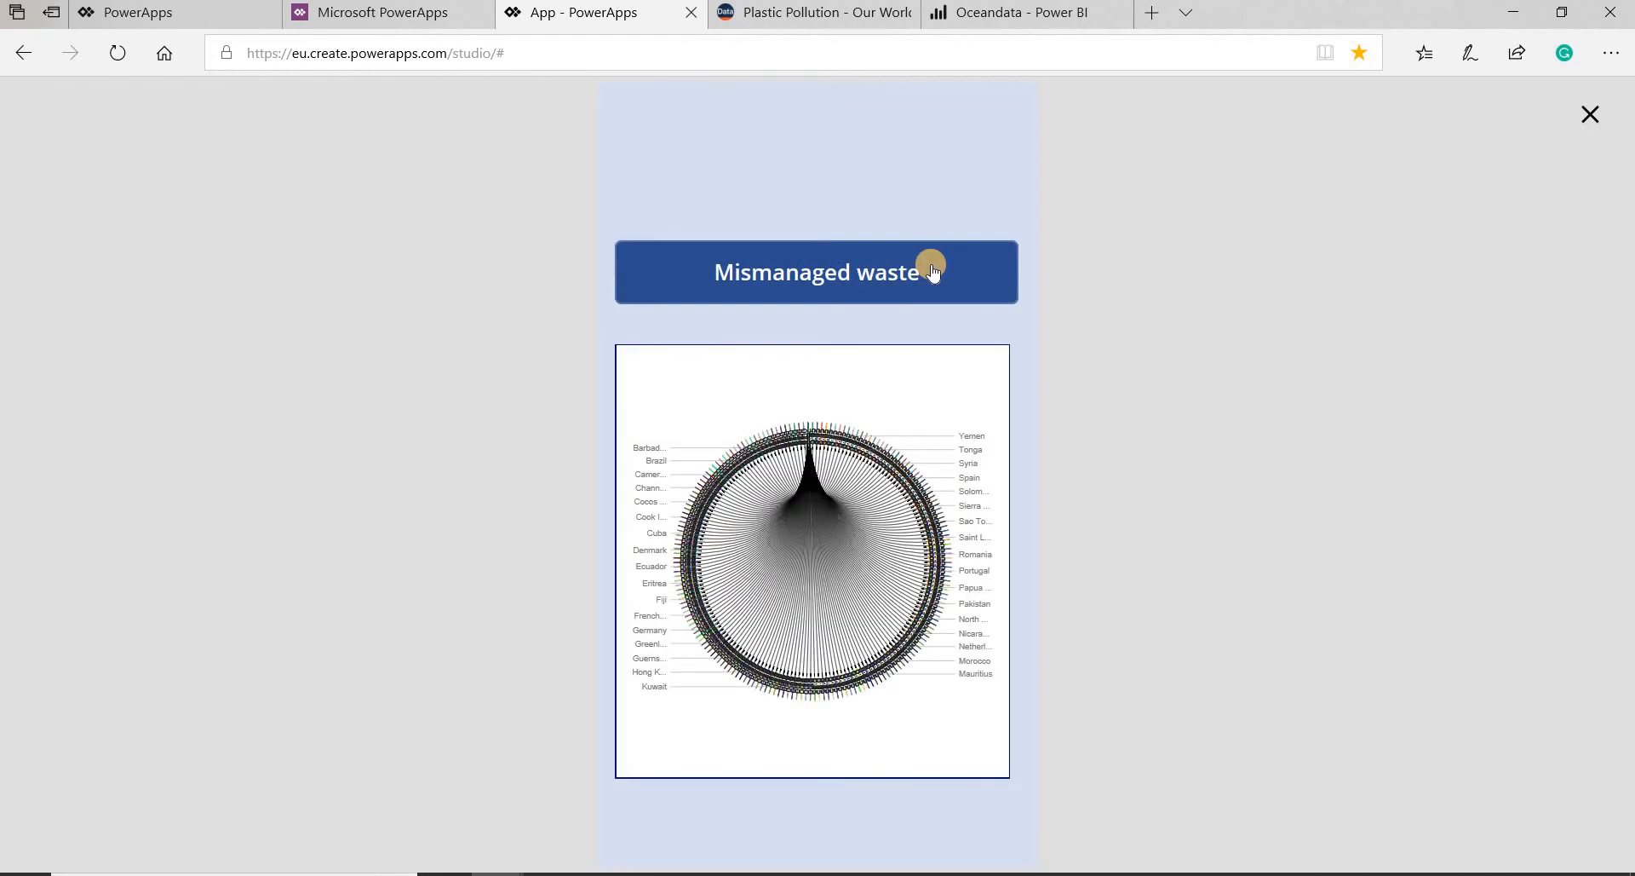
{"action": "left_click", "coordinate": [933, 269]}
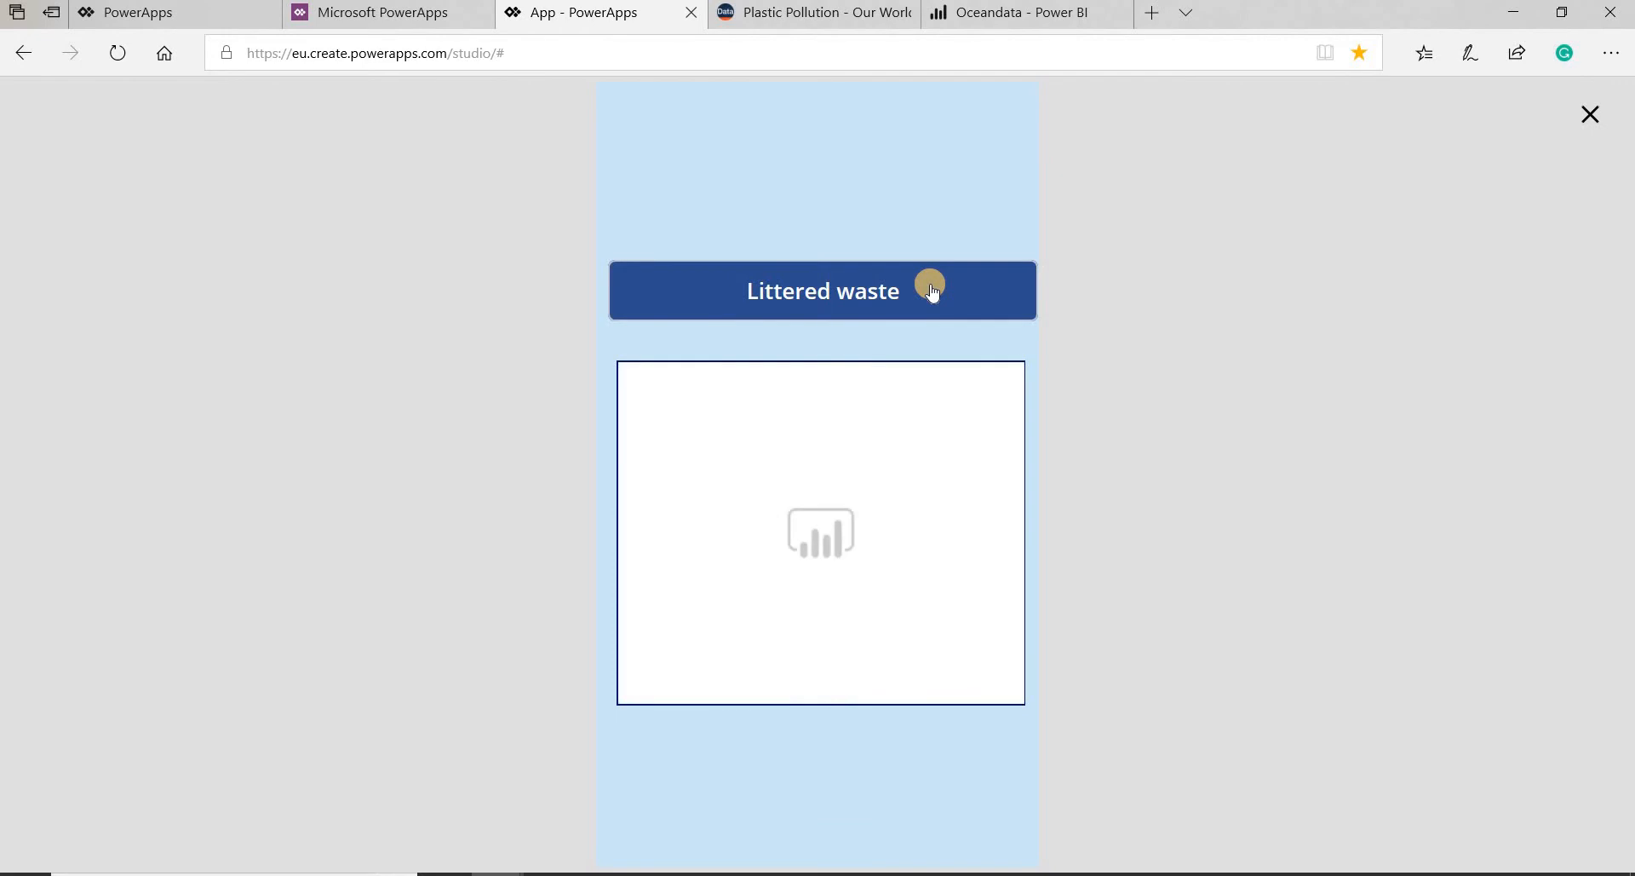
{"action": "left_click", "coordinate": [932, 289]}
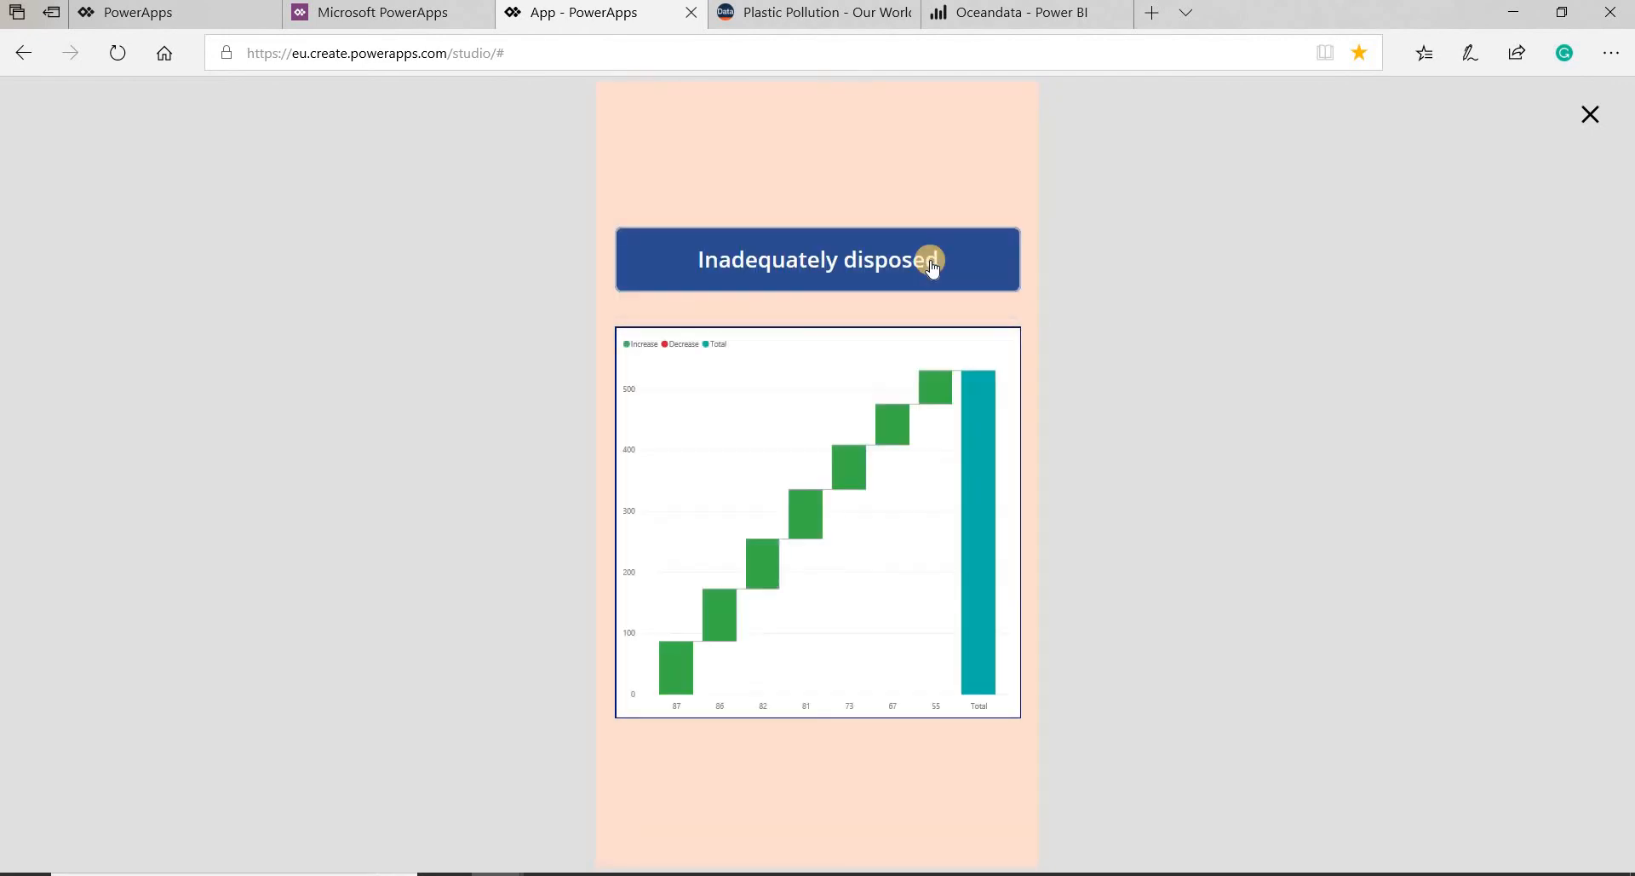
- Return to the first screen with the Inadequately disposed button and exit the app preview
{"action": "left_click", "coordinate": [932, 264]}
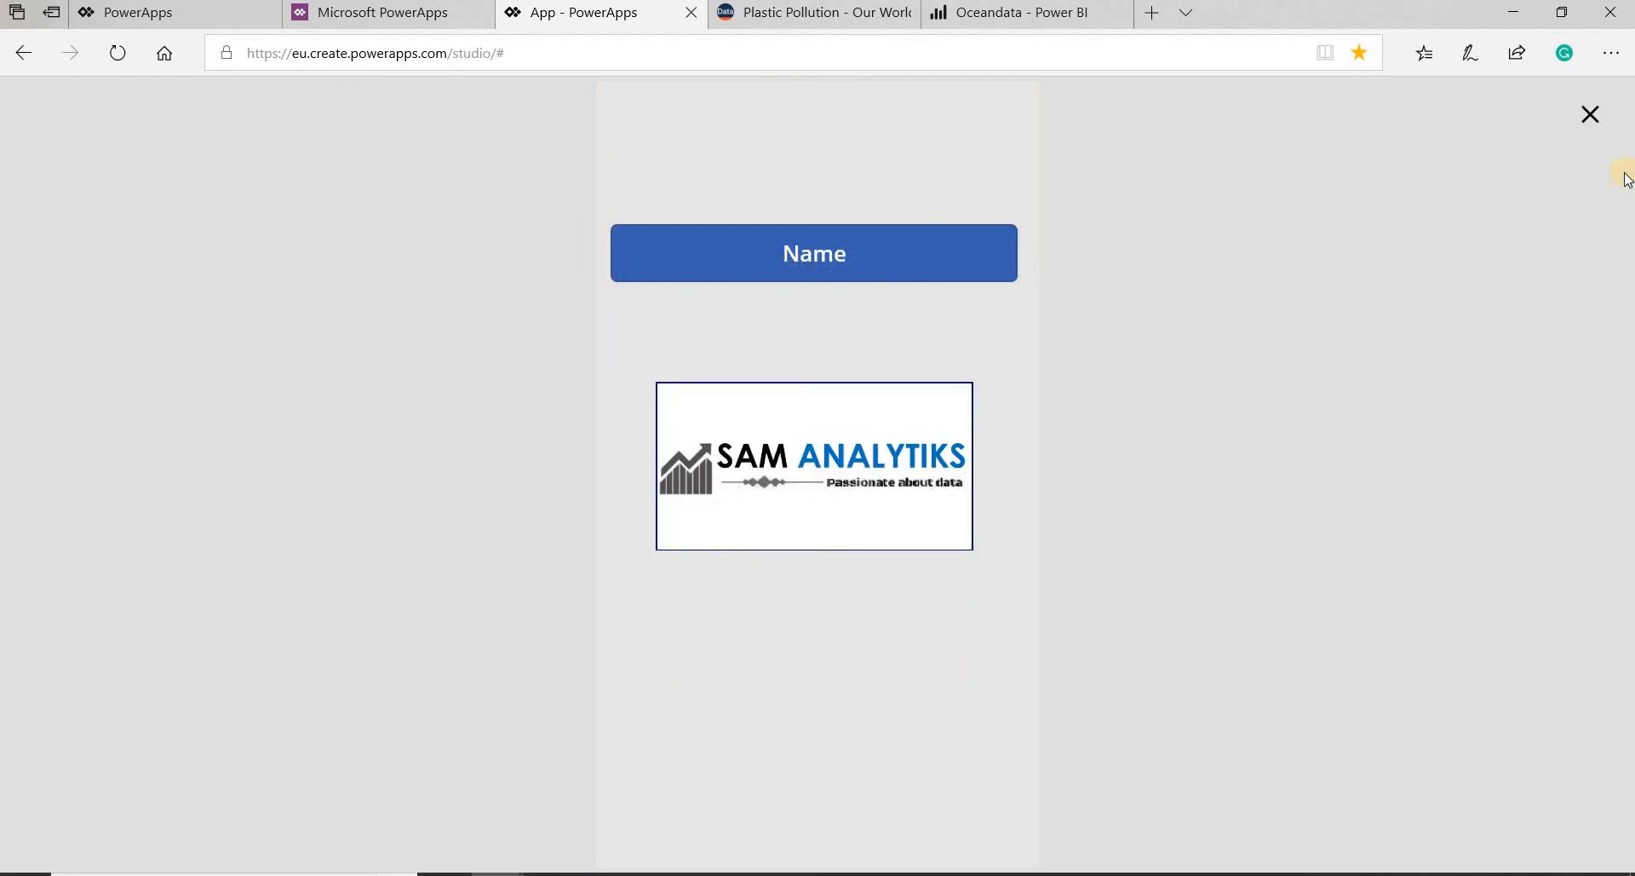
{"action": "key", "text": "Escape"}
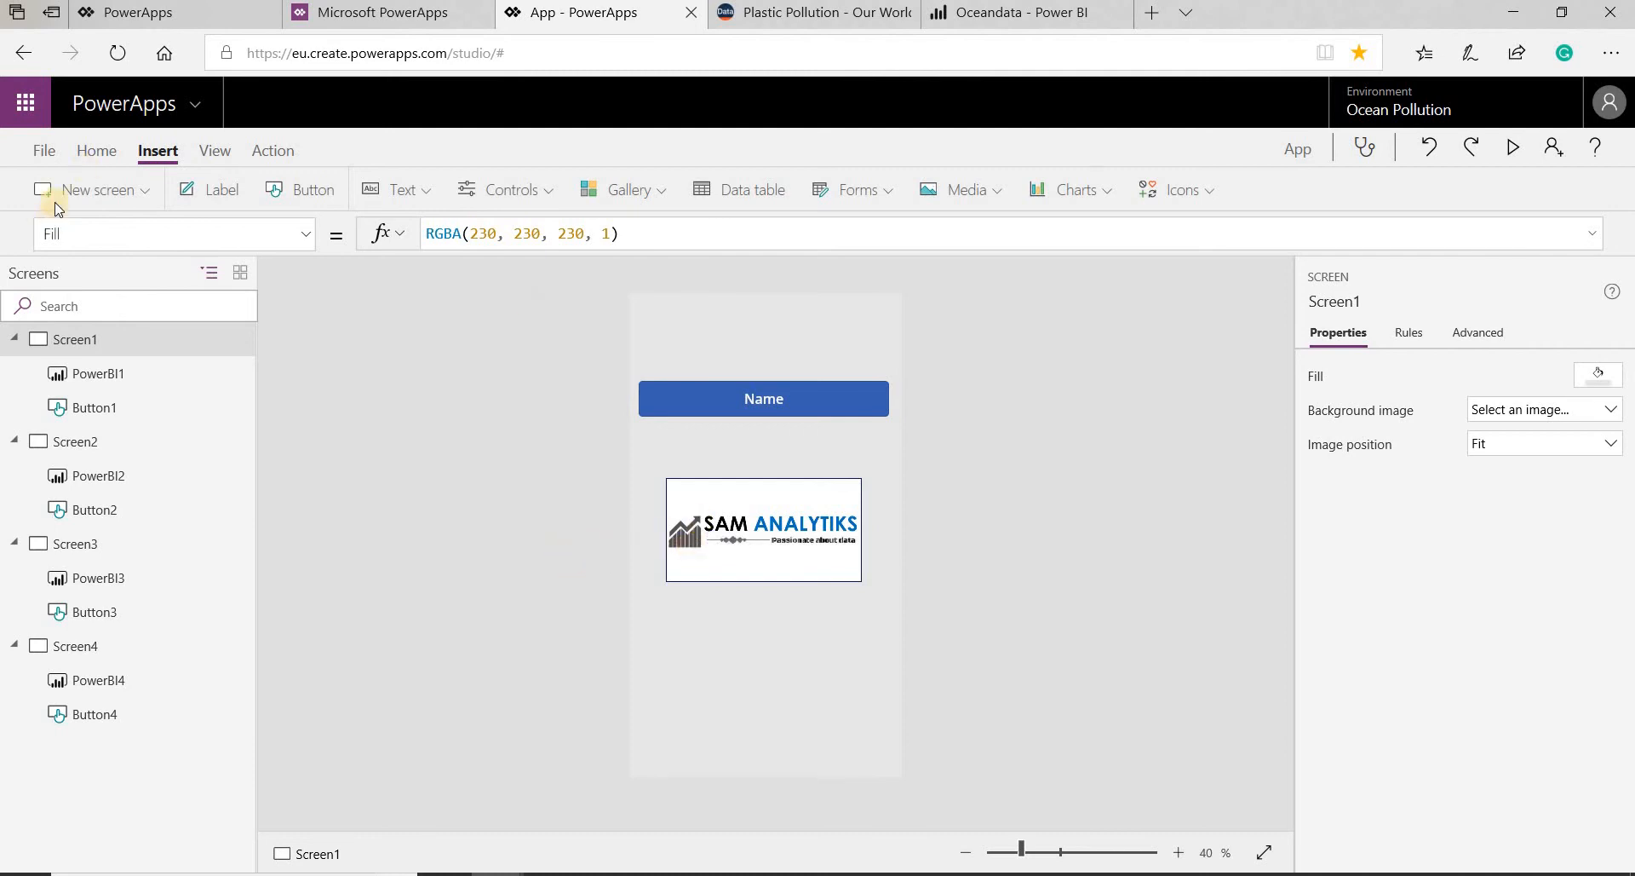
- Save the app to the cloud under the name Ocean Mismanage App
{"action": "left_click", "coordinate": [41, 162]}
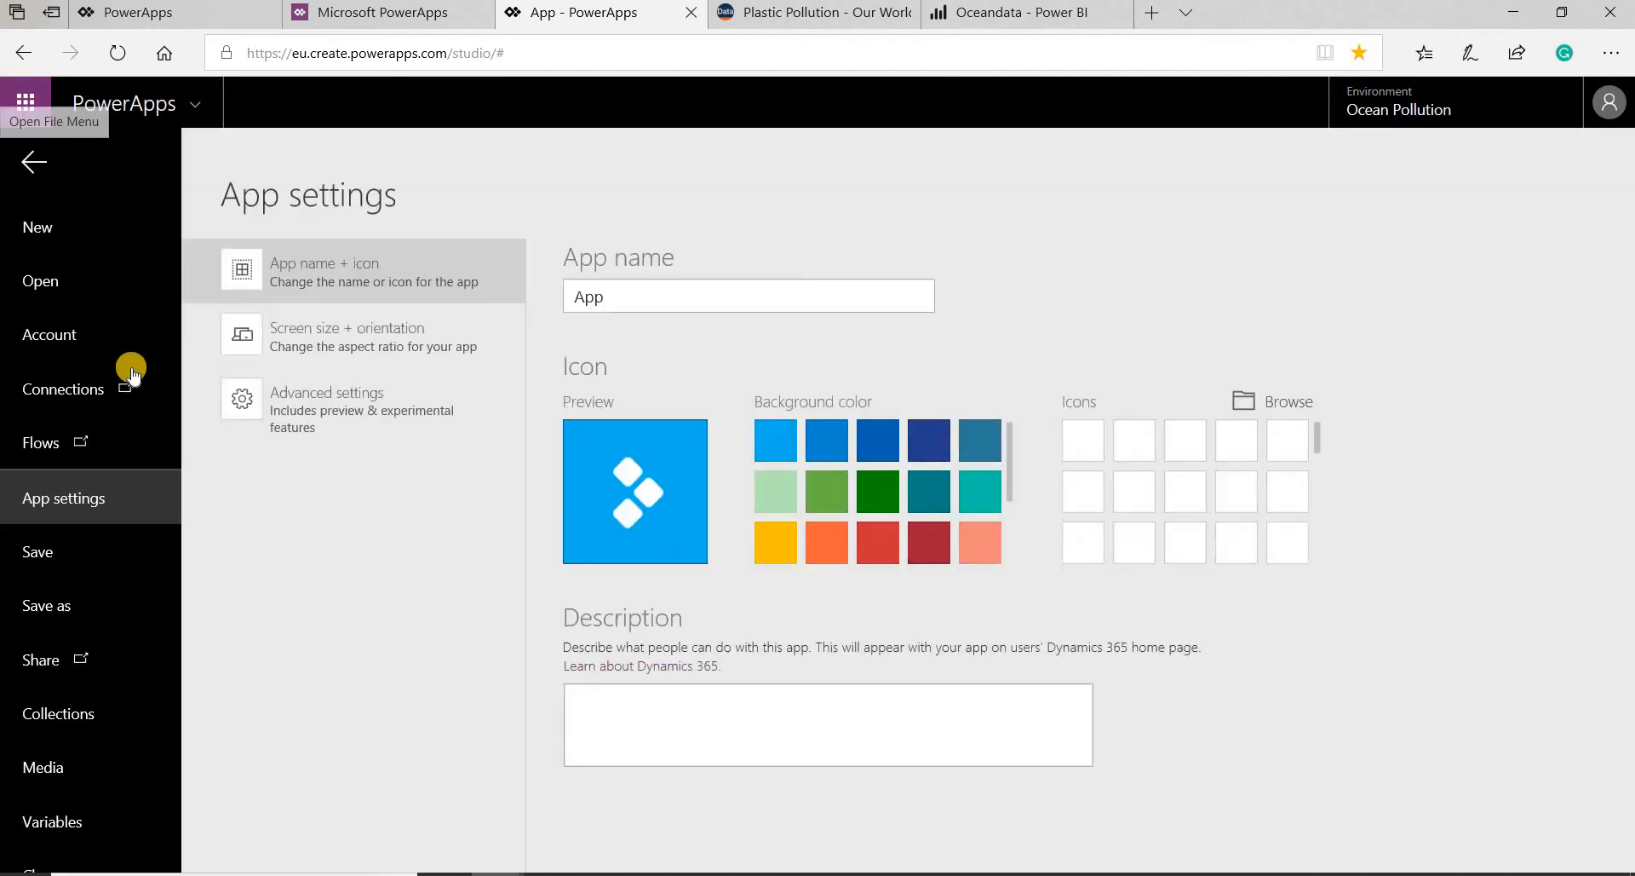
{"action": "left_click", "coordinate": [81, 607]}
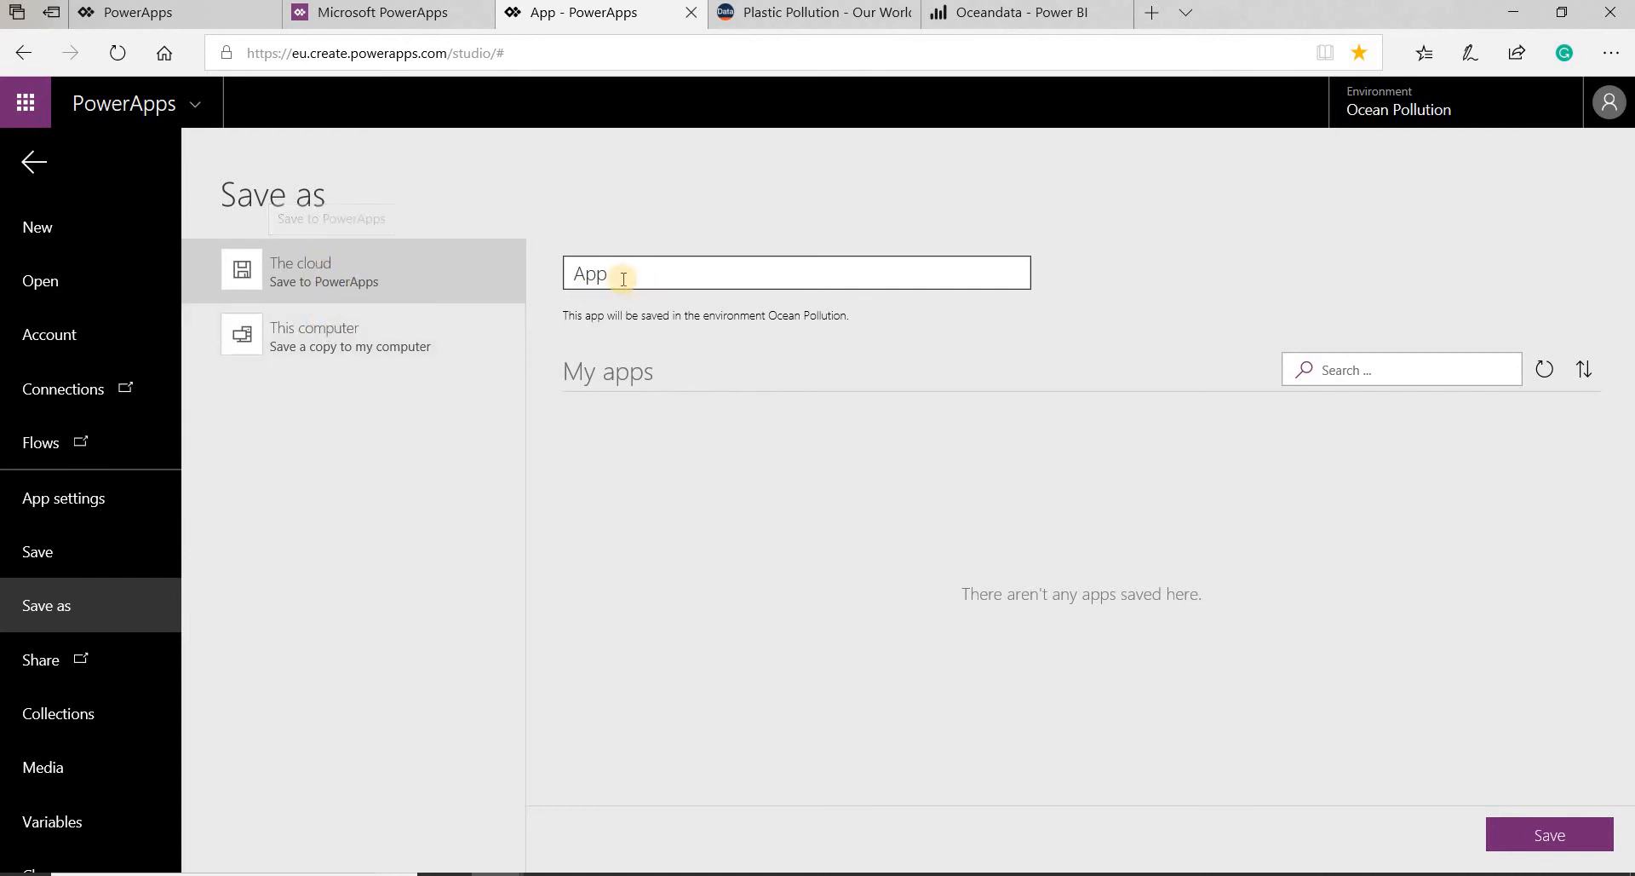
{"action": "left_click_drag", "start_coordinate": [621, 273], "coordinate": [540, 277]}
{"action": "type", "text": "Ocean Mismanage"}
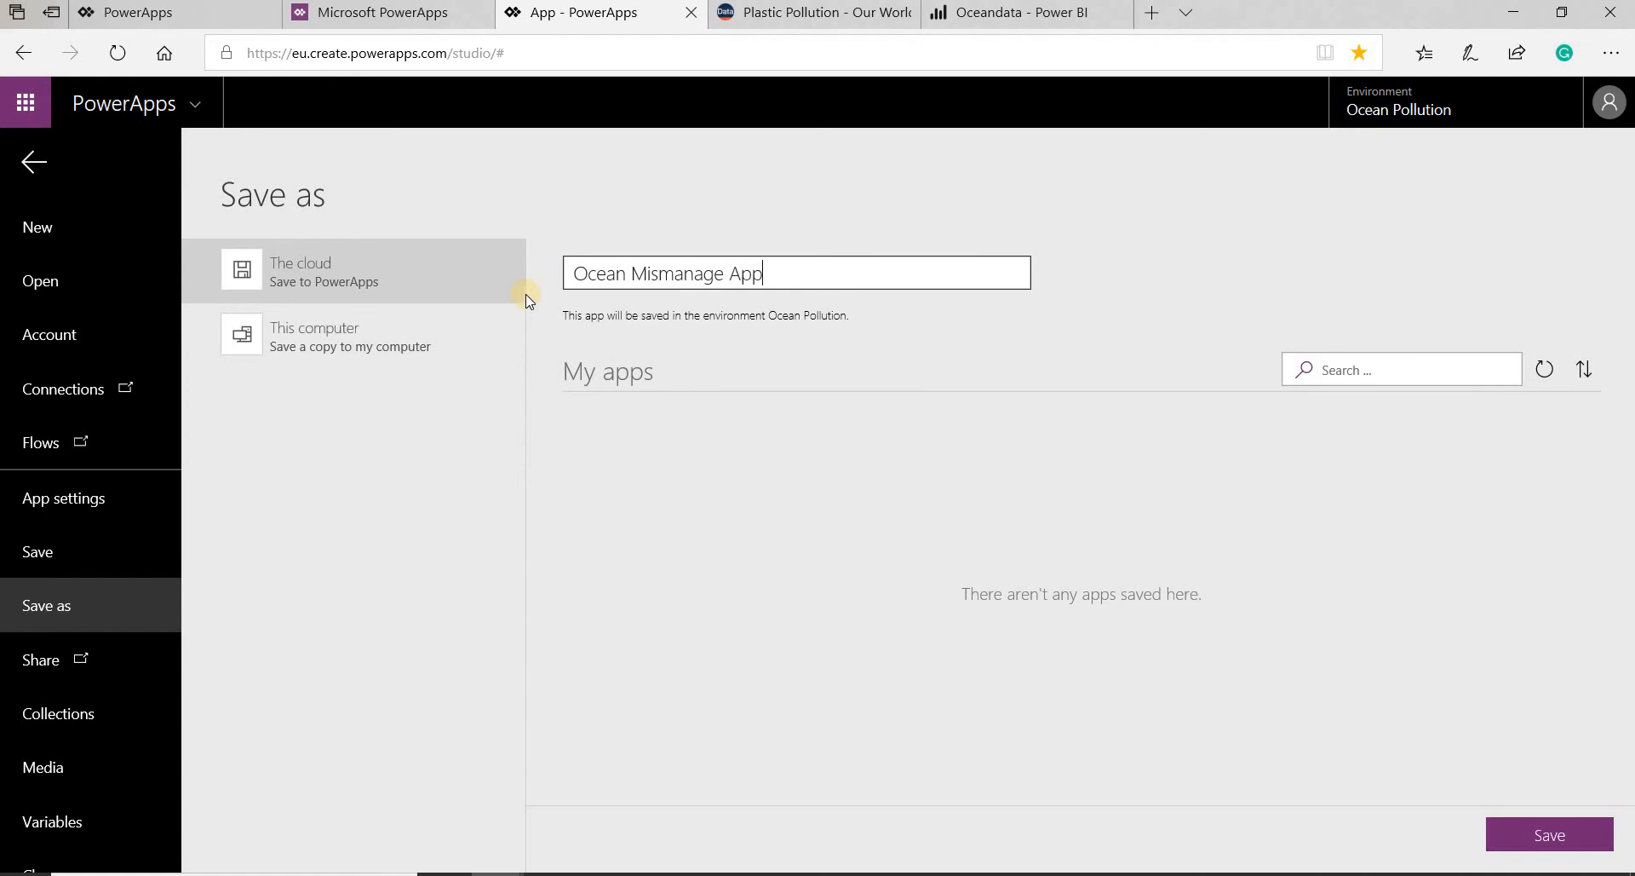
{"action": "left_click", "coordinate": [1543, 839]}
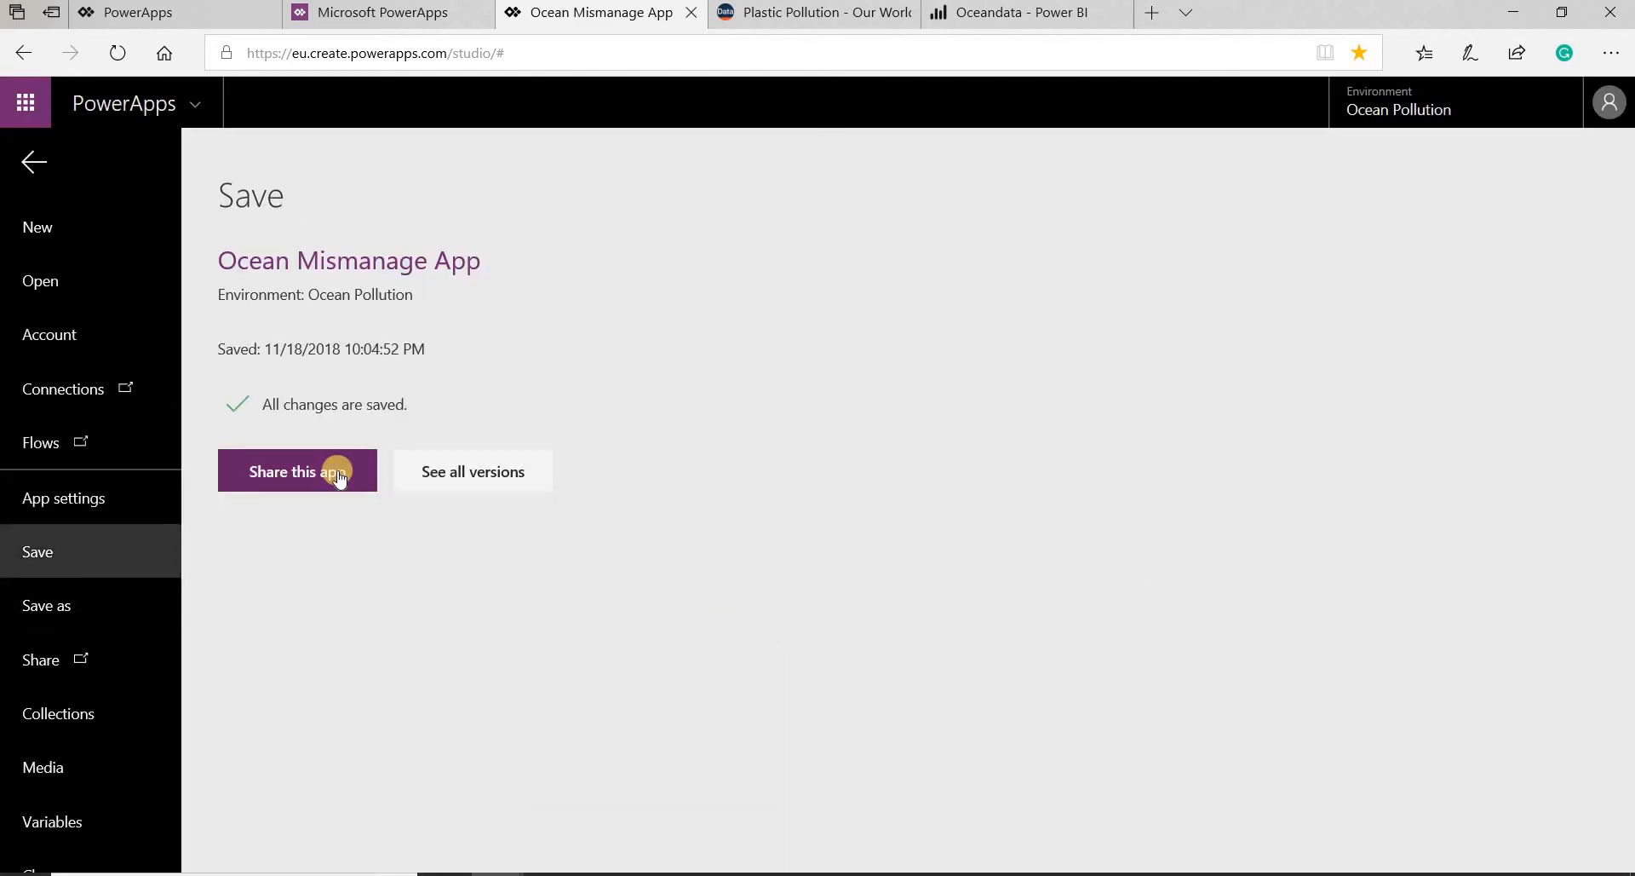
- Share Ocean Mismanage App with another person as a regular user, including an email invitation, and close the sharing pane
{"action": "left_click", "coordinate": [337, 474]}
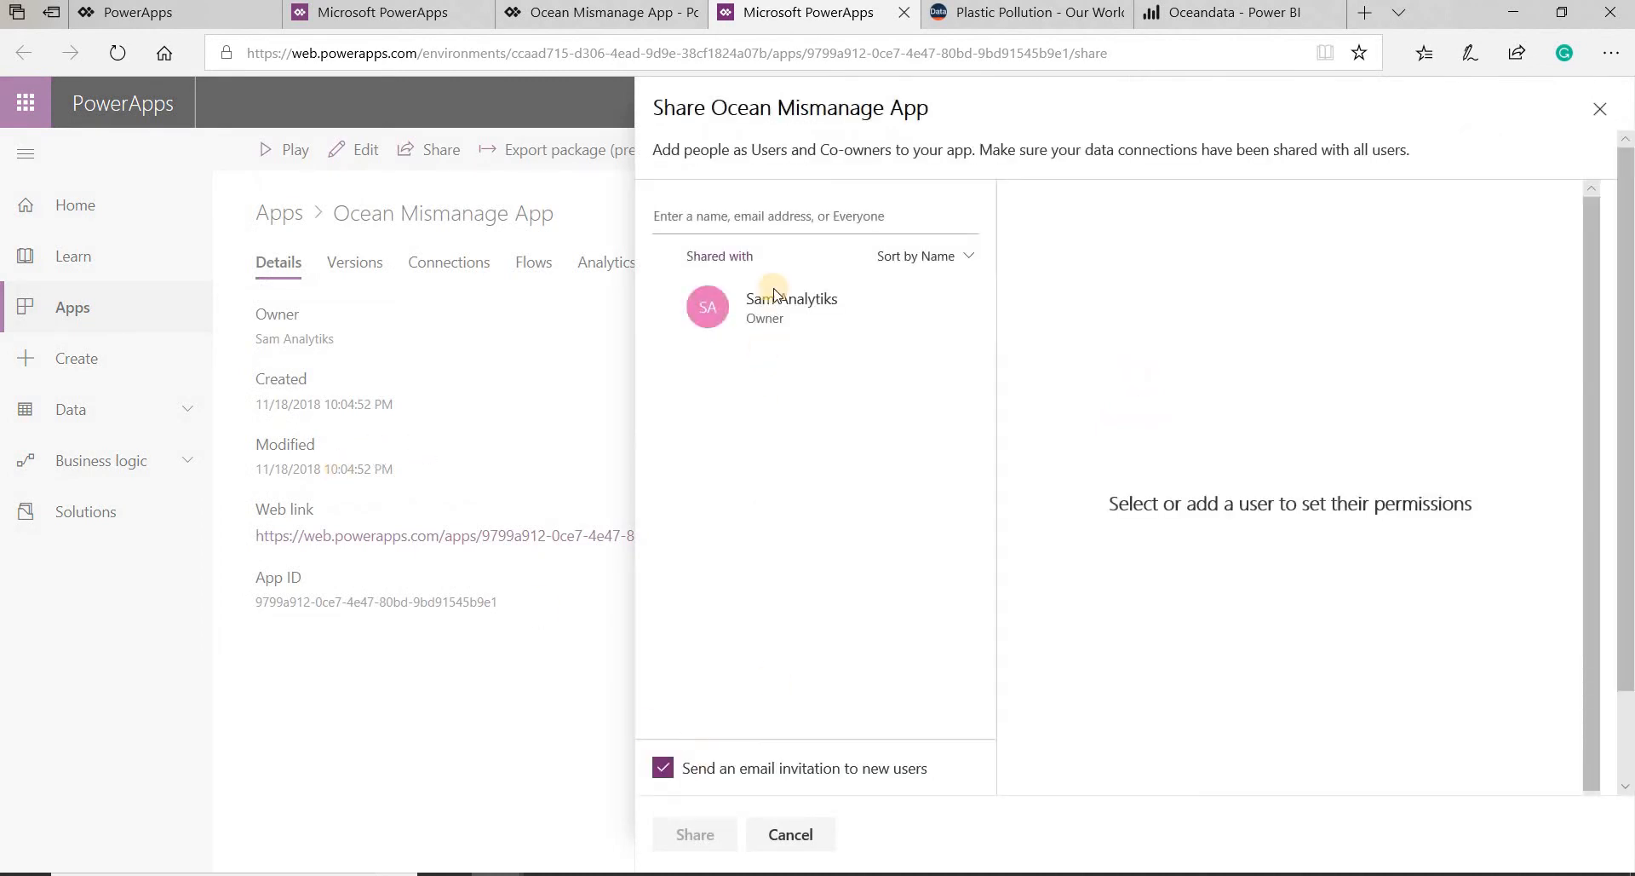
{"action": "left_click", "coordinate": [969, 257]}
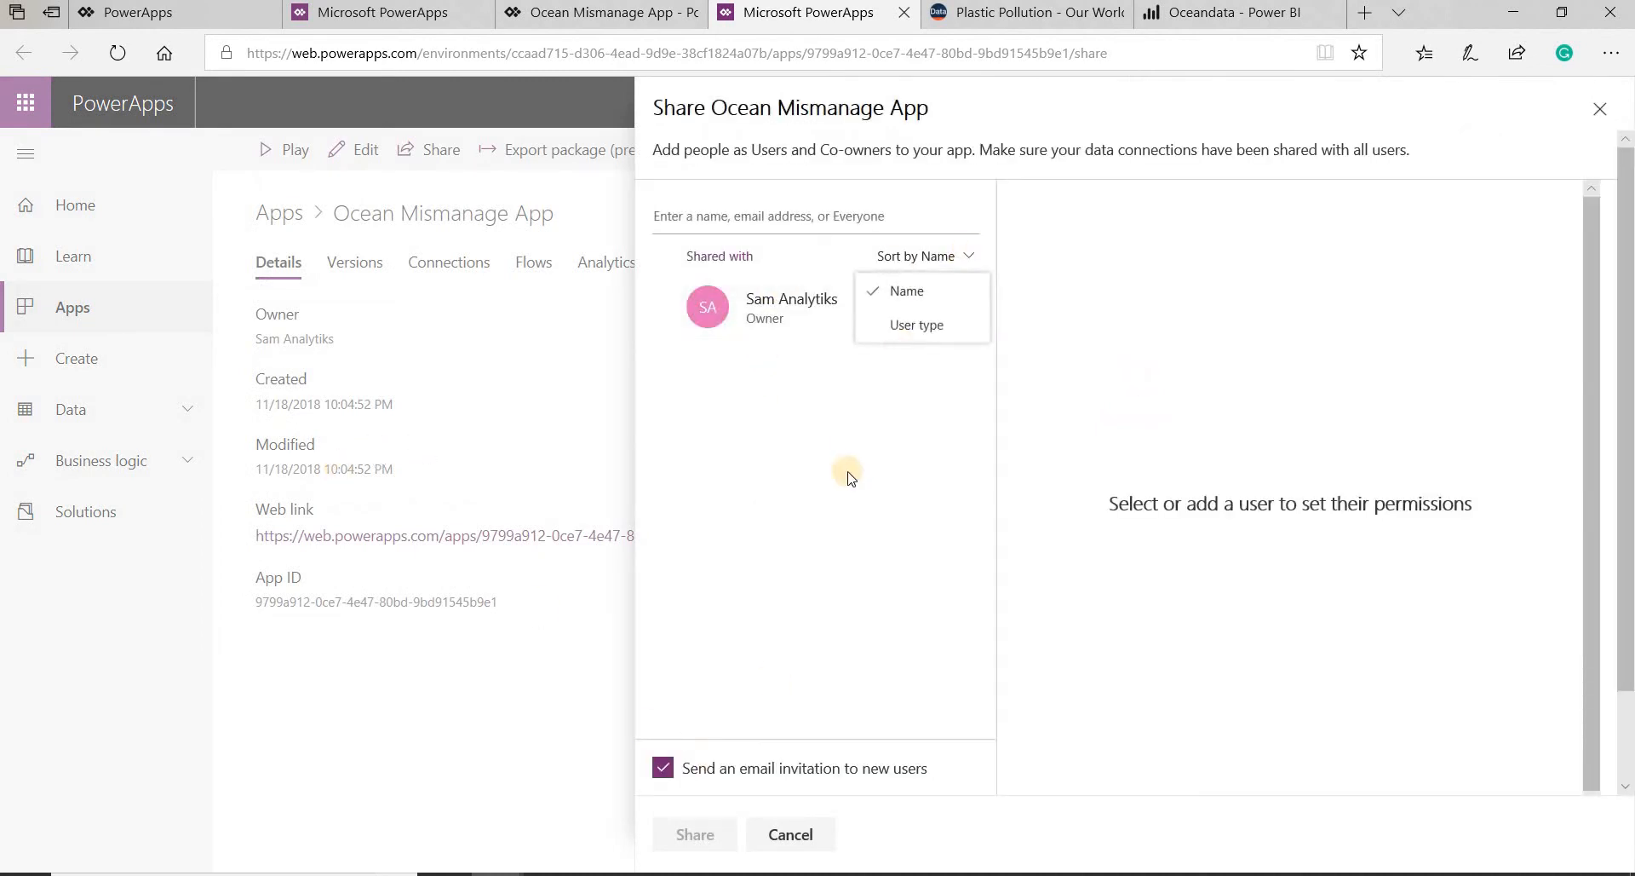
{"action": "left_click", "coordinate": [749, 724]}
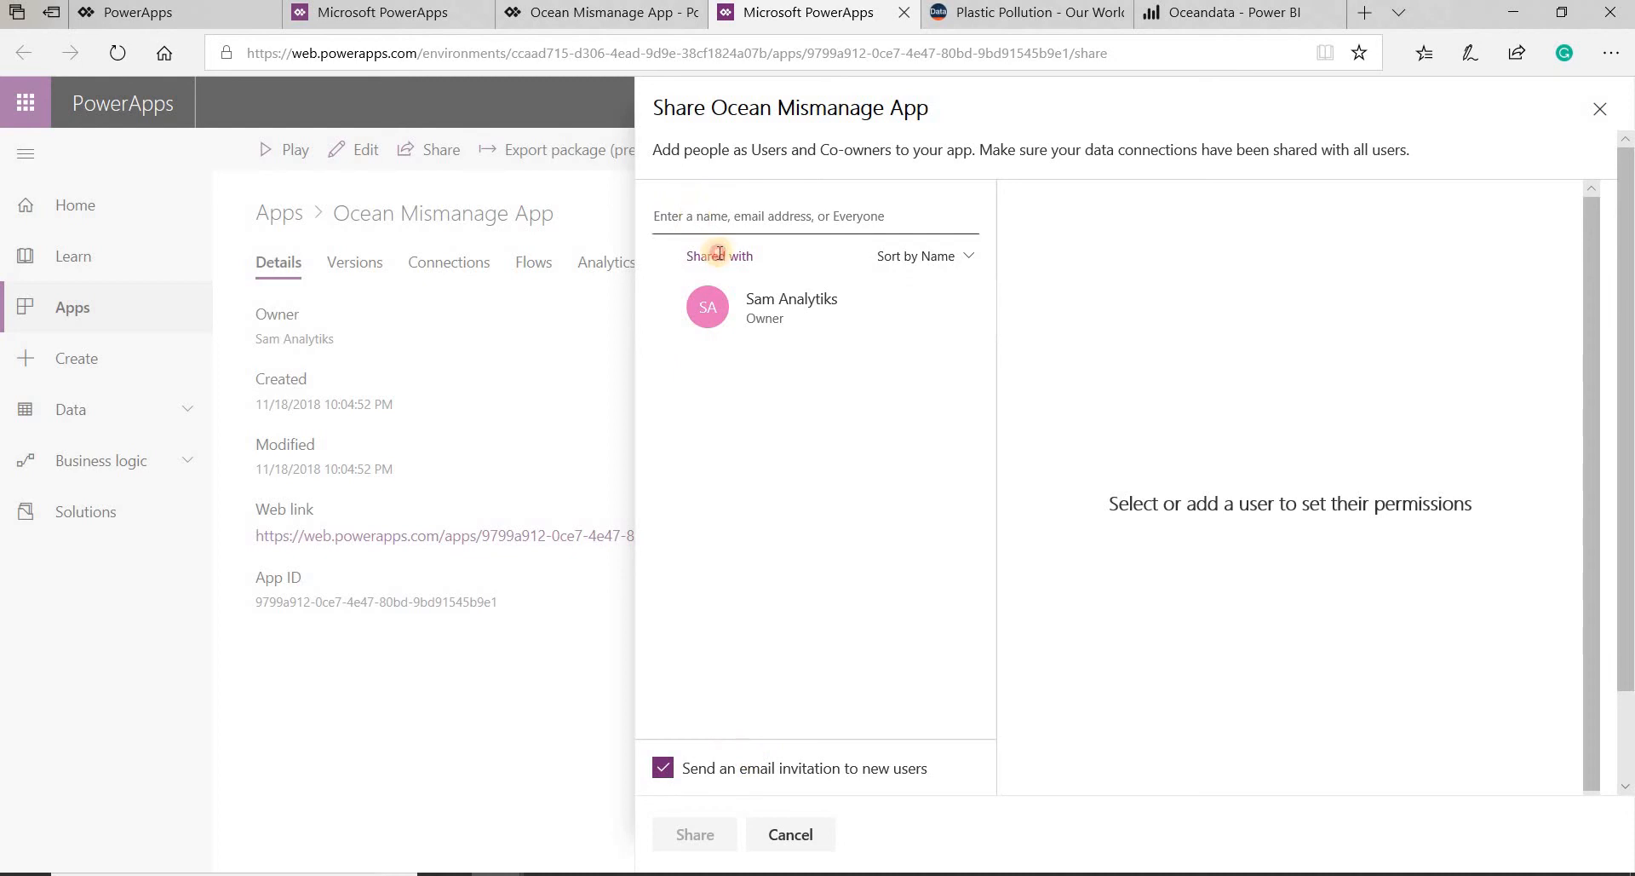
{"action": "left_click", "coordinate": [747, 213]}
{"action": "type", "text": "sam"}
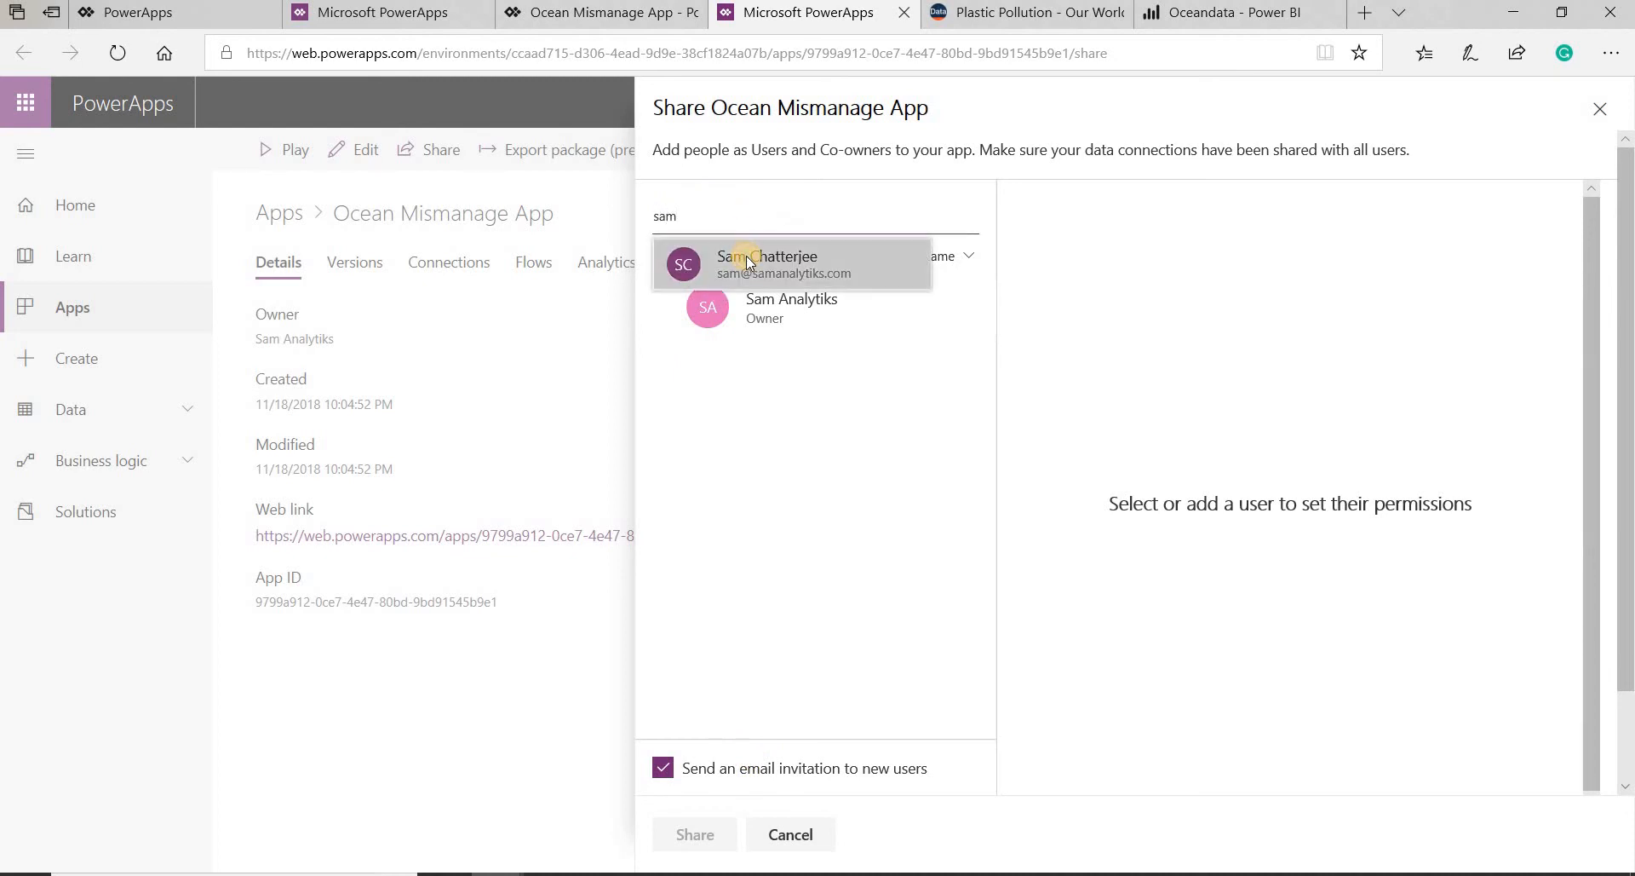
{"action": "left_click", "coordinate": [734, 251]}
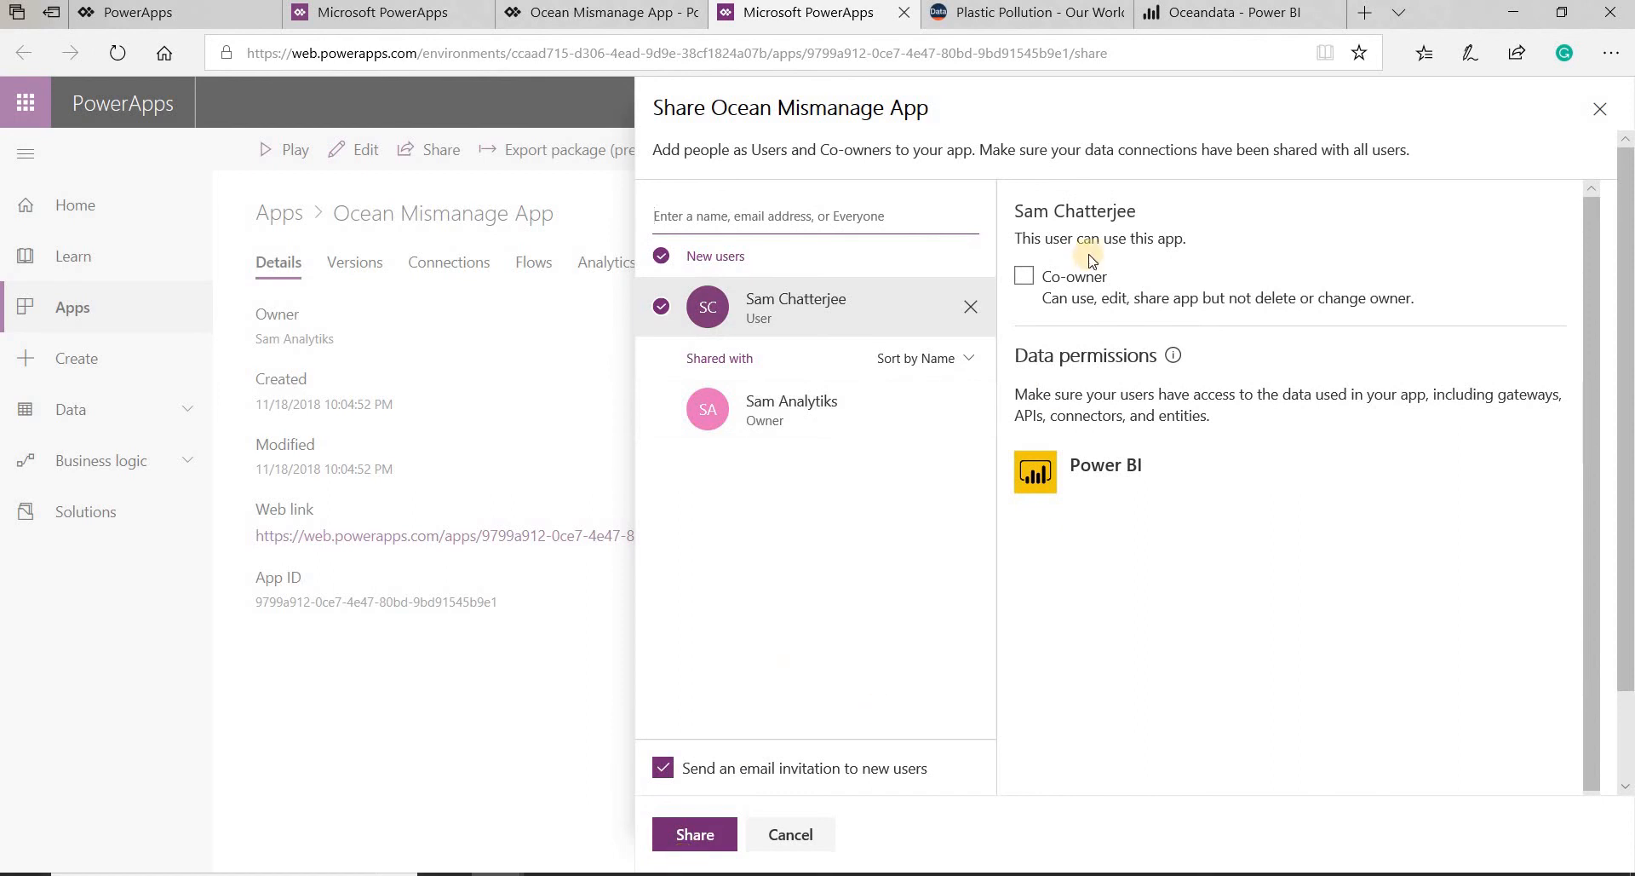
{"action": "left_click", "coordinate": [702, 839]}
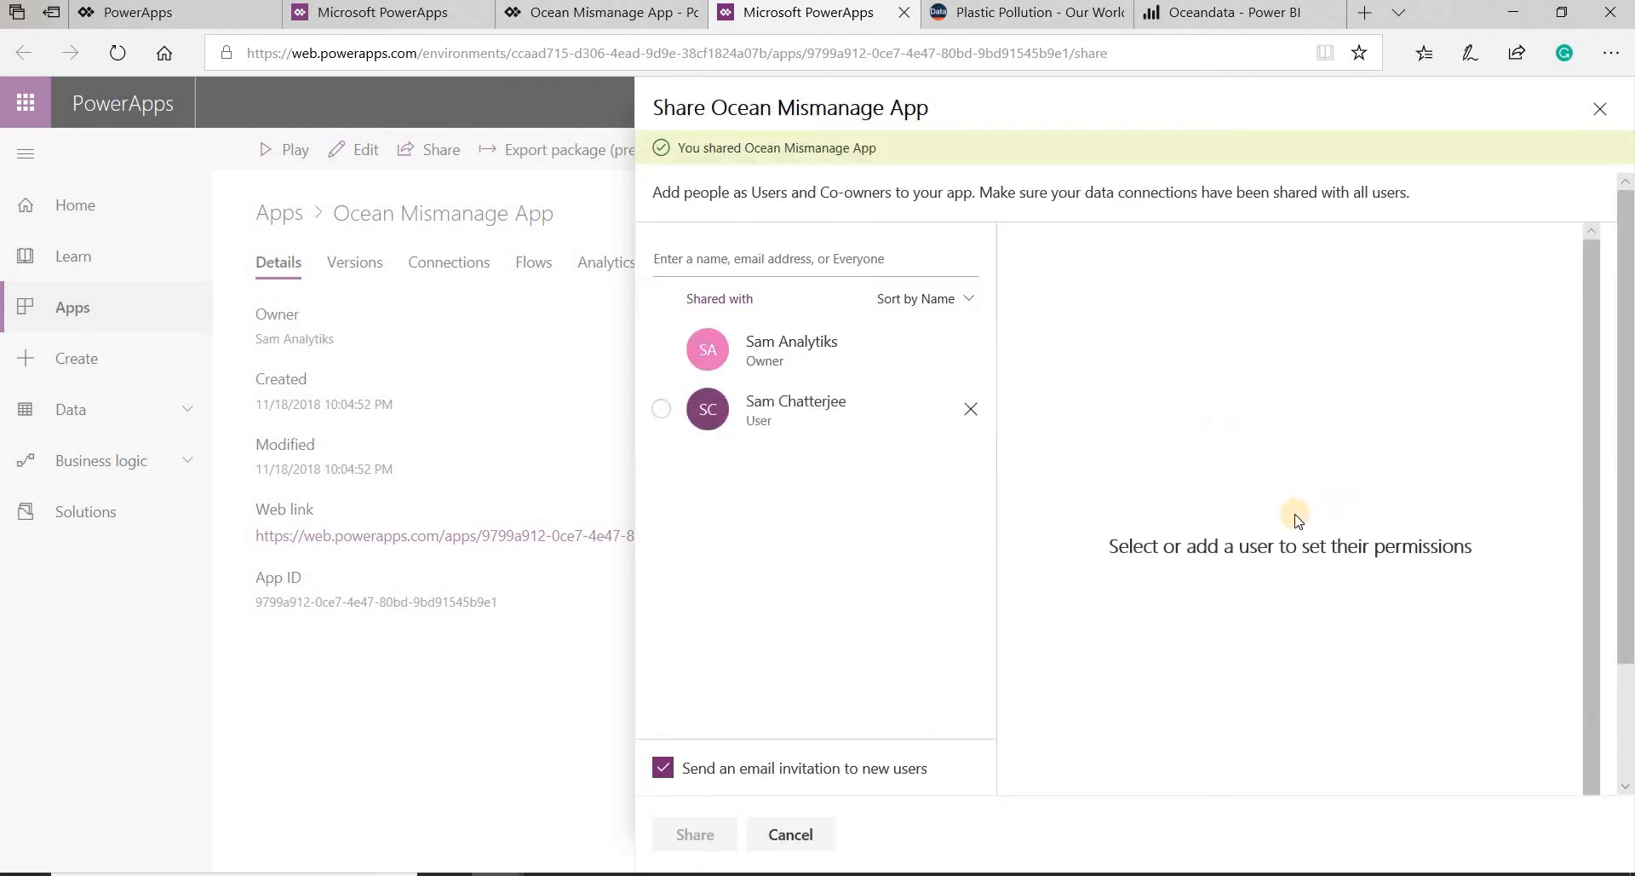
{"action": "left_click", "coordinate": [1600, 112]}
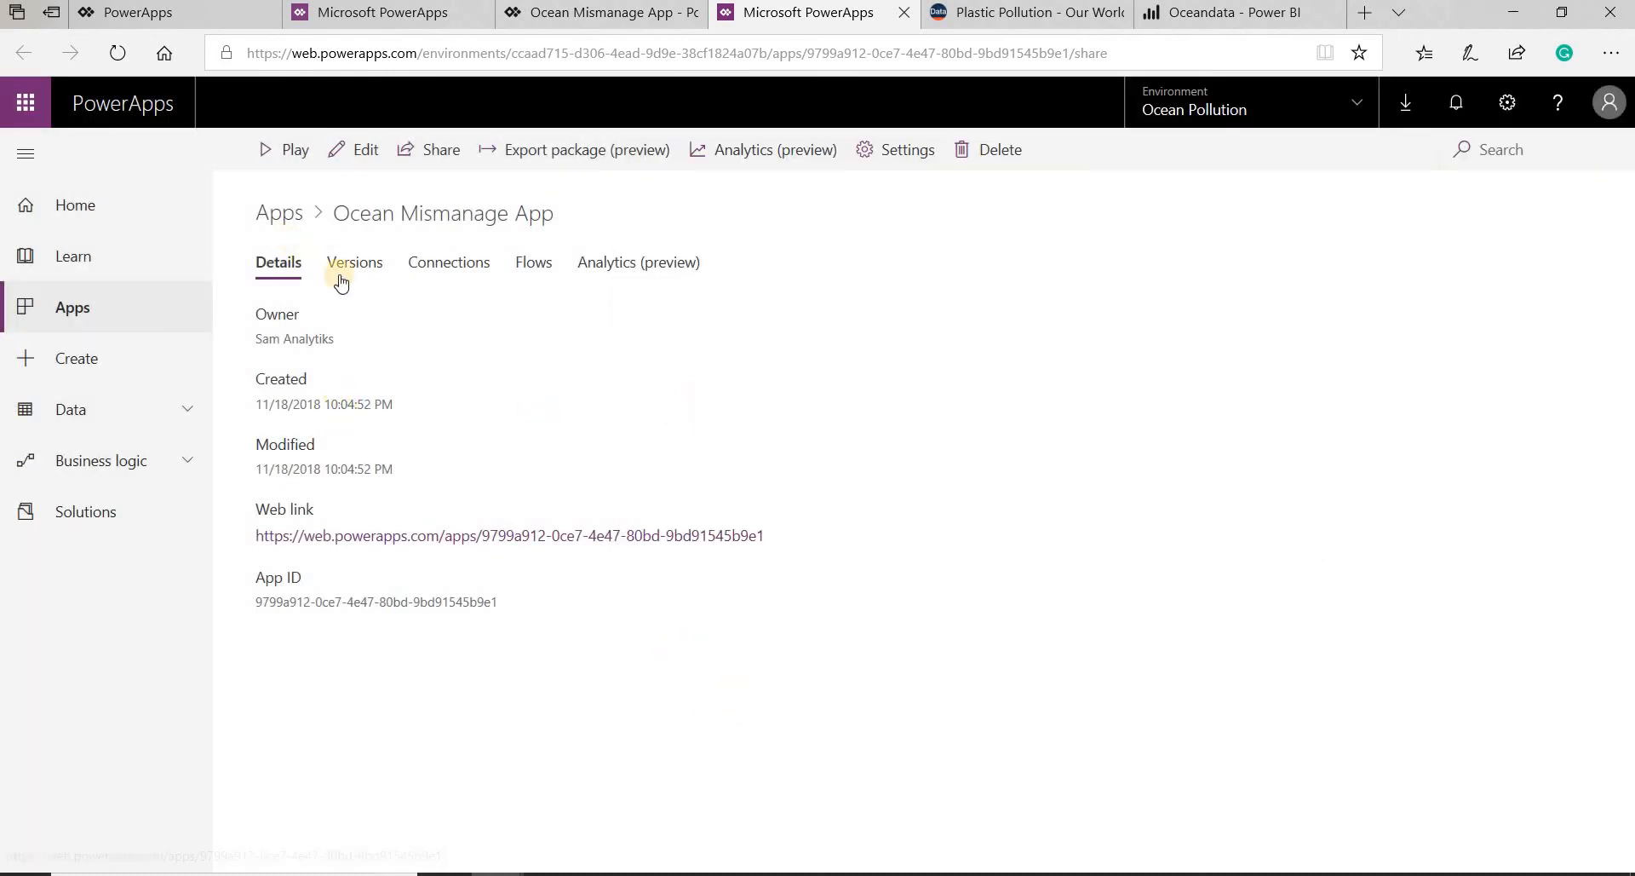
- Run Ocean Mismanage App from the Ocean Pollution environment's apps list and allow it to use Power BI
{"action": "left_click", "coordinate": [72, 212]}
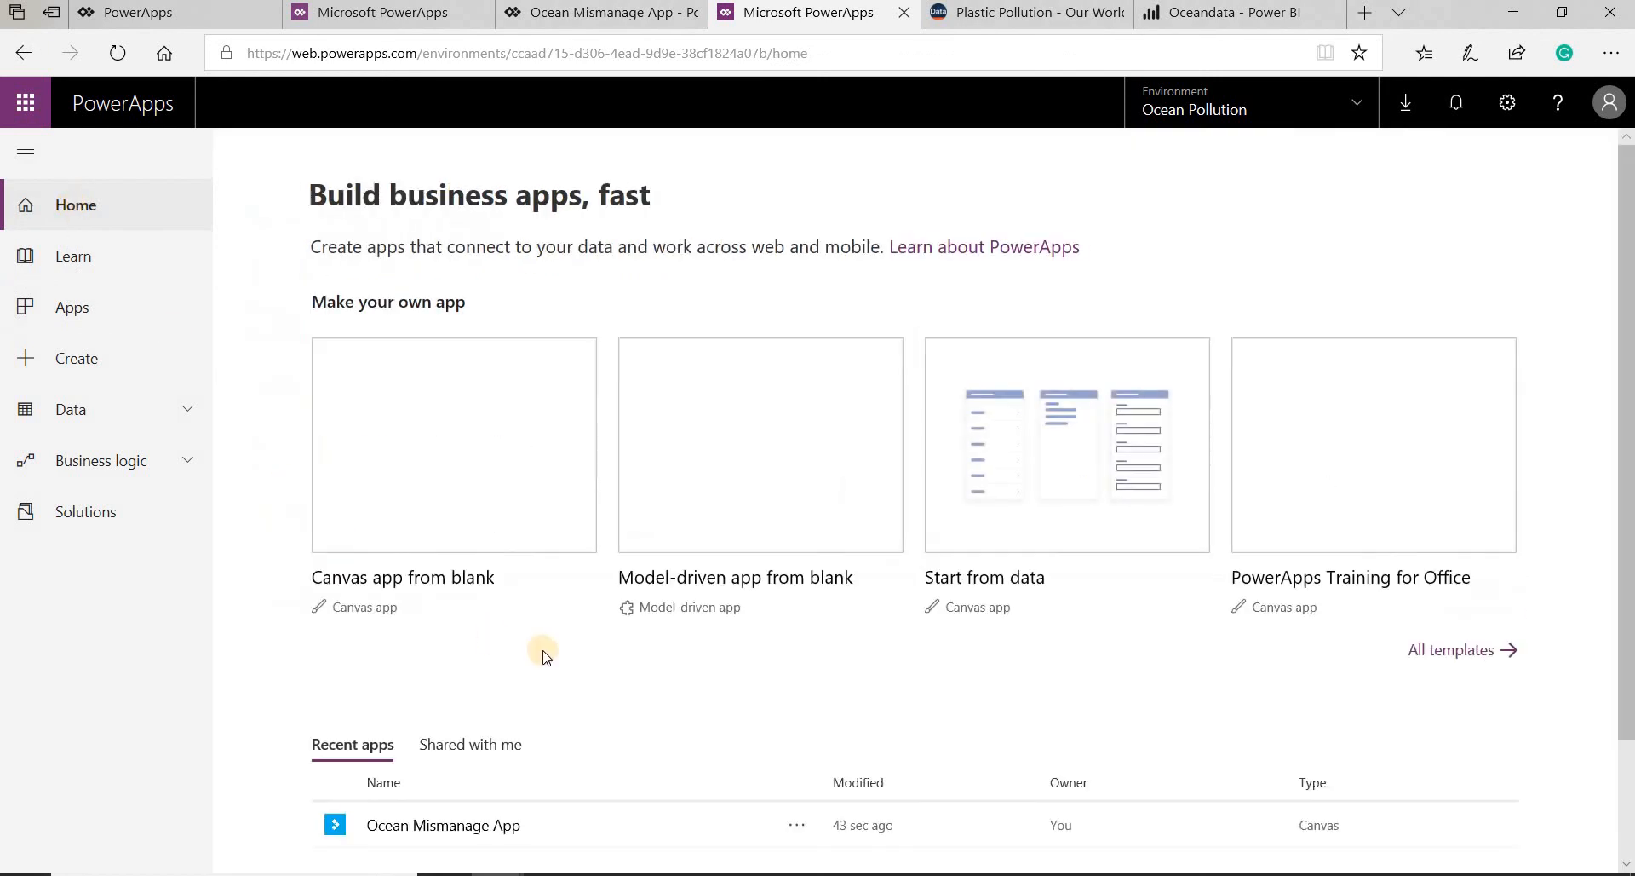
{"action": "scroll", "coordinate": [391, 690], "scroll_direction": "down", "scroll_amount": 2}
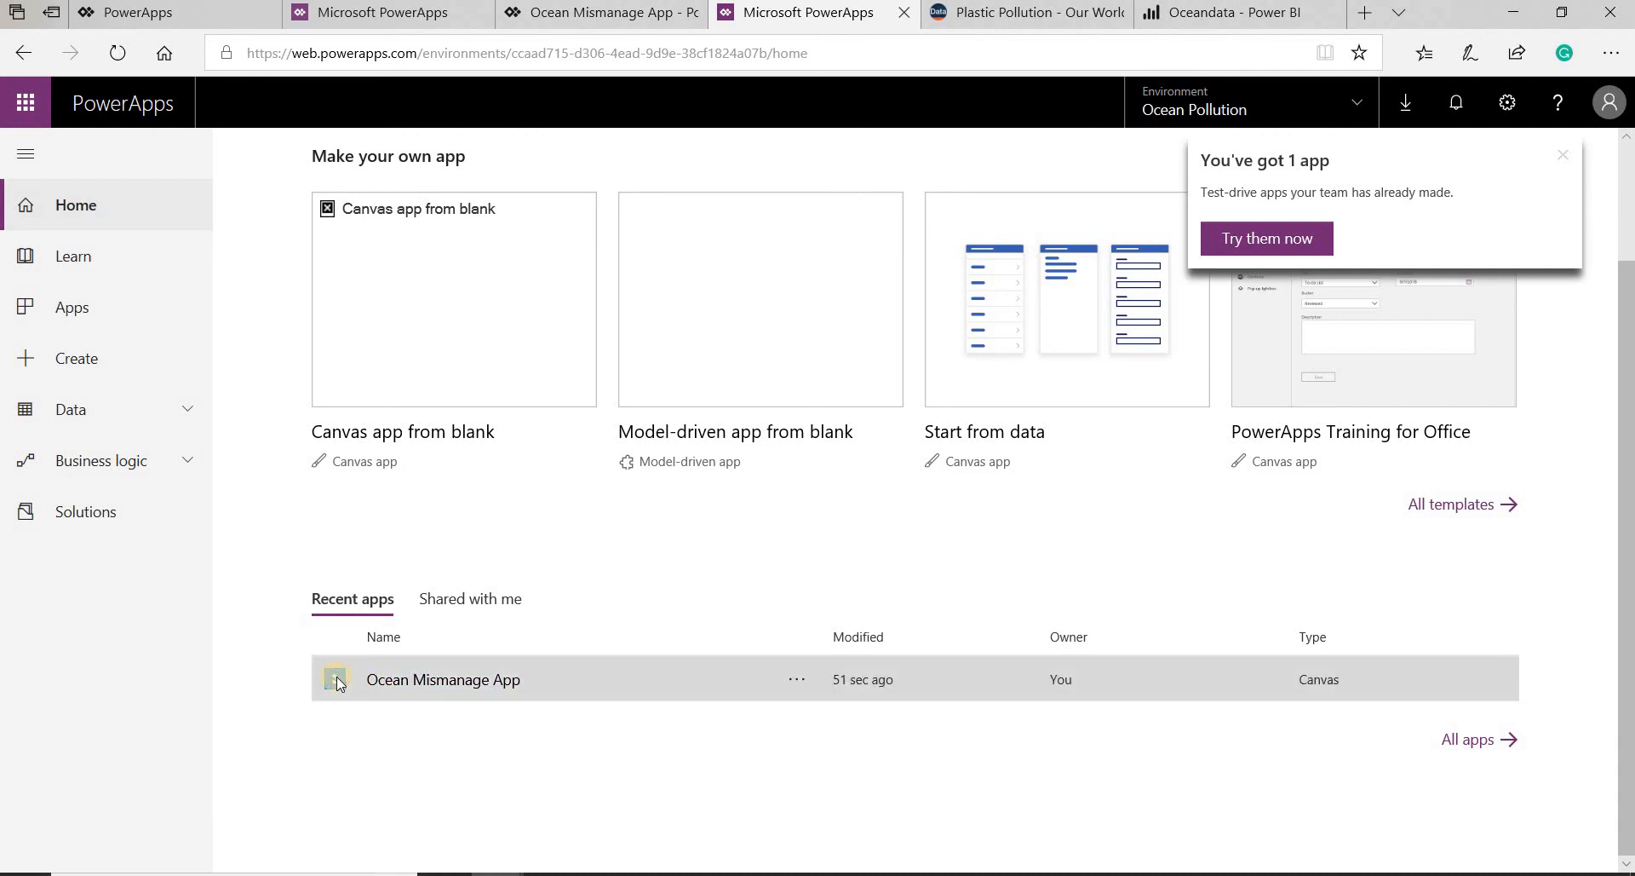
{"action": "left_click", "coordinate": [126, 322]}
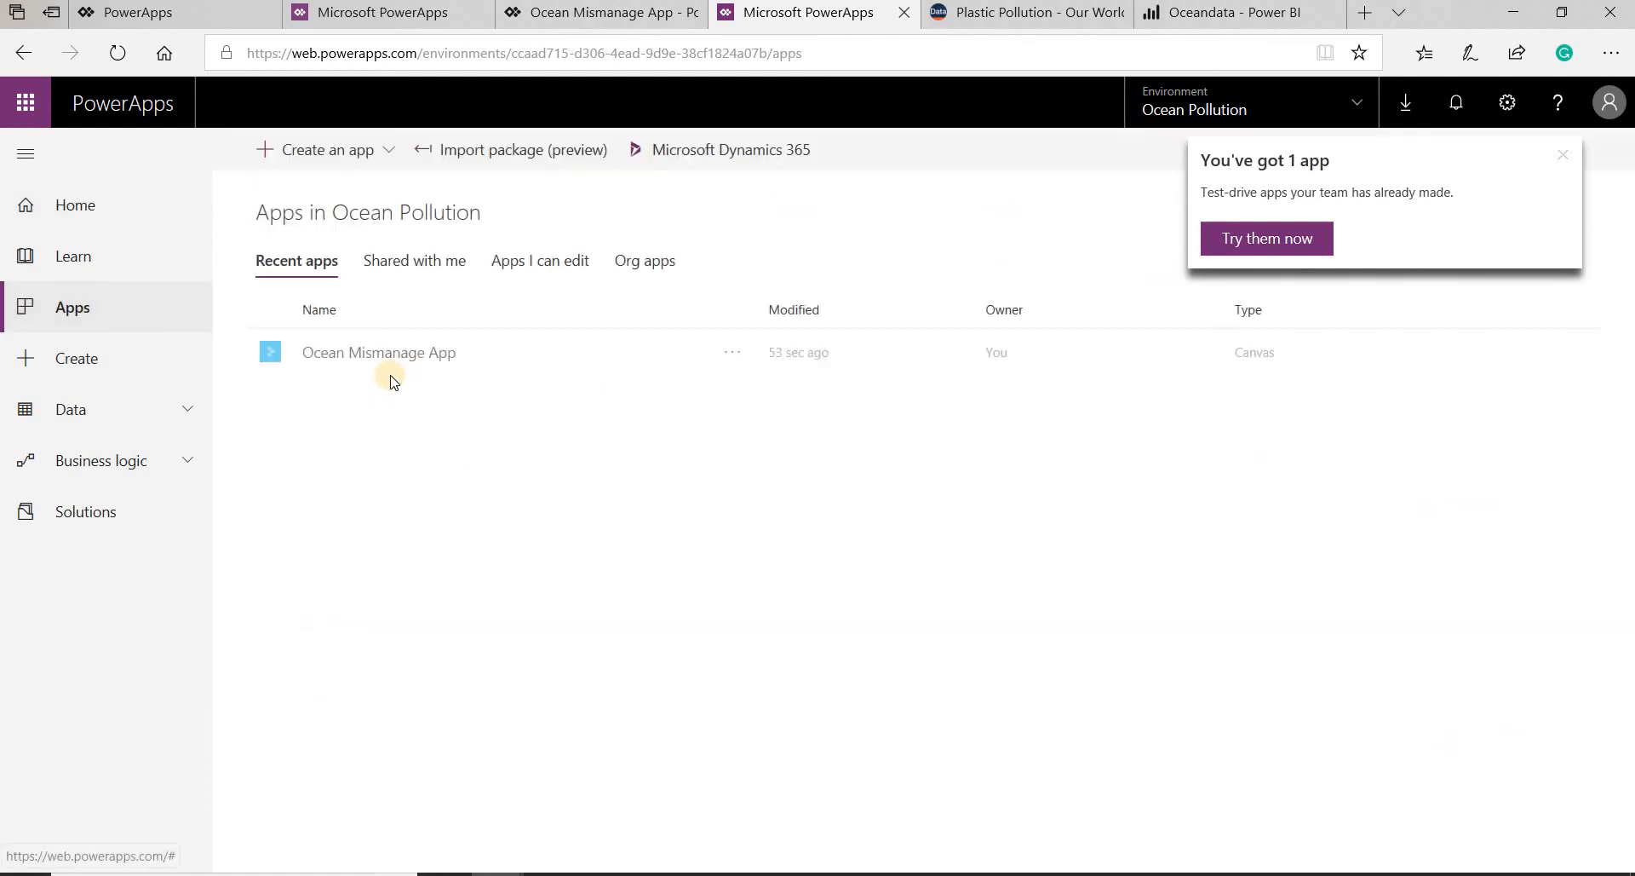
{"action": "left_click", "coordinate": [375, 352]}
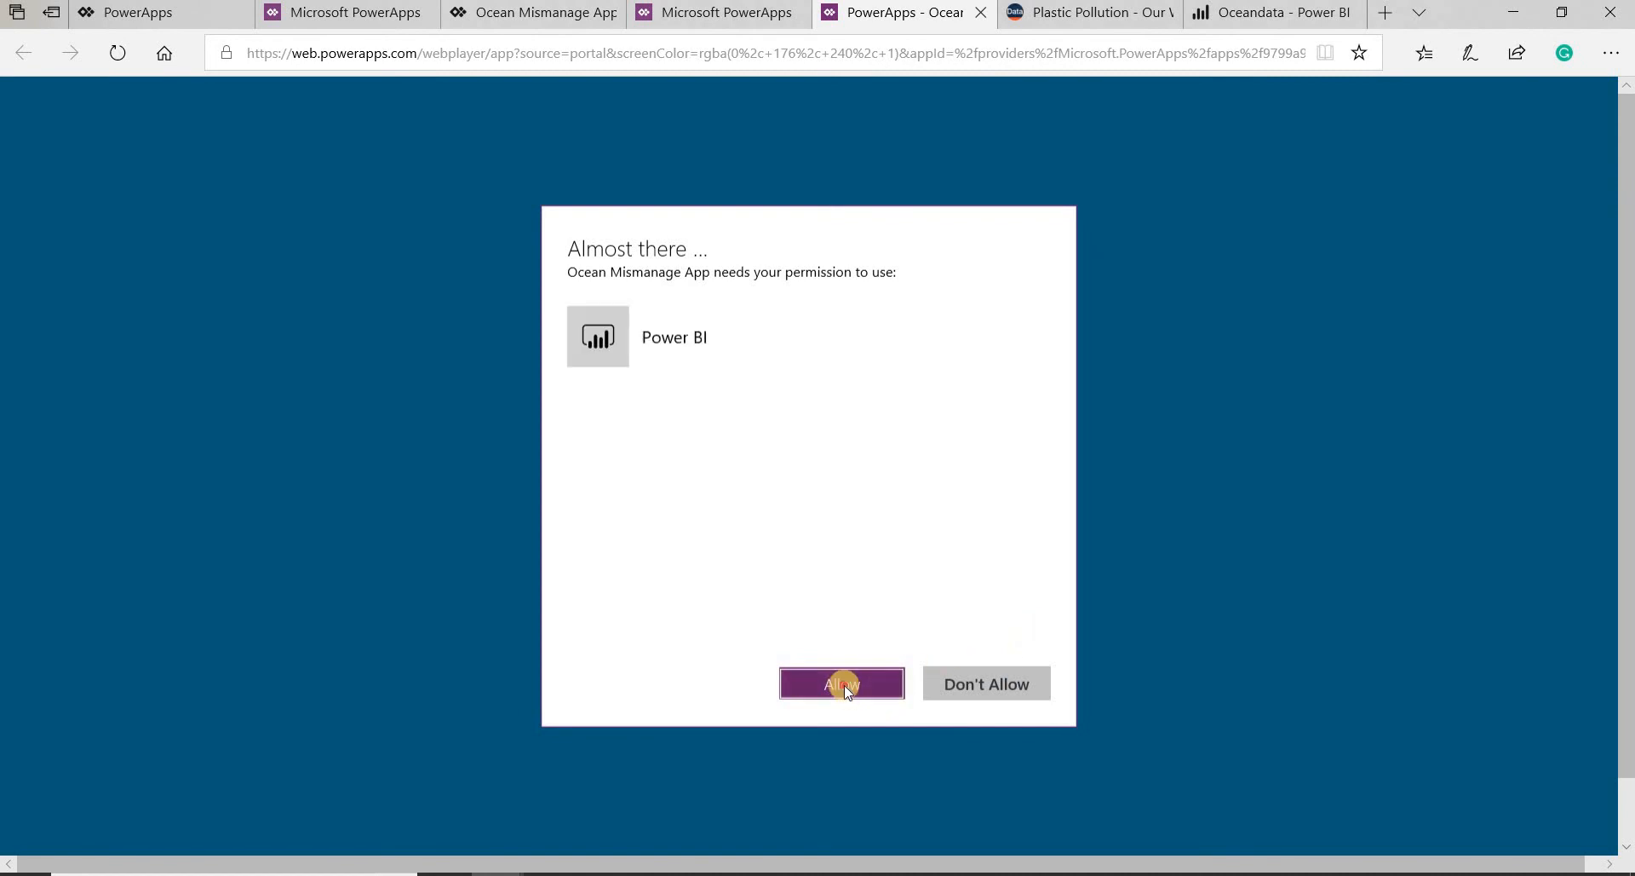
{"action": "left_click", "coordinate": [844, 685]}
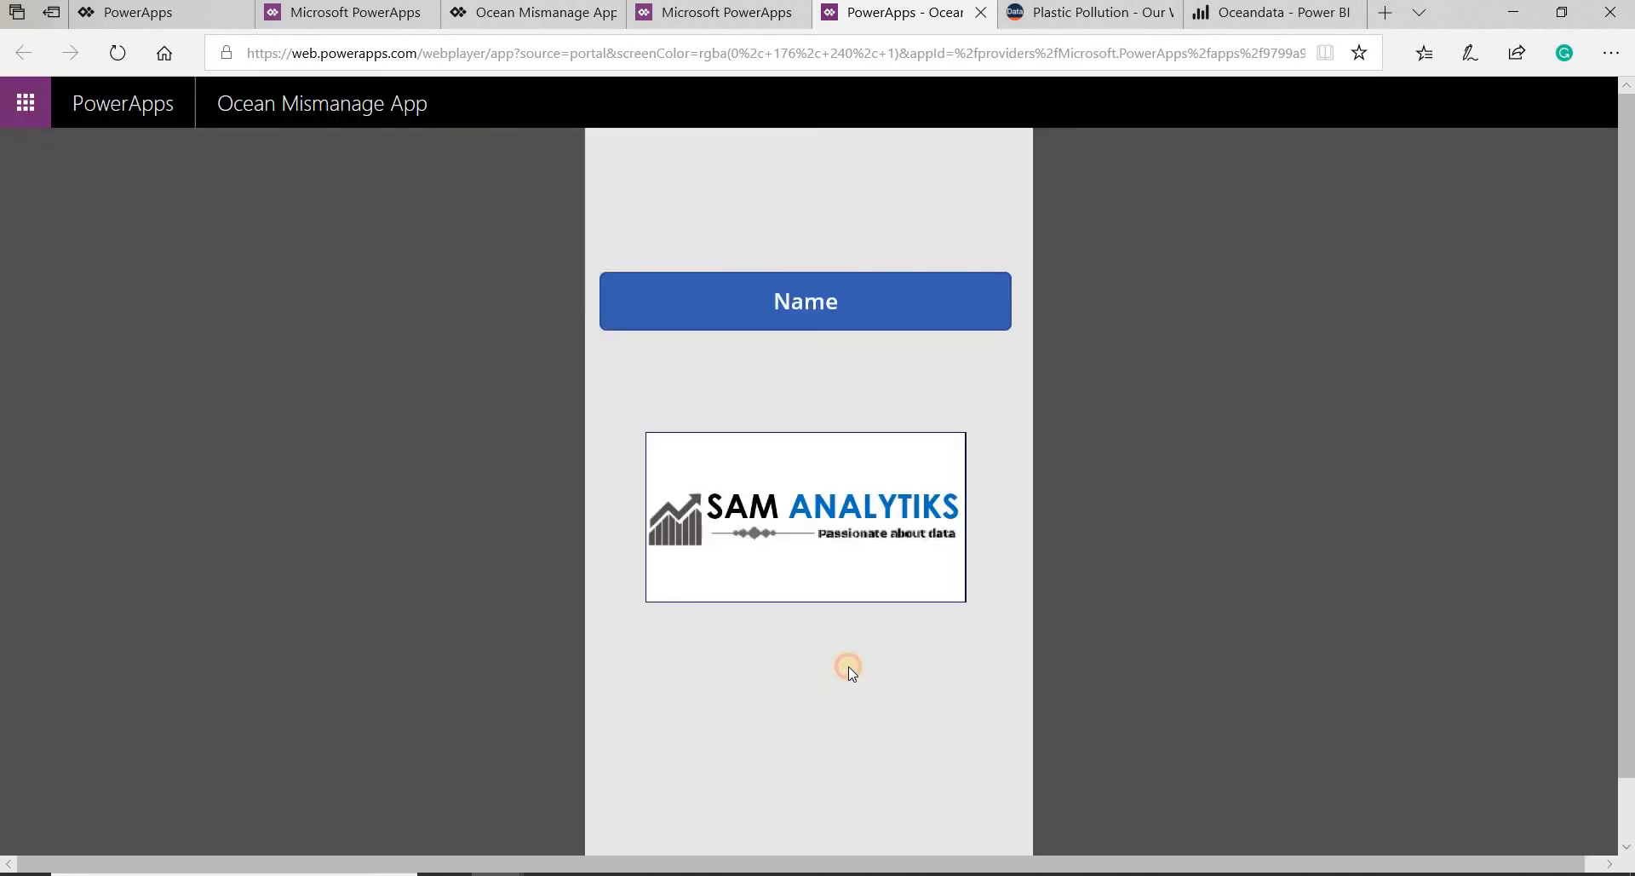
- Cycle twice through all four screens of the running app with the Name, Mismanaged waste, Littered waste and Inadequately disposed buttons
{"action": "left_click", "coordinate": [850, 305]}
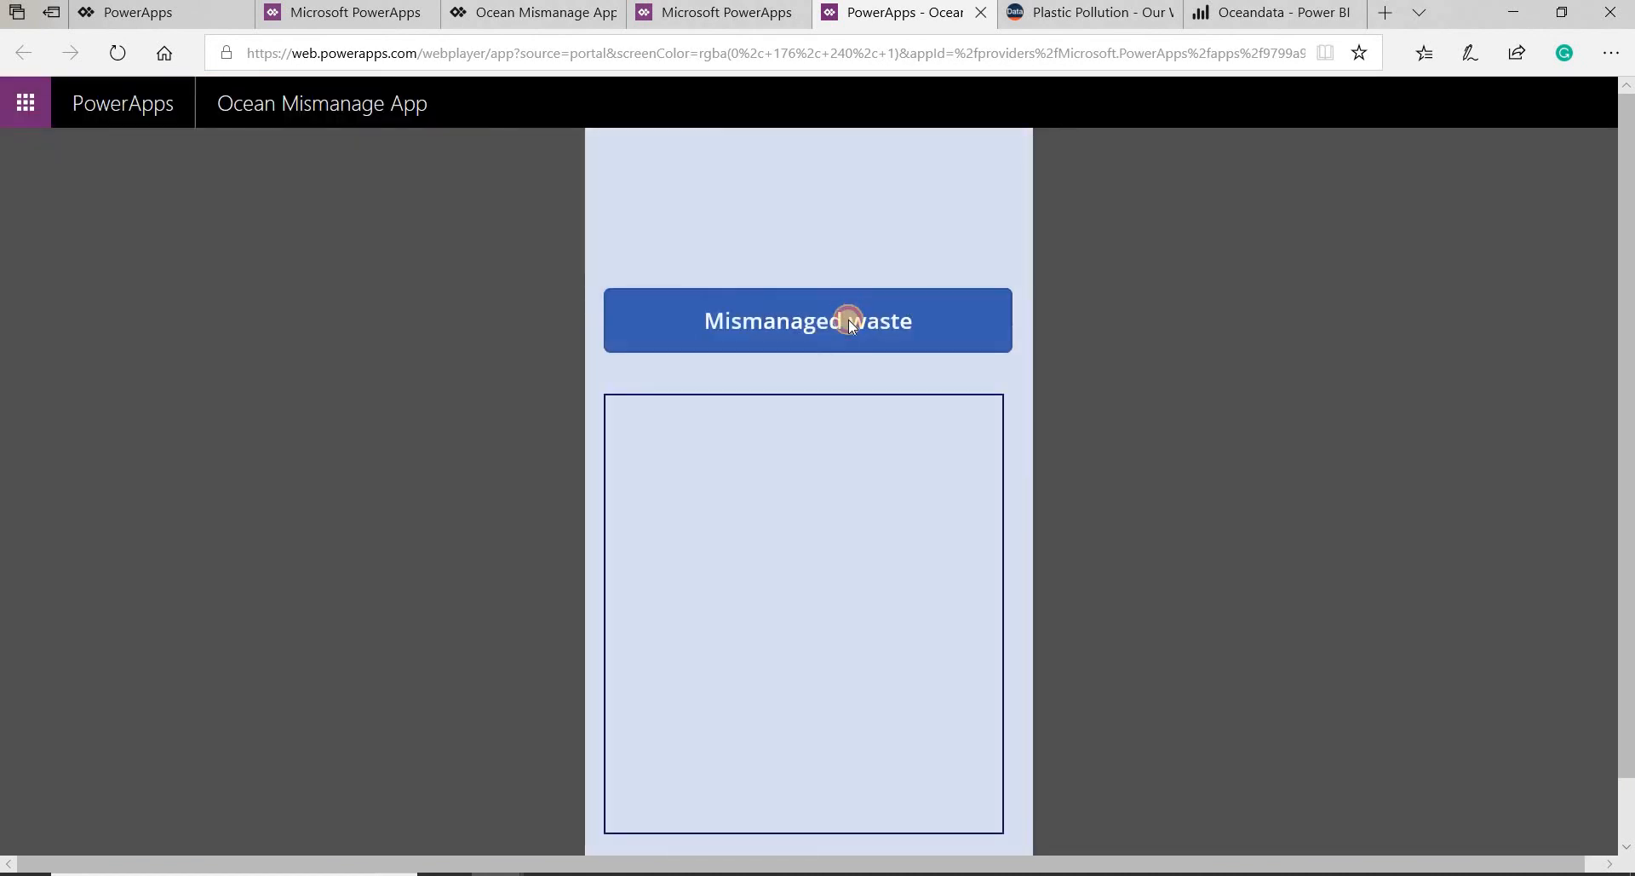
{"action": "left_click", "coordinate": [846, 345]}
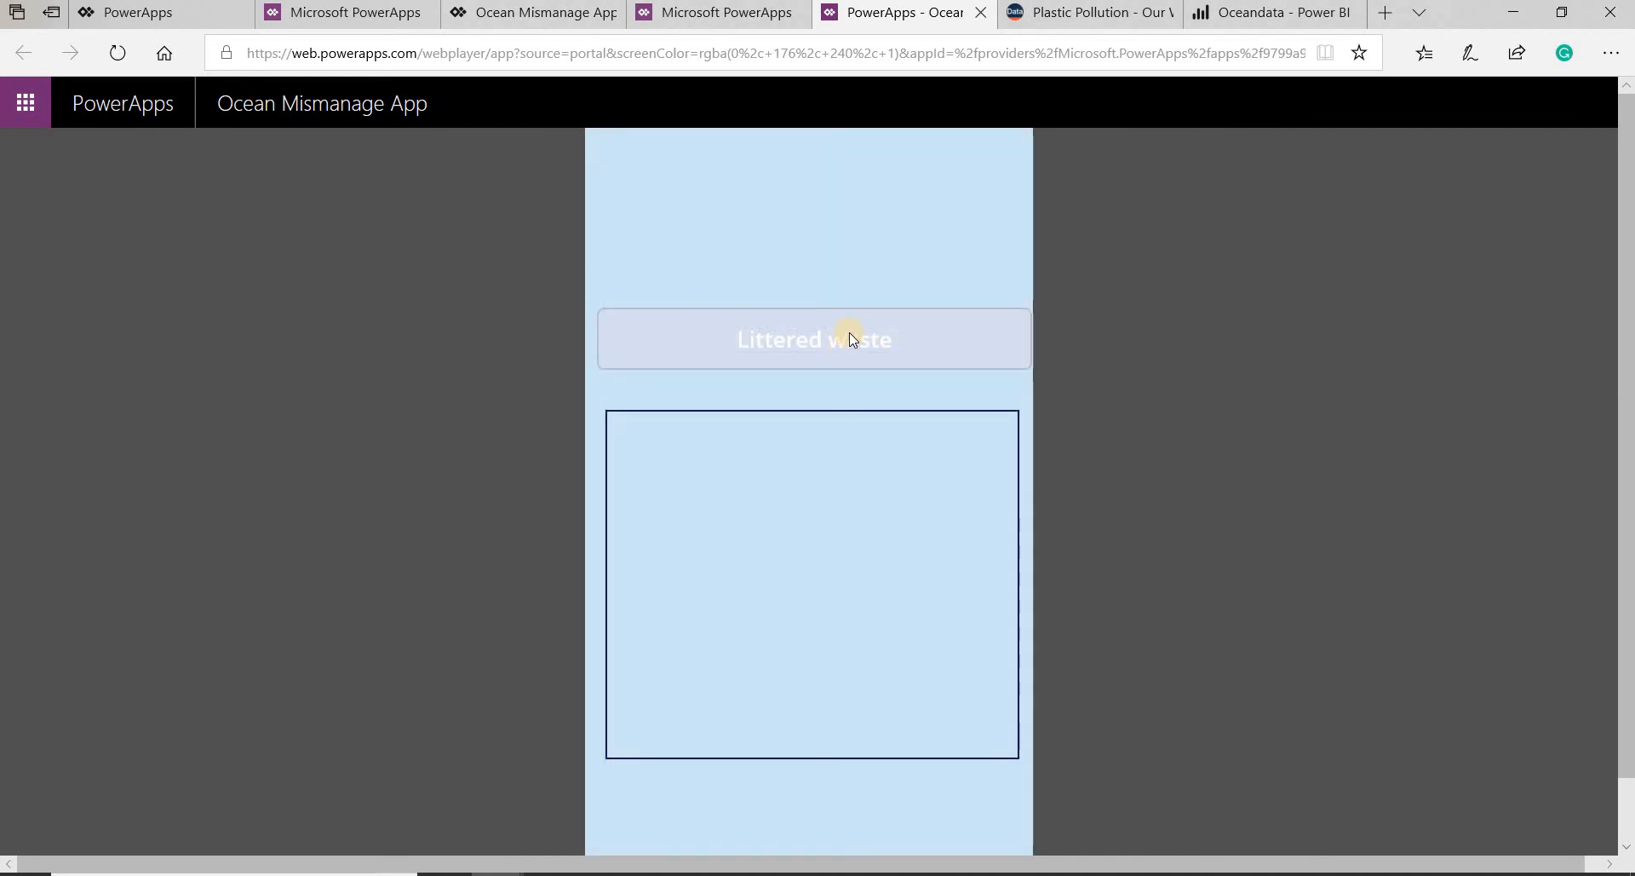
{"action": "left_click", "coordinate": [849, 321]}
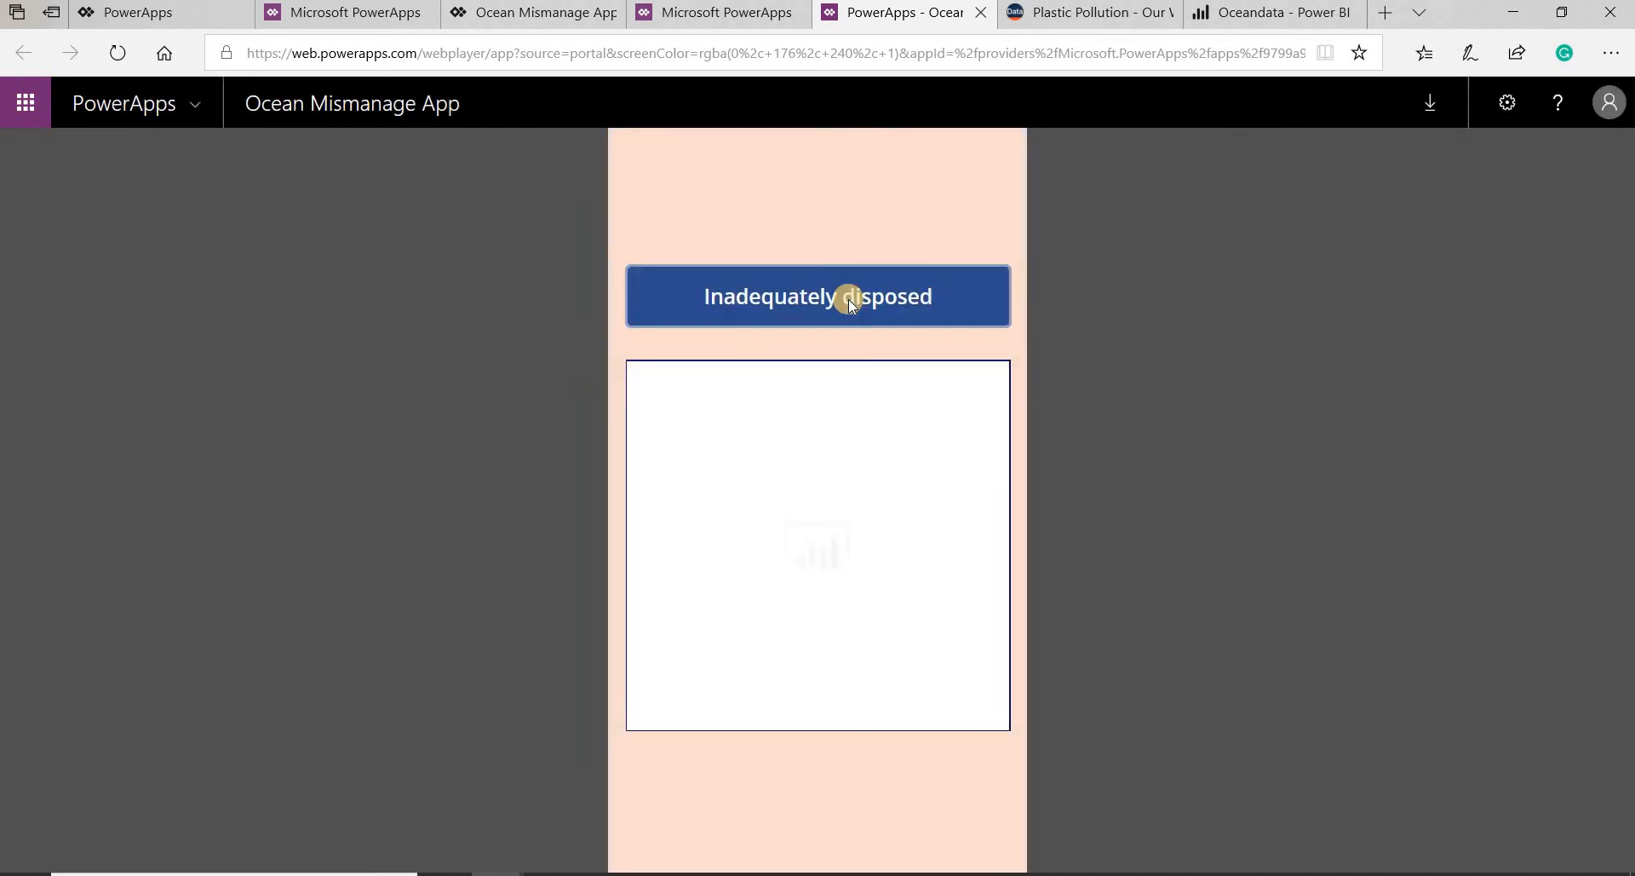
{"action": "left_click", "coordinate": [848, 297]}
{"action": "left_click", "coordinate": [846, 291]}
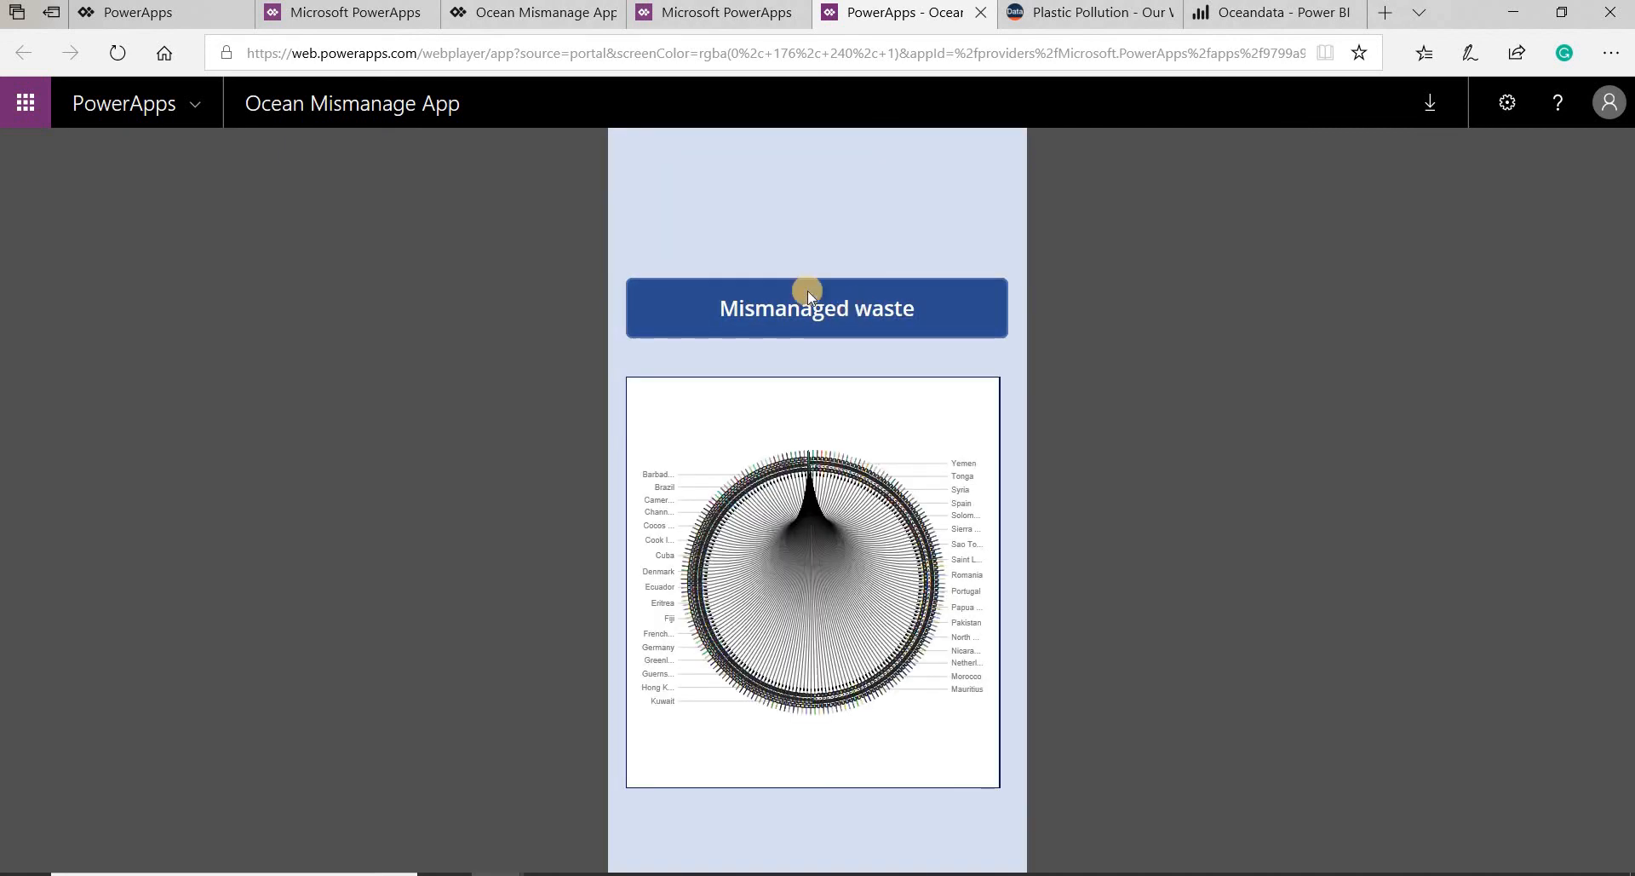
{"action": "left_click", "coordinate": [805, 313]}
{"action": "left_click", "coordinate": [804, 322]}
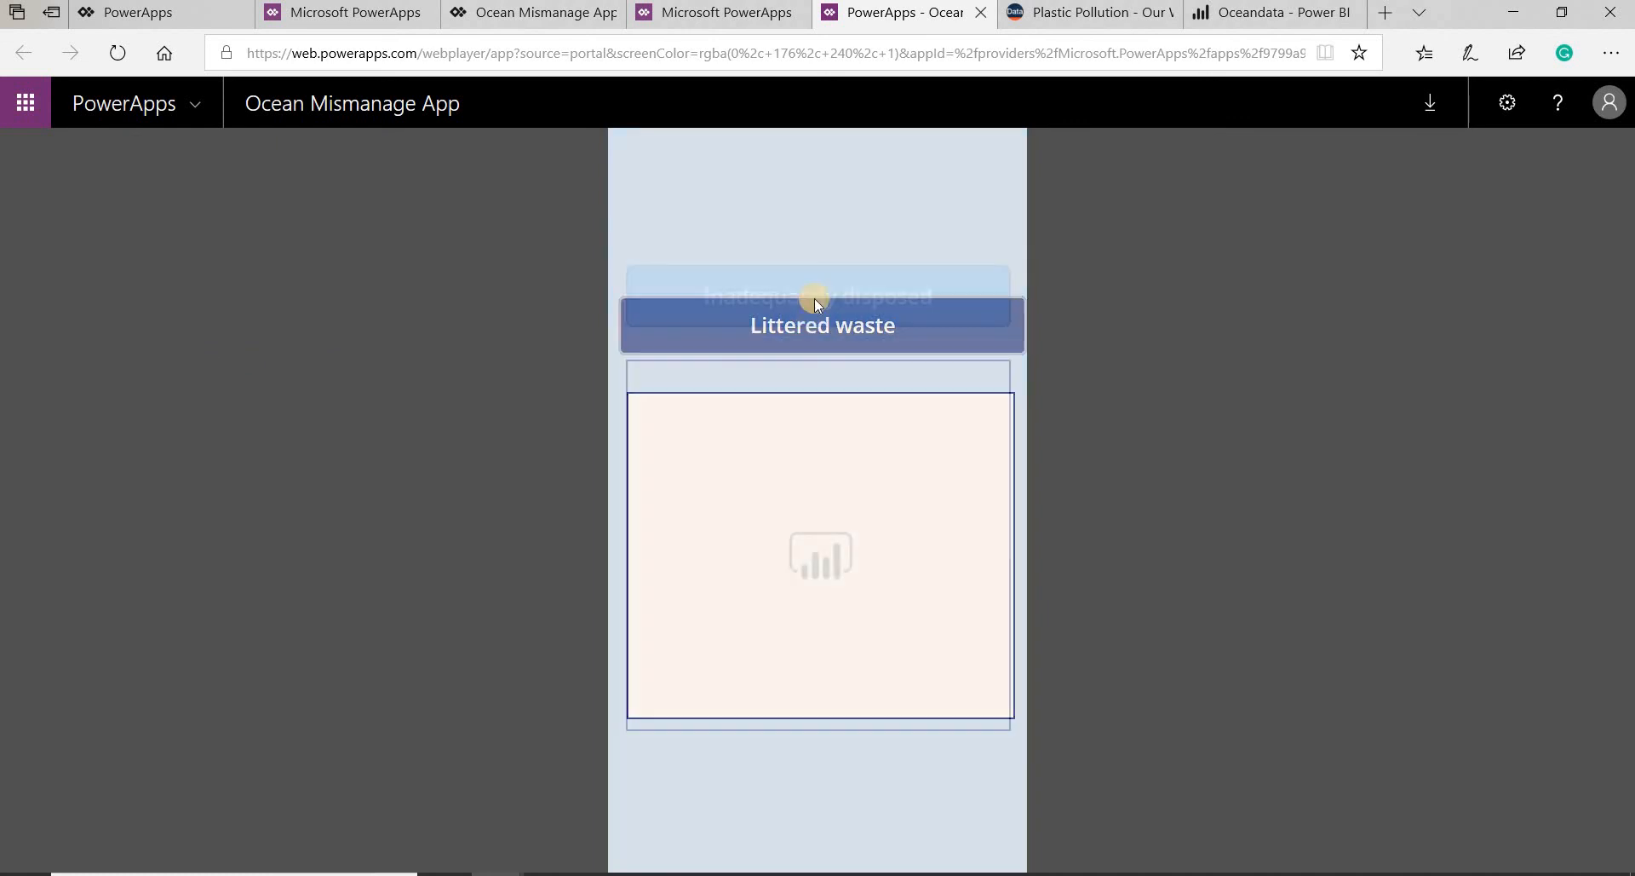
{"action": "left_click", "coordinate": [818, 294]}
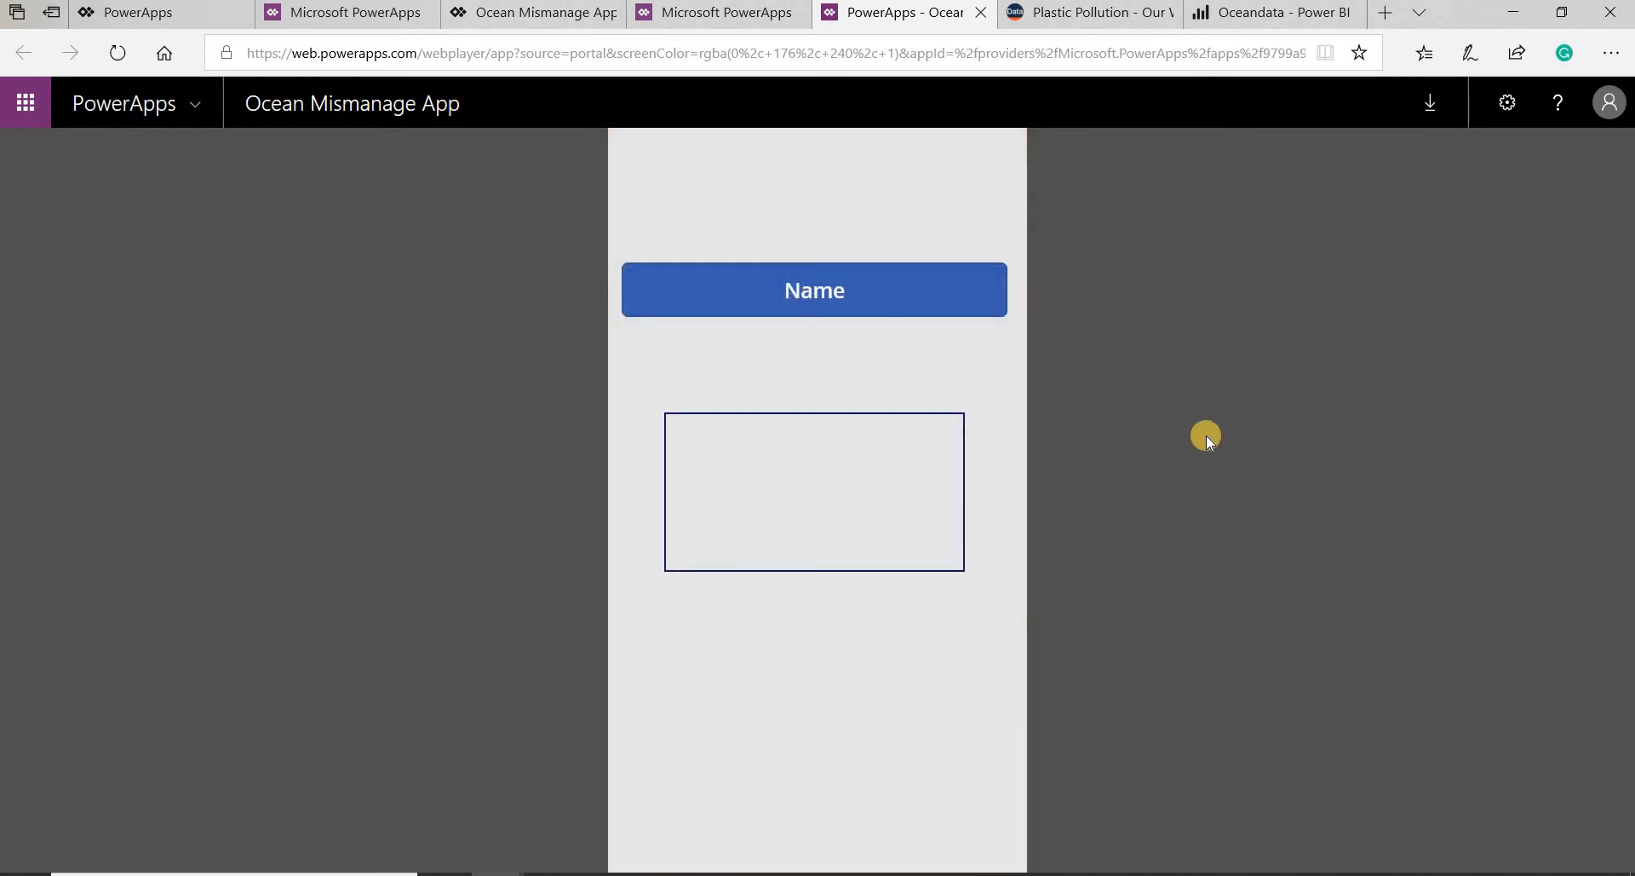